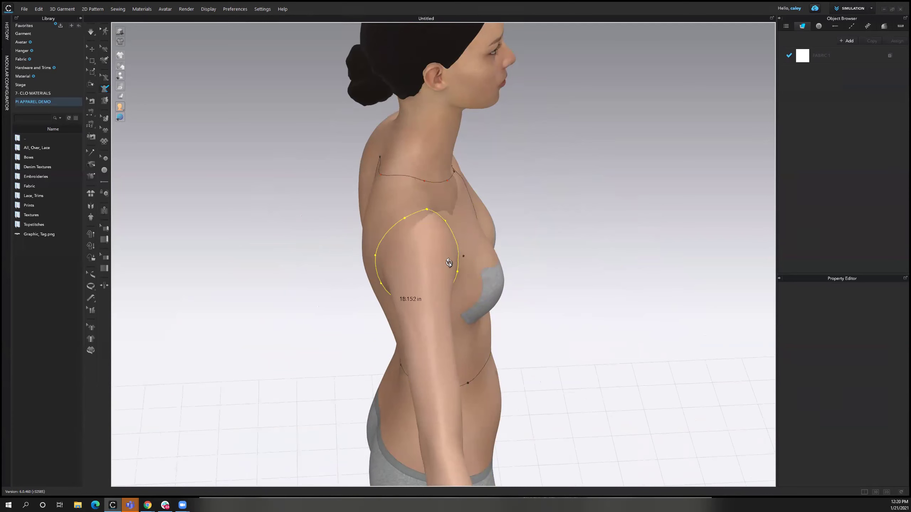
- Draw the shoulder line on the avatar, then the side line from underarm to waist
{"action": "left_click", "coordinate": [388, 177]}
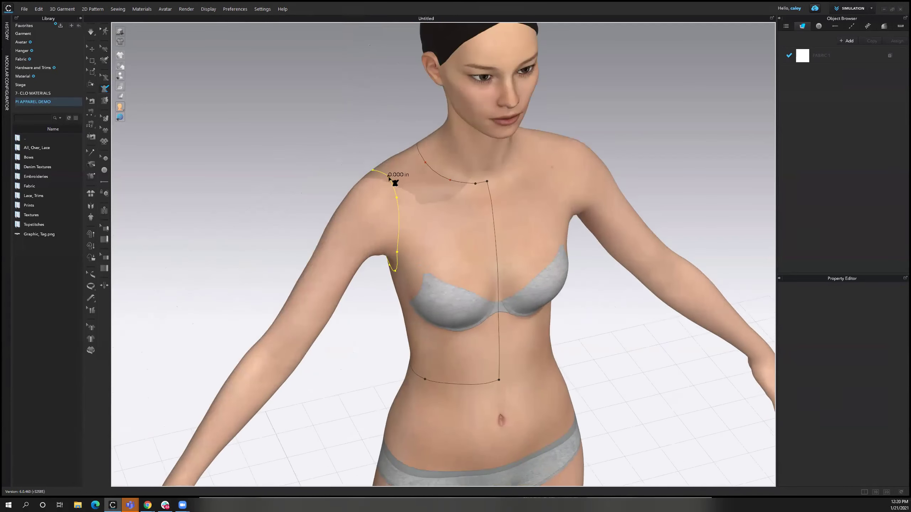
{"action": "left_click", "coordinate": [424, 161]}
{"action": "right_click_drag", "start_coordinate": [474, 197], "coordinate": [501, 215]}
{"action": "left_click", "coordinate": [500, 212]}
{"action": "left_click", "coordinate": [504, 318]}
{"action": "right_click_drag", "start_coordinate": [514, 372], "coordinate": [477, 375]}
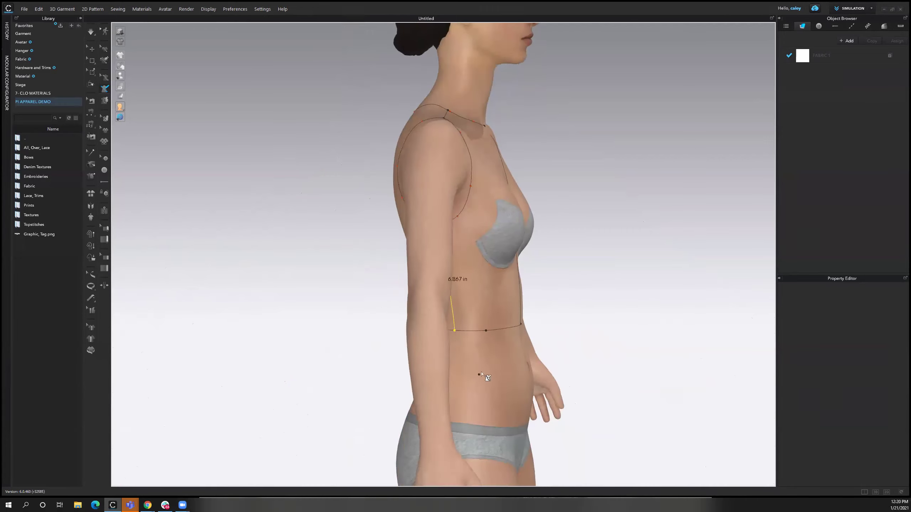
{"action": "middle_click_drag", "start_coordinate": [499, 303], "coordinate": [489, 247]}
{"action": "right_click_drag", "start_coordinate": [508, 251], "coordinate": [475, 251]}
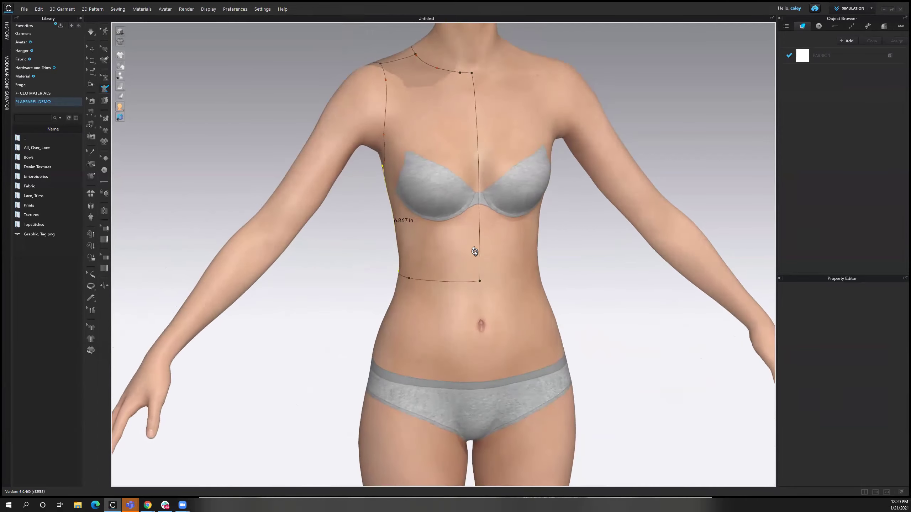
{"action": "middle_click_drag", "start_coordinate": [475, 252], "coordinate": [494, 304]}
{"action": "mouse_move", "coordinate": [501, 309]}
{"action": "right_mouse_down"}
{"action": "mouse_move", "coordinate": [609, 301]}
{"action": "mouse_move", "coordinate": [482, 298]}
{"action": "mouse_move", "coordinate": [504, 292]}
{"action": "right_mouse_up"}
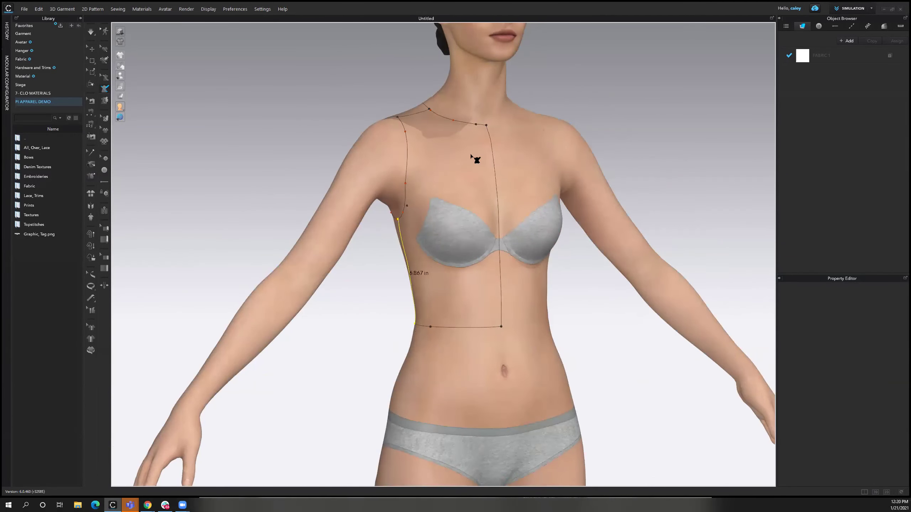
{"action": "middle_click_drag", "start_coordinate": [470, 243], "coordinate": [523, 197]}
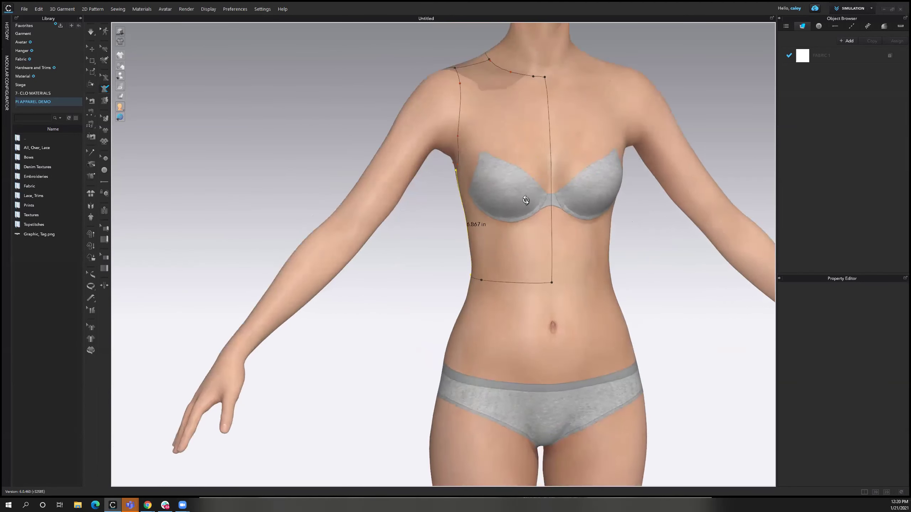
- Draw the curved front princess line from the shoulder down to the waistline
{"action": "left_click", "coordinate": [458, 145]}
{"action": "left_click", "coordinate": [485, 176], "text": "ctrl"}
{"action": "left_click", "coordinate": [496, 235]}
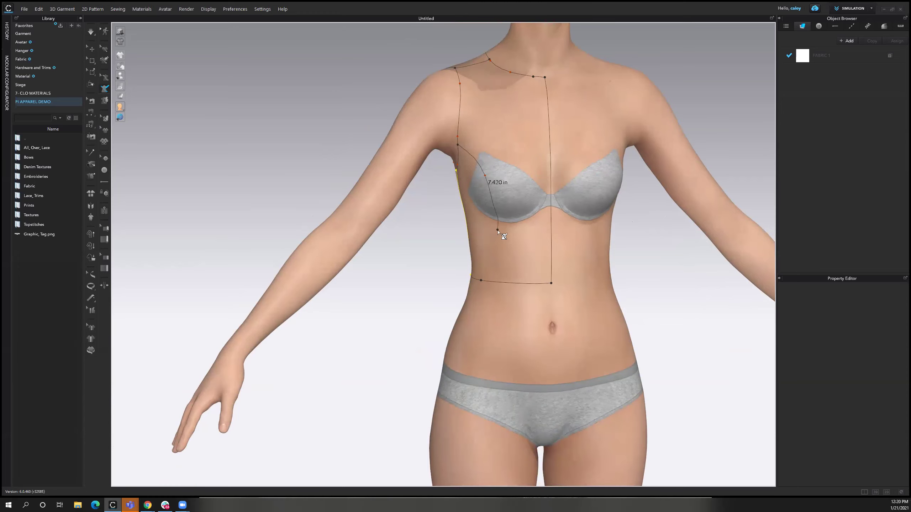
{"action": "left_click", "coordinate": [499, 282]}
{"action": "right_click_drag", "start_coordinate": [498, 282], "coordinate": [506, 287]}
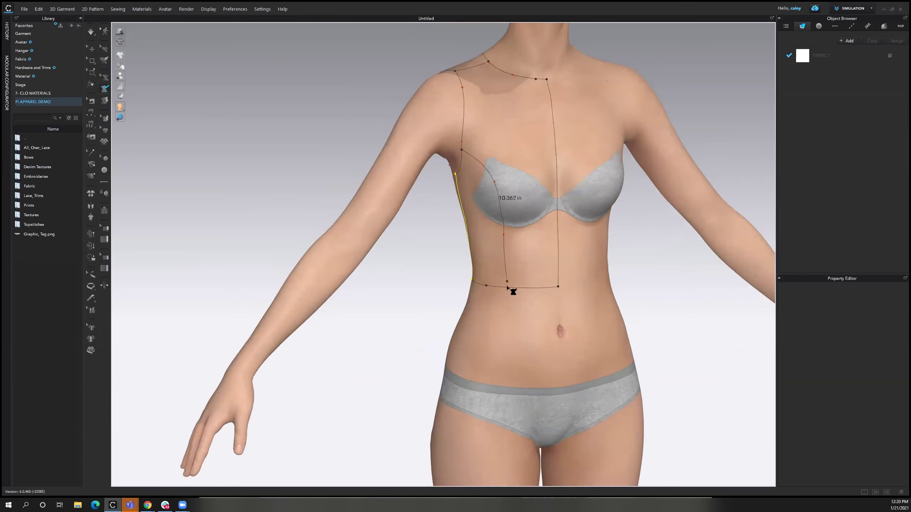
{"action": "left_click", "coordinate": [506, 288]}
{"action": "key", "text": "Return"}
- Draw the back princess line from shoulder to waist and shift its end point along the waist
{"action": "right_click_drag", "start_coordinate": [508, 338], "coordinate": [573, 182]}
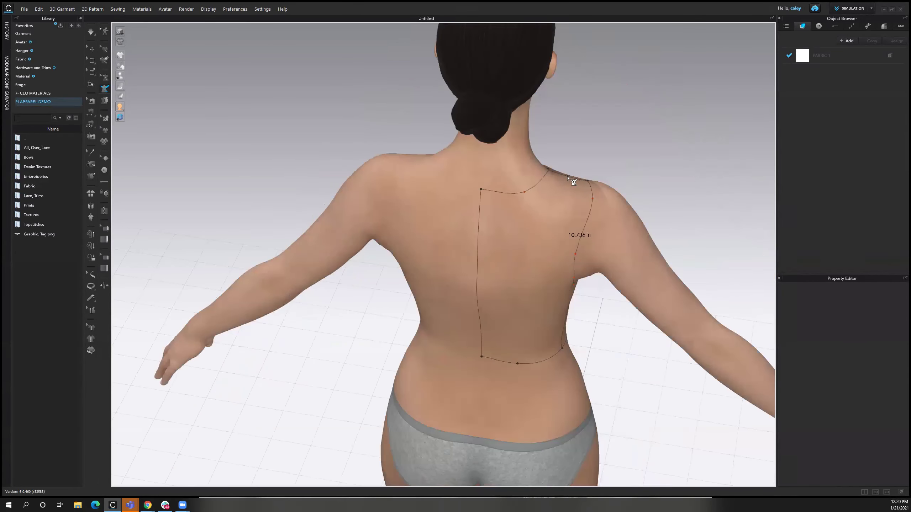
{"action": "left_click", "coordinate": [567, 178]}
{"action": "double_click", "coordinate": [531, 286]}
{"action": "right_click_drag", "start_coordinate": [530, 287], "coordinate": [534, 231]}
{"action": "left_click_drag", "start_coordinate": [527, 213], "coordinate": [526, 304]}
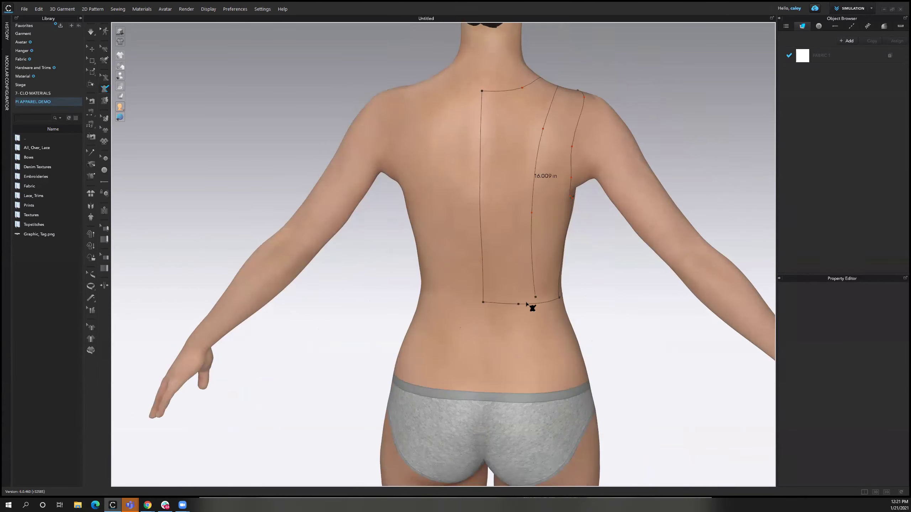
{"action": "mouse_move", "coordinate": [551, 331]}
{"action": "right_mouse_down"}
{"action": "mouse_move", "coordinate": [520, 333]}
{"action": "mouse_move", "coordinate": [547, 341]}
{"action": "right_mouse_up"}
- Adjust the back armhole curve points with Edit 3D Pen
{"action": "left_click", "coordinate": [106, 77]}
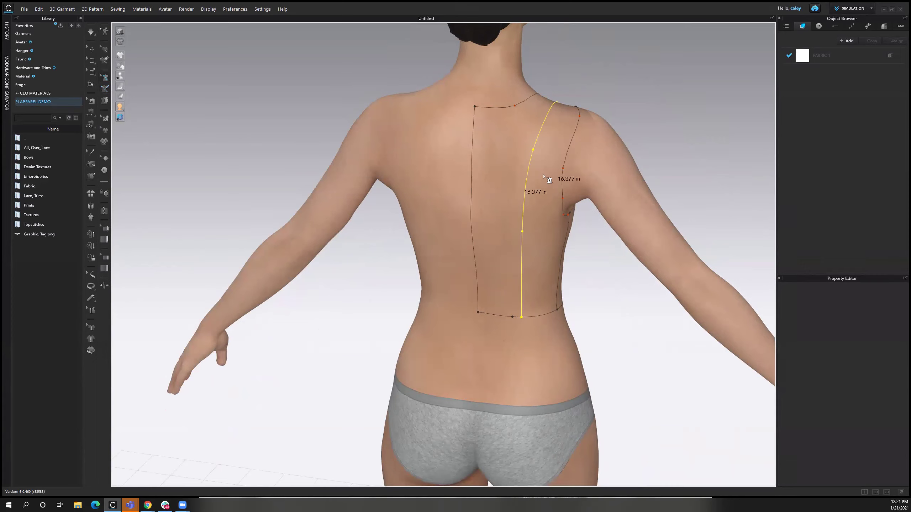
{"action": "right_click_drag", "start_coordinate": [543, 174], "coordinate": [552, 201]}
{"action": "left_click_drag", "start_coordinate": [563, 180], "coordinate": [554, 182]}
{"action": "right_click_drag", "start_coordinate": [567, 197], "coordinate": [586, 173]}
{"action": "middle_click_drag", "start_coordinate": [635, 313], "coordinate": [627, 231]}
{"action": "right_click_drag", "start_coordinate": [629, 233], "coordinate": [570, 263]}
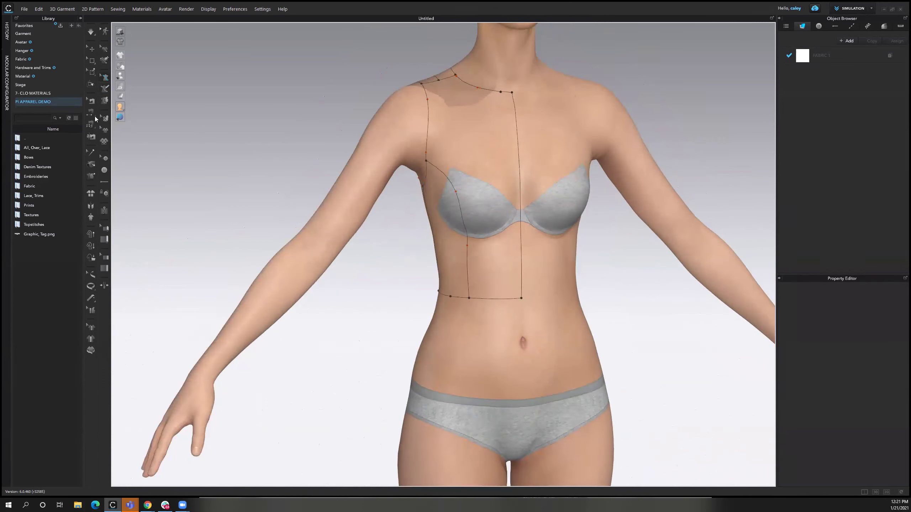
- Flatten the front, side and back outlined areas into pattern pieces
{"action": "left_click", "coordinate": [105, 100]}
{"action": "left_click", "coordinate": [493, 185]}
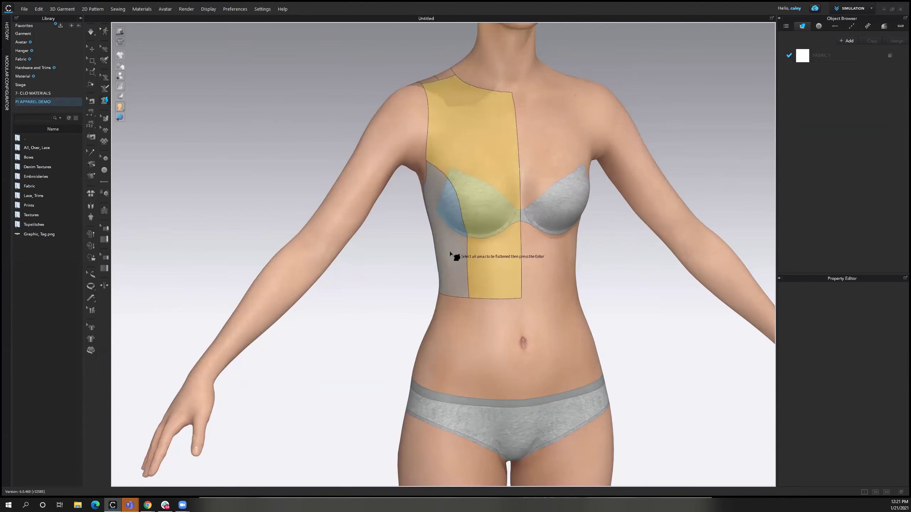
{"action": "left_click", "coordinate": [458, 250]}
{"action": "right_click_drag", "start_coordinate": [473, 301], "coordinate": [569, 226]}
{"action": "left_click", "coordinate": [549, 238]}
{"action": "left_click", "coordinate": [527, 248]}
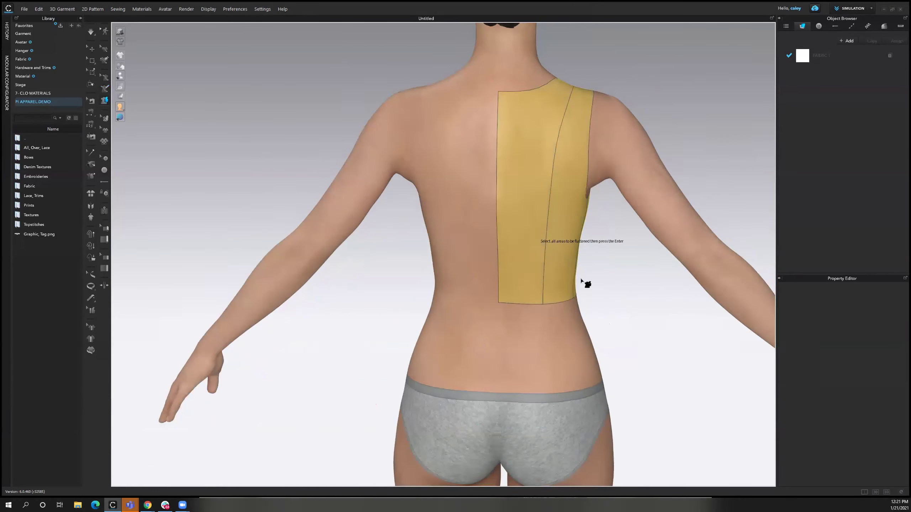
{"action": "right_click_drag", "start_coordinate": [592, 292], "coordinate": [454, 142]}
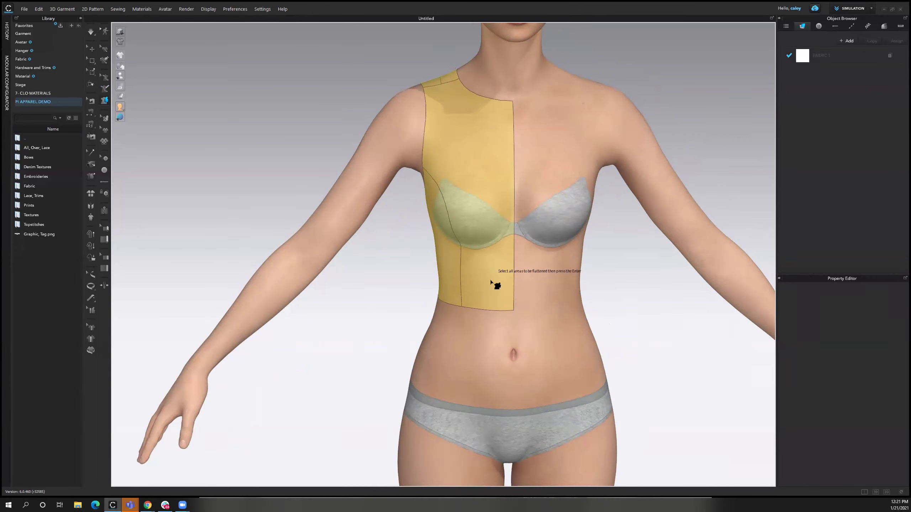
{"action": "key", "text": "Return"}
- Show the 2D pattern window beside the front view and delete all flattened pieces
{"action": "right_click_drag", "start_coordinate": [491, 247], "coordinate": [493, 201]}
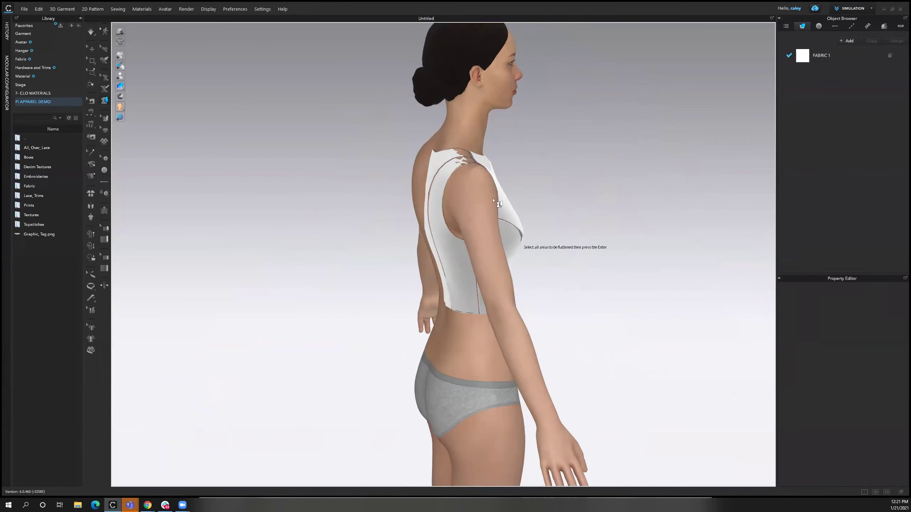
{"action": "right_click_drag", "start_coordinate": [445, 300], "coordinate": [384, 299]}
{"action": "key", "text": "2"}
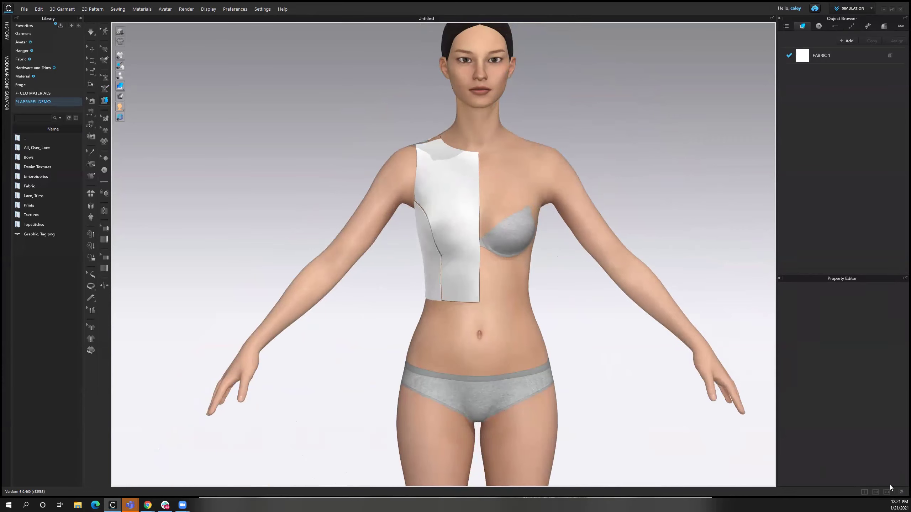
{"action": "key", "text": "Tab"}
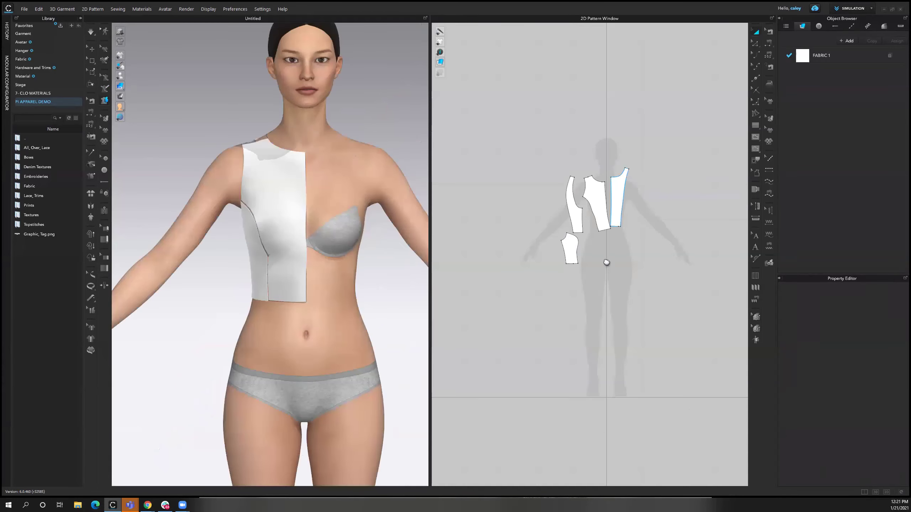
{"action": "scroll", "coordinate": [588, 204], "scroll_direction": "up", "scroll_amount": 2}
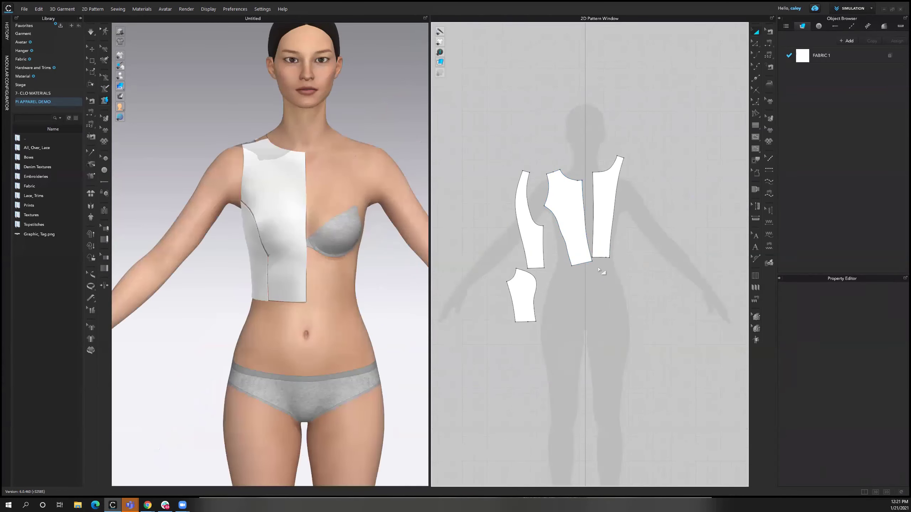
{"action": "left_click_drag", "start_coordinate": [629, 317], "coordinate": [641, 335]}
{"action": "key", "text": "Delete"}
{"action": "right_click_drag", "start_coordinate": [319, 296], "coordinate": [344, 269]}
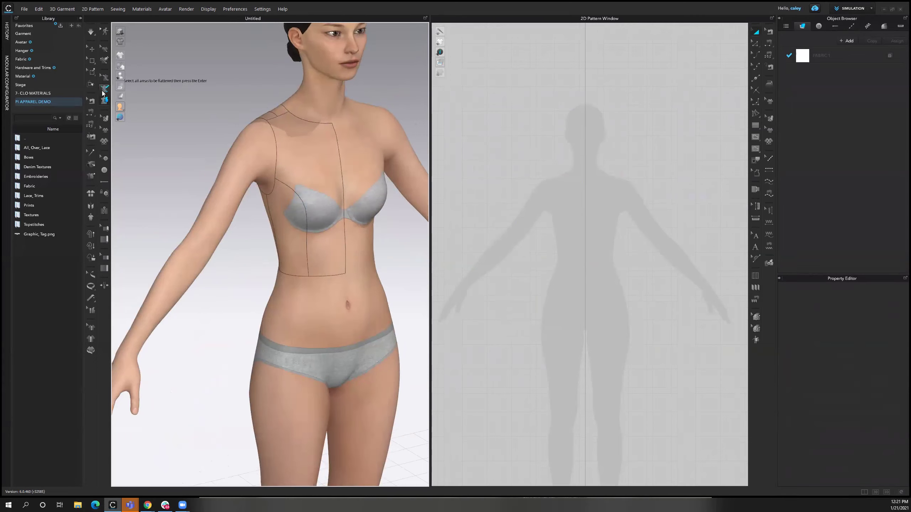
- Set the front, side, back and shoulder outline lines to Flattening as Straight Line
{"action": "left_click", "coordinate": [105, 75]}
{"action": "left_click", "coordinate": [341, 166]}
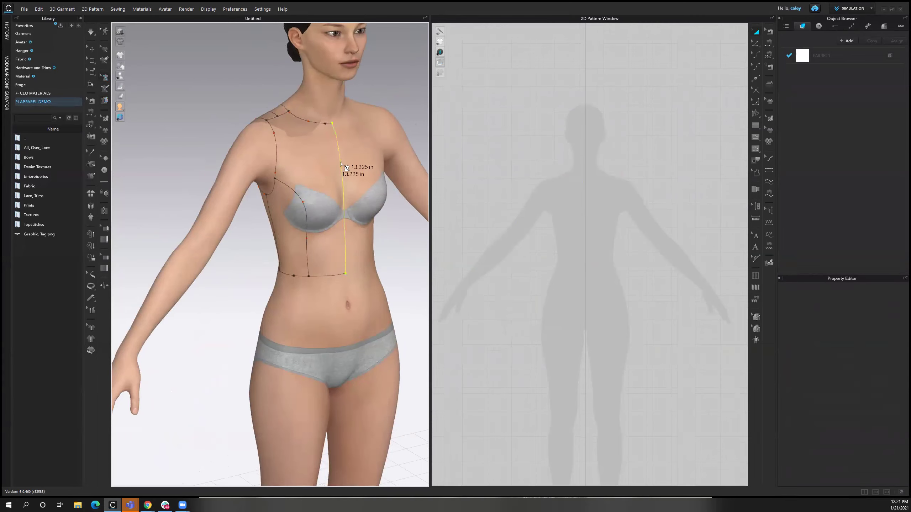
{"action": "right_click_drag", "start_coordinate": [341, 166], "coordinate": [298, 239]}
{"action": "left_click", "coordinate": [290, 238]}
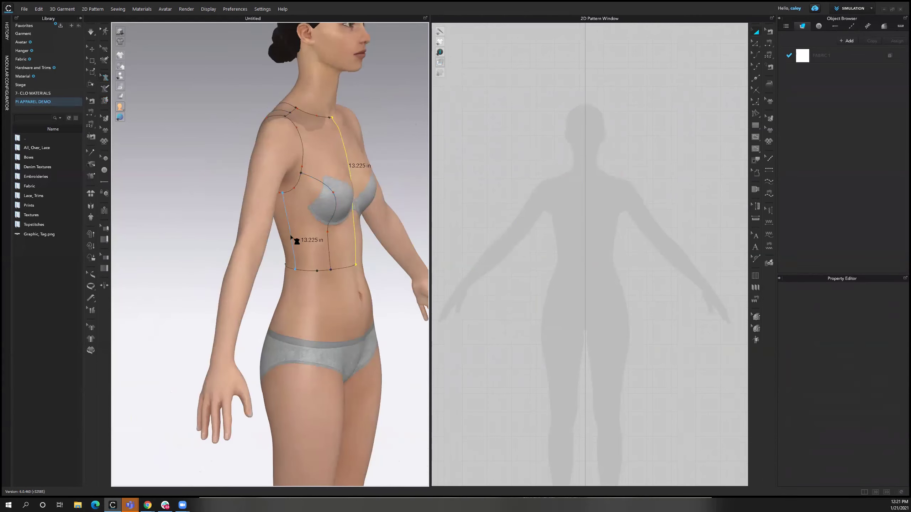
{"action": "right_click_drag", "start_coordinate": [355, 232], "coordinate": [289, 240]}
{"action": "left_click", "coordinate": [304, 222], "text": "shift"}
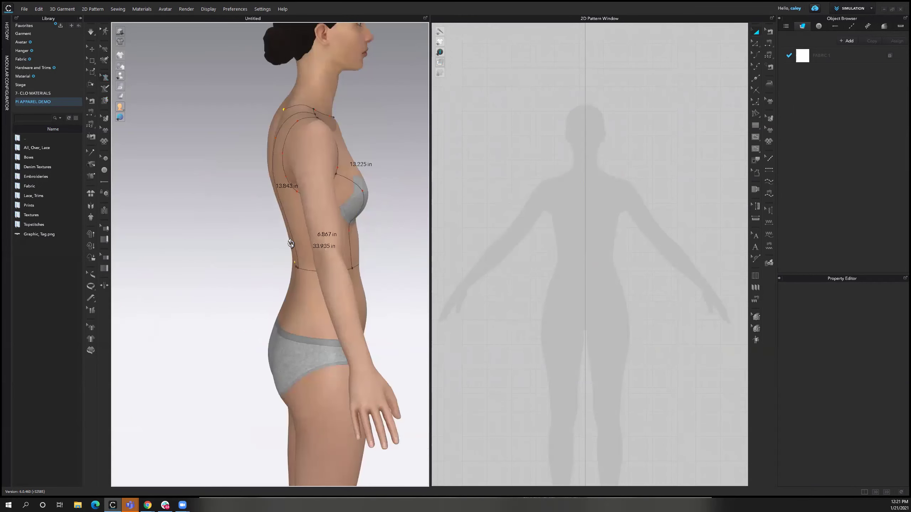
{"action": "right_click_drag", "start_coordinate": [309, 115], "coordinate": [256, 111]}
{"action": "left_click", "coordinate": [272, 111], "text": "shift"}
{"action": "right_click", "coordinate": [284, 110]}
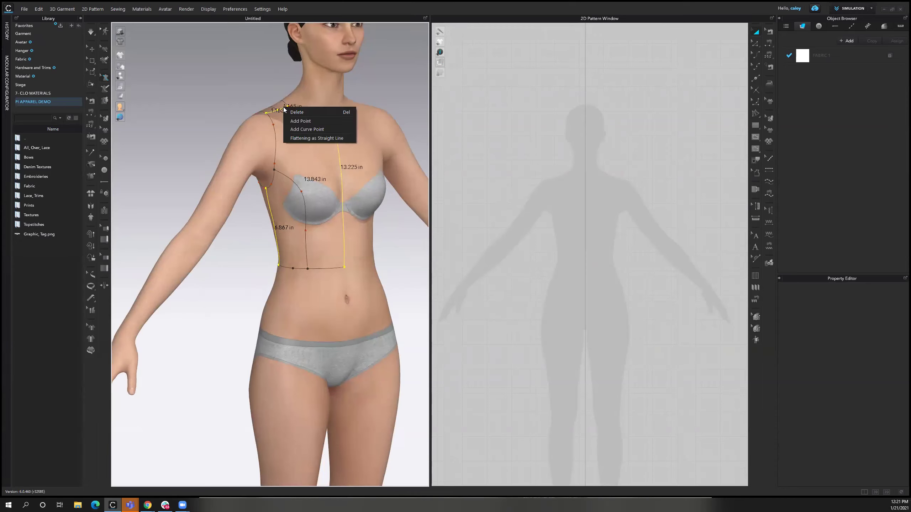
{"action": "left_click", "coordinate": [299, 139]}
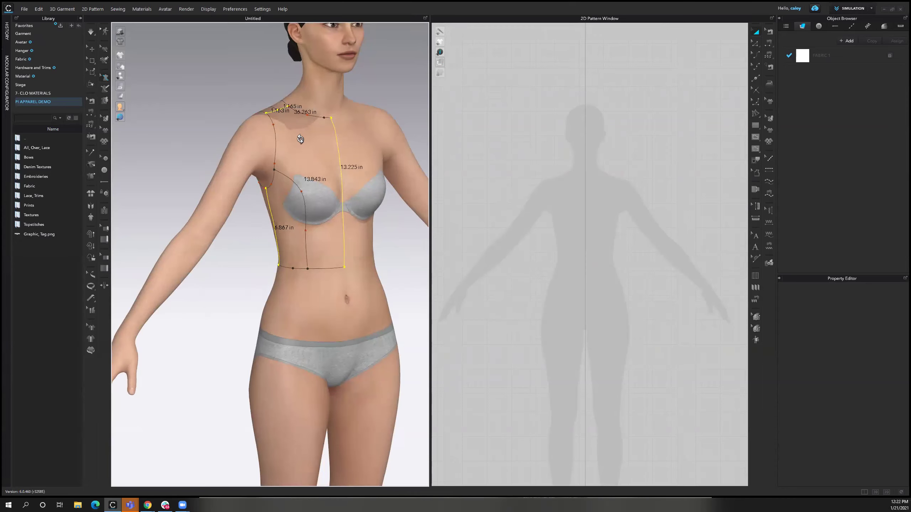
- Select the front bodice area for flattening
{"action": "right_click_drag", "start_coordinate": [365, 248], "coordinate": [334, 241]}
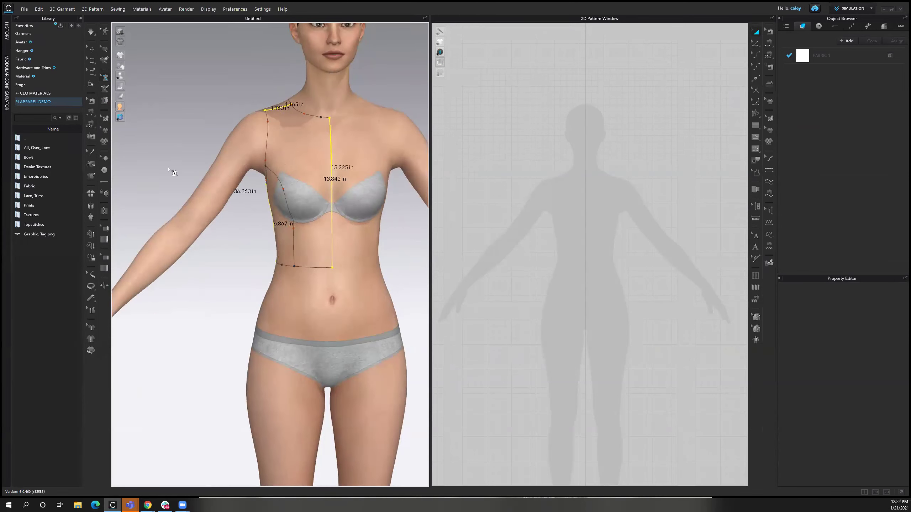
{"action": "left_click", "coordinate": [104, 100]}
{"action": "left_click", "coordinate": [304, 184]}
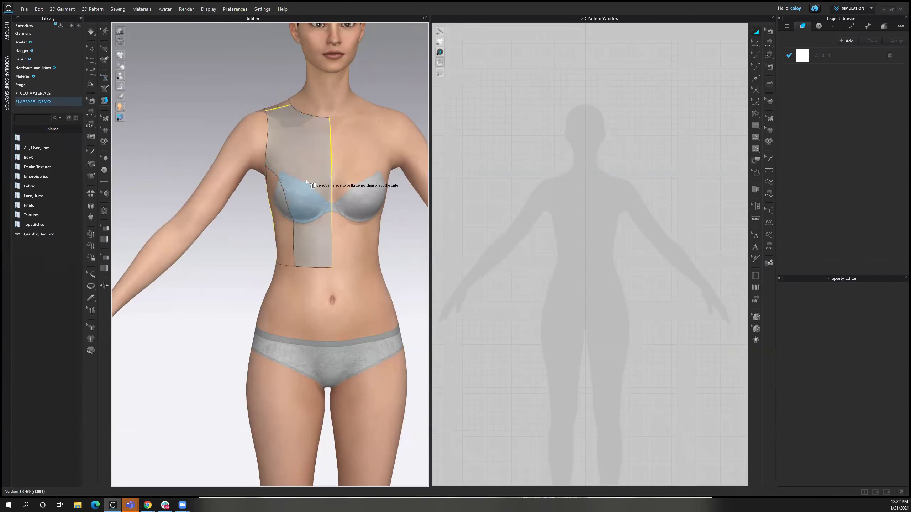
- Add the side and back areas and flatten them into pattern pieces
{"action": "right_click_drag", "start_coordinate": [359, 212], "coordinate": [380, 213]}
{"action": "left_click", "coordinate": [318, 230]}
{"action": "right_click_drag", "start_coordinate": [351, 259], "coordinate": [412, 255]}
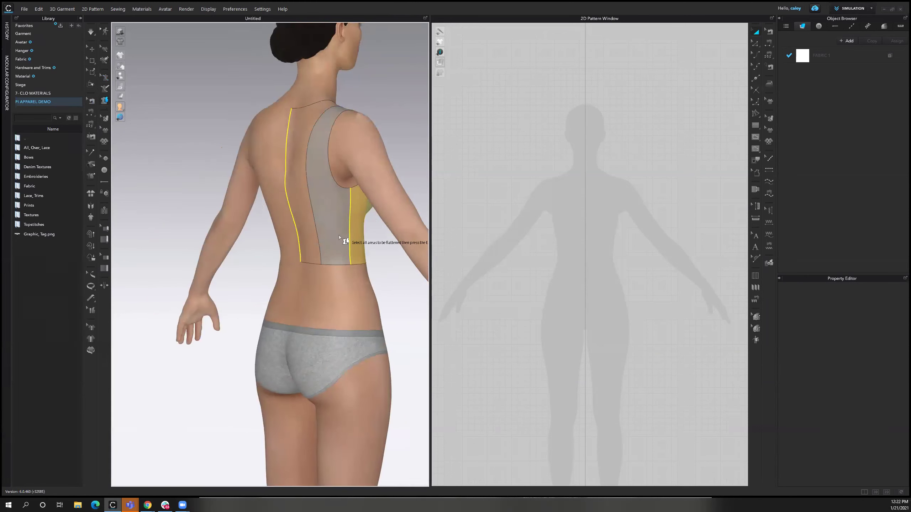
{"action": "left_click", "coordinate": [339, 238]}
{"action": "right_click_drag", "start_coordinate": [335, 244], "coordinate": [346, 240]}
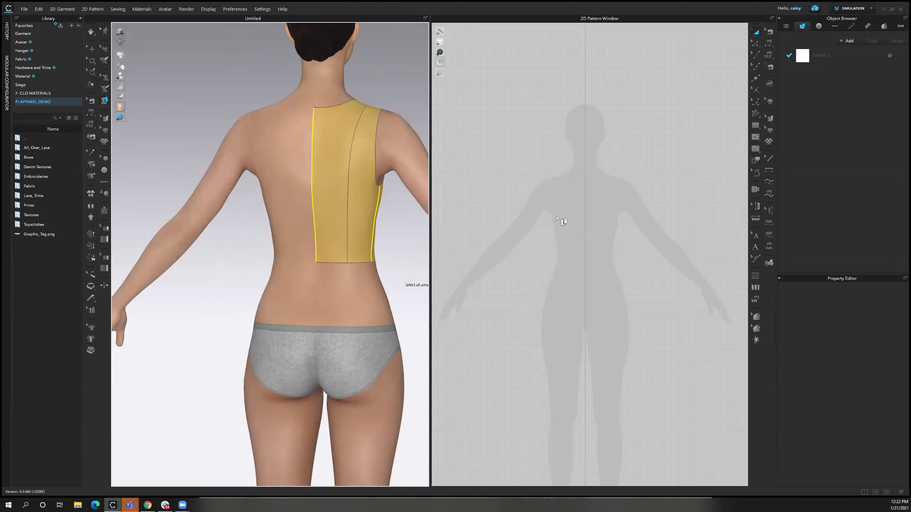
{"action": "key", "text": "Return"}
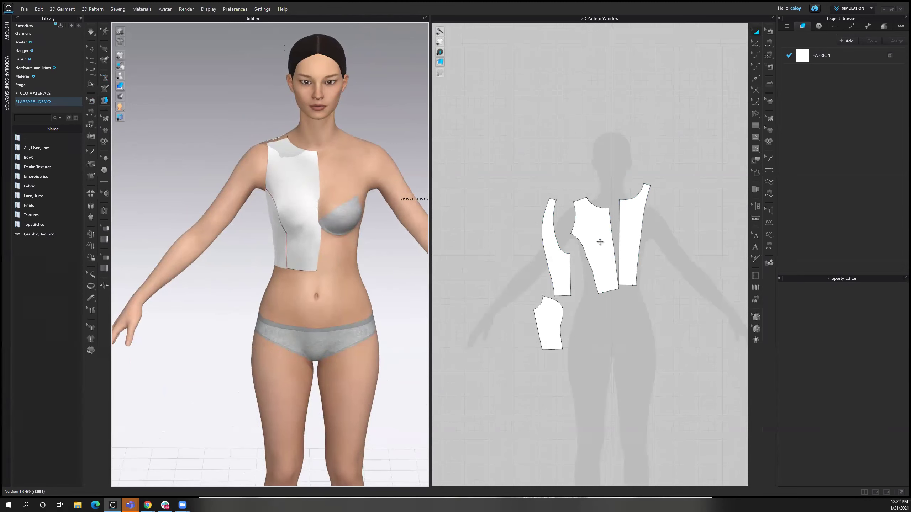
- Arrange the four pieces side by side in the 2D window, rotating the front piece upright
{"action": "left_click_drag", "start_coordinate": [590, 239], "coordinate": [587, 228]}
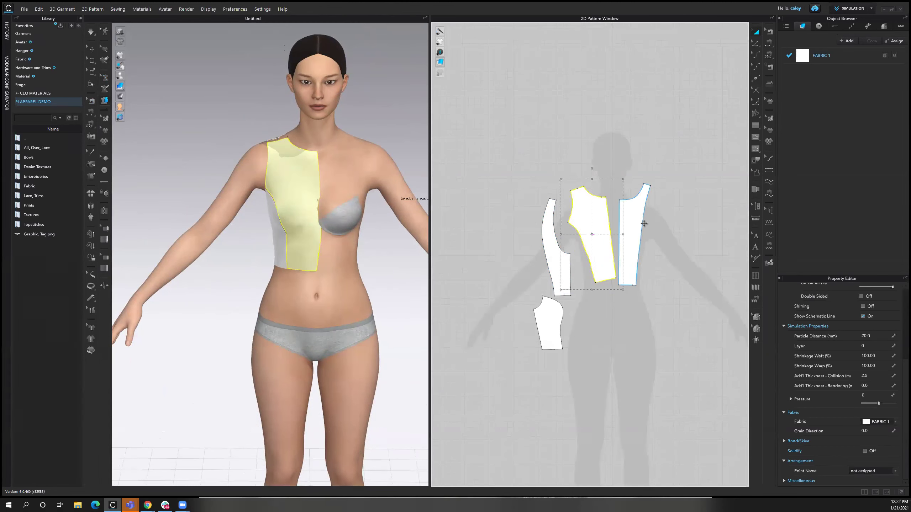
{"action": "left_click_drag", "start_coordinate": [556, 261], "coordinate": [519, 242]}
{"action": "left_click_drag", "start_coordinate": [638, 237], "coordinate": [488, 230]}
{"action": "left_click", "coordinate": [488, 230]}
{"action": "left_click_drag", "start_coordinate": [552, 323], "coordinate": [559, 254]}
{"action": "left_click", "coordinate": [587, 205]}
{"action": "left_click_drag", "start_coordinate": [592, 169], "coordinate": [598, 167]}
{"action": "left_click", "coordinate": [635, 275]}
{"action": "middle_click_drag", "start_coordinate": [551, 259], "coordinate": [553, 237]}
{"action": "right_click_drag", "start_coordinate": [306, 261], "coordinate": [331, 262]}
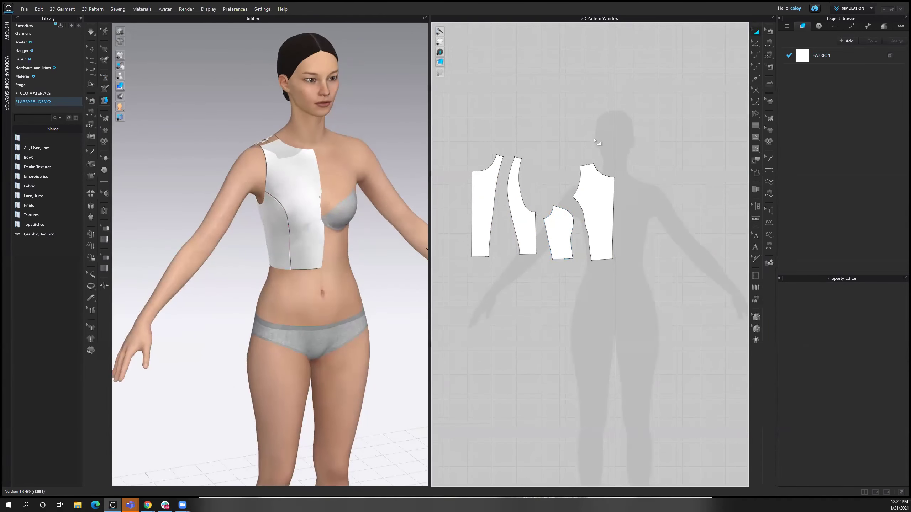
{"action": "right_click_drag", "start_coordinate": [281, 206], "coordinate": [234, 206]}
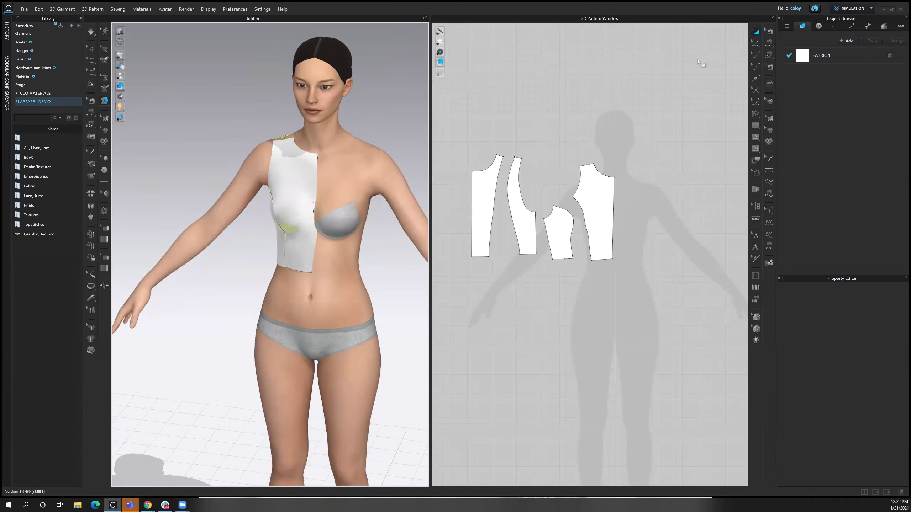
{"action": "key", "text": "Return"}
- Duplicate all four bodice pieces as mirrored copies and place them on the avatar's right side
{"action": "left_click", "coordinate": [455, 275]}
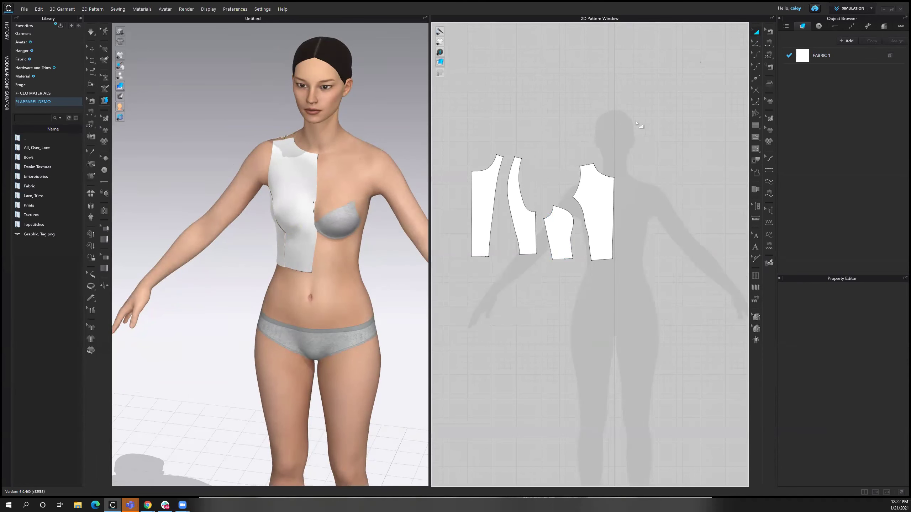
{"action": "key", "text": "ctrl+a"}
{"action": "key", "text": "ctrl+d"}
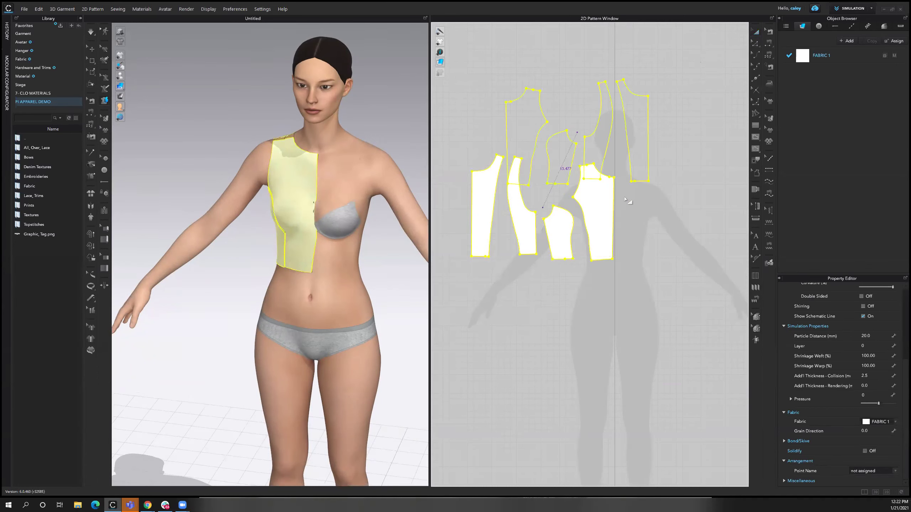
{"action": "left_click", "coordinate": [458, 198]}
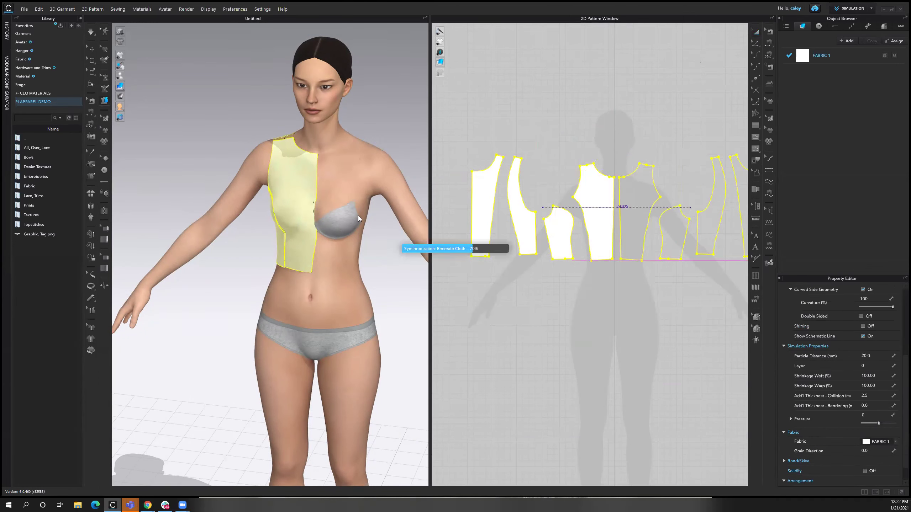
{"action": "left_click", "coordinate": [329, 267]}
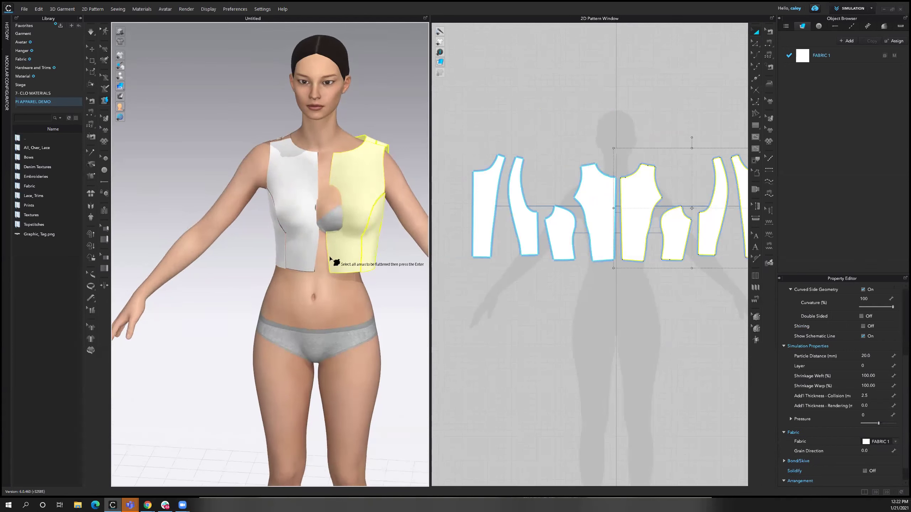
{"action": "left_click", "coordinate": [95, 49]}
{"action": "left_click_drag", "start_coordinate": [342, 256], "coordinate": [329, 255]}
{"action": "key", "text": "n"}
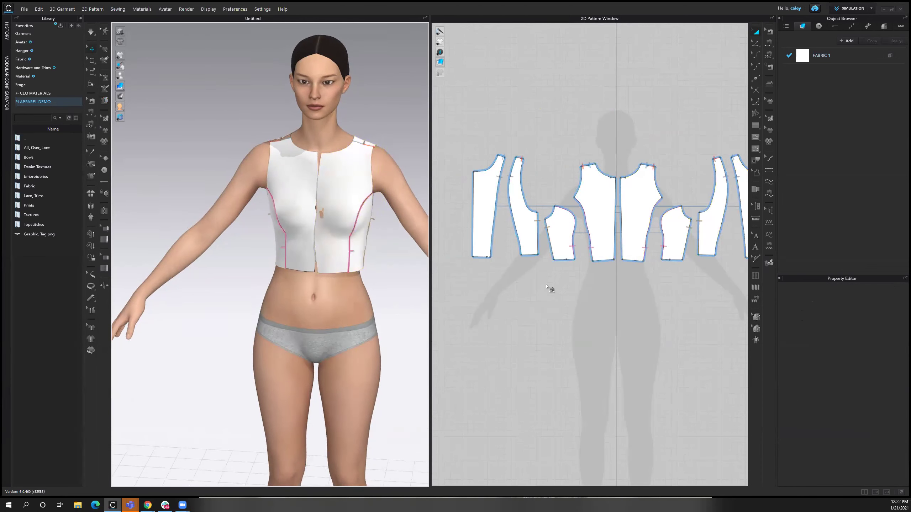
- Sew the centre-front seam and join the outer edges at centre back
{"action": "left_click", "coordinate": [621, 252]}
{"action": "scroll", "coordinate": [616, 301], "scroll_direction": "down", "scroll_amount": 2}
{"action": "left_click", "coordinate": [505, 243]}
{"action": "middle_click_drag", "start_coordinate": [620, 249], "coordinate": [557, 226]}
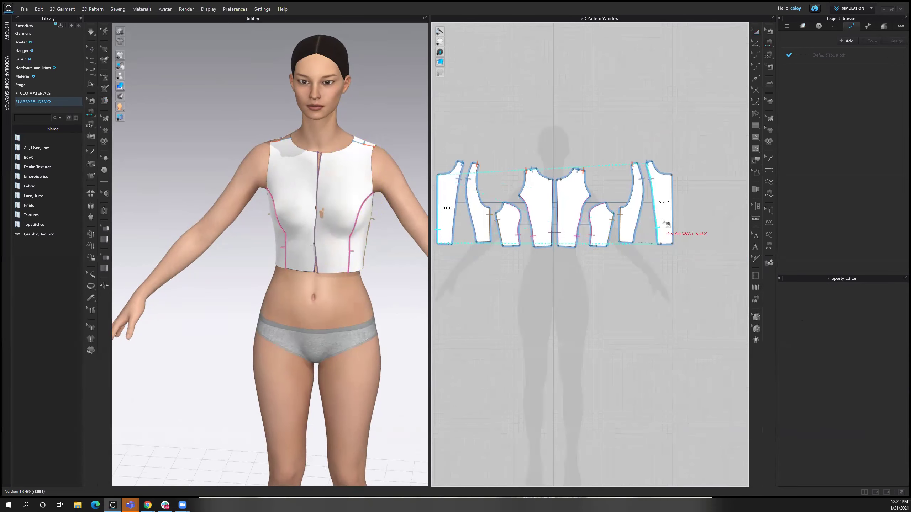
{"action": "left_click", "coordinate": [673, 223]}
{"action": "key", "text": "q"}
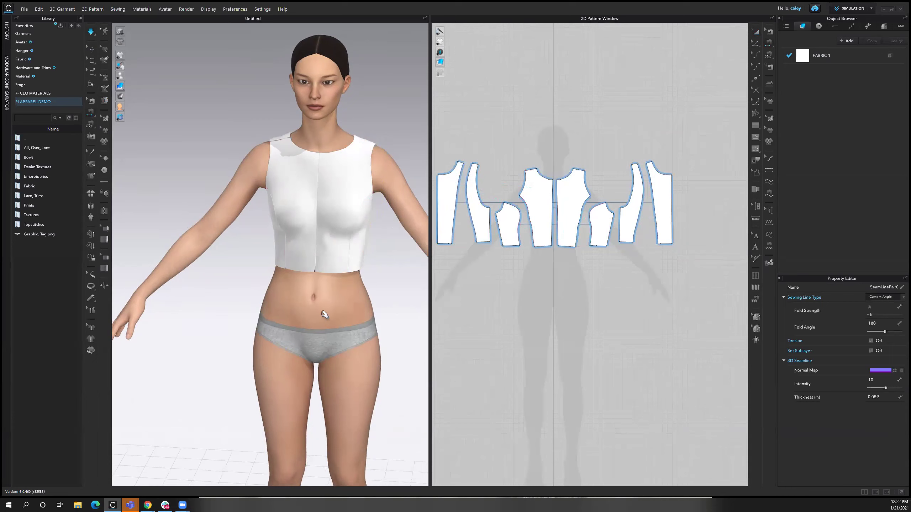
- Select the back and front panels on the avatar and tug the right front panel downward
{"action": "right_click_drag", "start_coordinate": [311, 280], "coordinate": [289, 246]}
{"action": "left_click", "coordinate": [284, 249]}
{"action": "left_click", "coordinate": [260, 202]}
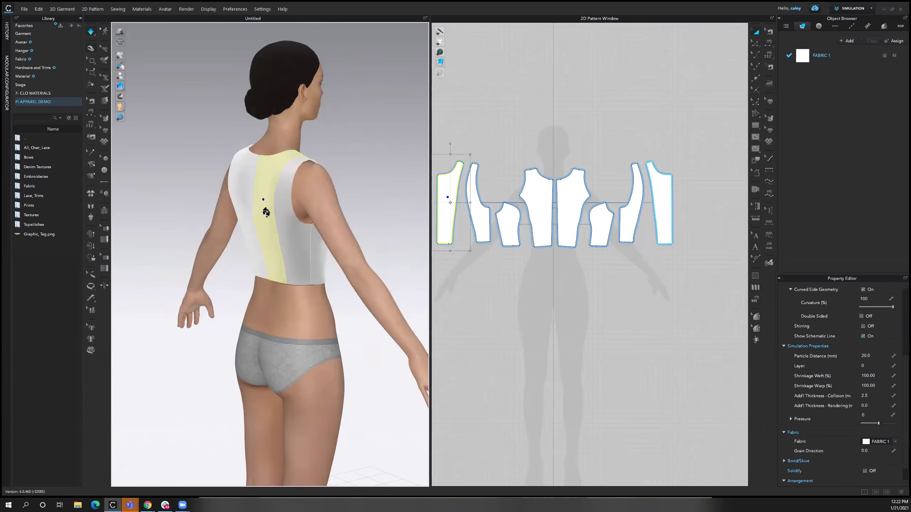
{"action": "right_click_drag", "start_coordinate": [263, 206], "coordinate": [217, 213]}
{"action": "left_click", "coordinate": [331, 186]}
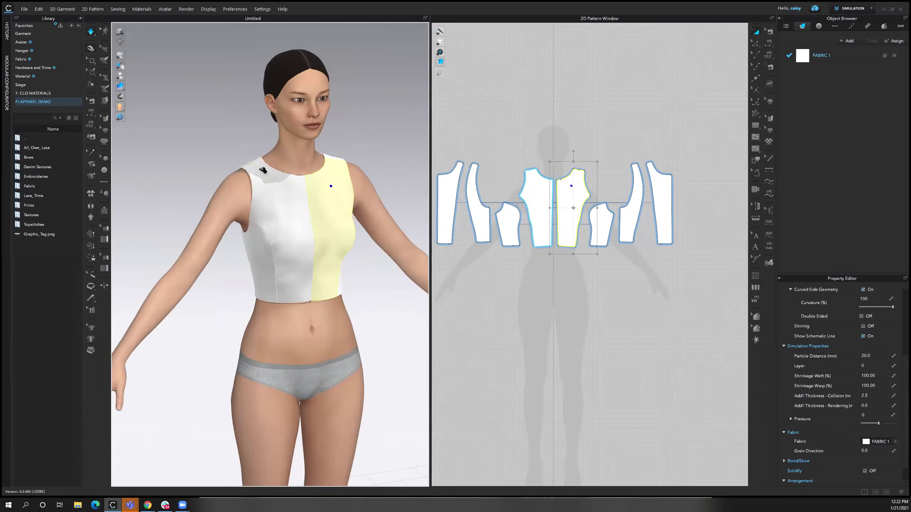
{"action": "left_click", "coordinate": [329, 277]}
{"action": "left_click_drag", "start_coordinate": [309, 282], "coordinate": [304, 302]}
{"action": "right_click_drag", "start_coordinate": [347, 305], "coordinate": [306, 300]}
- Pick the centre-front edge for sewing, then inspect the joined bodice from several angles
{"action": "key", "text": "n"}
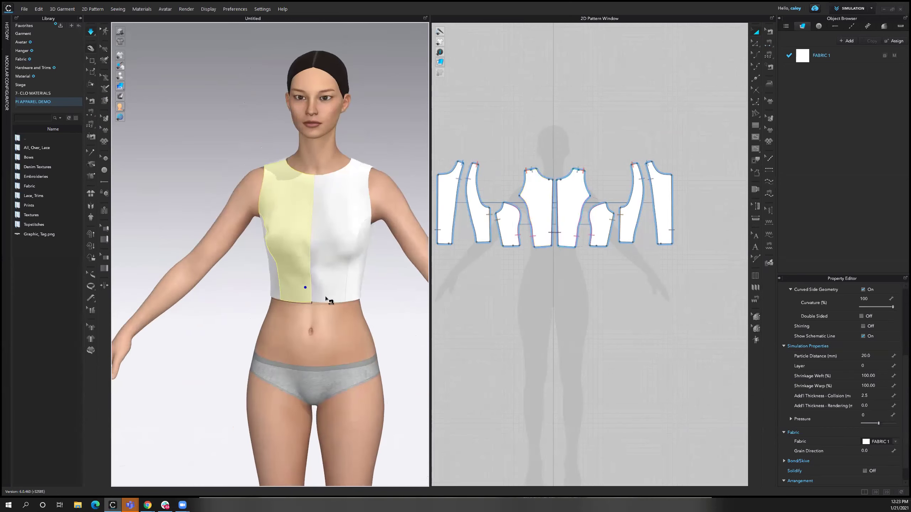
{"action": "scroll", "coordinate": [326, 298], "scroll_direction": "up", "scroll_amount": 3}
{"action": "left_click", "coordinate": [329, 298]}
{"action": "middle_click_drag", "start_coordinate": [331, 296], "coordinate": [309, 214]}
{"action": "right_click_drag", "start_coordinate": [311, 214], "coordinate": [321, 213]}
{"action": "left_click", "coordinate": [755, 32]}
{"action": "scroll", "coordinate": [602, 197], "scroll_direction": "up", "scroll_amount": 6}
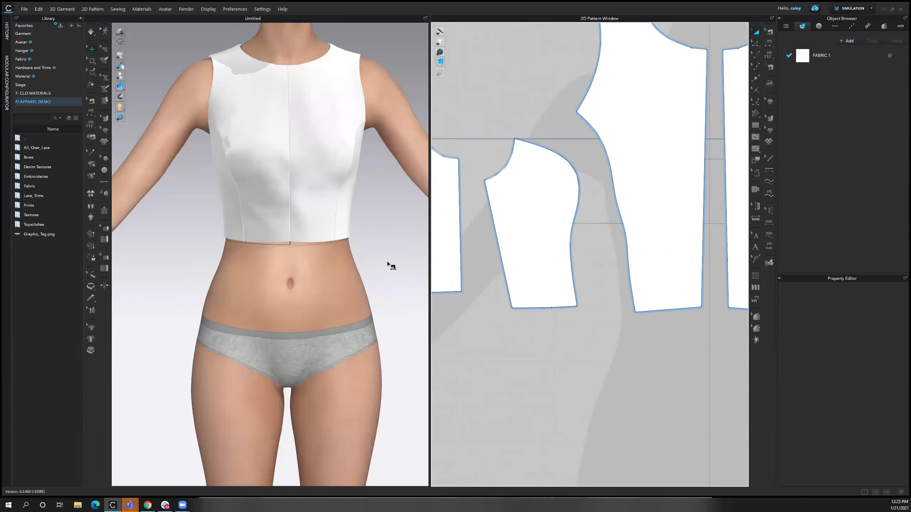
{"action": "right_click_drag", "start_coordinate": [325, 246], "coordinate": [348, 239]}
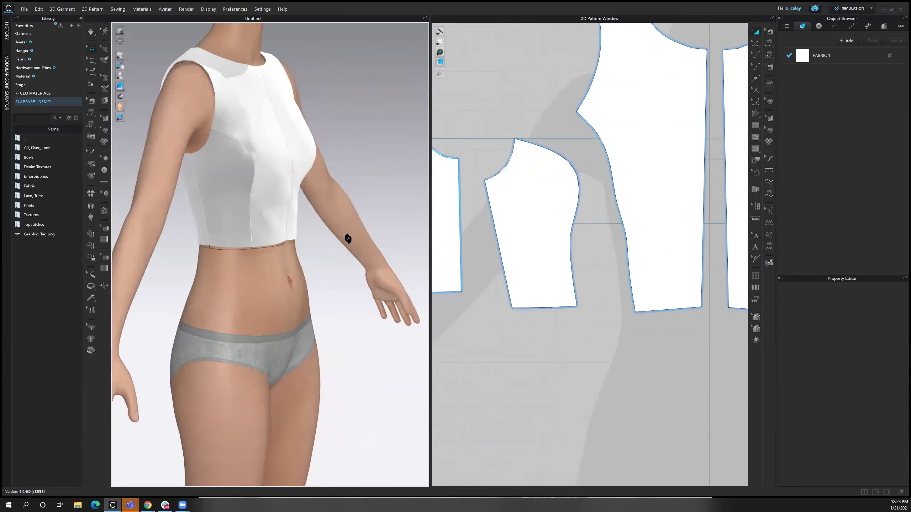
{"action": "left_click", "coordinate": [261, 167]}
{"action": "left_click", "coordinate": [601, 266]}
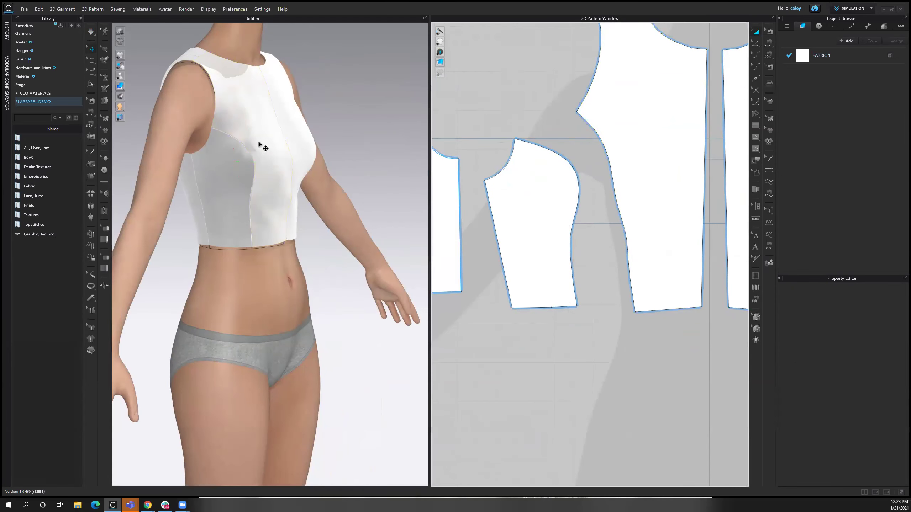
{"action": "mouse_move", "coordinate": [271, 187]}
{"action": "right_mouse_down"}
{"action": "mouse_move", "coordinate": [234, 189]}
{"action": "mouse_move", "coordinate": [281, 189]}
{"action": "right_mouse_up"}
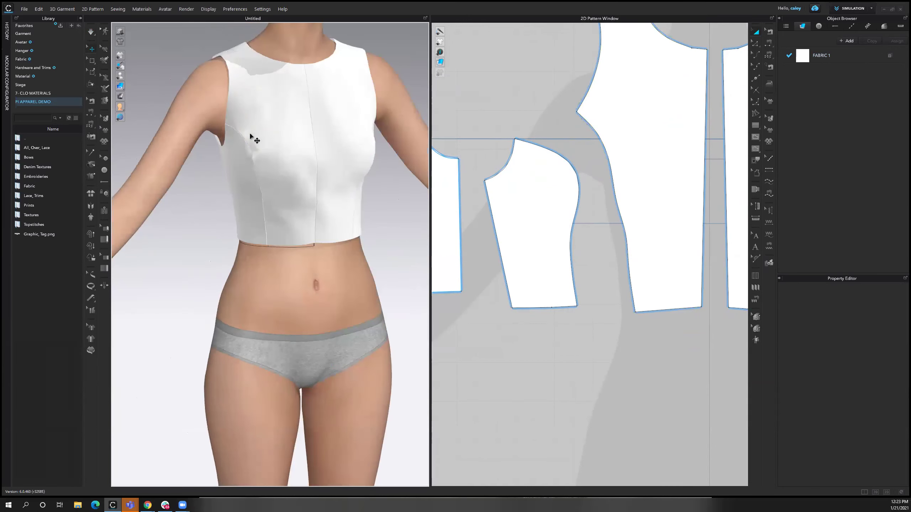
- Smooth the side piece's curve by lowering one point and deleting an extra point
{"action": "key", "text": "v"}
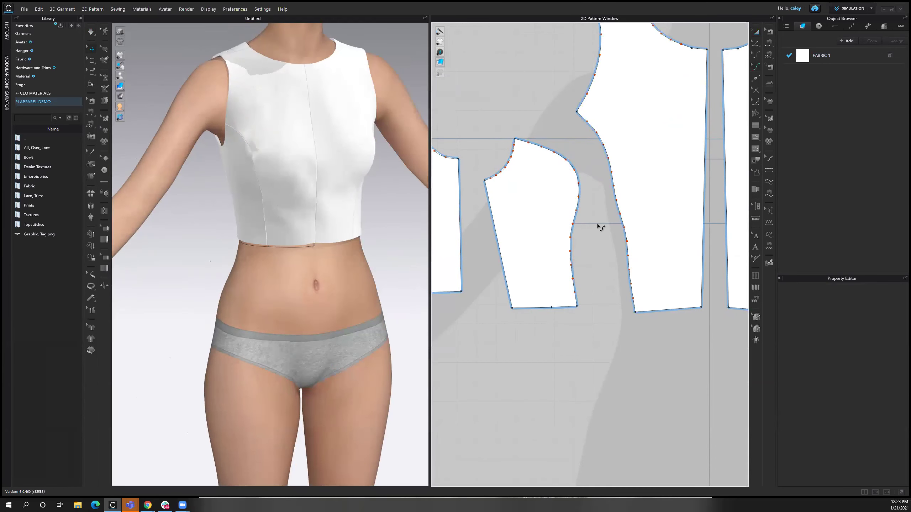
{"action": "middle_click_drag", "start_coordinate": [598, 225], "coordinate": [587, 237]}
{"action": "left_click", "coordinate": [604, 199]}
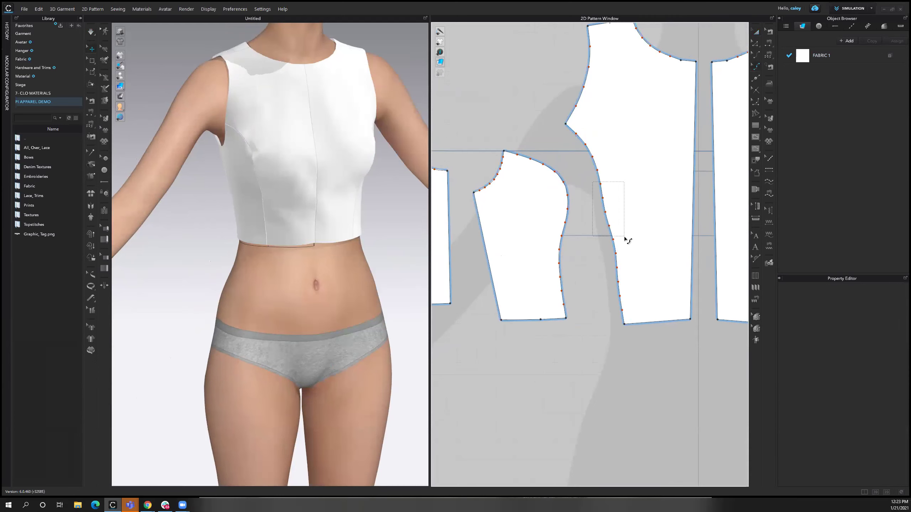
{"action": "key", "text": "Escape"}
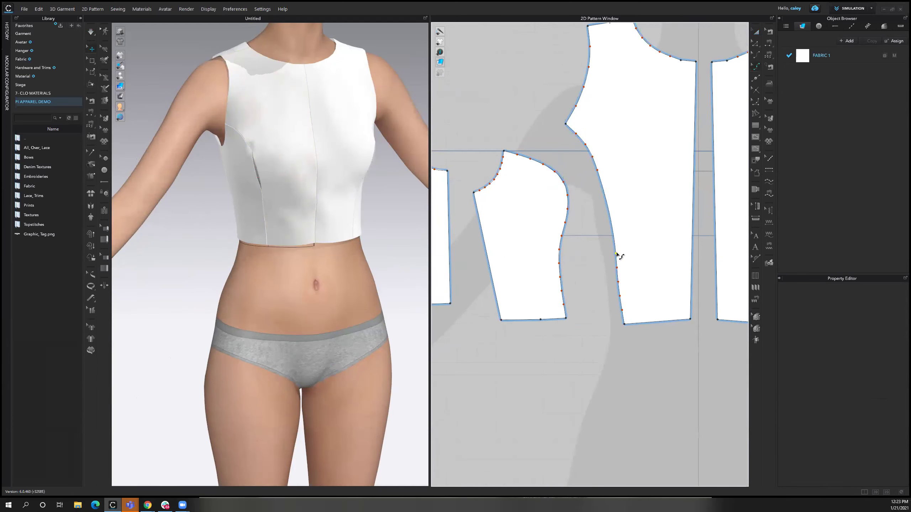
{"action": "left_click", "coordinate": [611, 214]}
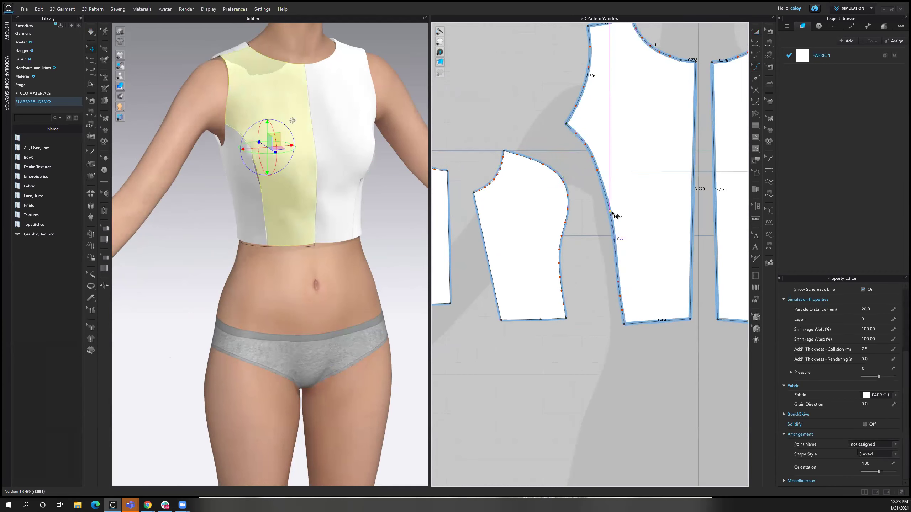
{"action": "left_click", "coordinate": [592, 248]}
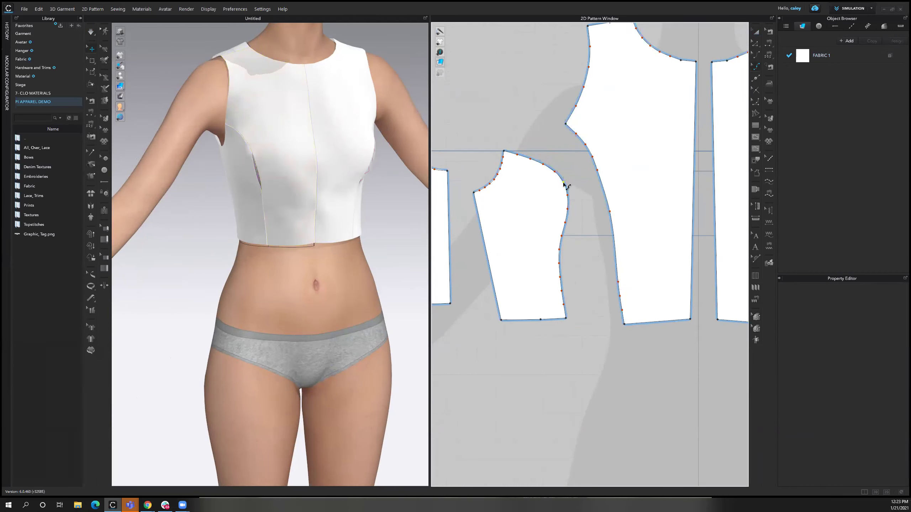
{"action": "left_click_drag", "start_coordinate": [560, 176], "coordinate": [577, 217]}
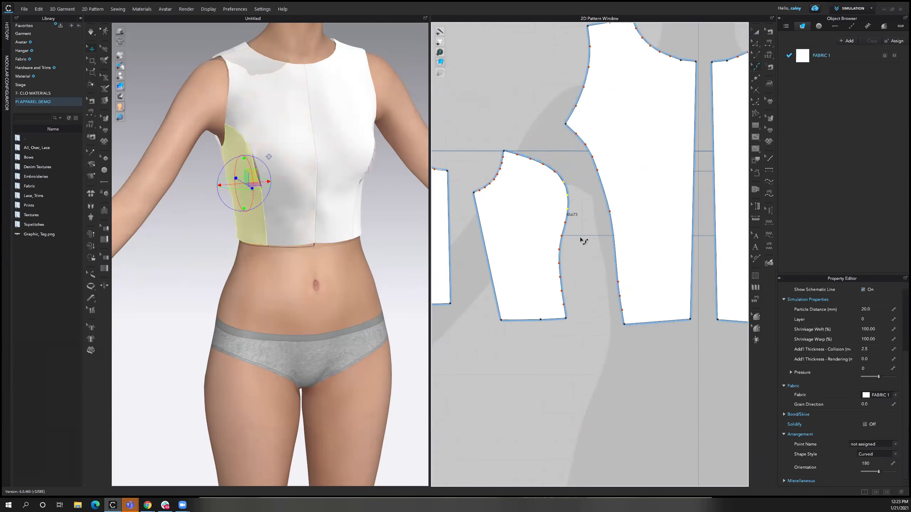
{"action": "key", "text": "Escape"}
{"action": "left_click", "coordinate": [565, 226]}
{"action": "key", "text": "Escape"}
{"action": "left_click_drag", "start_coordinate": [554, 172], "coordinate": [556, 184]}
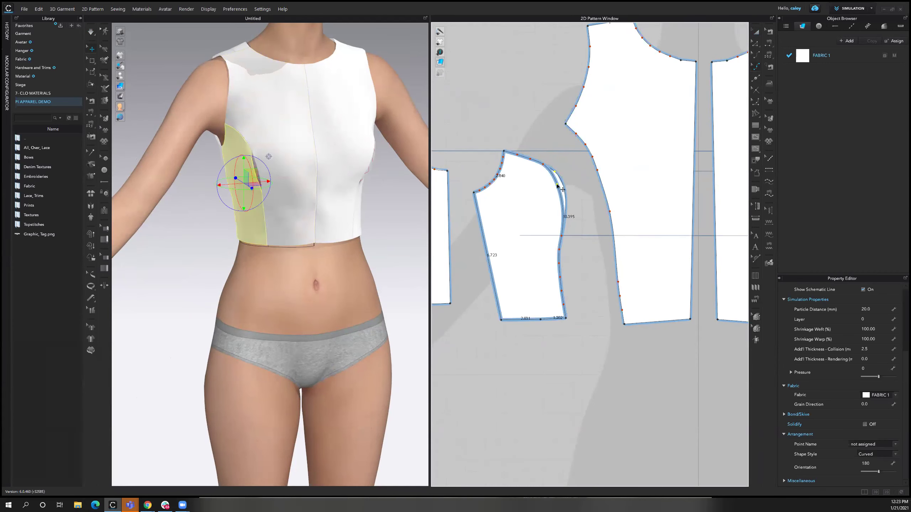
{"action": "left_click", "coordinate": [543, 165]}
{"action": "key", "text": "Delete"}
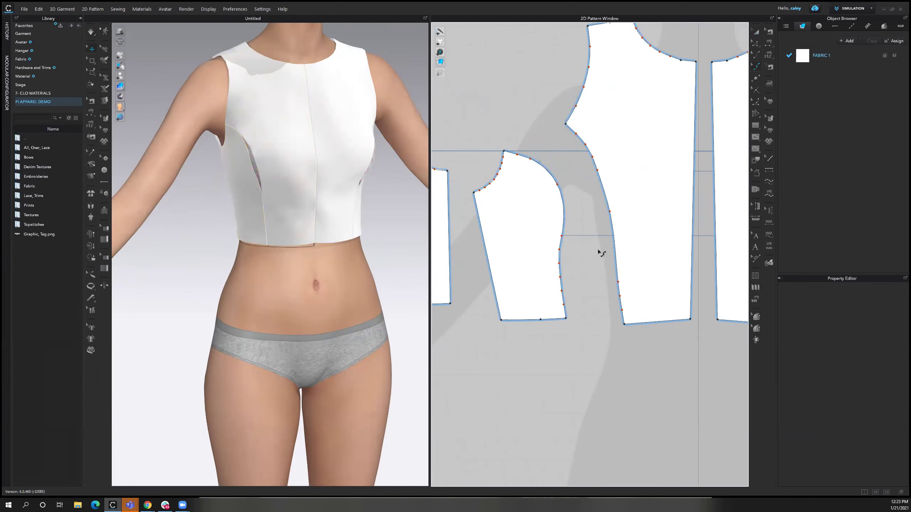
- Simulate to drape the top, test the fit near the armhole, then stop the simulation
{"action": "right_click_drag", "start_coordinate": [311, 246], "coordinate": [261, 166]}
{"action": "key", "text": "space"}
{"action": "left_click", "coordinate": [246, 124]}
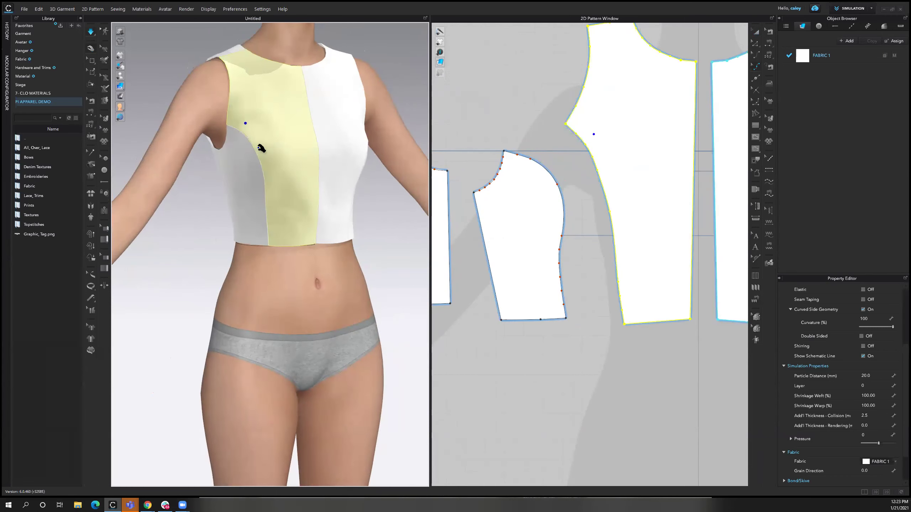
{"action": "left_click_drag", "start_coordinate": [262, 147], "coordinate": [263, 150]}
{"action": "mouse_move", "coordinate": [345, 252]}
{"action": "right_mouse_down"}
{"action": "mouse_move", "coordinate": [362, 250]}
{"action": "mouse_move", "coordinate": [303, 248]}
{"action": "mouse_move", "coordinate": [332, 257]}
{"action": "right_mouse_up"}
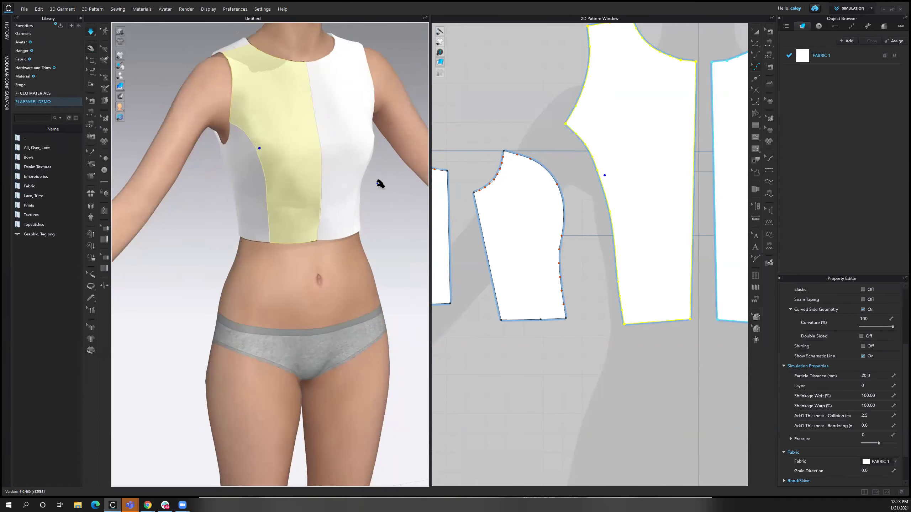
{"action": "key", "text": "2"}
{"action": "key", "text": "space"}
{"action": "left_click", "coordinate": [409, 261]}
{"action": "scroll", "coordinate": [343, 245], "scroll_direction": "down", "scroll_amount": 3}
{"action": "right_click_drag", "start_coordinate": [345, 248], "coordinate": [395, 259]}
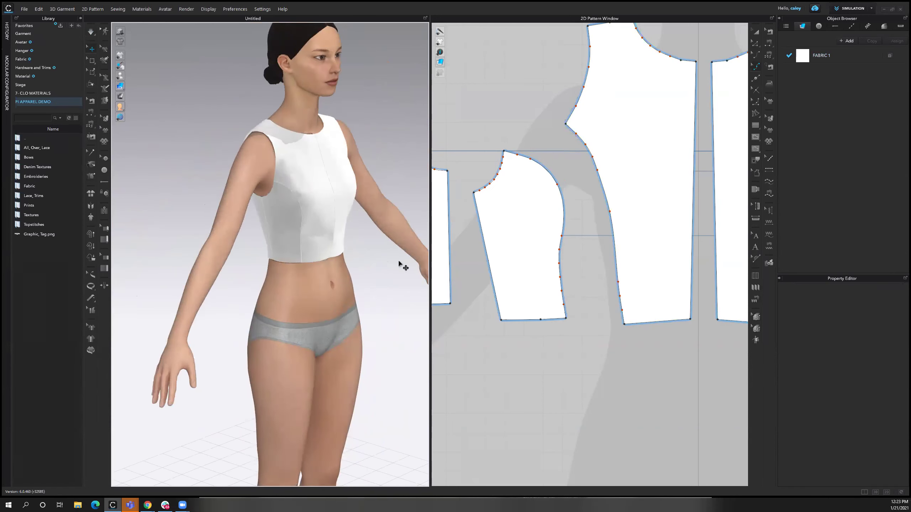
- Switch to Transform Pattern and begin an avatar circumference measurement at the waist below the top's hem
{"action": "middle_click_drag", "start_coordinate": [335, 244], "coordinate": [332, 232]}
{"action": "key", "text": "a"}
{"action": "scroll", "coordinate": [363, 257], "scroll_direction": "down", "scroll_amount": 3}
{"action": "right_click_drag", "start_coordinate": [365, 260], "coordinate": [333, 264]}
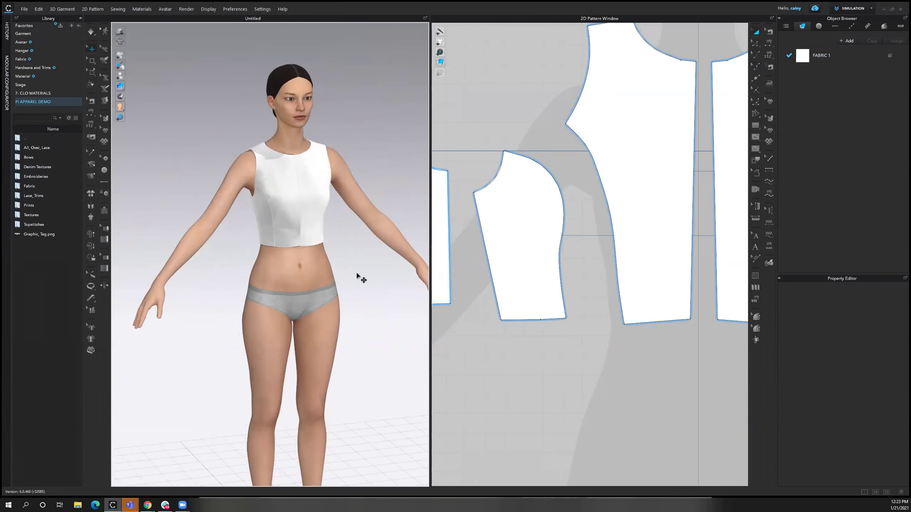
{"action": "left_click", "coordinate": [92, 349]}
{"action": "scroll", "coordinate": [323, 251], "scroll_direction": "up", "scroll_amount": 3}
{"action": "right_click_drag", "start_coordinate": [345, 255], "coordinate": [388, 252]}
{"action": "right_click_drag", "start_coordinate": [333, 226], "coordinate": [347, 229]}
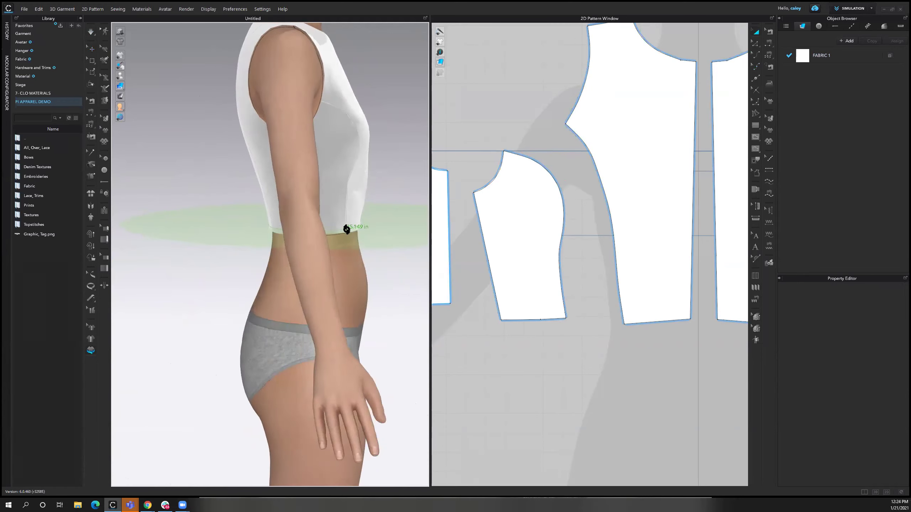
- Place the waist measurement, cut the top along it, and delete the hem strips below
{"action": "left_click", "coordinate": [351, 232]}
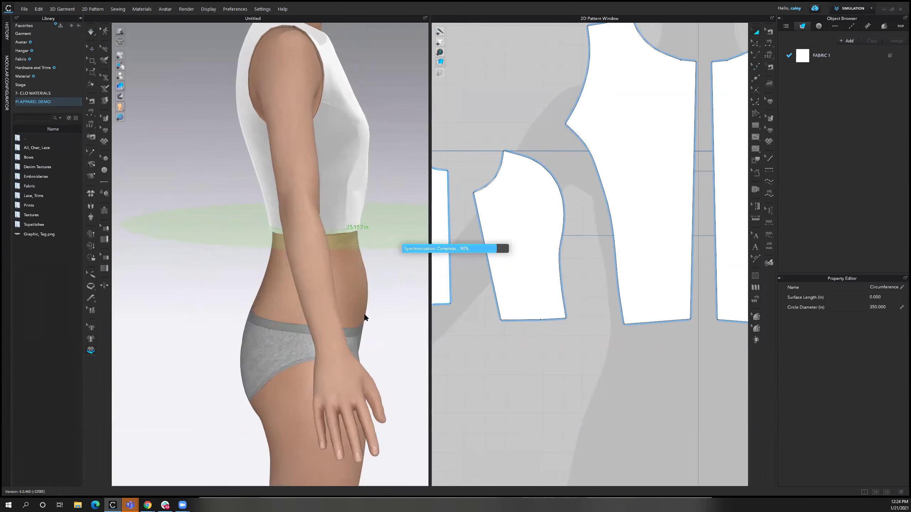
{"action": "right_click_drag", "start_coordinate": [386, 289], "coordinate": [340, 288]}
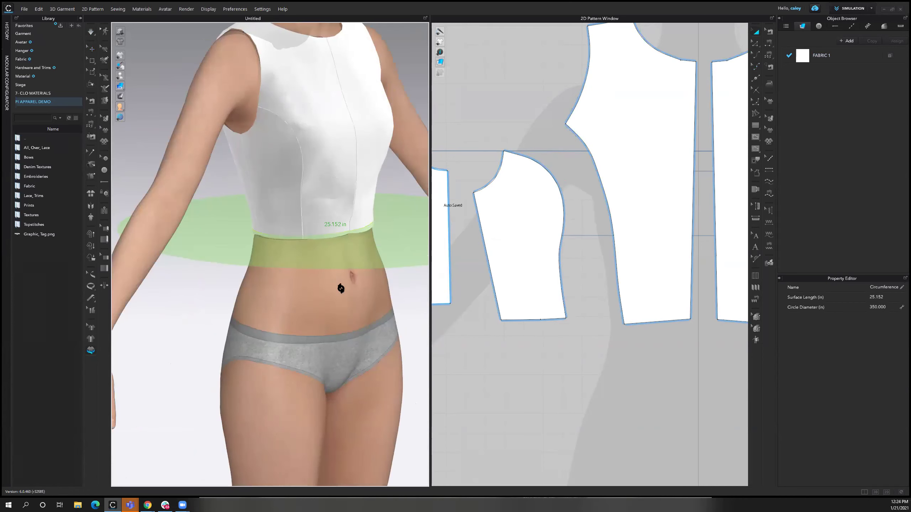
{"action": "left_click", "coordinate": [91, 327]}
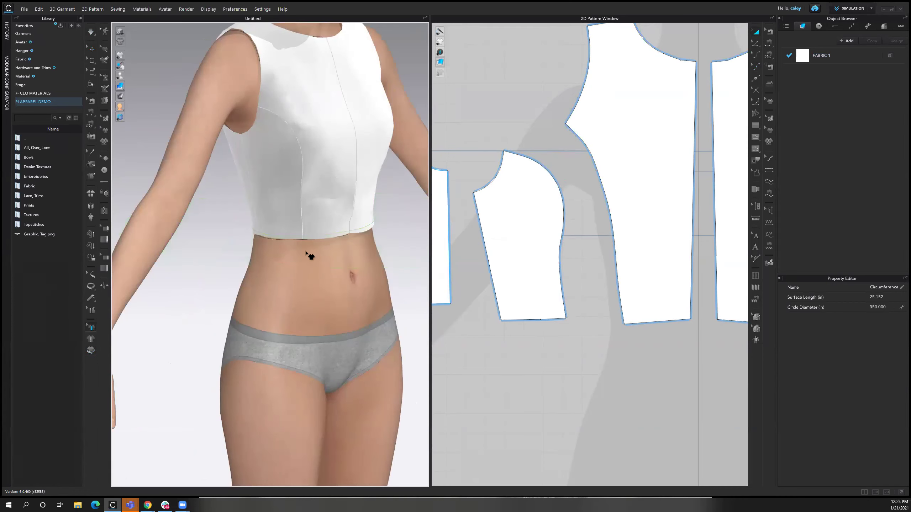
{"action": "left_click", "coordinate": [296, 235]}
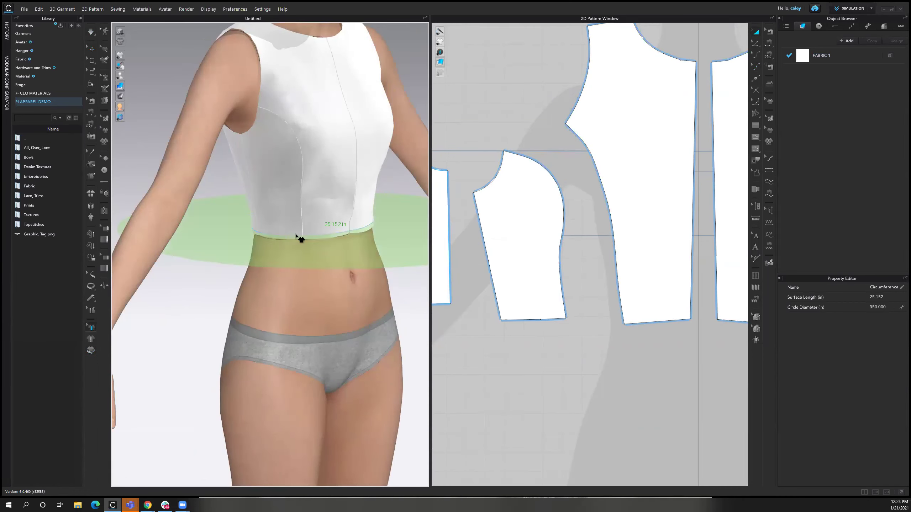
{"action": "right_click", "coordinate": [266, 234]}
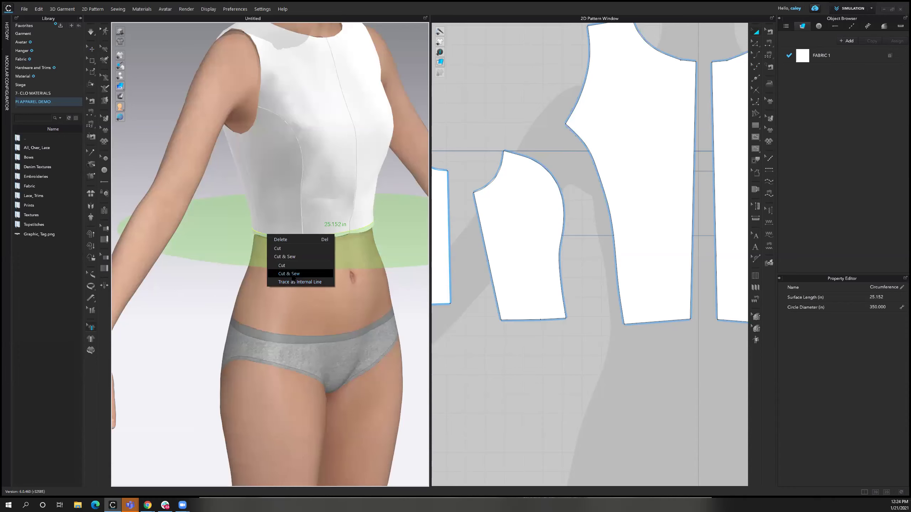
{"action": "left_click", "coordinate": [288, 274]}
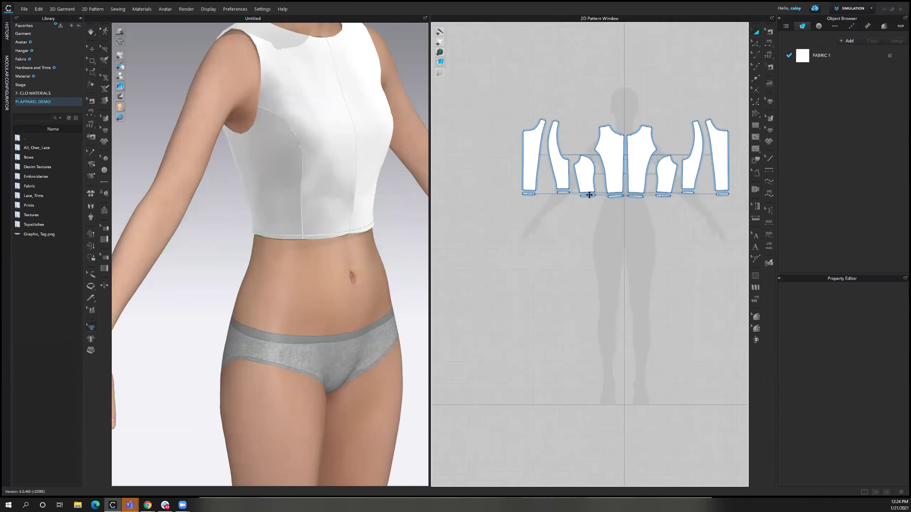
{"action": "left_click_drag", "start_coordinate": [513, 189], "coordinate": [742, 226]}
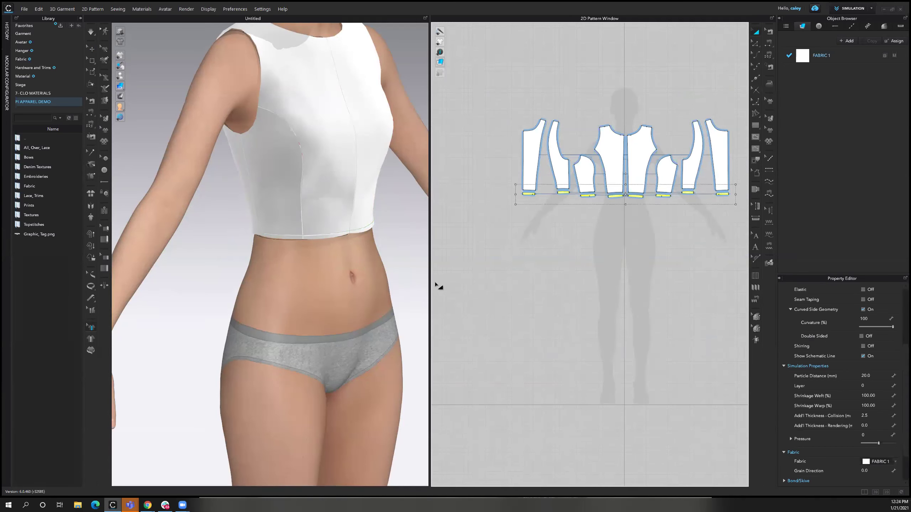
{"action": "key", "text": "Delete"}
- Hide the avatar measurement and hem lines and inspect the cropped top from the front
{"action": "right_click_drag", "start_coordinate": [330, 248], "coordinate": [309, 223]}
{"action": "scroll", "coordinate": [321, 238], "scroll_direction": "down", "scroll_amount": 1}
{"action": "scroll", "coordinate": [331, 248], "scroll_direction": "down", "scroll_amount": 3}
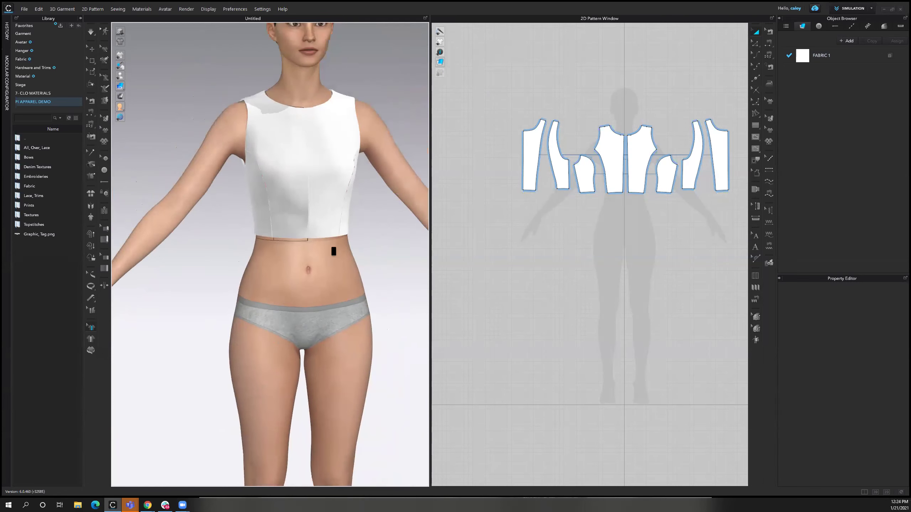
{"action": "middle_click_drag", "start_coordinate": [333, 251], "coordinate": [313, 203]}
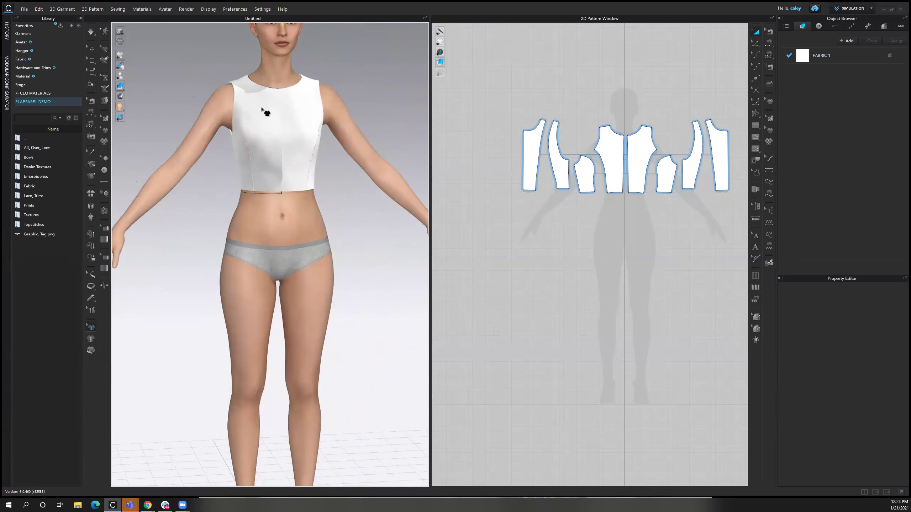
{"action": "mouse_move", "coordinate": [120, 76]}
{"action": "left_click", "coordinate": [174, 78]}
{"action": "left_click", "coordinate": [175, 79]}
{"action": "left_click", "coordinate": [184, 78]}
{"action": "right_click_drag", "start_coordinate": [328, 223], "coordinate": [329, 233]}
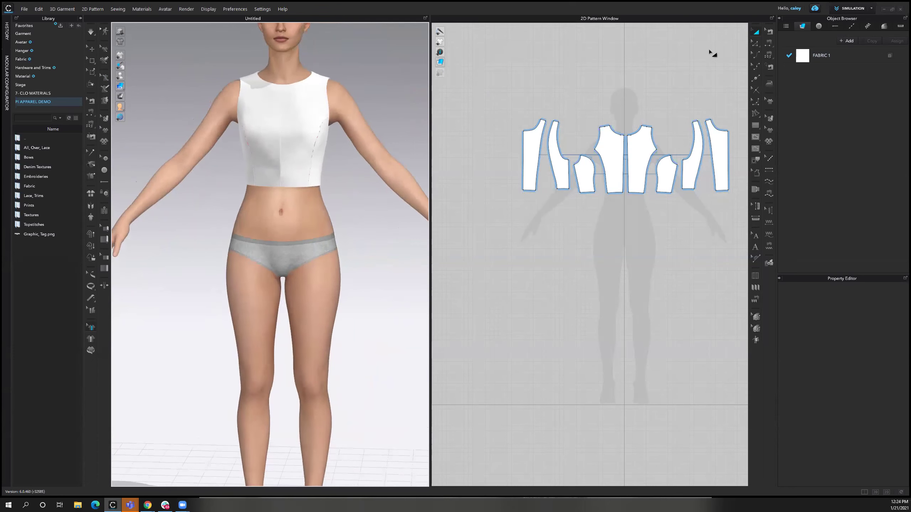
{"action": "left_click", "coordinate": [758, 32]}
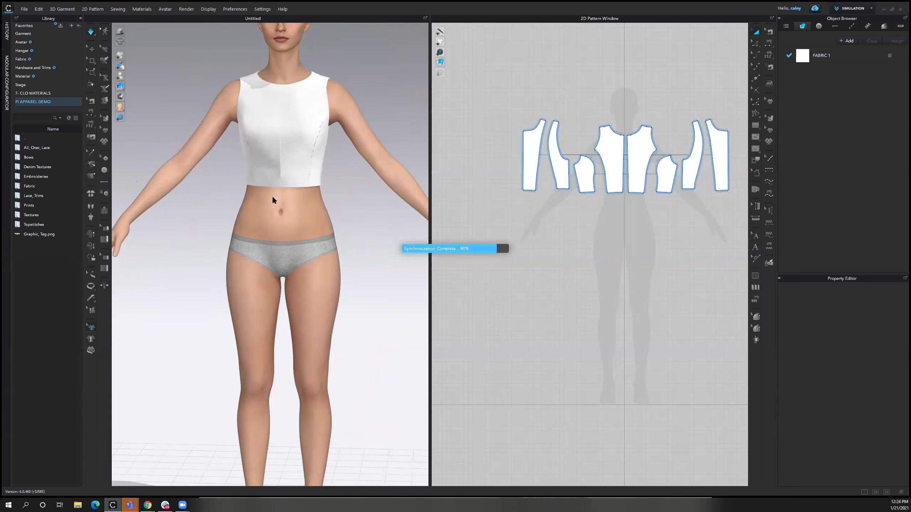
{"action": "mouse_move", "coordinate": [275, 199]}
{"action": "middle_mouse_down"}
{"action": "mouse_move", "coordinate": [283, 164]}
{"action": "mouse_move", "coordinate": [278, 213]}
{"action": "middle_mouse_up"}
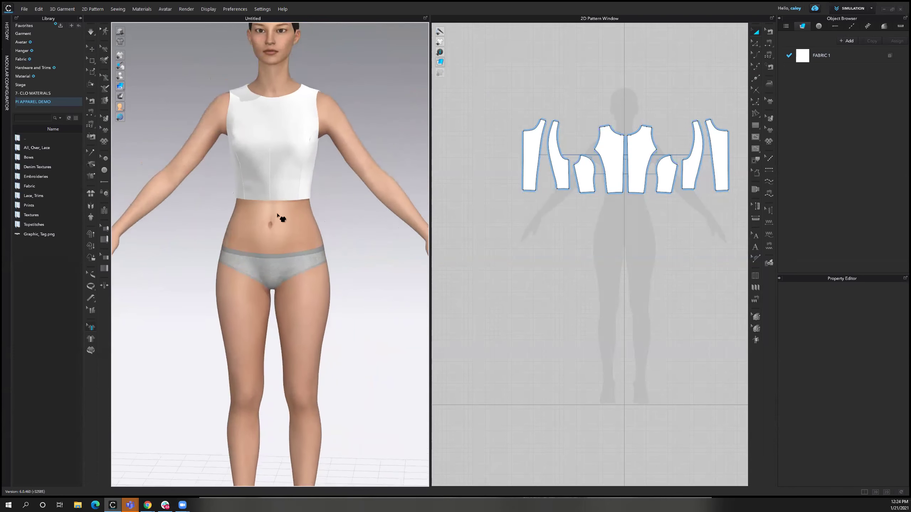
{"action": "right_click_drag", "start_coordinate": [265, 194], "coordinate": [285, 194]}
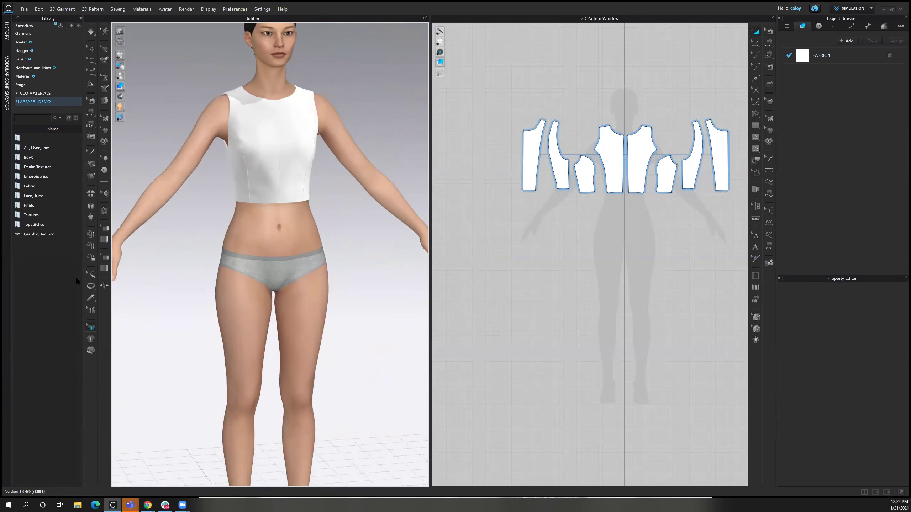
- Measure the avatar's hip line at 37.651 in, then return to Select/Move with measurements hidden
{"action": "left_click", "coordinate": [91, 286]}
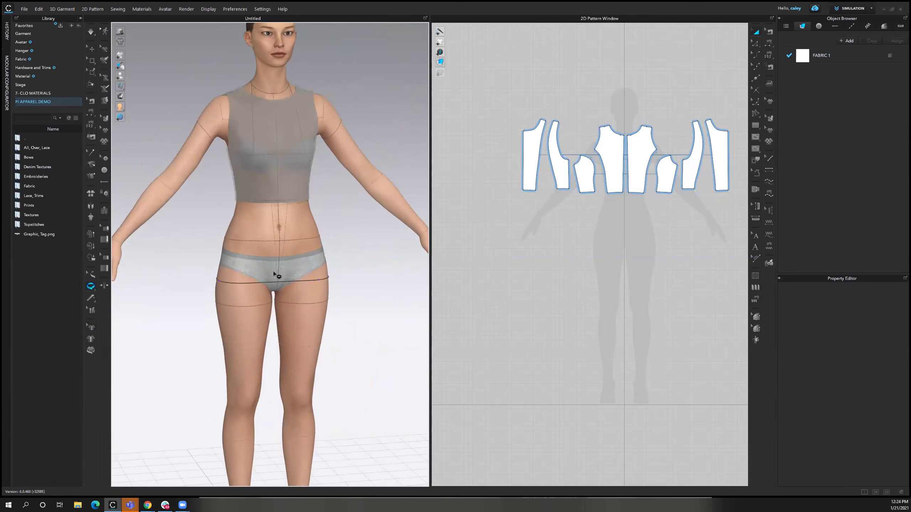
{"action": "scroll", "coordinate": [274, 240], "scroll_direction": "up", "scroll_amount": 5}
{"action": "left_click", "coordinate": [92, 274]}
{"action": "left_click", "coordinate": [234, 249]}
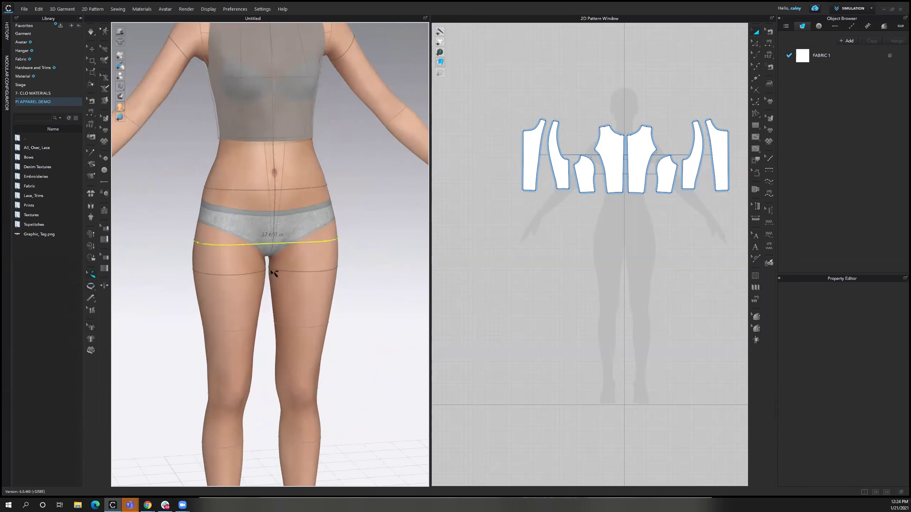
{"action": "right_click", "coordinate": [239, 269]}
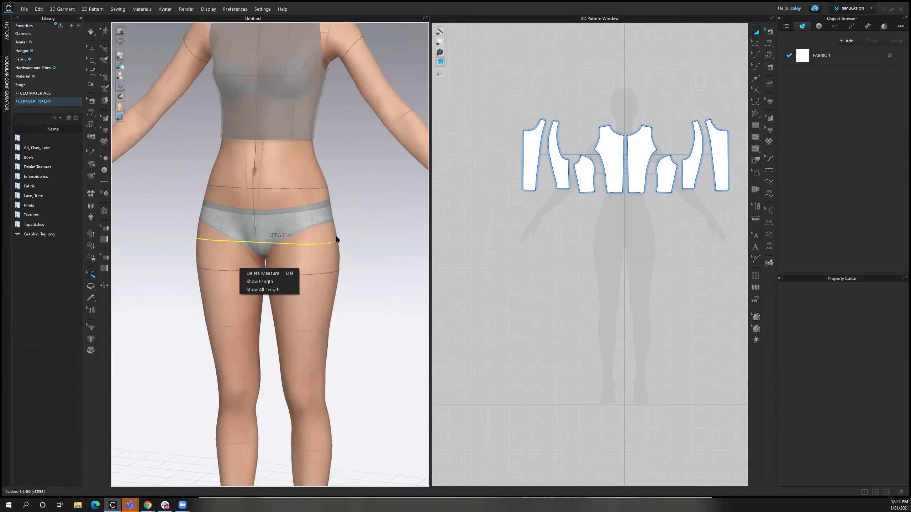
{"action": "left_click", "coordinate": [371, 237]}
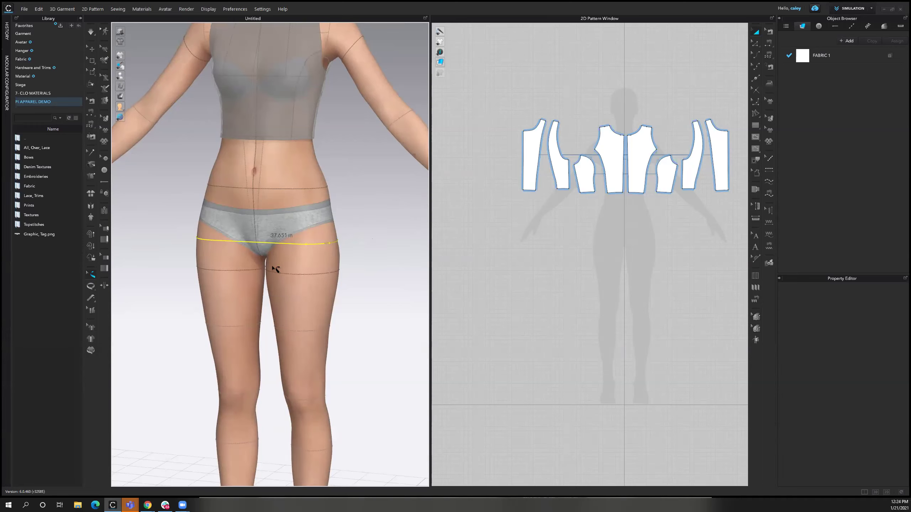
{"action": "right_click", "coordinate": [293, 268]}
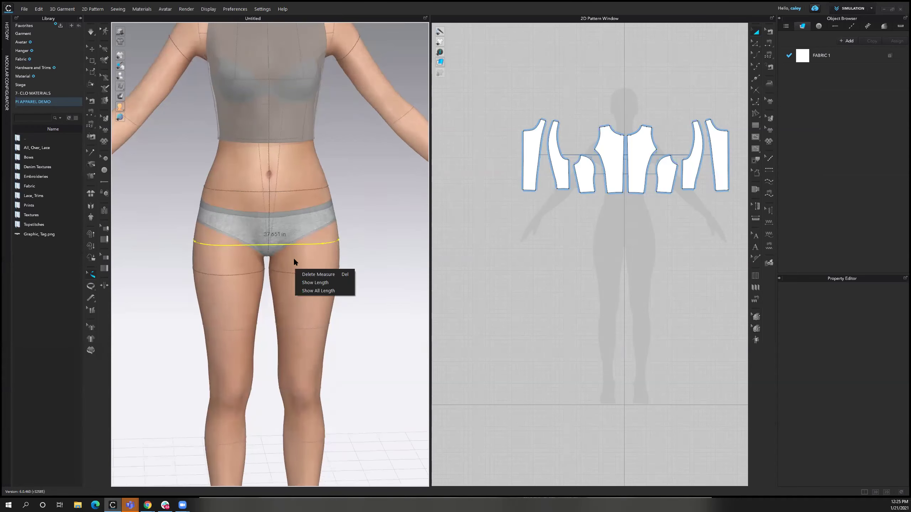
{"action": "left_click", "coordinate": [396, 239]}
{"action": "left_click", "coordinate": [91, 50]}
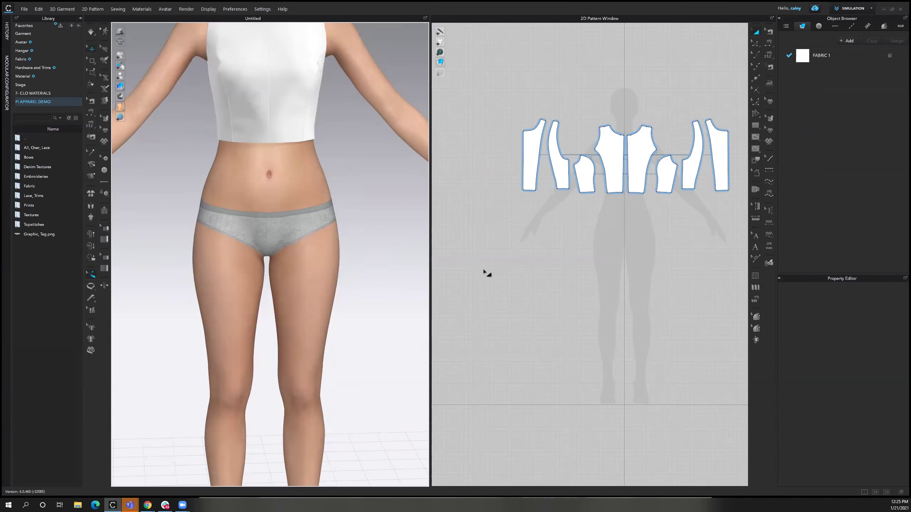
{"action": "scroll", "coordinate": [346, 285], "scroll_direction": "down", "scroll_amount": 3}
- Draw a rectangle pattern piece 19 in wide by 19.685 in on the 2D canvas
{"action": "left_click", "coordinate": [755, 125]}
{"action": "left_click", "coordinate": [516, 225]}
{"action": "type", "text": "19"}
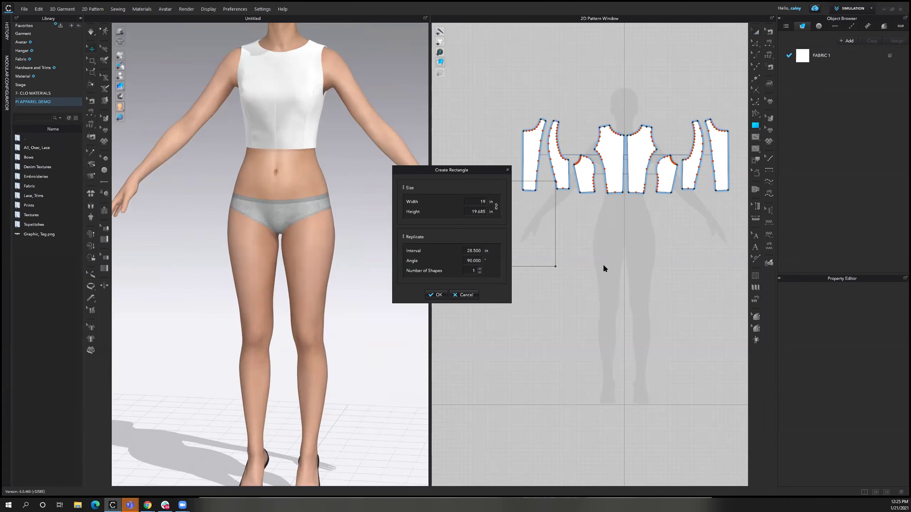
{"action": "left_click", "coordinate": [437, 295]}
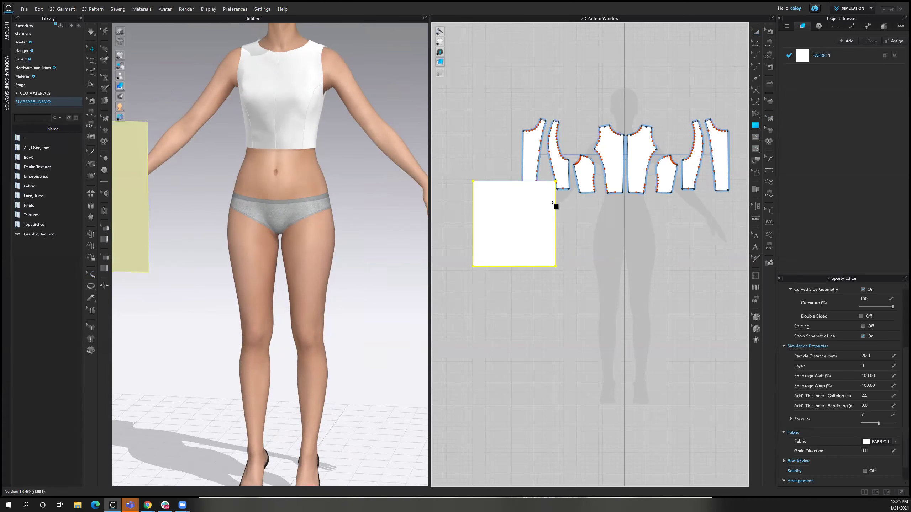
{"action": "scroll", "coordinate": [291, 215], "scroll_direction": "down", "scroll_amount": 4}
{"action": "middle_click_drag", "start_coordinate": [324, 221], "coordinate": [371, 222]}
{"action": "right_click_drag", "start_coordinate": [372, 222], "coordinate": [389, 222]}
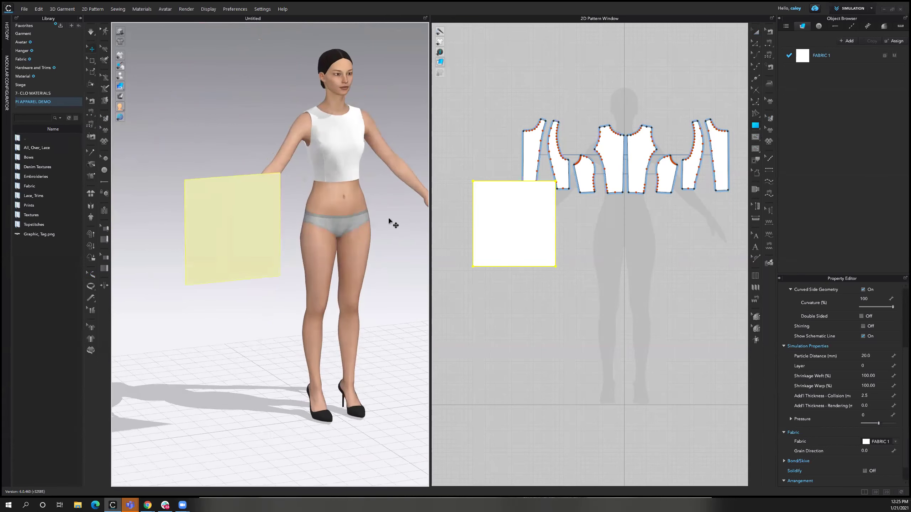
- Move the rectangle below the bodice pieces, test its drape in simulation, then undo
{"action": "left_click", "coordinate": [755, 32]}
{"action": "left_click_drag", "start_coordinate": [546, 217], "coordinate": [596, 258]}
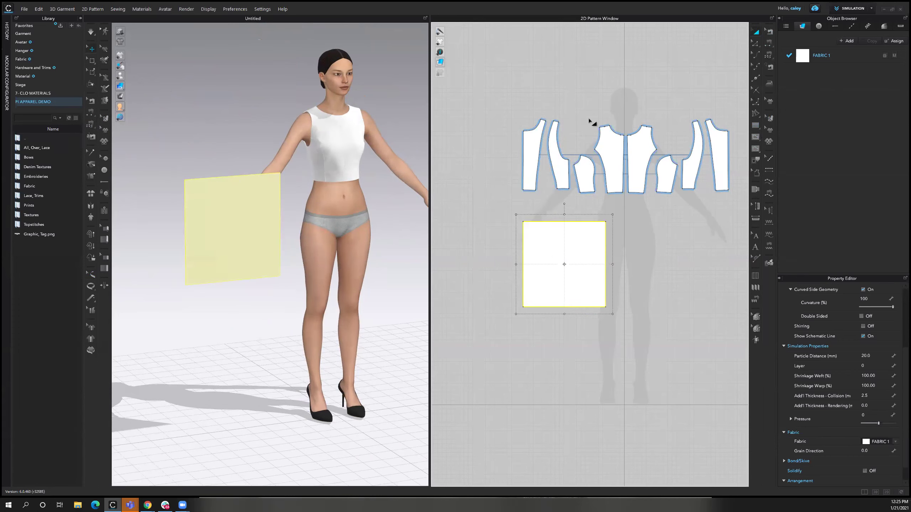
{"action": "middle_click_drag", "start_coordinate": [617, 167], "coordinate": [605, 146]}
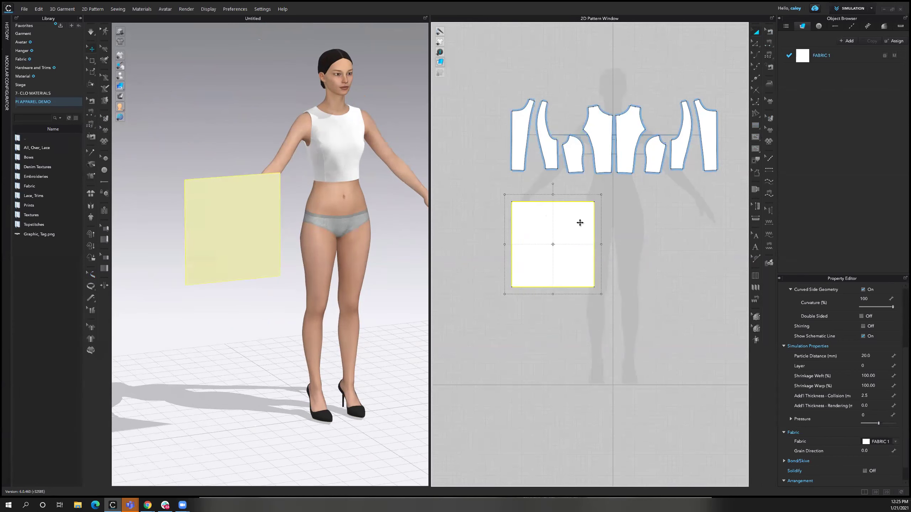
{"action": "left_click_drag", "start_coordinate": [580, 223], "coordinate": [584, 213]}
{"action": "right_click_drag", "start_coordinate": [334, 286], "coordinate": [299, 283]}
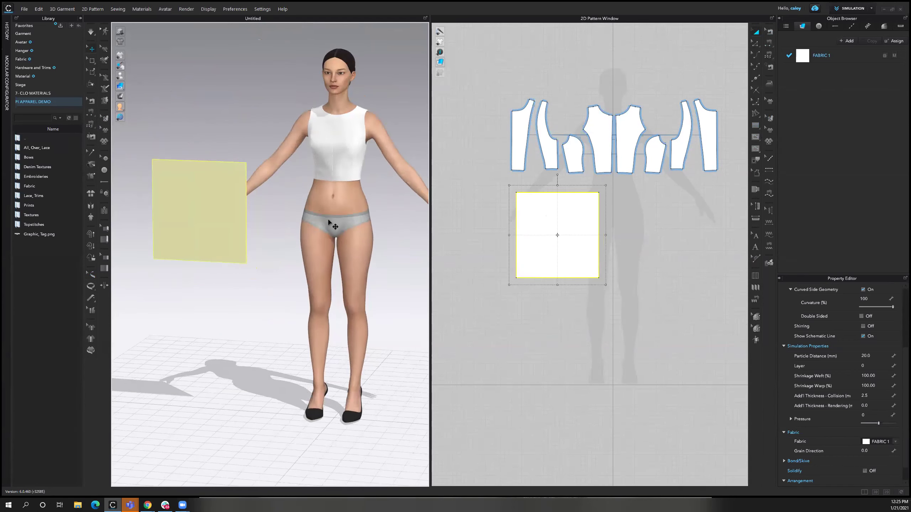
{"action": "right_click_drag", "start_coordinate": [231, 208], "coordinate": [250, 197]}
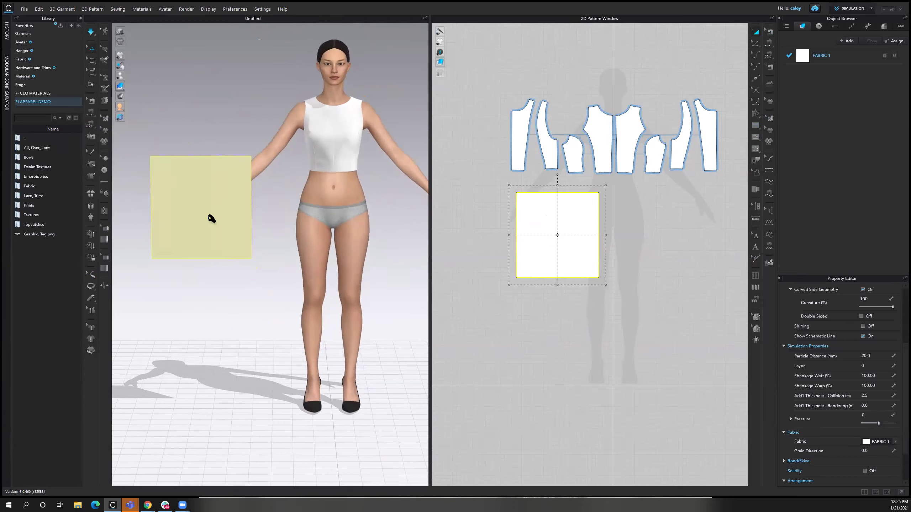
{"action": "key", "text": "space"}
{"action": "left_click_drag", "start_coordinate": [210, 219], "coordinate": [257, 231]}
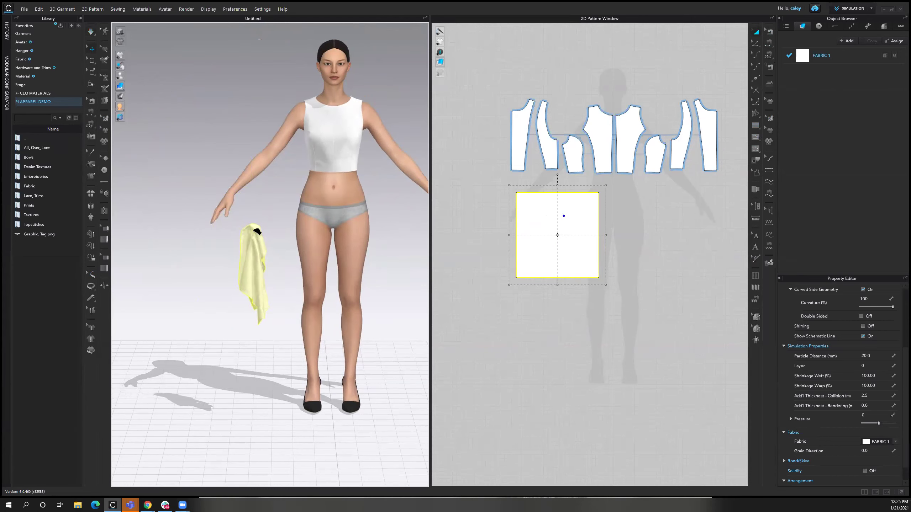
{"action": "middle_click_drag", "start_coordinate": [279, 224], "coordinate": [279, 204]}
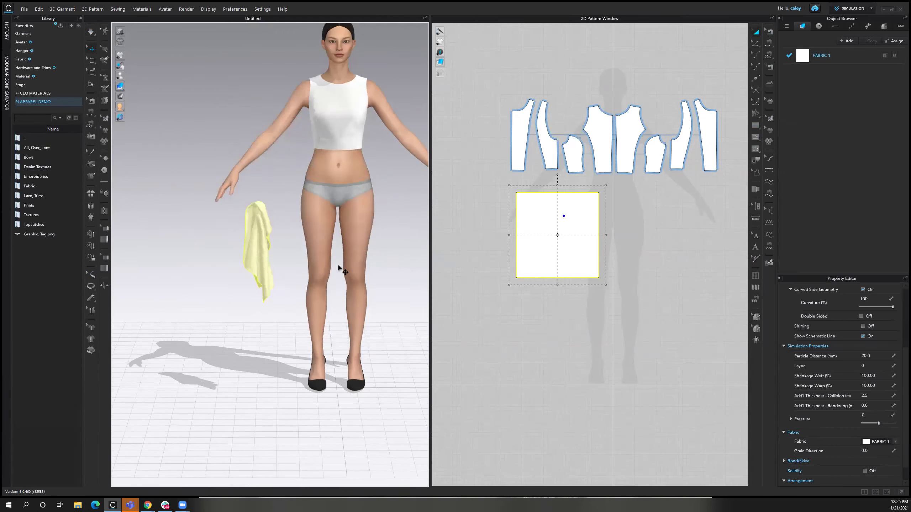
{"action": "key", "text": "ctrl+z"}
- Sew the rectangle's top edge to two bodice hem segments with Segment Sewing (N:M)
{"action": "left_click", "coordinate": [716, 302]}
{"action": "key", "text": "n"}
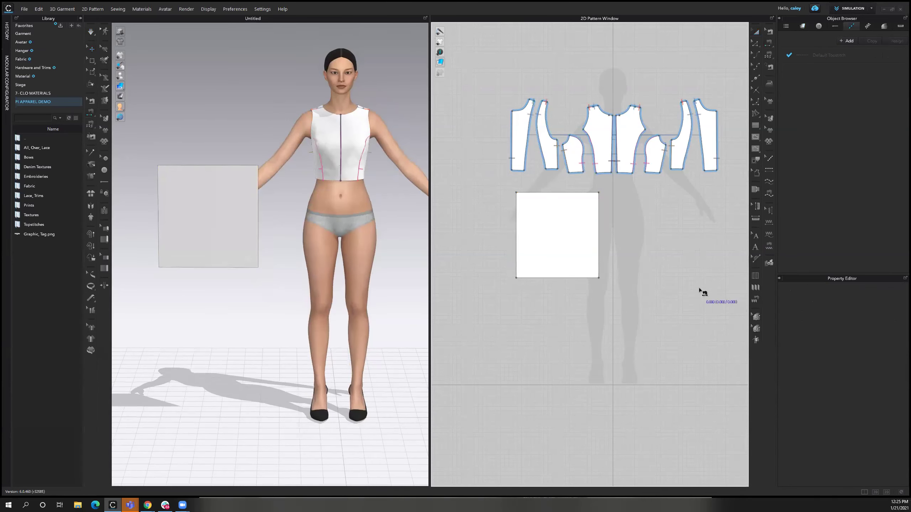
{"action": "left_click", "coordinate": [595, 196]}
{"action": "left_click", "coordinate": [555, 169]}
{"action": "left_click", "coordinate": [522, 171]}
{"action": "key", "text": "Return"}
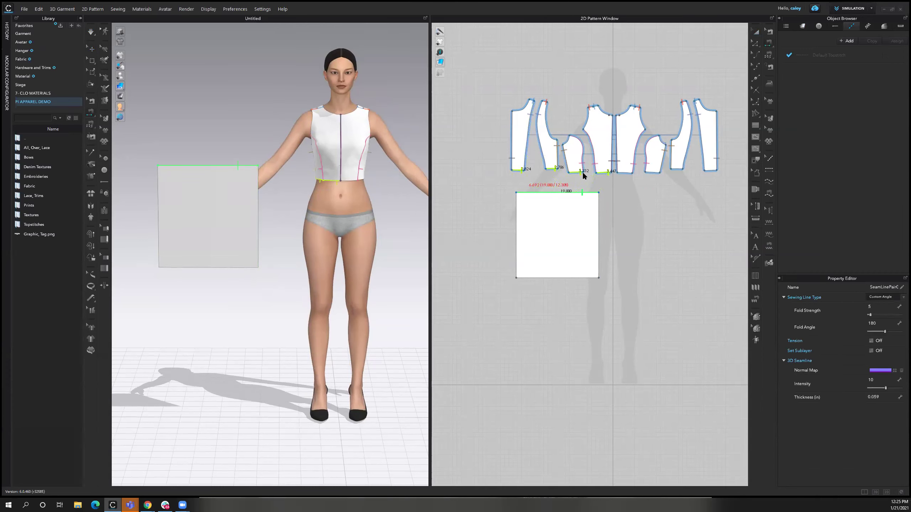
- Drape the rectangle panel over the avatar's front-right hip, then paste a copy of it
{"action": "right_click_drag", "start_coordinate": [242, 334], "coordinate": [307, 342]}
{"action": "left_click", "coordinate": [91, 49]}
{"action": "left_click_drag", "start_coordinate": [212, 235], "coordinate": [271, 231]}
{"action": "right_click_drag", "start_coordinate": [235, 255], "coordinate": [316, 136]}
{"action": "key", "text": "space"}
{"action": "key", "text": "ctrl+v"}
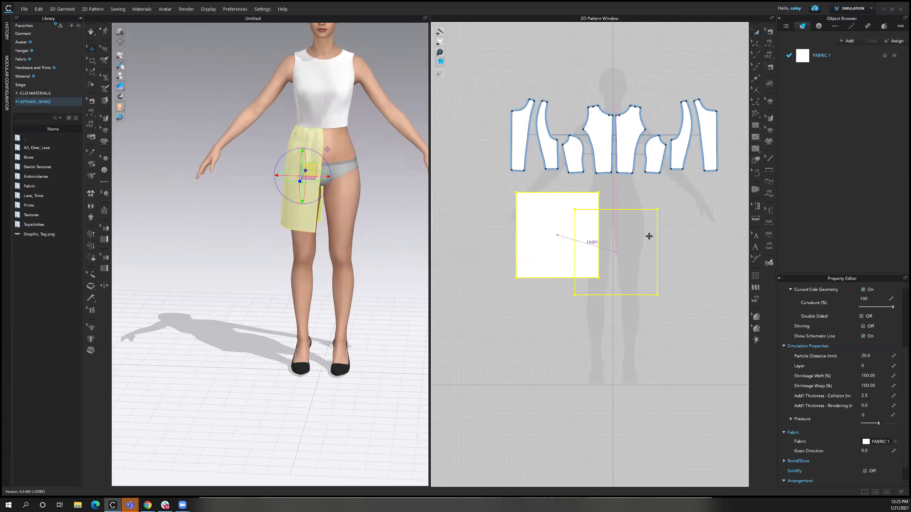
- Place the copied rectangle beside the original and drape it over the other hip
{"action": "left_click", "coordinate": [387, 235]}
{"action": "key", "text": "space"}
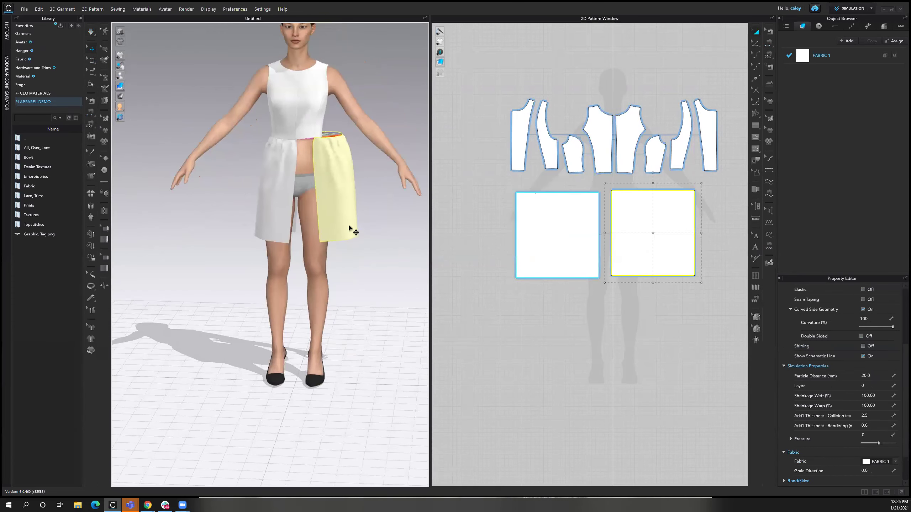
{"action": "key", "text": "space"}
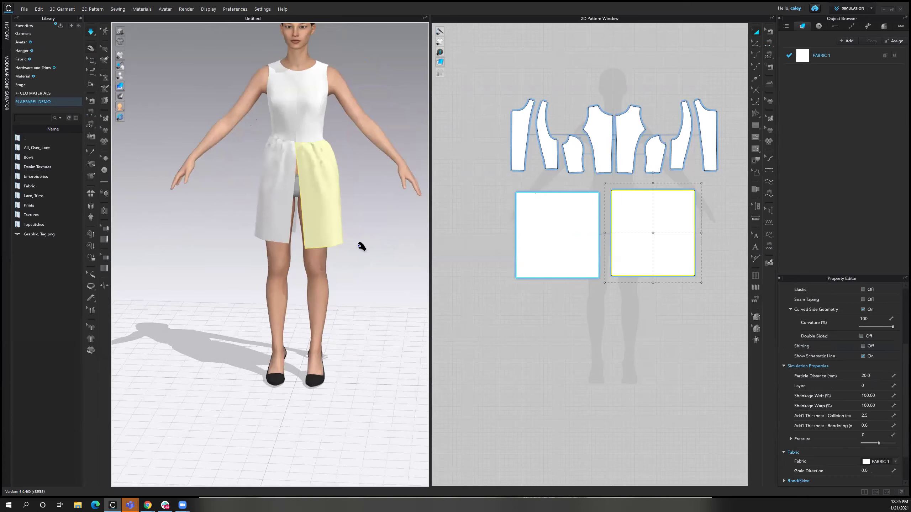
{"action": "key", "text": "space"}
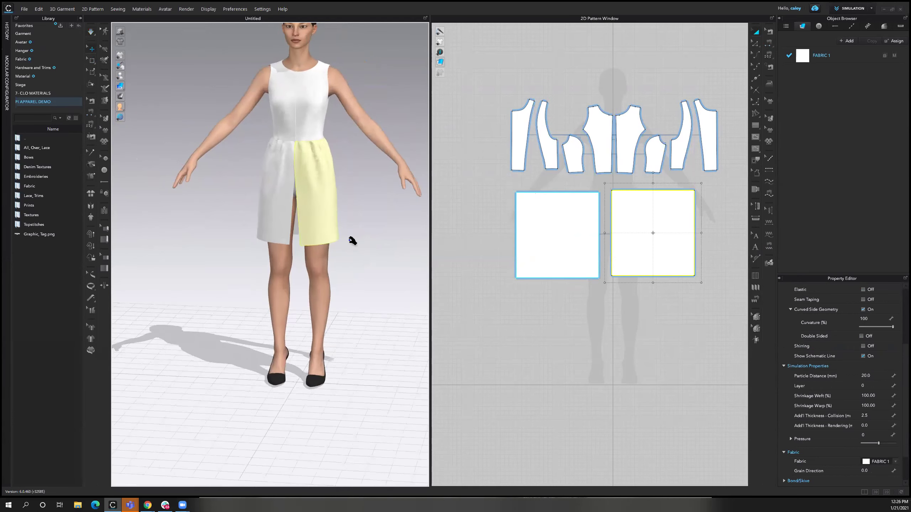
- Sew the panels' center edges and outer side edges together, then simulate to close the skirt
{"action": "key", "text": "n"}
{"action": "left_click", "coordinate": [600, 262]}
{"action": "left_click", "coordinate": [610, 263]}
{"action": "left_click", "coordinate": [515, 263]}
{"action": "left_click", "coordinate": [698, 264]}
{"action": "key", "text": "q"}
{"action": "key", "text": "space"}
- Orbit around the skirt to inspect its back panel and seam lines
{"action": "right_click_drag", "start_coordinate": [351, 125], "coordinate": [326, 205]}
{"action": "left_click", "coordinate": [324, 211]}
{"action": "scroll", "coordinate": [317, 196], "scroll_direction": "up", "scroll_amount": 4}
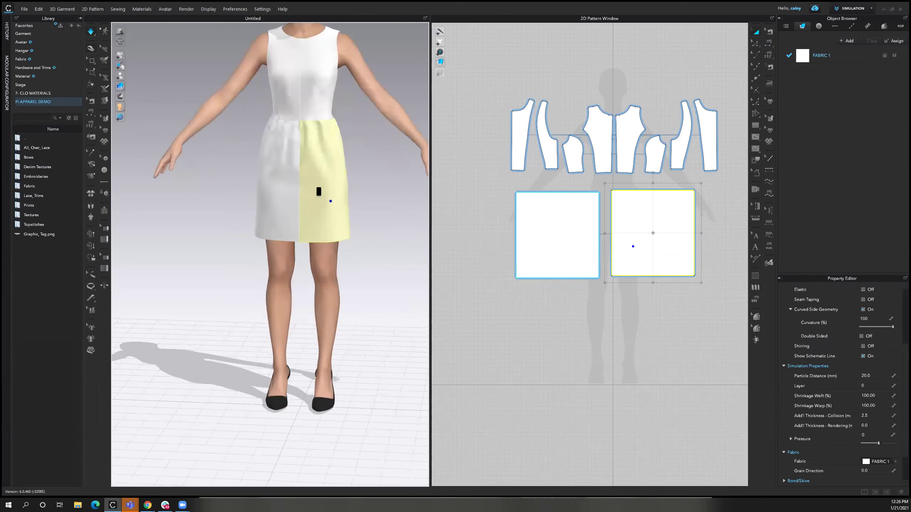
{"action": "right_click_drag", "start_coordinate": [252, 163], "coordinate": [323, 145]}
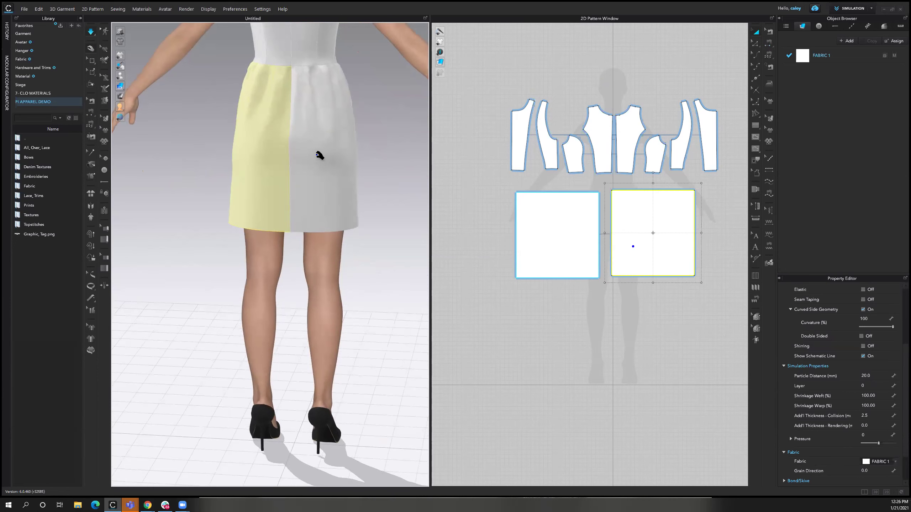
{"action": "right_click_drag", "start_coordinate": [319, 155], "coordinate": [291, 109]}
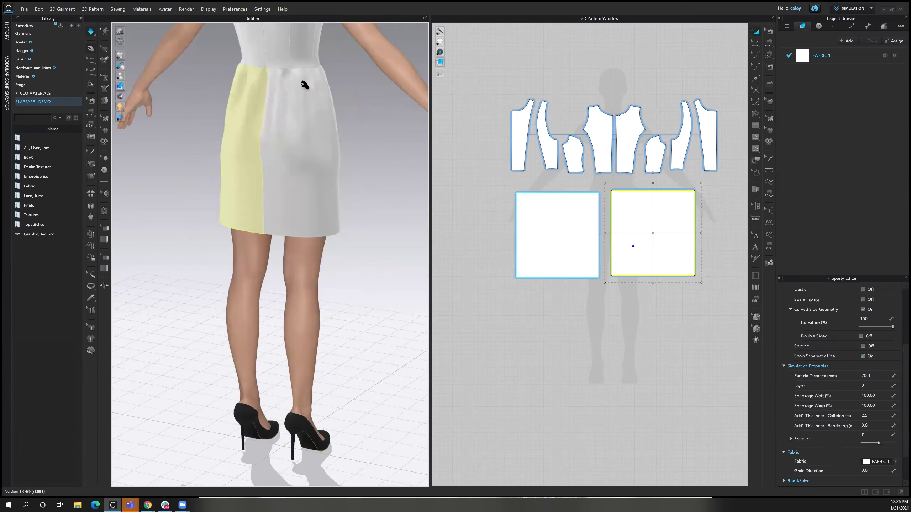
{"action": "key", "text": "n"}
{"action": "middle_click_drag", "start_coordinate": [363, 204], "coordinate": [375, 225]}
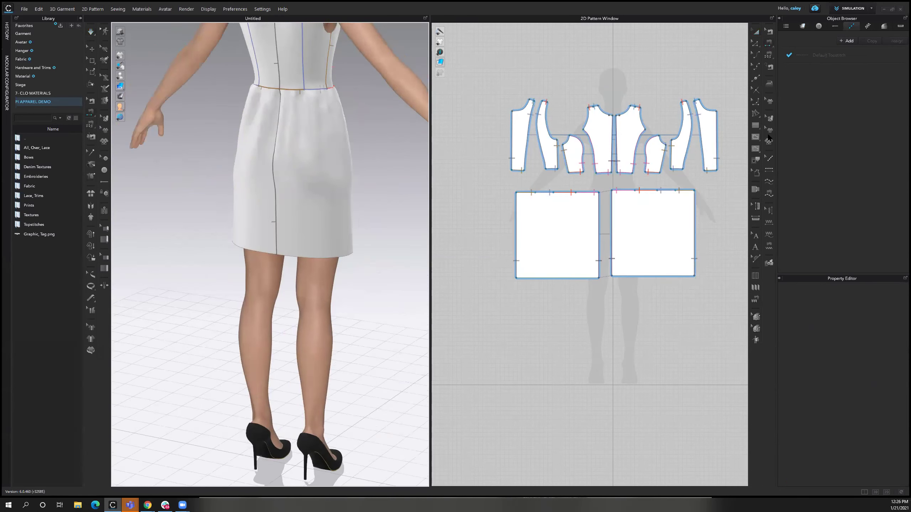
- Choose the skirt rectangle's top edge and bottom slash edge for Fullness, with direction Both
{"action": "left_click", "coordinate": [767, 139]}
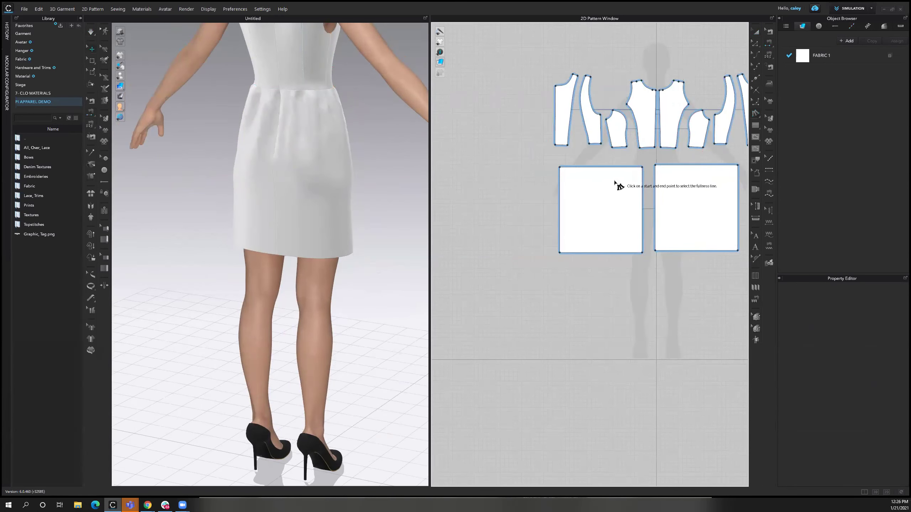
{"action": "middle_click_drag", "start_coordinate": [614, 181], "coordinate": [562, 182]}
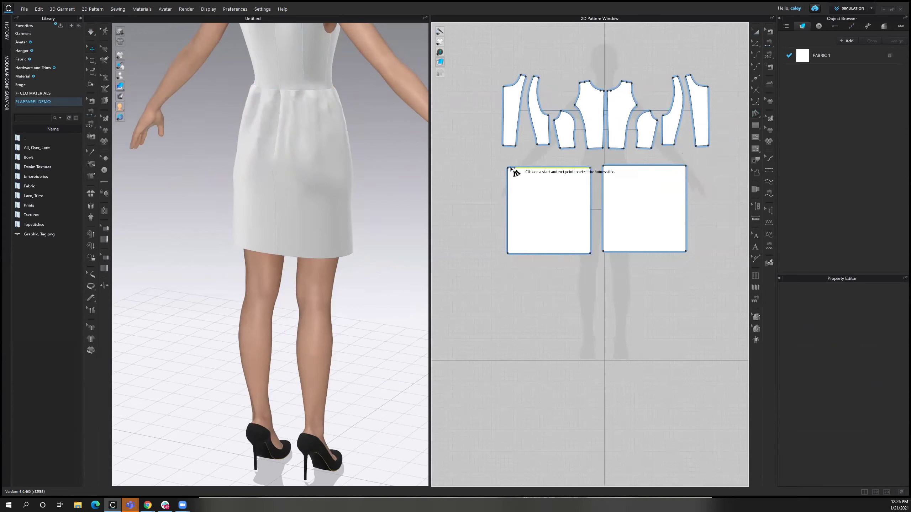
{"action": "left_click", "coordinate": [511, 168]}
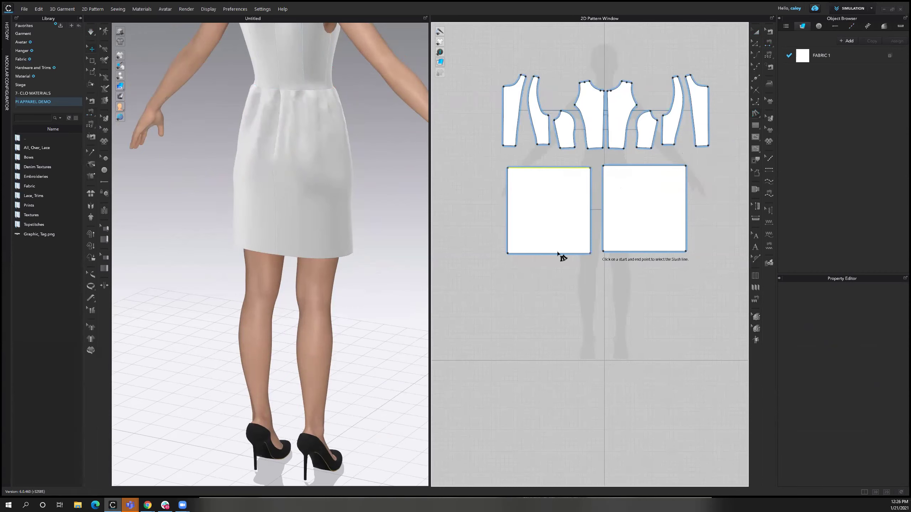
{"action": "left_click", "coordinate": [508, 254]}
{"action": "left_click", "coordinate": [590, 253]}
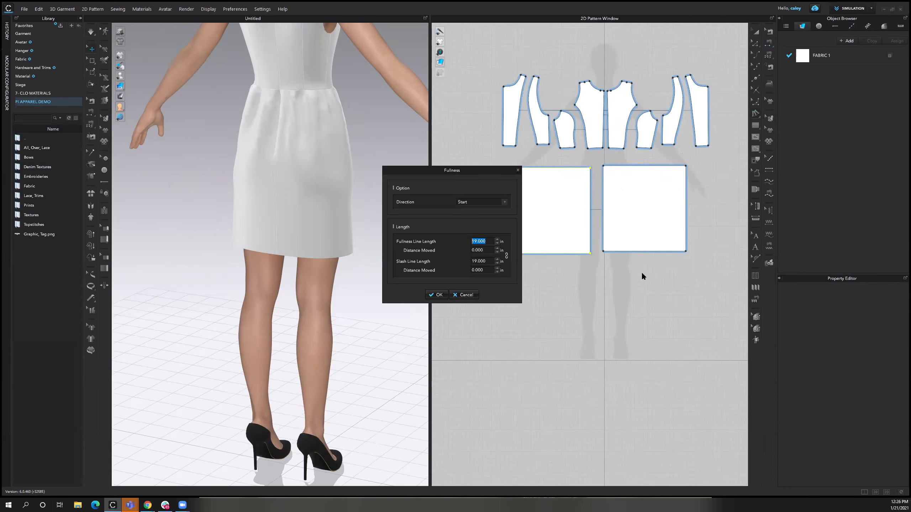
{"action": "left_click_drag", "start_coordinate": [445, 172], "coordinate": [404, 157]}
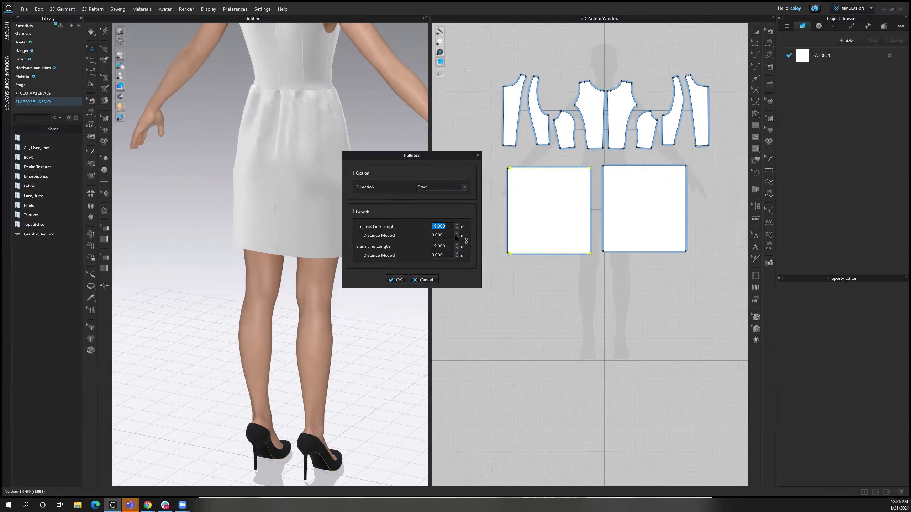
{"action": "left_click", "coordinate": [433, 184]}
{"action": "left_click", "coordinate": [432, 208]}
- Set waist distance -6 and slash distance 11 (13 in top, 30 in hem) and apply
{"action": "left_click", "coordinate": [456, 233]}
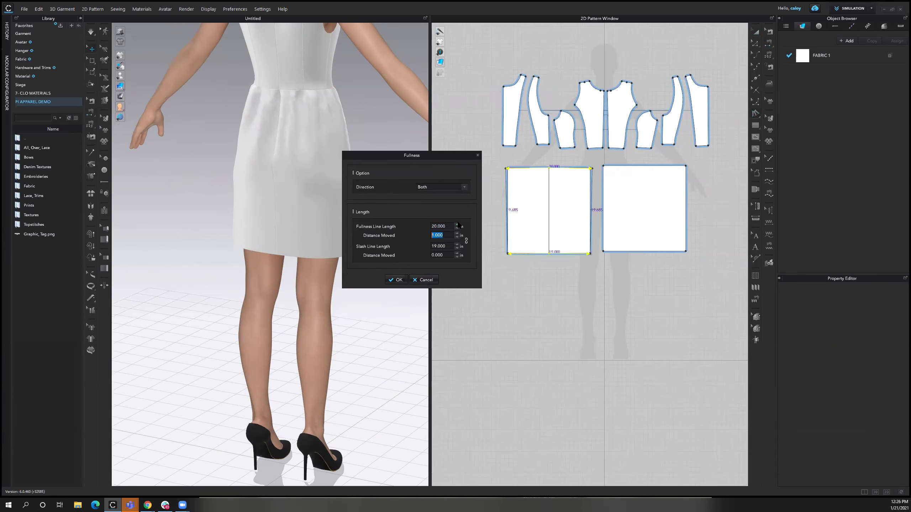
{"action": "left_click", "coordinate": [456, 228]}
{"action": "left_click", "coordinate": [457, 228]}
{"action": "left_click", "coordinate": [456, 228]}
{"action": "left_click", "coordinate": [456, 228]}
{"action": "left_click", "coordinate": [456, 228]}
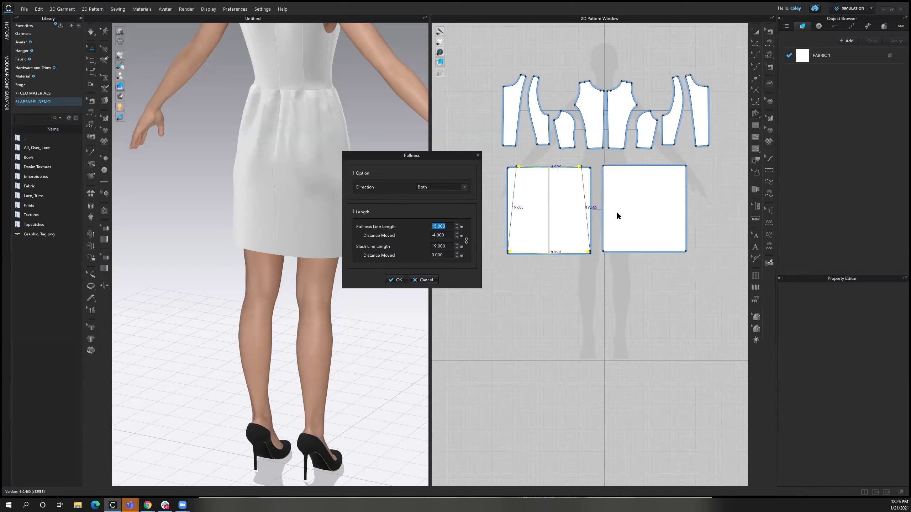
{"action": "left_click", "coordinate": [456, 228]}
{"action": "left_click", "coordinate": [456, 228]}
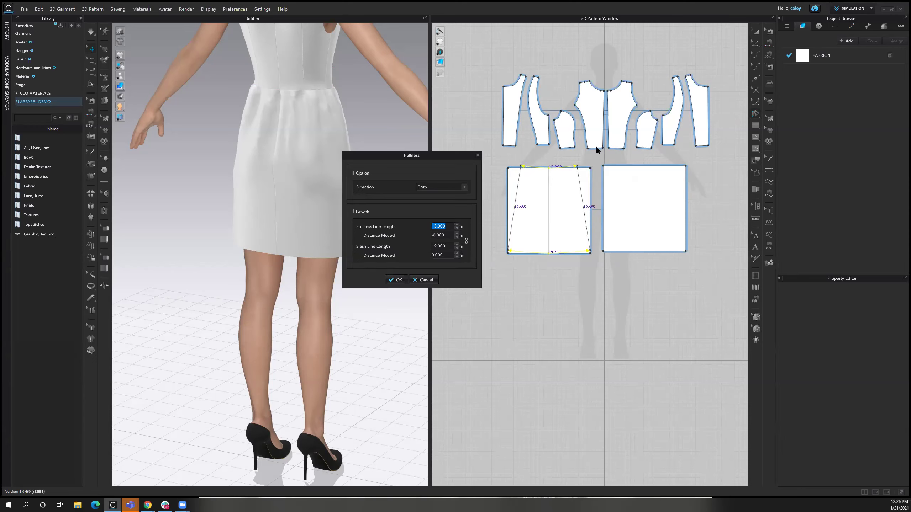
{"action": "left_click", "coordinate": [457, 253]}
{"action": "left_click", "coordinate": [457, 254]}
{"action": "left_click", "coordinate": [457, 253]}
{"action": "left_click", "coordinate": [457, 253]}
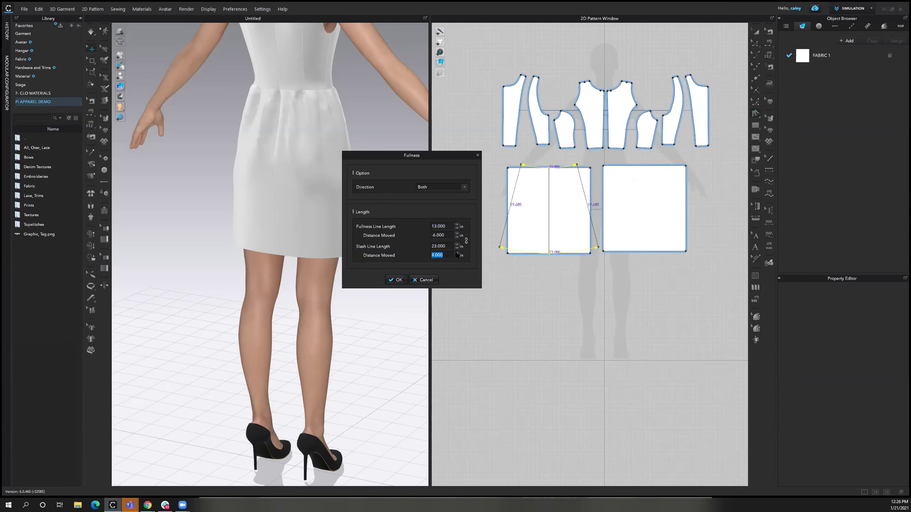
{"action": "left_click", "coordinate": [456, 254]}
{"action": "left_click", "coordinate": [456, 253]}
{"action": "left_click", "coordinate": [457, 253]}
{"action": "left_click", "coordinate": [457, 253]}
{"action": "left_click", "coordinate": [456, 254]}
{"action": "left_click", "coordinate": [456, 253]}
{"action": "left_click", "coordinate": [457, 253]}
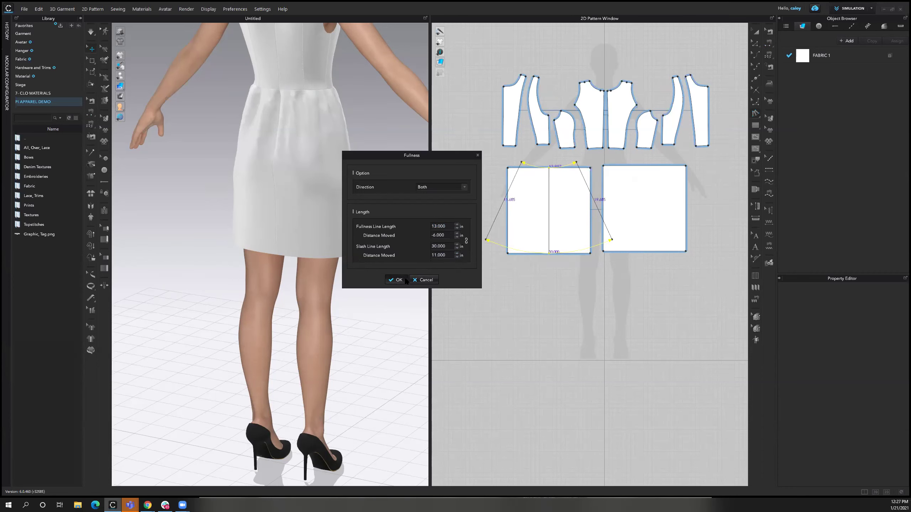
{"action": "left_click", "coordinate": [396, 279]}
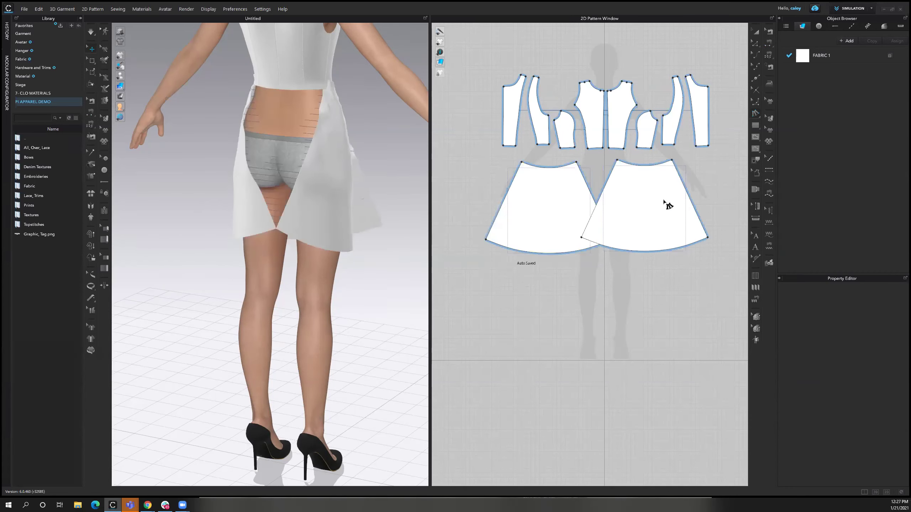
- Simulate the dress and tug both skirt panels and the front hem to settle the drape
{"action": "key", "text": "space"}
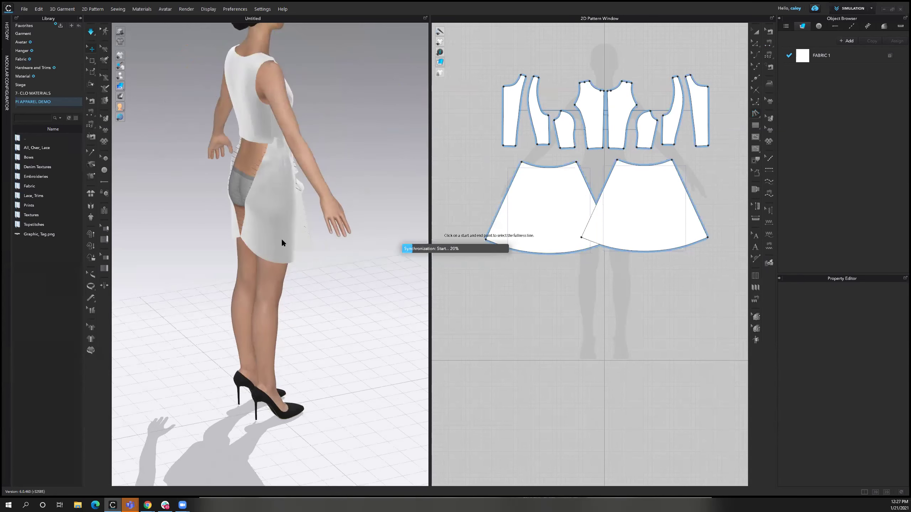
{"action": "right_click_drag", "start_coordinate": [271, 230], "coordinate": [218, 240]}
{"action": "left_click_drag", "start_coordinate": [214, 238], "coordinate": [181, 251]}
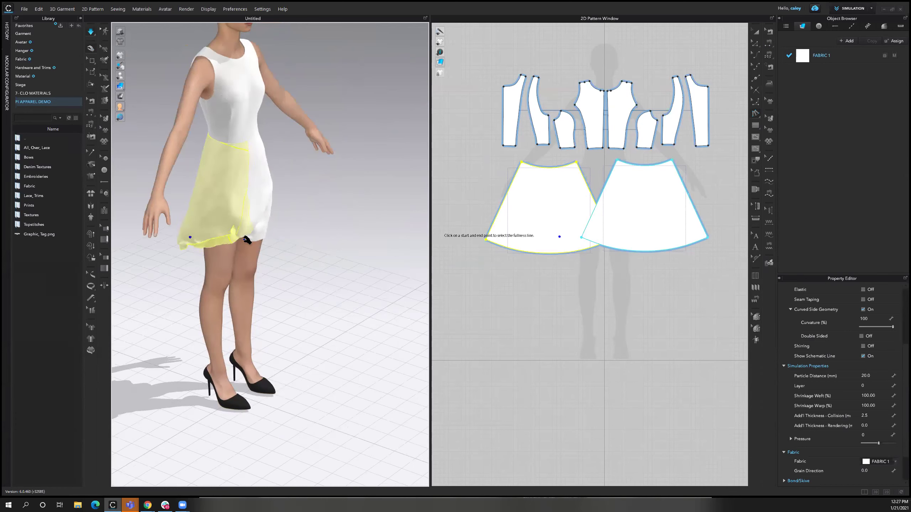
{"action": "left_click_drag", "start_coordinate": [265, 233], "coordinate": [313, 233]}
{"action": "right_click_drag", "start_coordinate": [313, 232], "coordinate": [251, 211]}
{"action": "left_click_drag", "start_coordinate": [222, 241], "coordinate": [301, 254]}
{"action": "right_click_drag", "start_coordinate": [303, 255], "coordinate": [250, 240]}
{"action": "mouse_move", "coordinate": [251, 240]}
{"action": "left_mouse_down"}
{"action": "mouse_move", "coordinate": [294, 231]}
{"action": "mouse_move", "coordinate": [245, 242]}
{"action": "mouse_move", "coordinate": [267, 246]}
{"action": "left_mouse_up"}
{"action": "right_click_drag", "start_coordinate": [294, 240], "coordinate": [250, 240]}
{"action": "left_click_drag", "start_coordinate": [248, 241], "coordinate": [232, 232]}
{"action": "right_click_drag", "start_coordinate": [293, 228], "coordinate": [193, 200]}
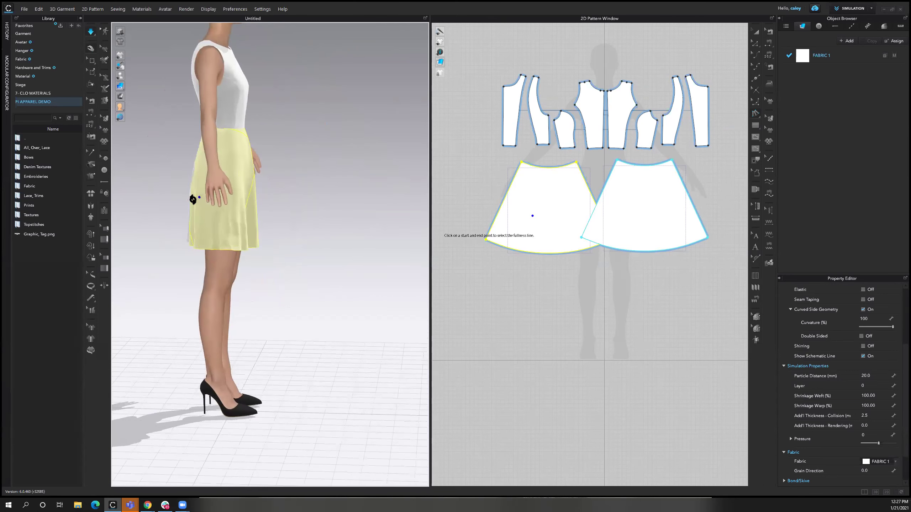
- Inspect the draped dress from front and rear three-quarter views, checking a bodice corner point
{"action": "middle_click_drag", "start_coordinate": [193, 200], "coordinate": [209, 161]}
{"action": "right_click_drag", "start_coordinate": [215, 163], "coordinate": [219, 132]}
{"action": "middle_click_drag", "start_coordinate": [205, 147], "coordinate": [210, 162]}
{"action": "middle_click_drag", "start_coordinate": [216, 119], "coordinate": [218, 132]}
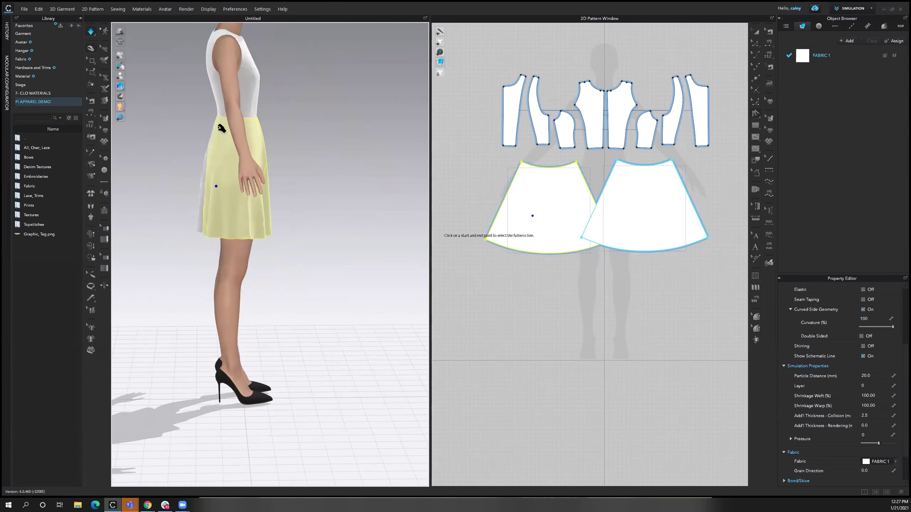
{"action": "middle_click_drag", "start_coordinate": [516, 129], "coordinate": [539, 140]}
{"action": "left_click", "coordinate": [755, 42]}
{"action": "scroll", "coordinate": [519, 163], "scroll_direction": "up", "scroll_amount": 3}
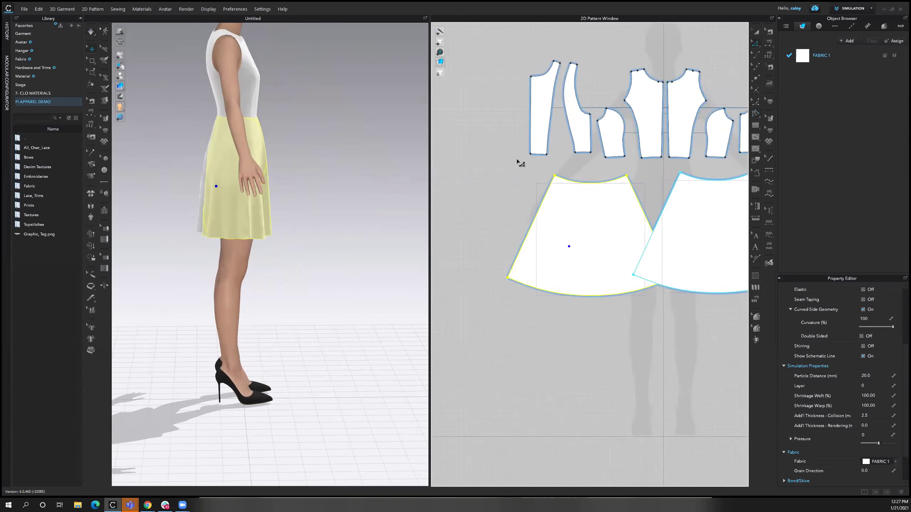
{"action": "left_click", "coordinate": [534, 154]}
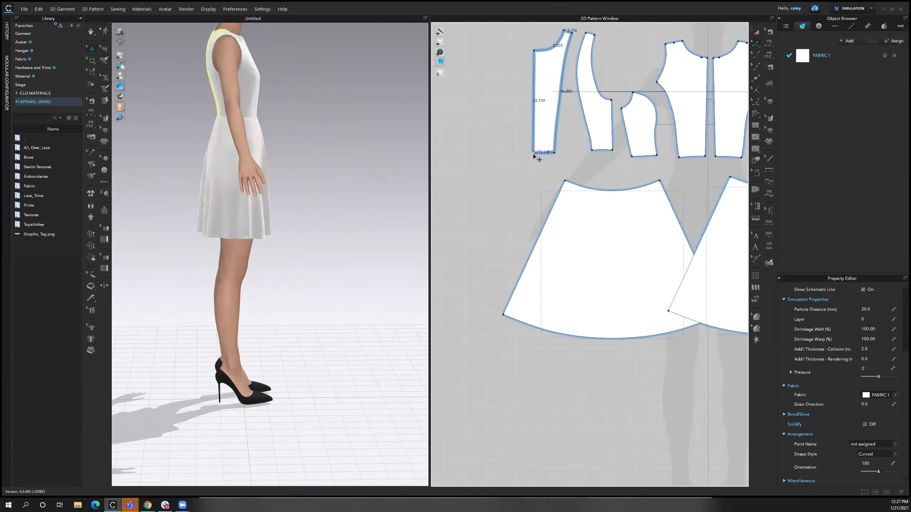
{"action": "left_click", "coordinate": [537, 184]}
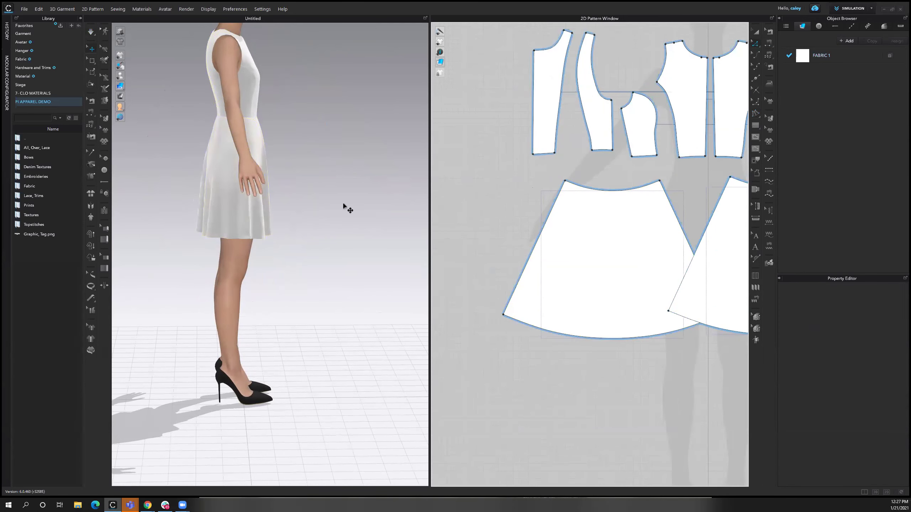
{"action": "right_click_drag", "start_coordinate": [233, 211], "coordinate": [333, 136]}
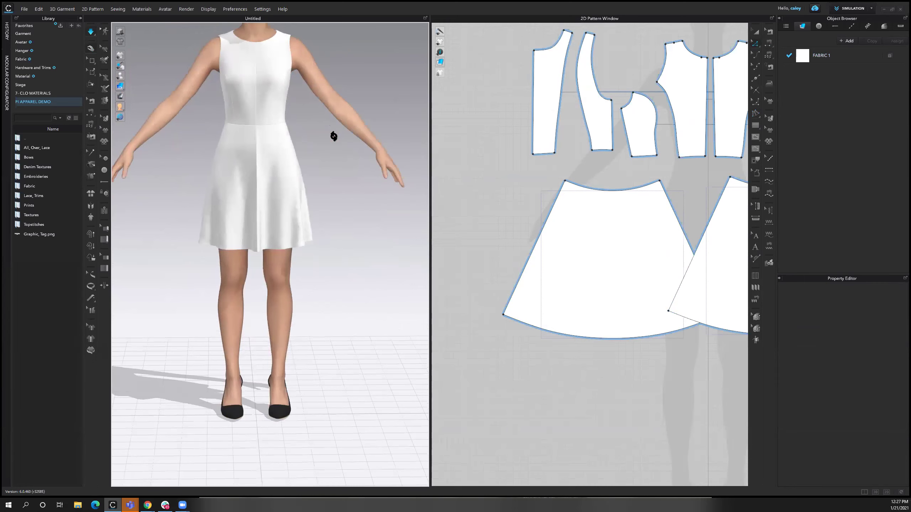
{"action": "scroll", "coordinate": [333, 187], "scroll_direction": "up", "scroll_amount": 4}
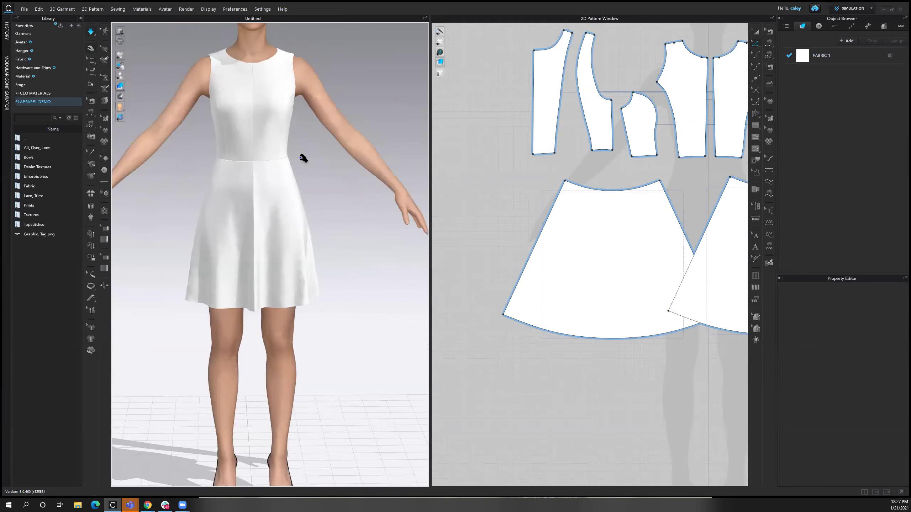
{"action": "middle_click_drag", "start_coordinate": [309, 161], "coordinate": [340, 178]}
{"action": "mouse_move", "coordinate": [332, 169]}
{"action": "right_mouse_down"}
{"action": "mouse_move", "coordinate": [323, 168]}
{"action": "mouse_move", "coordinate": [333, 169]}
{"action": "right_mouse_up"}
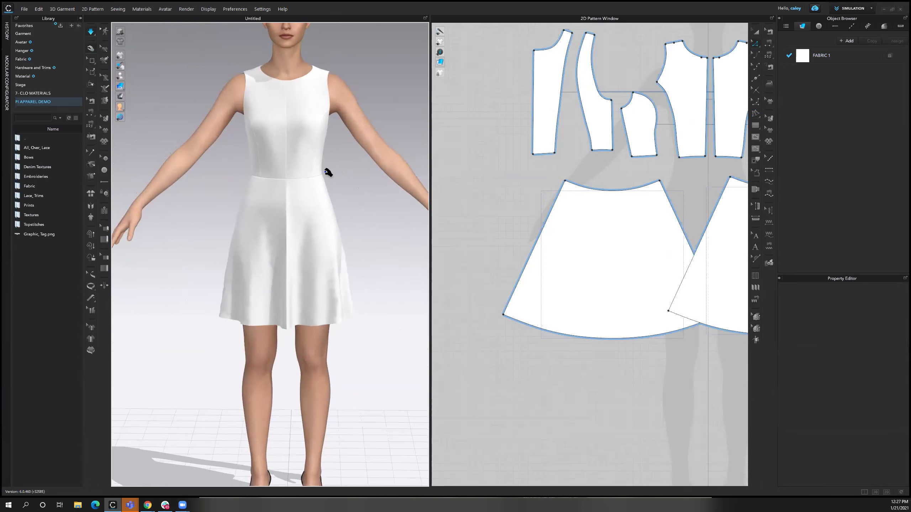
{"action": "right_click_drag", "start_coordinate": [671, 147], "coordinate": [603, 136]}
- Unfold the front bodice along its center front line into one full piece
{"action": "key", "text": "z"}
{"action": "right_click", "coordinate": [639, 112]}
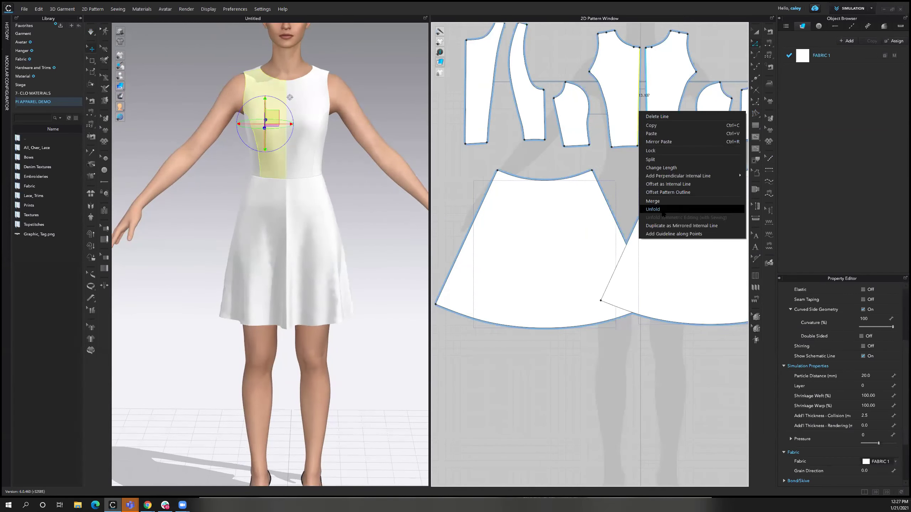
{"action": "left_click", "coordinate": [616, 364]}
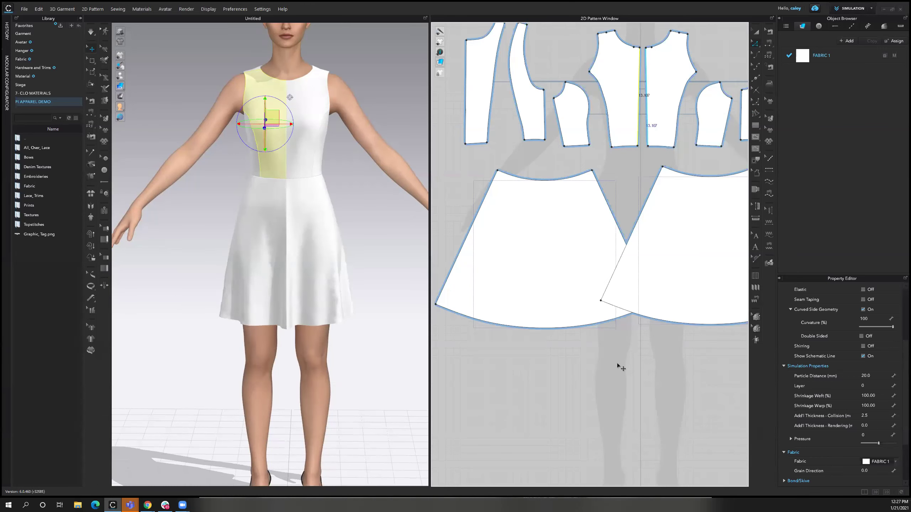
- Unfold the skirt along its side line, rotate it level, and place it under the bodice
{"action": "left_click", "coordinate": [612, 211]}
{"action": "right_click", "coordinate": [612, 210]}
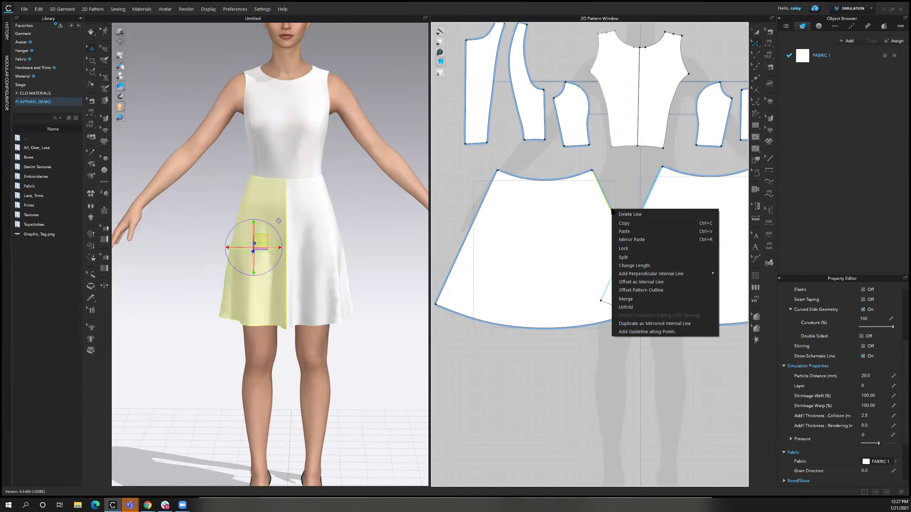
{"action": "left_click", "coordinate": [626, 307]}
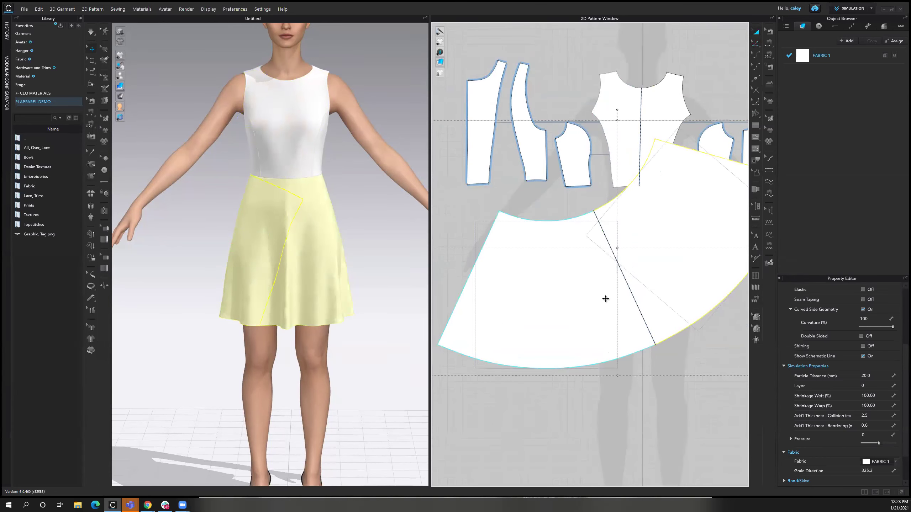
{"action": "scroll", "coordinate": [605, 294], "scroll_direction": "down", "scroll_amount": 5}
{"action": "left_click_drag", "start_coordinate": [611, 186], "coordinate": [632, 220]}
{"action": "left_click_drag", "start_coordinate": [640, 298], "coordinate": [654, 317]}
{"action": "left_click", "coordinate": [664, 378]}
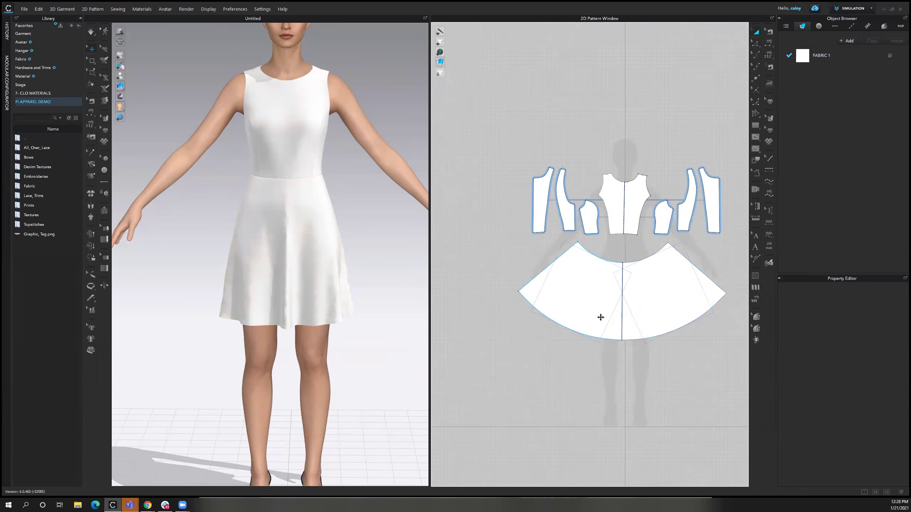
{"action": "mouse_move", "coordinate": [309, 316]}
{"action": "right_mouse_down"}
{"action": "mouse_move", "coordinate": [345, 339]}
{"action": "mouse_move", "coordinate": [266, 305]}
{"action": "mouse_move", "coordinate": [236, 323]}
{"action": "mouse_move", "coordinate": [305, 326]}
{"action": "mouse_move", "coordinate": [291, 315]}
{"action": "right_mouse_up"}
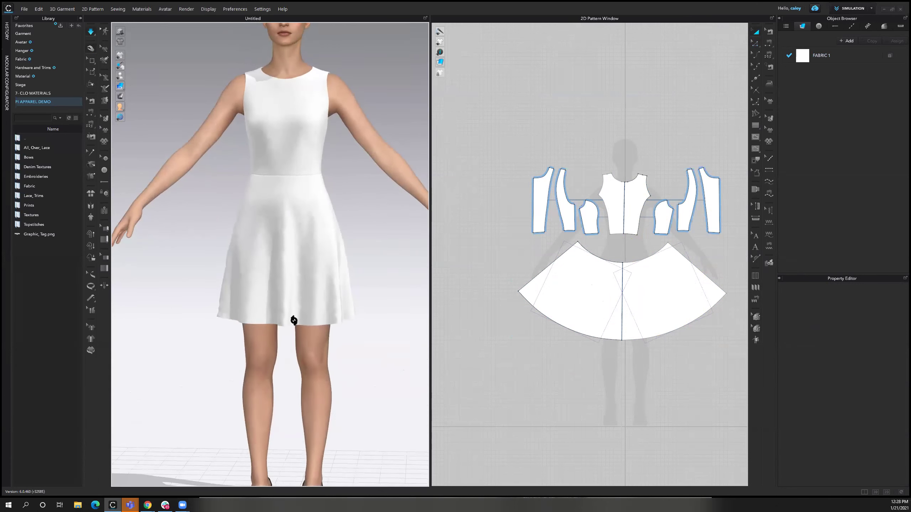
{"action": "scroll", "coordinate": [305, 216], "scroll_direction": "down", "scroll_amount": 6}
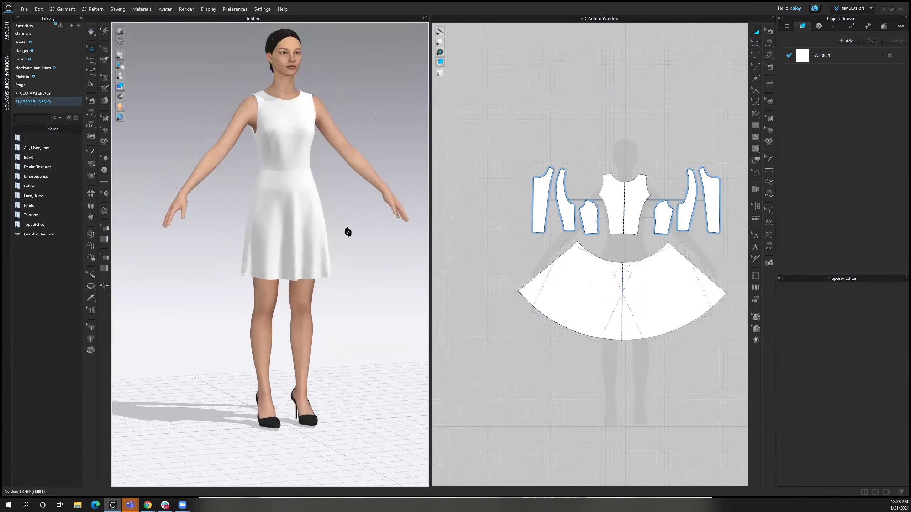
{"action": "left_click", "coordinate": [246, 274]}
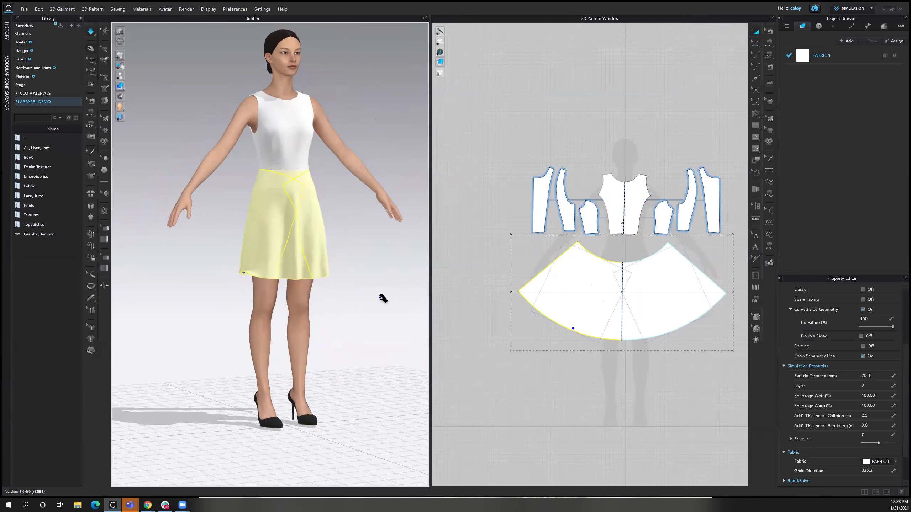
{"action": "right_click_drag", "start_coordinate": [347, 291], "coordinate": [244, 287]}
{"action": "left_click_drag", "start_coordinate": [247, 275], "coordinate": [248, 287]}
{"action": "mouse_move", "coordinate": [303, 284]}
{"action": "right_mouse_down"}
{"action": "mouse_move", "coordinate": [363, 286]}
{"action": "mouse_move", "coordinate": [285, 284]}
{"action": "mouse_move", "coordinate": [297, 284]}
{"action": "right_mouse_up"}
{"action": "middle_click_drag", "start_coordinate": [567, 244], "coordinate": [566, 206]}
{"action": "left_click", "coordinate": [590, 372]}
{"action": "middle_click_drag", "start_coordinate": [290, 164], "coordinate": [291, 125]}
{"action": "mouse_move", "coordinate": [291, 127]}
{"action": "right_mouse_down"}
{"action": "mouse_move", "coordinate": [305, 131]}
{"action": "mouse_move", "coordinate": [295, 119]}
{"action": "right_mouse_up"}
{"action": "middle_click_drag", "start_coordinate": [307, 96], "coordinate": [294, 216]}
{"action": "scroll", "coordinate": [308, 151], "scroll_direction": "up", "scroll_amount": 3}
{"action": "right_click_drag", "start_coordinate": [297, 196], "coordinate": [305, 189]}
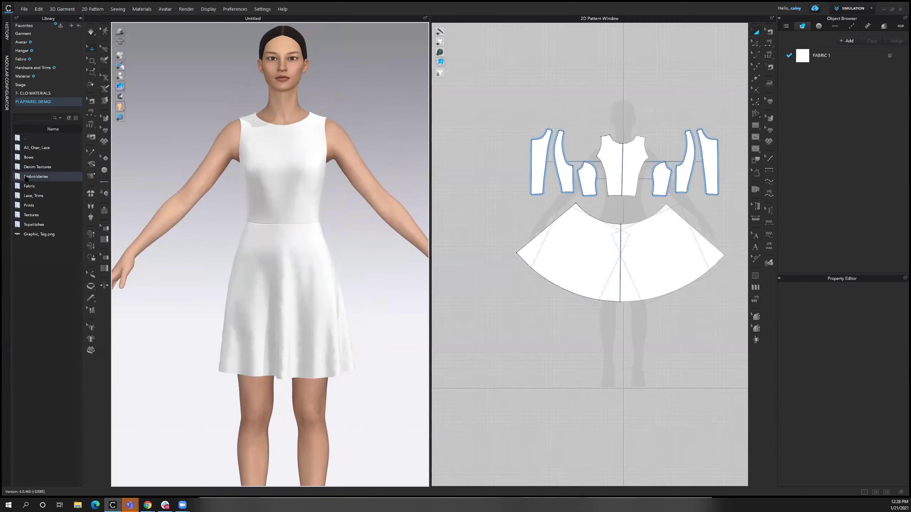
- Drag Cotton_40s_Poplin.zfab from the Library fabrics onto FABRIC 1, then select the skirt
{"action": "left_click", "coordinate": [21, 59]}
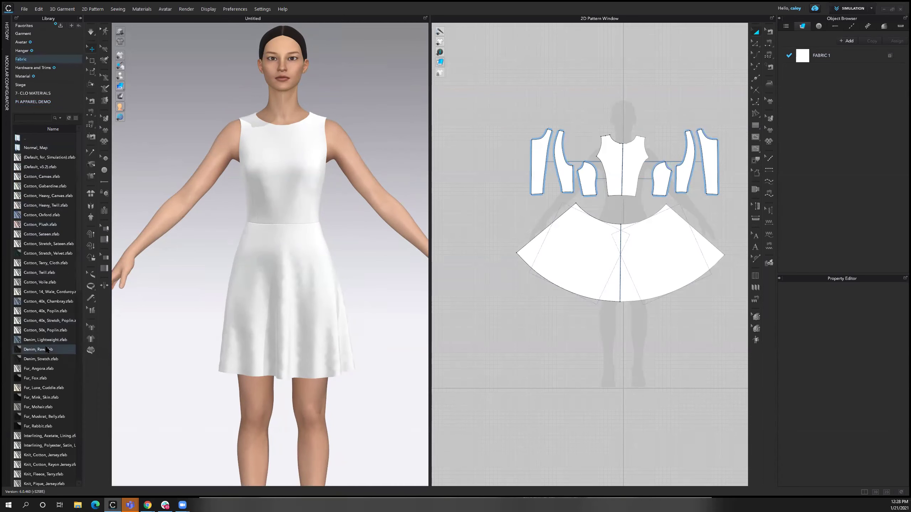
{"action": "mouse_move", "coordinate": [48, 350]}
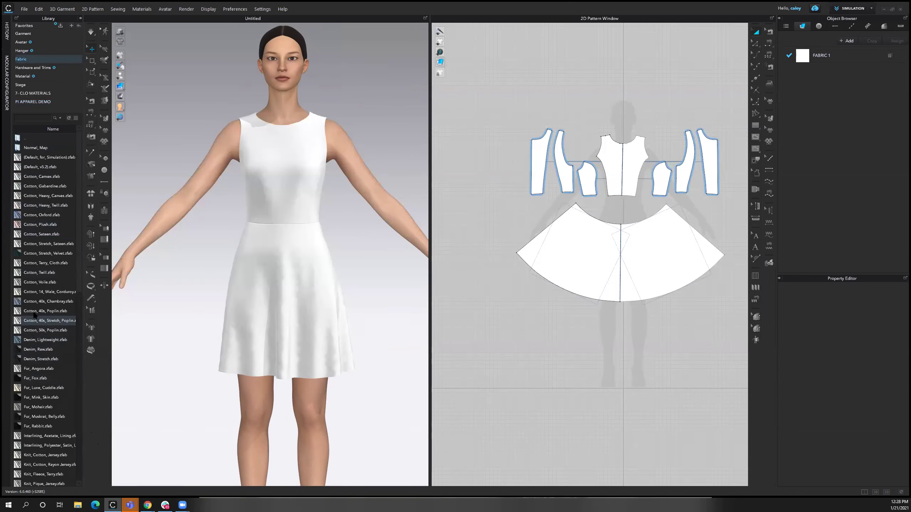
{"action": "mouse_move", "coordinate": [36, 314]}
{"action": "left_click_drag", "start_coordinate": [36, 314], "coordinate": [803, 70]}
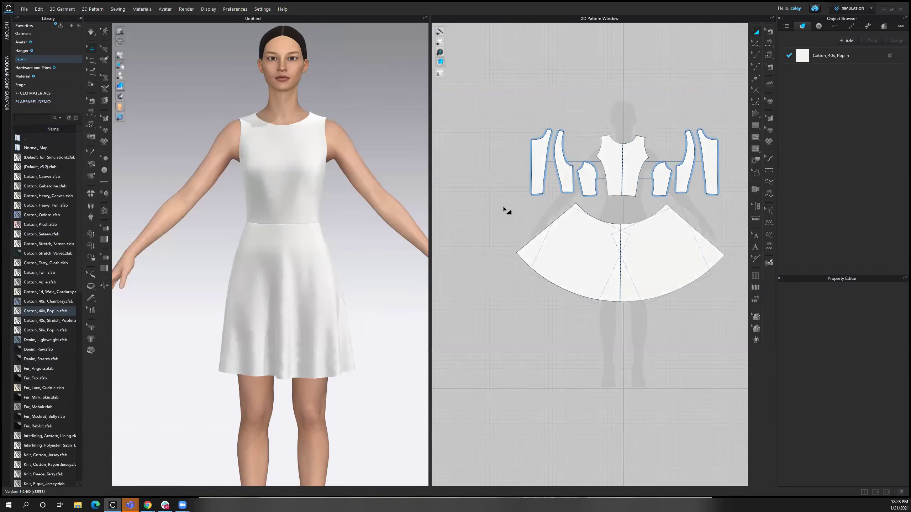
{"action": "left_click", "coordinate": [334, 338]}
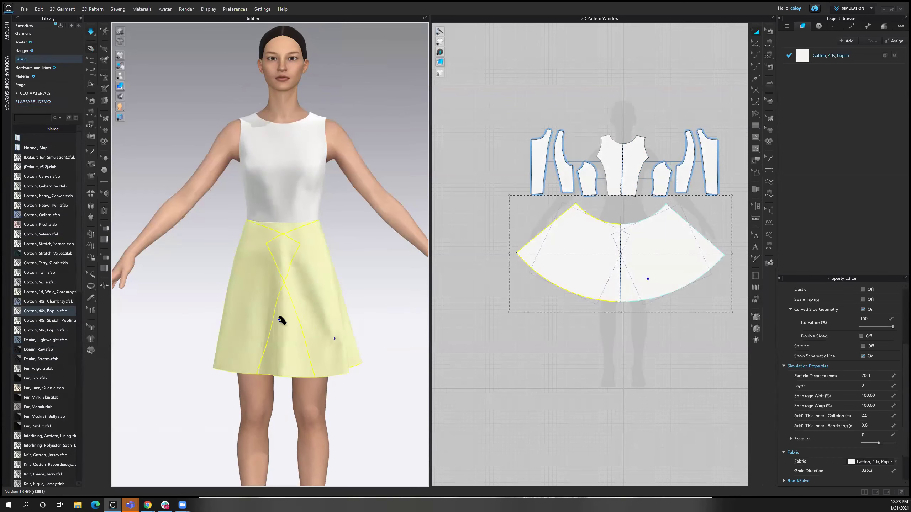
{"action": "left_click", "coordinate": [313, 229]}
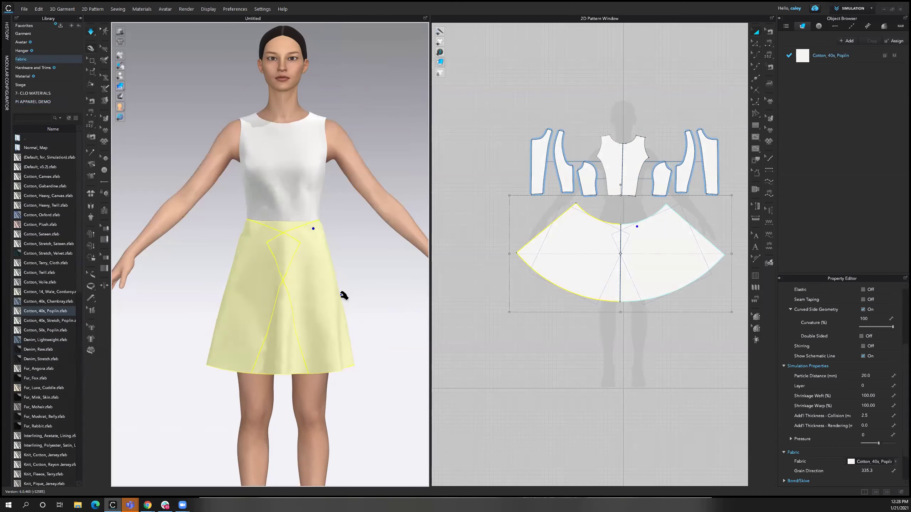
{"action": "mouse_move", "coordinate": [122, 99]}
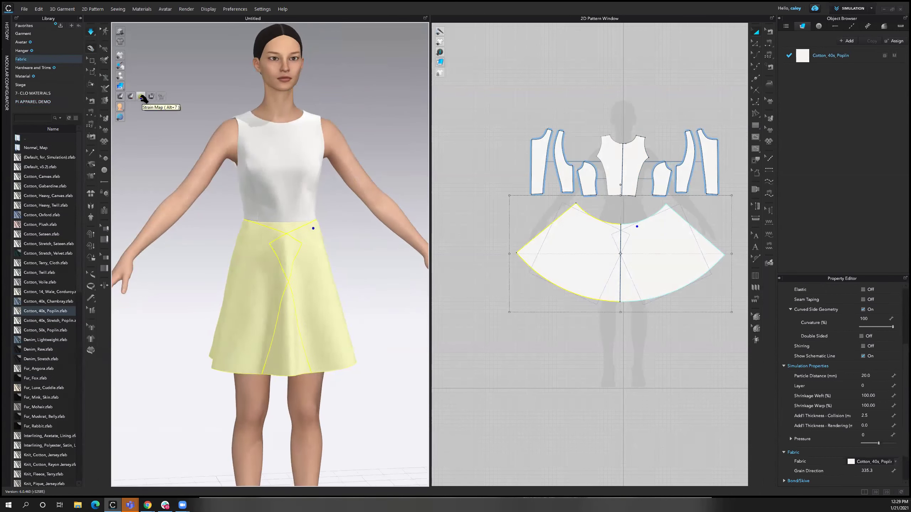
{"action": "left_click", "coordinate": [141, 96]}
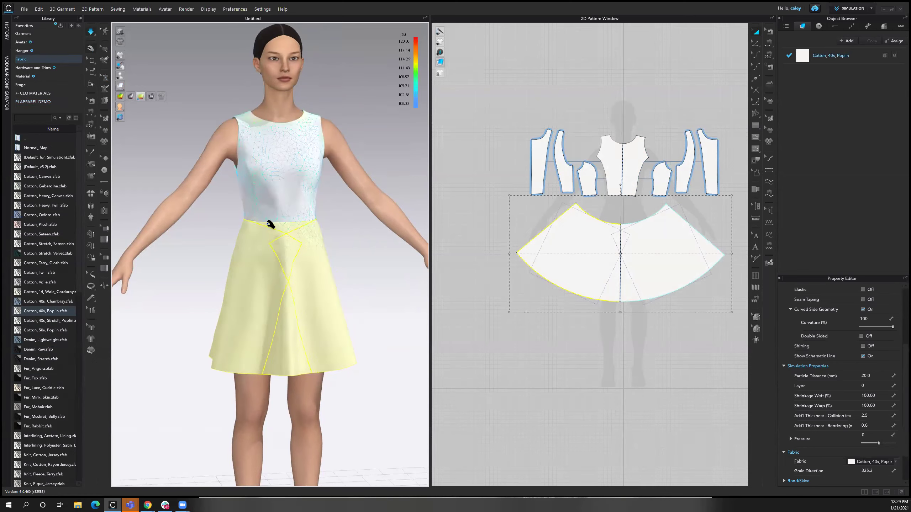
{"action": "mouse_move", "coordinate": [226, 227]}
{"action": "right_mouse_down"}
{"action": "mouse_move", "coordinate": [202, 230]}
{"action": "mouse_move", "coordinate": [305, 244]}
{"action": "right_mouse_up"}
{"action": "mouse_move", "coordinate": [315, 268]}
{"action": "left_mouse_down"}
{"action": "mouse_move", "coordinate": [323, 232]}
{"action": "mouse_move", "coordinate": [316, 271]}
{"action": "left_mouse_up"}
{"action": "right_click_drag", "start_coordinate": [317, 278], "coordinate": [333, 277]}
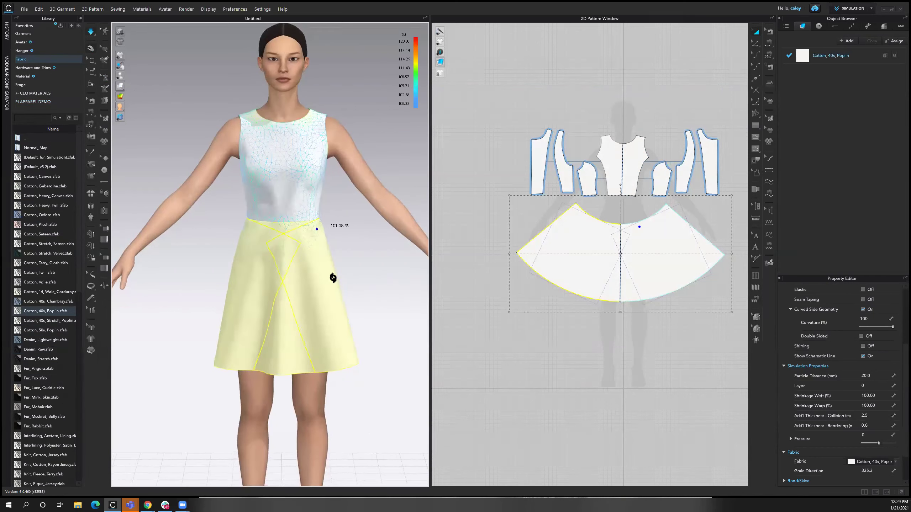
{"action": "mouse_move", "coordinate": [123, 96]}
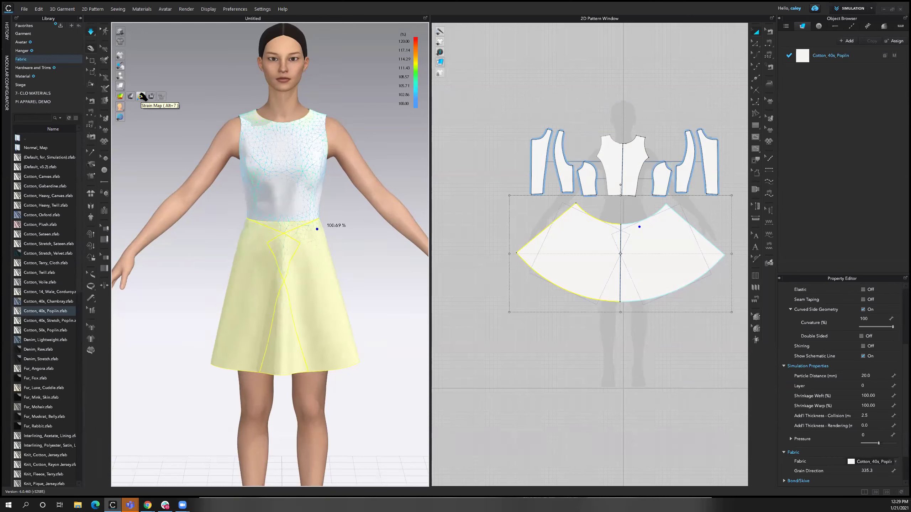
{"action": "middle_click_drag", "start_coordinate": [320, 278], "coordinate": [317, 247]}
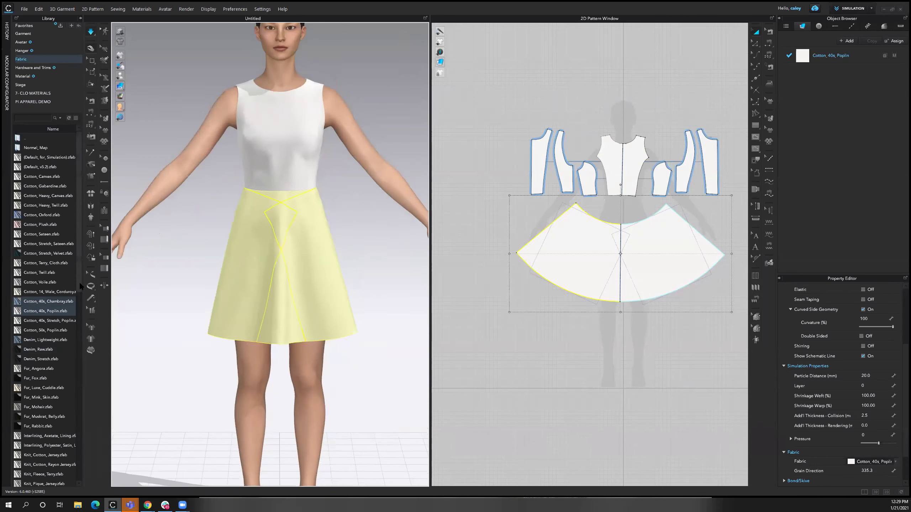
- Drag Knit_Ponte_Jersey.zfab onto the dress fabric in the Object Browser
{"action": "left_click_drag", "start_coordinate": [78, 288], "coordinate": [79, 371]}
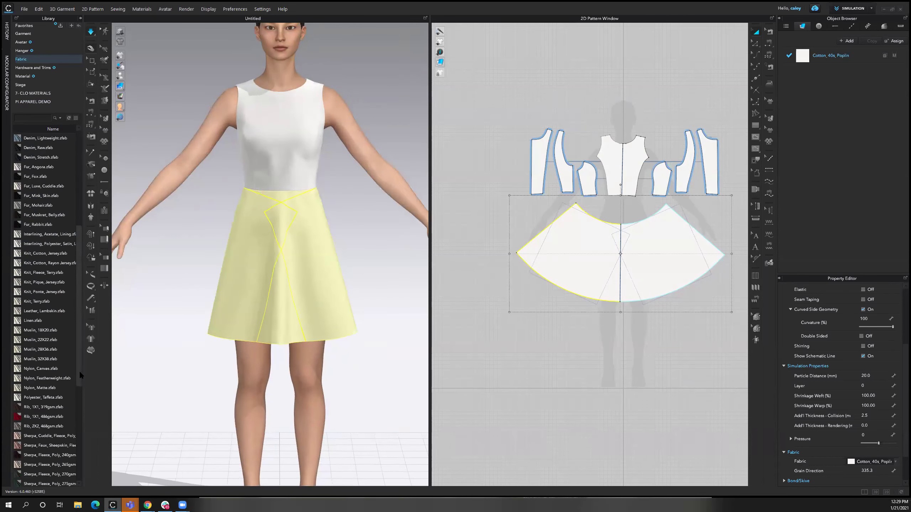
{"action": "mouse_move", "coordinate": [40, 265]}
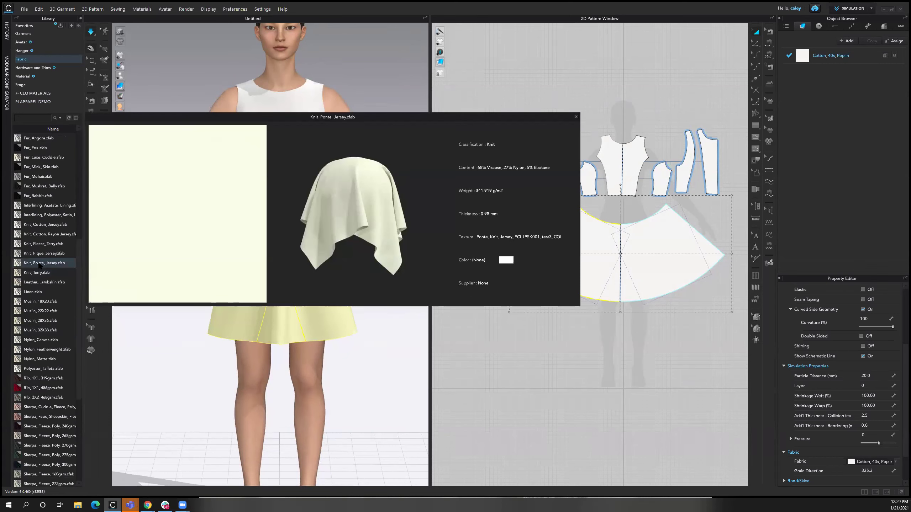
{"action": "left_click_drag", "start_coordinate": [669, 123], "coordinate": [802, 56]}
- Restart the simulation and tug the skirt and front bodice so the jersey settles
{"action": "key", "text": "space"}
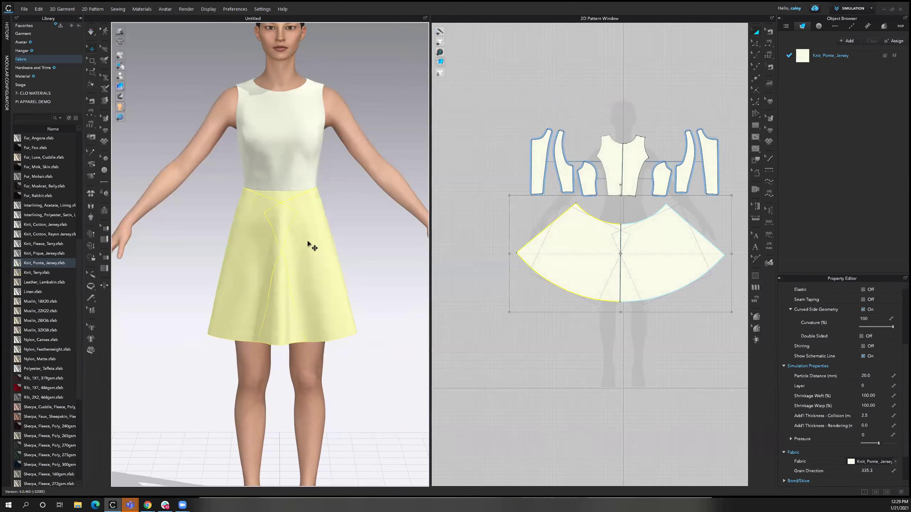
{"action": "key", "text": "space"}
{"action": "mouse_move", "coordinate": [310, 283]}
{"action": "left_mouse_down"}
{"action": "mouse_move", "coordinate": [329, 282]}
{"action": "mouse_move", "coordinate": [308, 270]}
{"action": "left_mouse_up"}
{"action": "left_click_drag", "start_coordinate": [290, 280], "coordinate": [301, 229]}
{"action": "left_click_drag", "start_coordinate": [294, 150], "coordinate": [307, 162]}
- Tug the bodice at the shoulder and chest, checking the drape from several angles
{"action": "right_click_drag", "start_coordinate": [183, 77], "coordinate": [234, 87]}
{"action": "left_click_drag", "start_coordinate": [233, 87], "coordinate": [235, 80]}
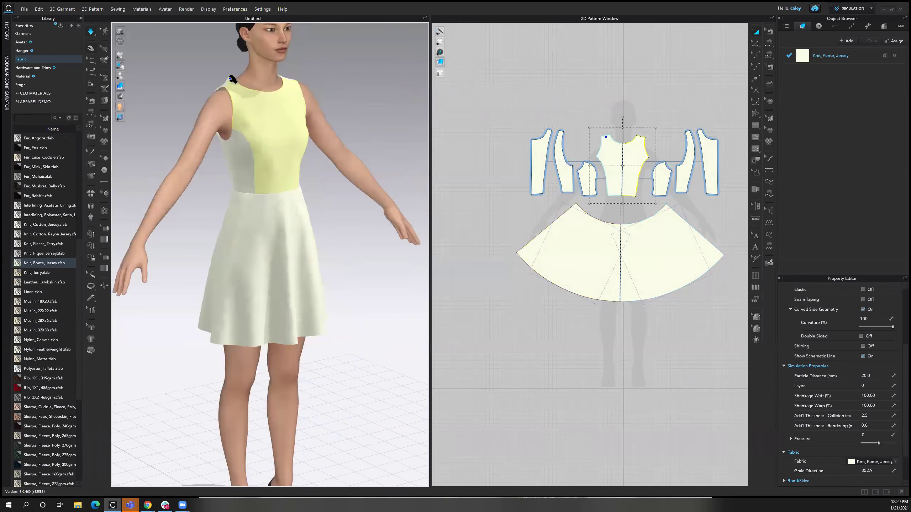
{"action": "right_click_drag", "start_coordinate": [251, 178], "coordinate": [299, 83]}
{"action": "left_click", "coordinate": [309, 130]}
{"action": "right_click_drag", "start_coordinate": [315, 177], "coordinate": [352, 176]}
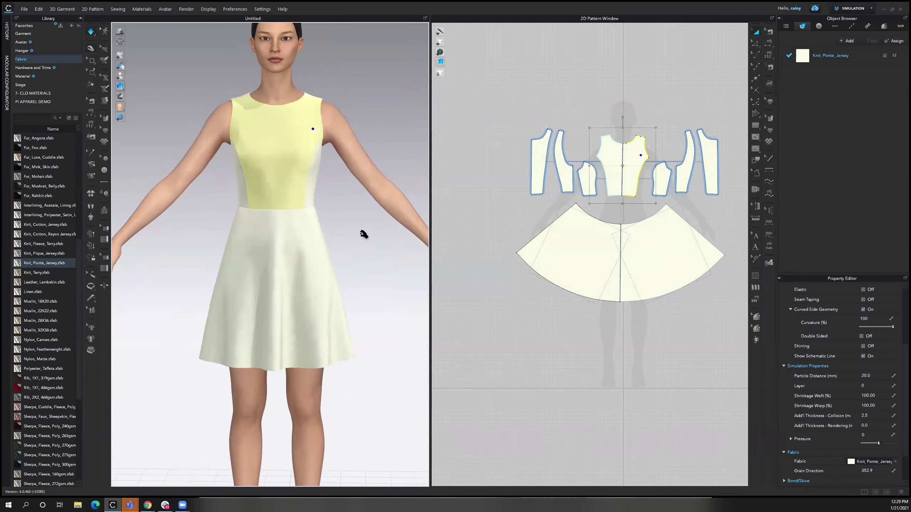
{"action": "mouse_move", "coordinate": [363, 220]}
{"action": "middle_mouse_down"}
{"action": "mouse_move", "coordinate": [367, 182]}
{"action": "mouse_move", "coordinate": [356, 228]}
{"action": "middle_mouse_up"}
{"action": "scroll", "coordinate": [366, 183], "scroll_direction": "down", "scroll_amount": 2}
{"action": "right_click_drag", "start_coordinate": [355, 228], "coordinate": [325, 228]}
{"action": "scroll", "coordinate": [317, 238], "scroll_direction": "up", "scroll_amount": 3}
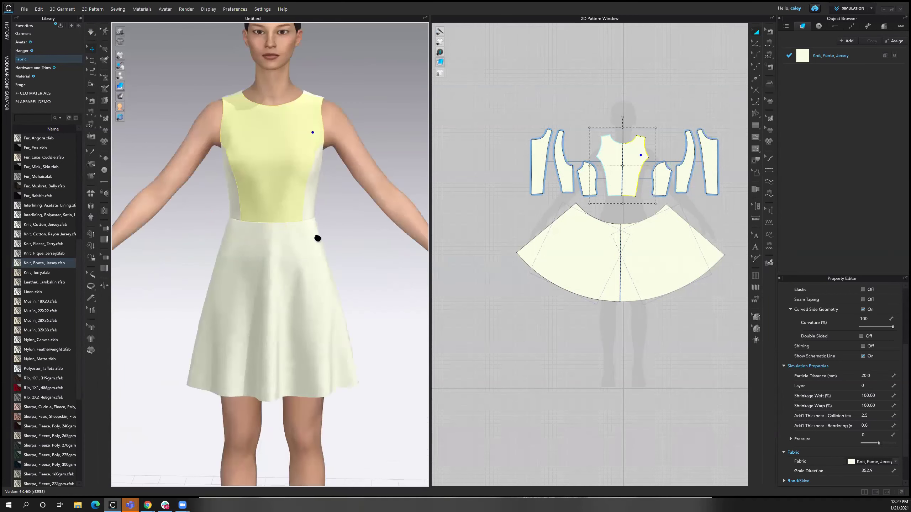
{"action": "right_click_drag", "start_coordinate": [339, 272], "coordinate": [333, 264]}
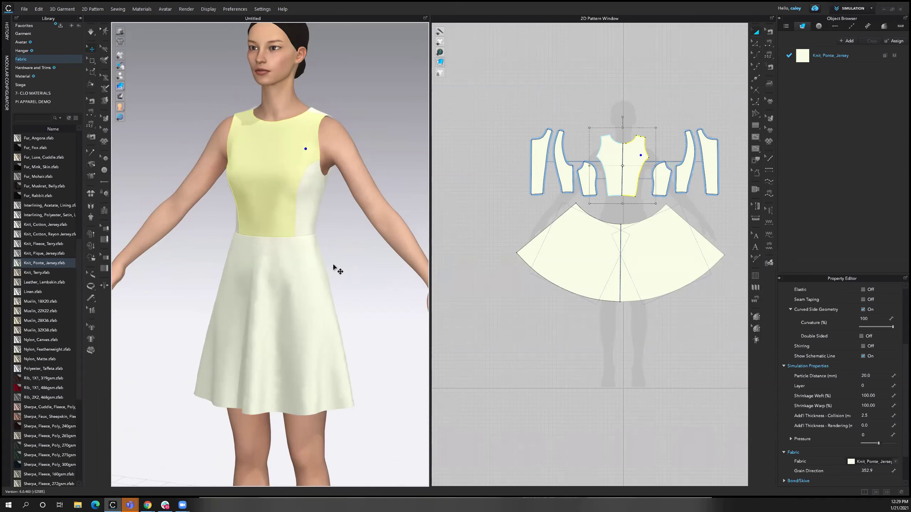
{"action": "right_click_drag", "start_coordinate": [333, 255], "coordinate": [351, 252]}
{"action": "left_click", "coordinate": [355, 287]}
{"action": "scroll", "coordinate": [288, 147], "scroll_direction": "up", "scroll_amount": 4}
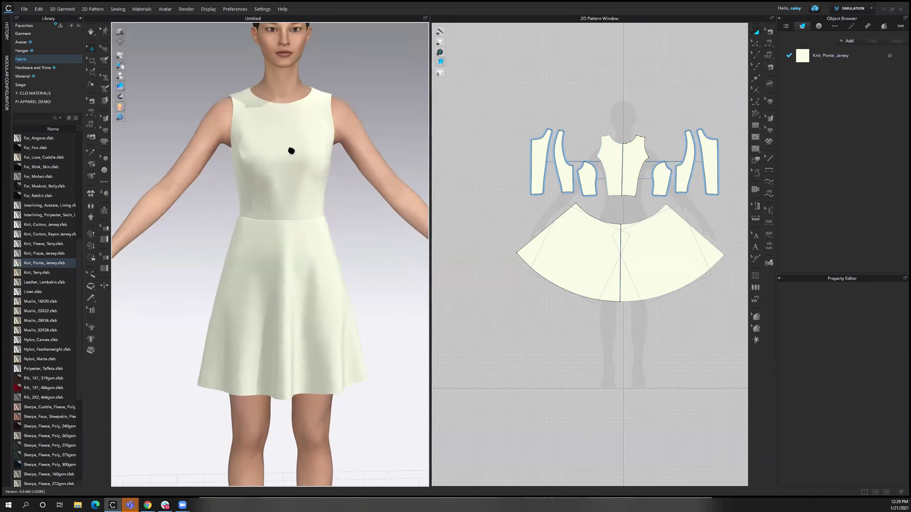
- Navigate the Library to PI APPAREL DEMO > Materials > Prints
{"action": "left_click", "coordinate": [32, 102]}
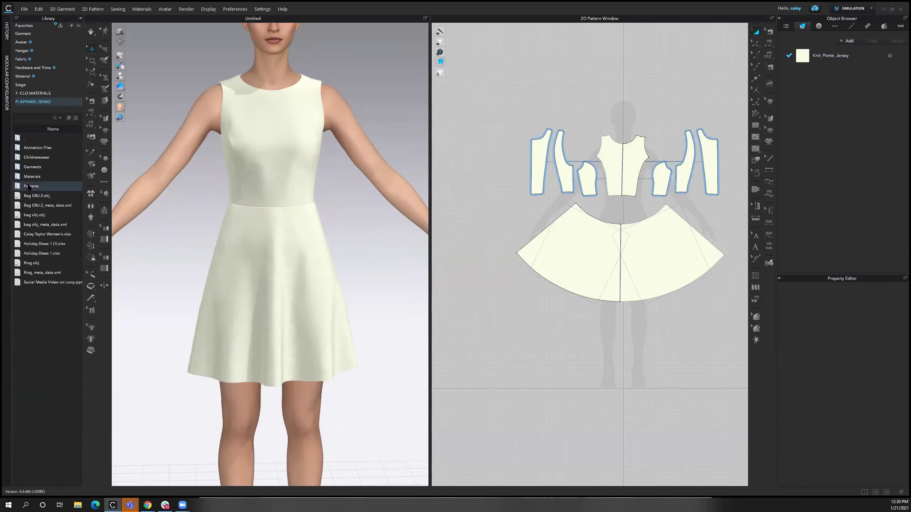
{"action": "double_click", "coordinate": [25, 138]}
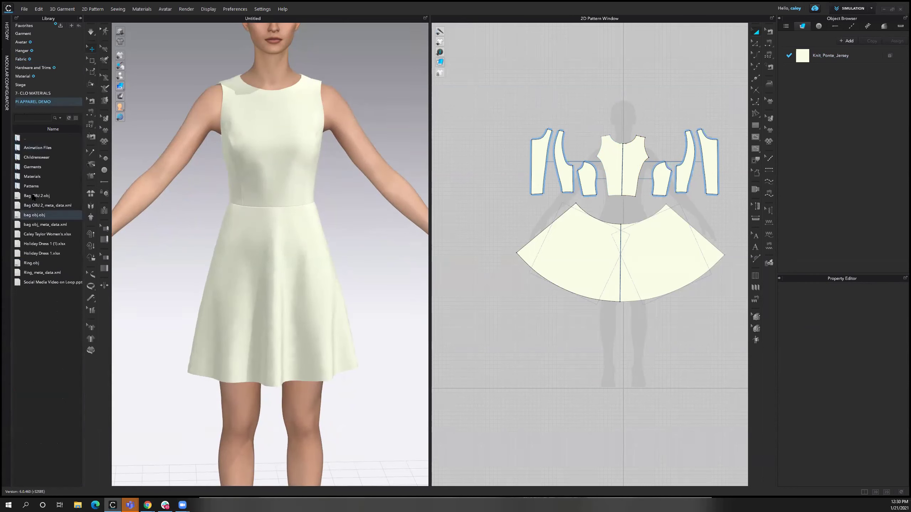
{"action": "double_click", "coordinate": [32, 179]}
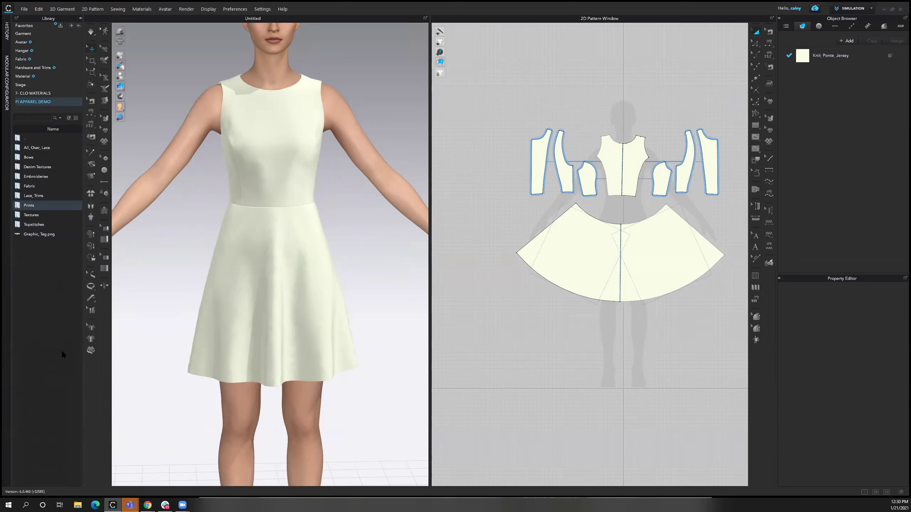
{"action": "double_click", "coordinate": [29, 205]}
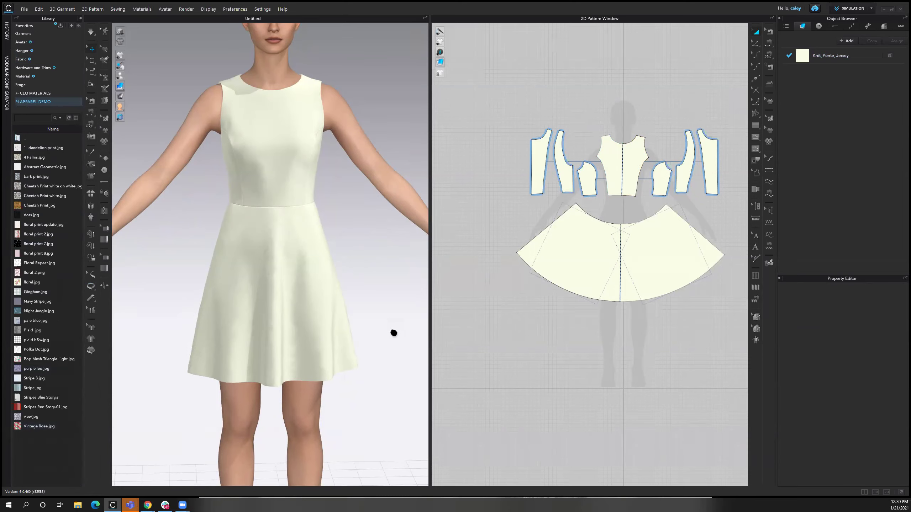
{"action": "middle_click_drag", "start_coordinate": [380, 314], "coordinate": [394, 333]}
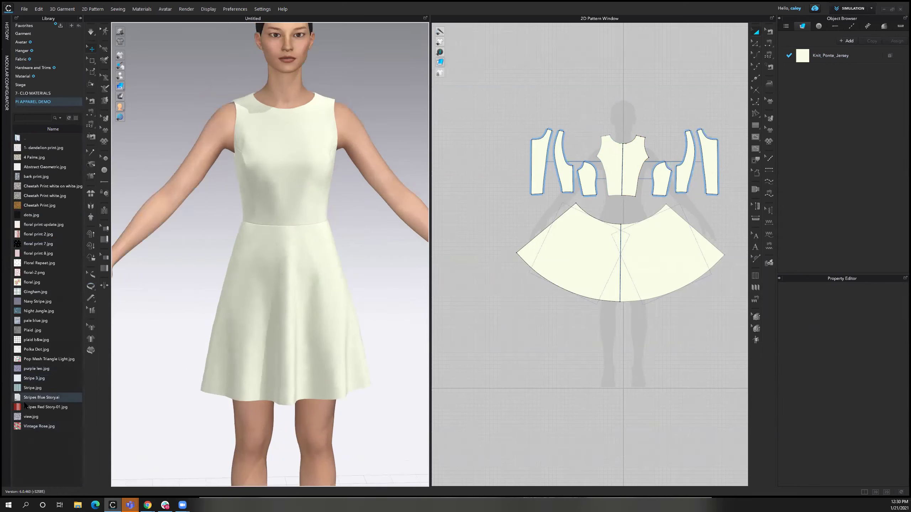
{"action": "mouse_move", "coordinate": [26, 409]}
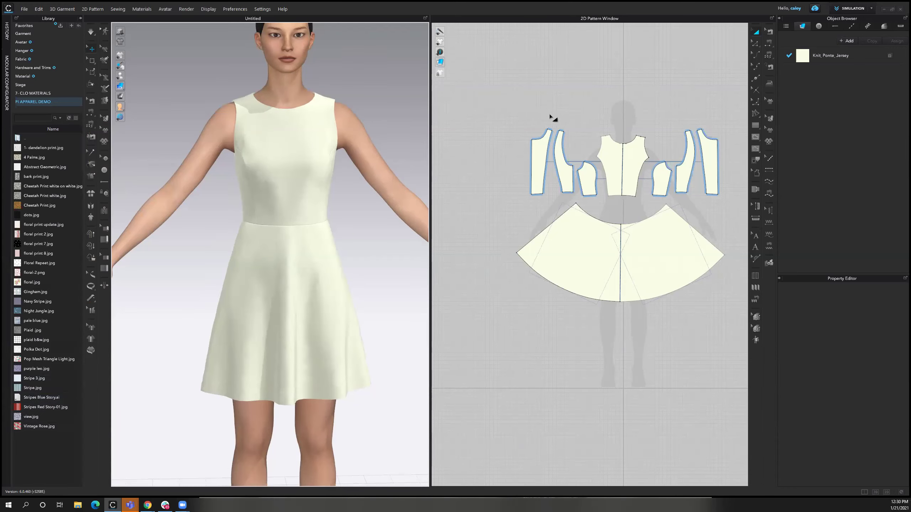
- Widen the 3D view and turn on the strain map display
{"action": "left_click_drag", "start_coordinate": [430, 113], "coordinate": [508, 114]}
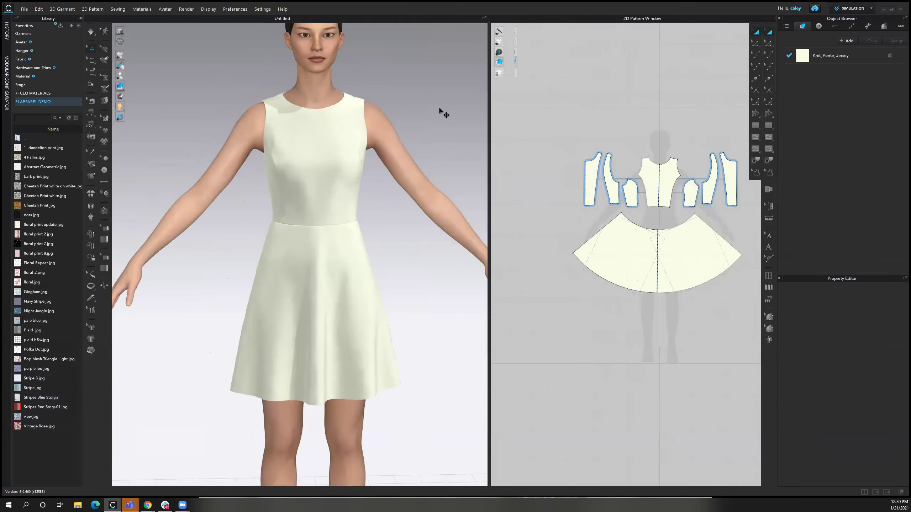
{"action": "left_click", "coordinate": [120, 96]}
{"action": "left_click", "coordinate": [140, 96]}
- Inspect the dress's strain map from front and three-quarter angles
{"action": "right_click_drag", "start_coordinate": [377, 190], "coordinate": [372, 230]}
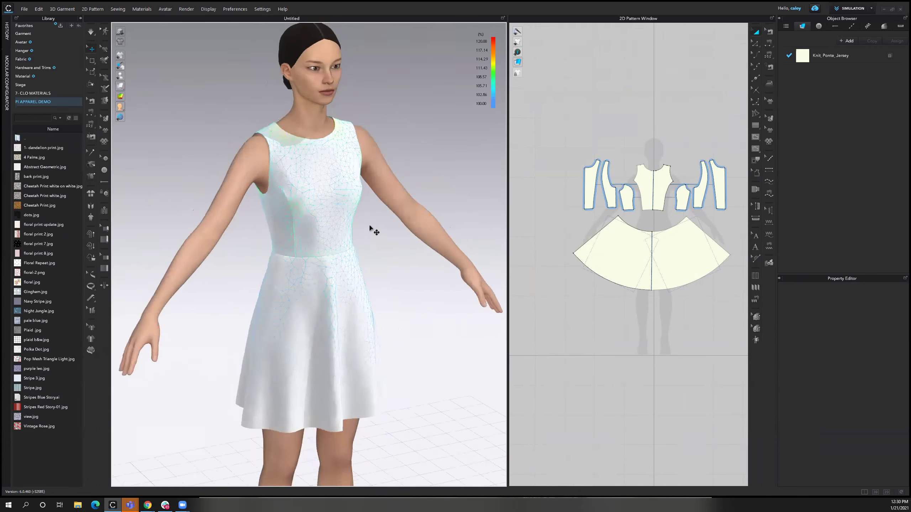
{"action": "scroll", "coordinate": [376, 244], "scroll_direction": "up", "scroll_amount": 5}
{"action": "right_click_drag", "start_coordinate": [406, 267], "coordinate": [324, 157]}
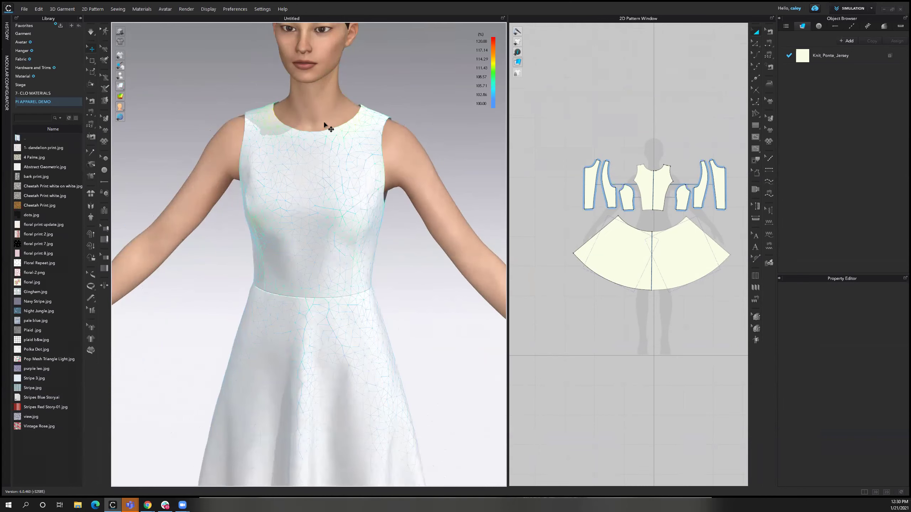
{"action": "right_click_drag", "start_coordinate": [270, 254], "coordinate": [315, 234]}
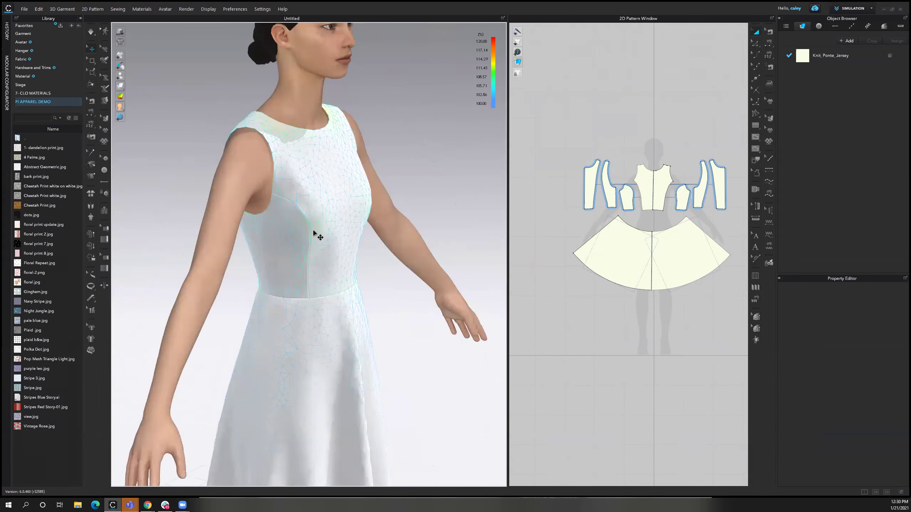
{"action": "right_click_drag", "start_coordinate": [325, 288], "coordinate": [337, 283]}
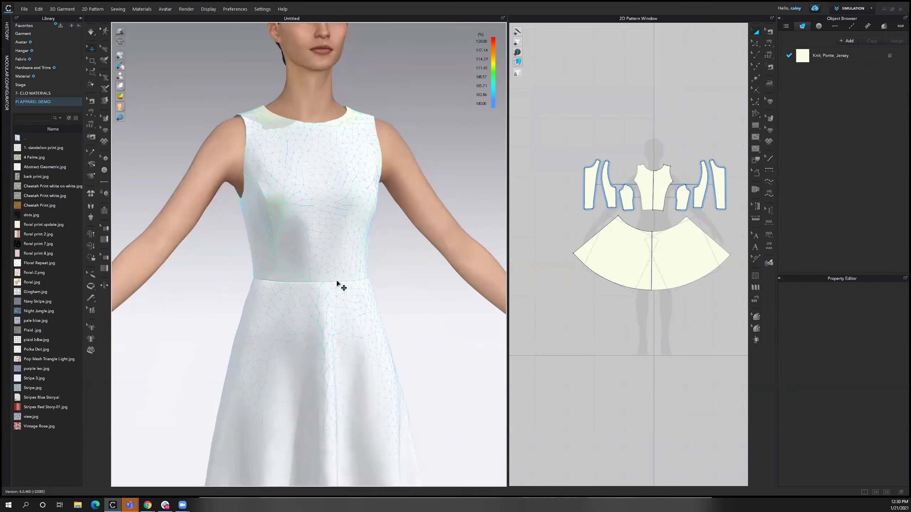
{"action": "middle_click_drag", "start_coordinate": [362, 321], "coordinate": [361, 264]}
{"action": "scroll", "coordinate": [350, 308], "scroll_direction": "down", "scroll_amount": 3}
{"action": "right_click_drag", "start_coordinate": [357, 309], "coordinate": [336, 289]}
{"action": "right_click_drag", "start_coordinate": [341, 336], "coordinate": [364, 317]}
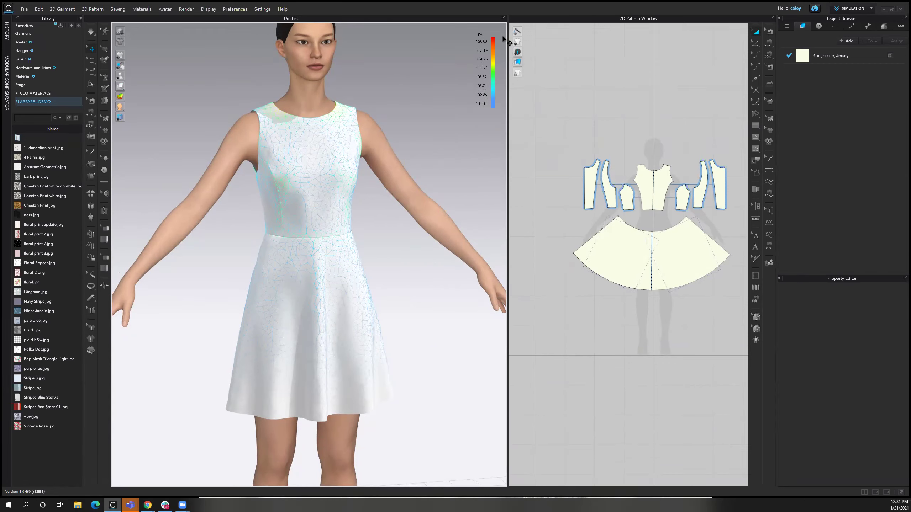
- Check the strain from the left and a low front angle, then switch the strain map off
{"action": "right_click_drag", "start_coordinate": [355, 170], "coordinate": [337, 201]}
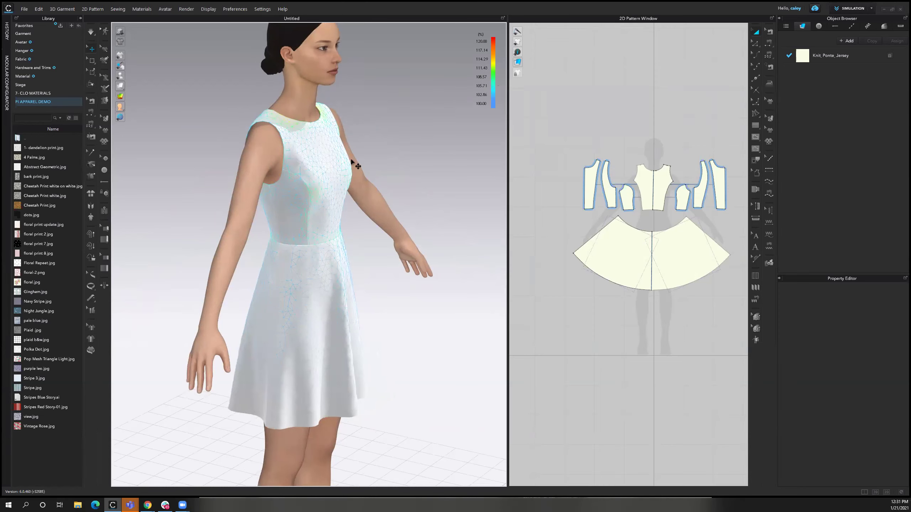
{"action": "right_click_drag", "start_coordinate": [386, 200], "coordinate": [335, 187]}
{"action": "scroll", "coordinate": [335, 186], "scroll_direction": "down", "scroll_amount": 2}
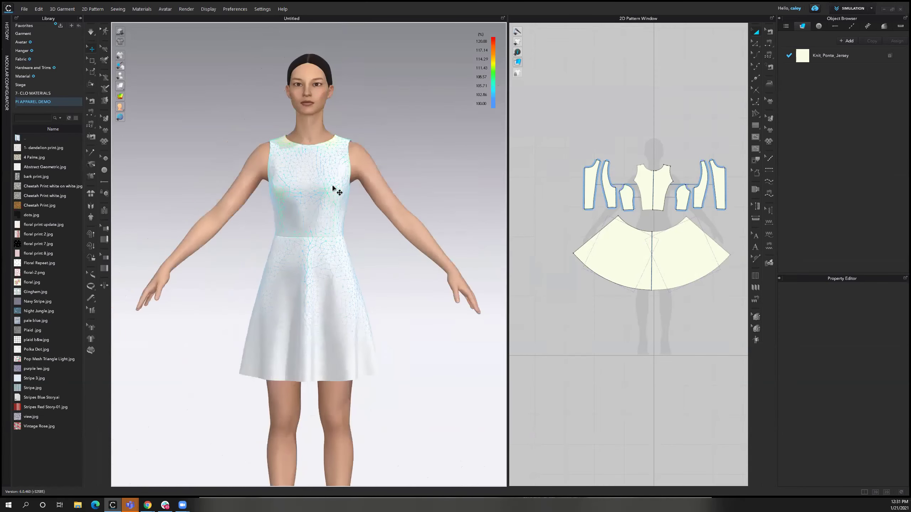
{"action": "middle_click_drag", "start_coordinate": [335, 187], "coordinate": [358, 160]}
{"action": "scroll", "coordinate": [357, 160], "scroll_direction": "down", "scroll_amount": 1}
{"action": "right_click_drag", "start_coordinate": [358, 160], "coordinate": [325, 92]}
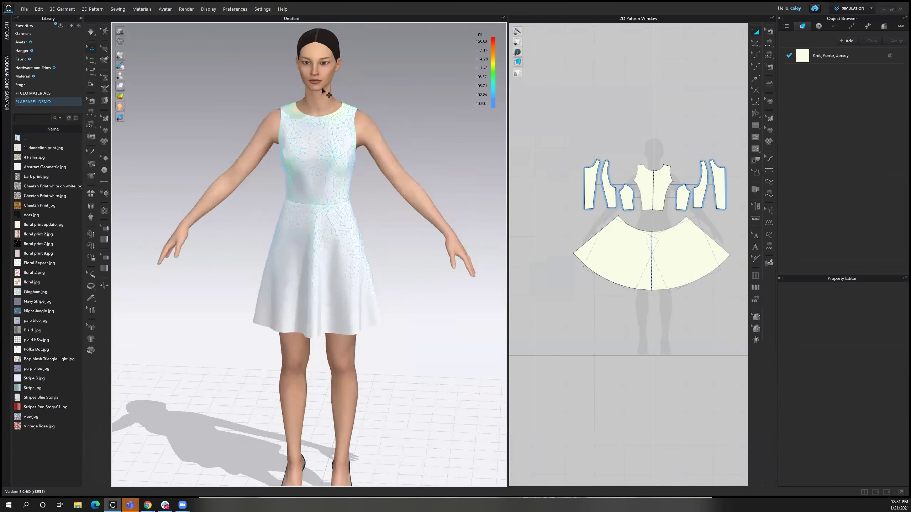
{"action": "right_click_drag", "start_coordinate": [353, 210], "coordinate": [373, 193]}
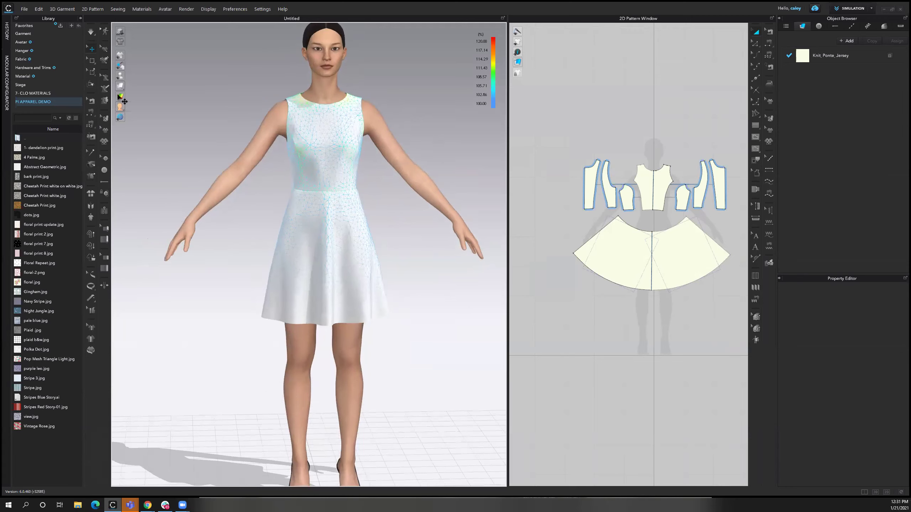
{"action": "left_click", "coordinate": [138, 102]}
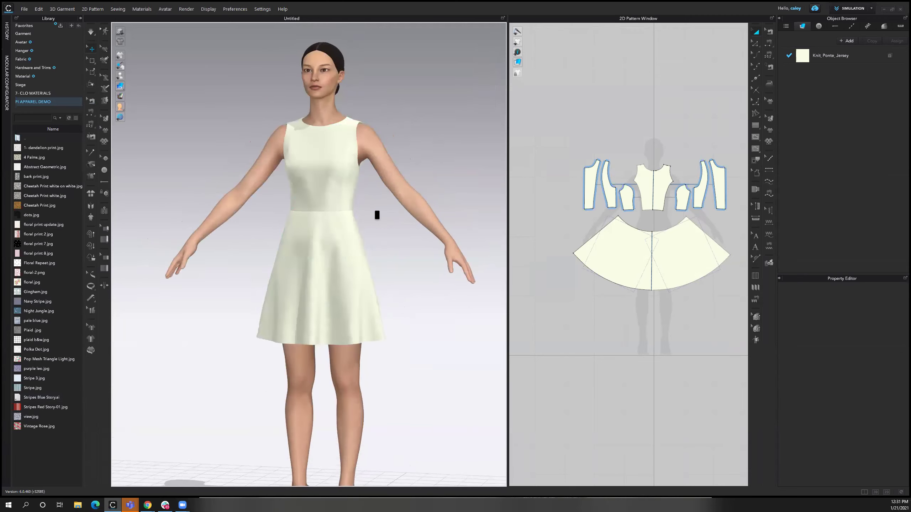
- Drag floral print 8.jpg onto the Knit_Ponte_Jersey swatch and view the floral dress
{"action": "scroll", "coordinate": [378, 222], "scroll_direction": "up", "scroll_amount": 5}
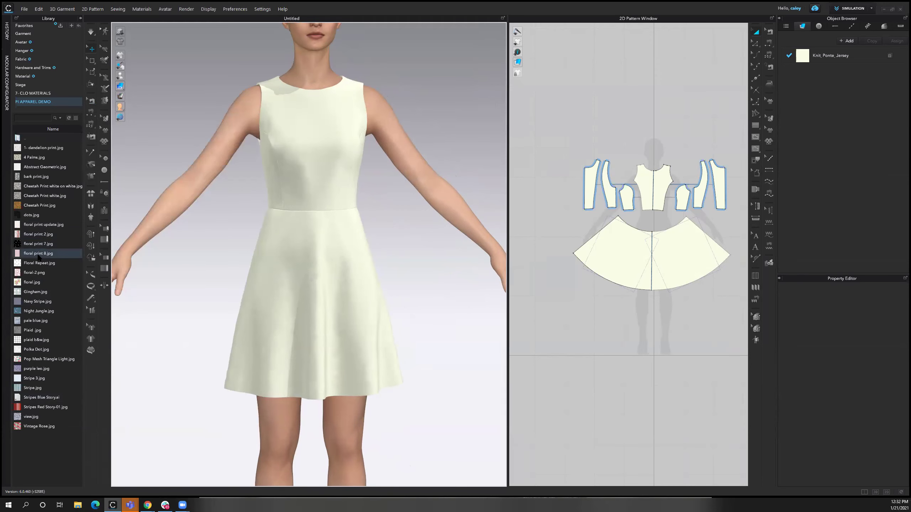
{"action": "mouse_move", "coordinate": [39, 256]}
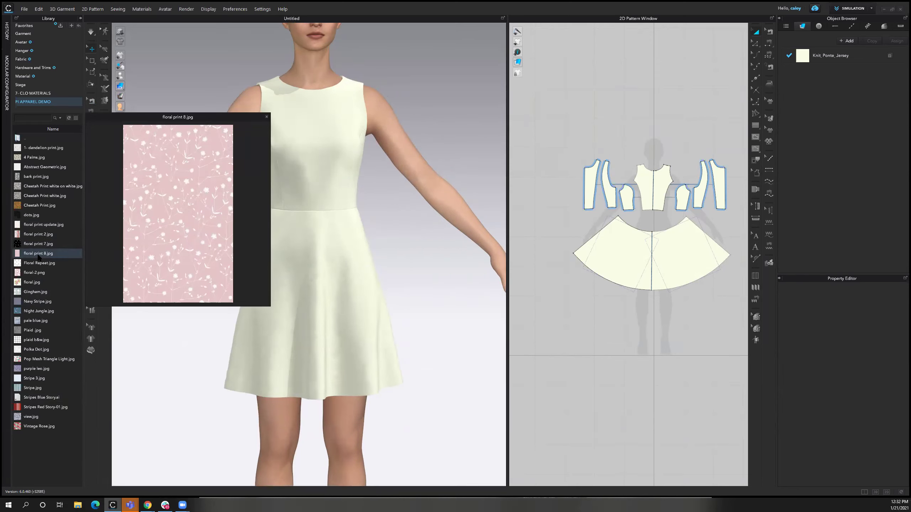
{"action": "left_click_drag", "start_coordinate": [39, 256], "coordinate": [802, 55]}
{"action": "right_click_drag", "start_coordinate": [457, 229], "coordinate": [448, 249]}
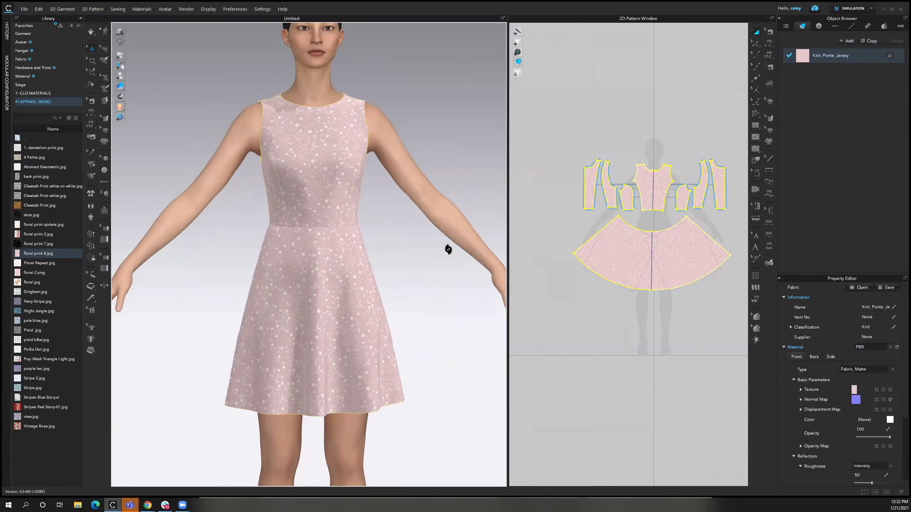
{"action": "scroll", "coordinate": [374, 230], "scroll_direction": "up", "scroll_amount": 2}
{"action": "right_click_drag", "start_coordinate": [378, 230], "coordinate": [408, 235]}
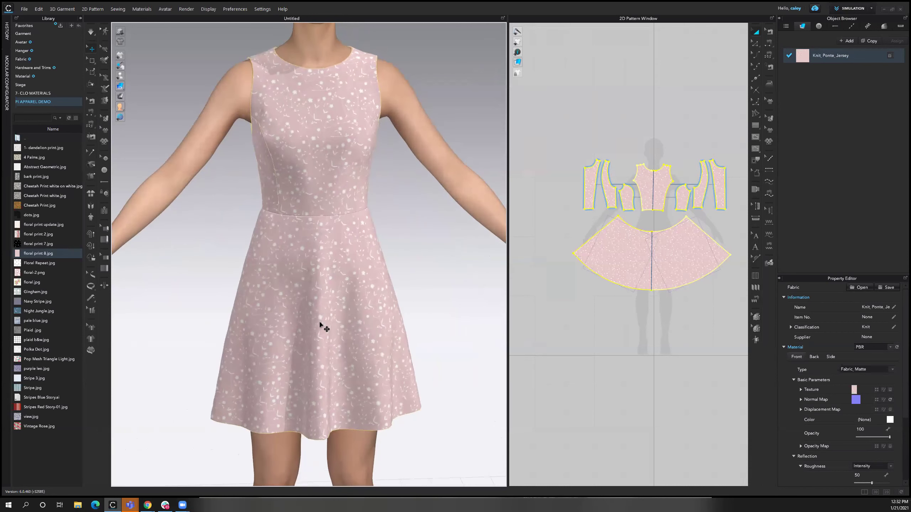
{"action": "right_click_drag", "start_coordinate": [379, 304], "coordinate": [376, 295]}
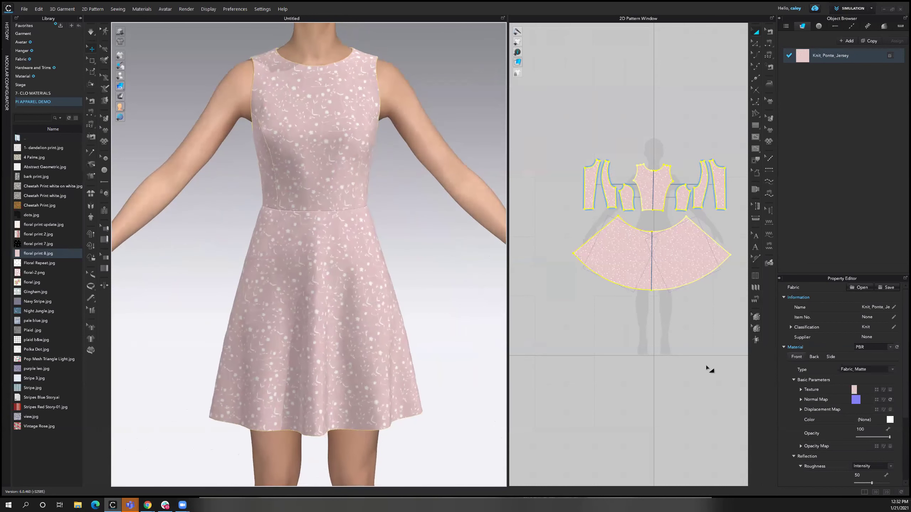
{"action": "middle_click_drag", "start_coordinate": [714, 357], "coordinate": [700, 364]}
{"action": "scroll", "coordinate": [703, 355], "scroll_direction": "up", "scroll_amount": 3}
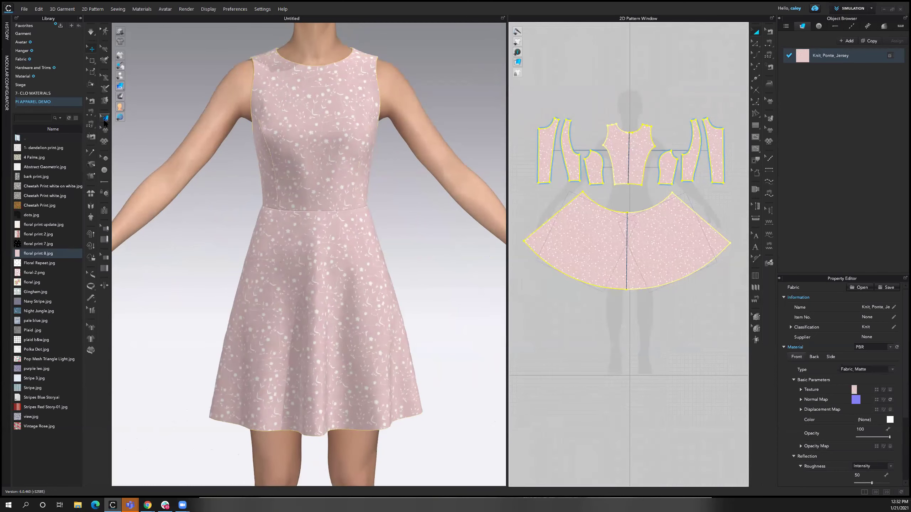
- Select the front bodice and try enlarging its floral print
{"action": "left_click", "coordinate": [327, 114]}
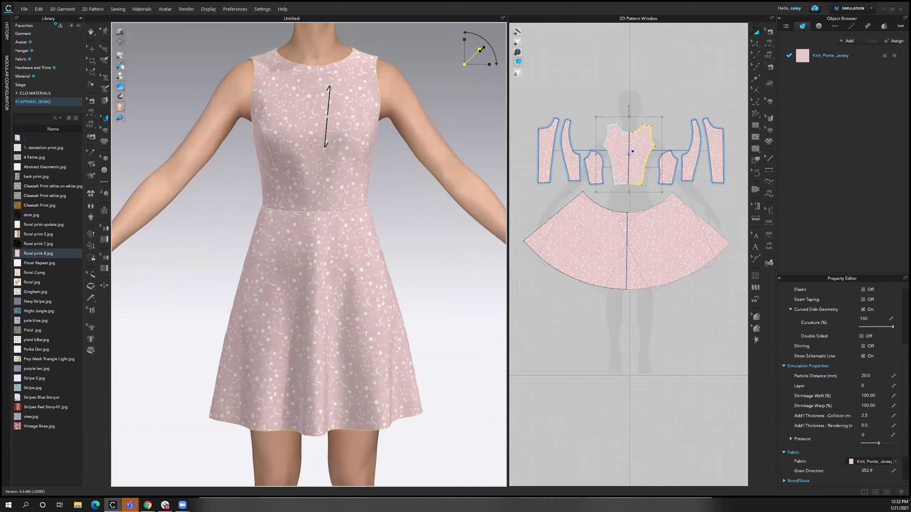
{"action": "left_click_drag", "start_coordinate": [482, 49], "coordinate": [496, 66]}
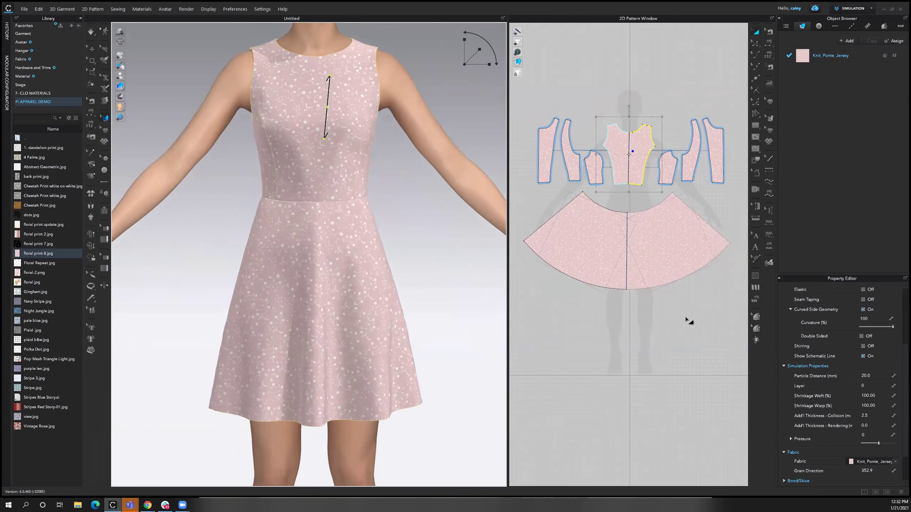
{"action": "mouse_move", "coordinate": [329, 238]}
{"action": "right_mouse_down"}
{"action": "mouse_move", "coordinate": [356, 305]}
{"action": "mouse_move", "coordinate": [326, 244]}
{"action": "right_mouse_up"}
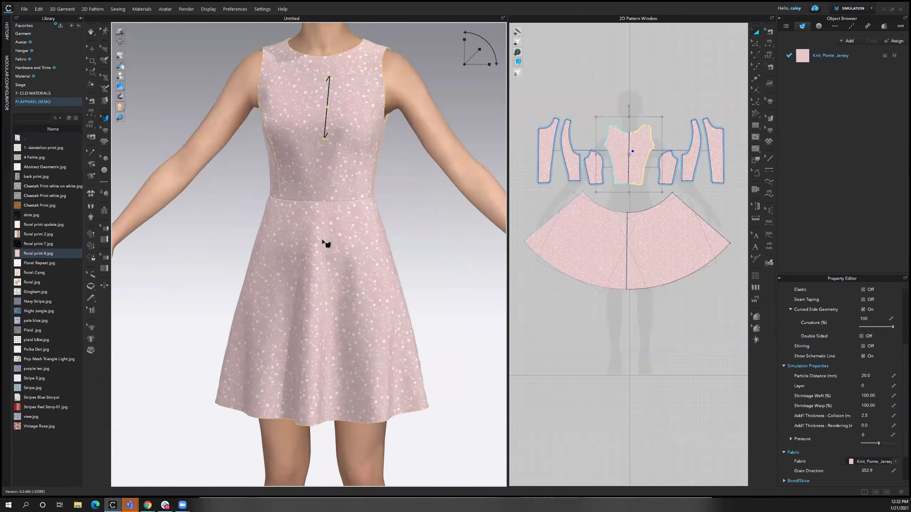
{"action": "middle_click_drag", "start_coordinate": [333, 202], "coordinate": [333, 225]}
{"action": "left_click", "coordinate": [299, 209]}
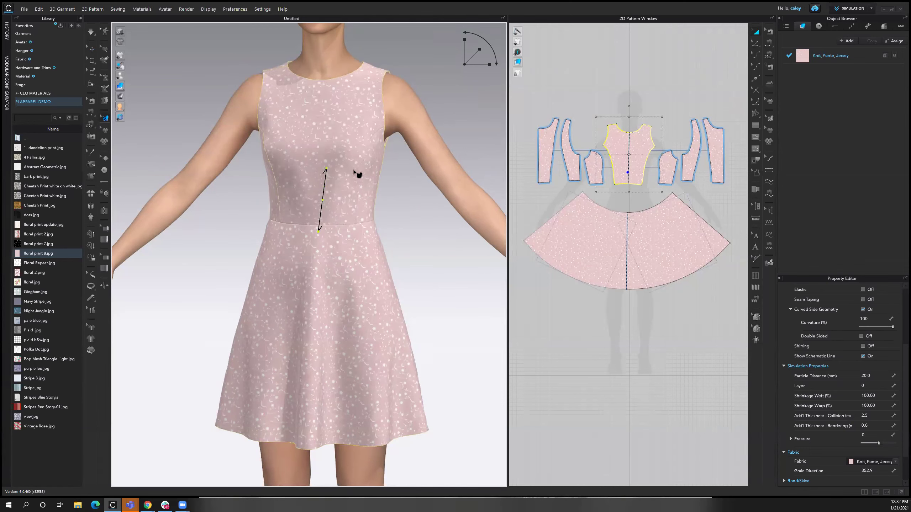
- Shift the floral print on the side panel and front bodice, then select Knit_Ponte_Jersey
{"action": "left_click", "coordinate": [372, 183]}
{"action": "left_click_drag", "start_coordinate": [372, 183], "coordinate": [377, 176]}
{"action": "left_click_drag", "start_coordinate": [365, 120], "coordinate": [309, 179]}
{"action": "middle_click_drag", "start_coordinate": [344, 190], "coordinate": [344, 167]}
{"action": "mouse_move", "coordinate": [344, 166]}
{"action": "right_mouse_down"}
{"action": "mouse_move", "coordinate": [361, 168]}
{"action": "mouse_move", "coordinate": [343, 166]}
{"action": "right_mouse_up"}
{"action": "left_click", "coordinate": [411, 260]}
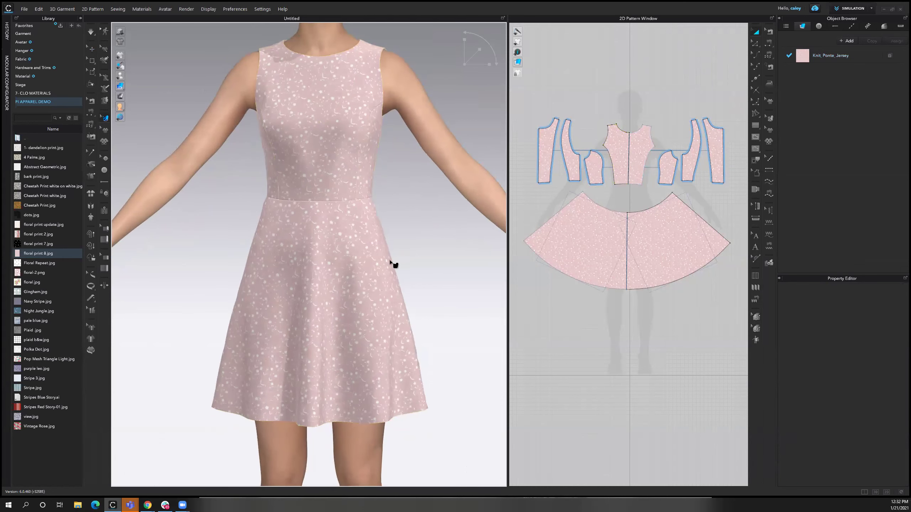
{"action": "left_click", "coordinate": [812, 56]}
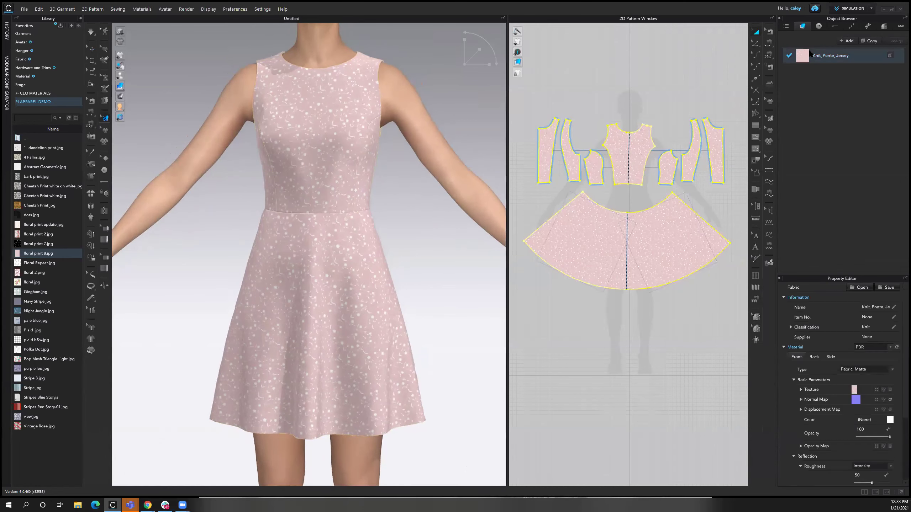
- Add the plaid b&w image as a texture layer, enlarge it and tile it across the fabric
{"action": "left_click", "coordinate": [883, 390]}
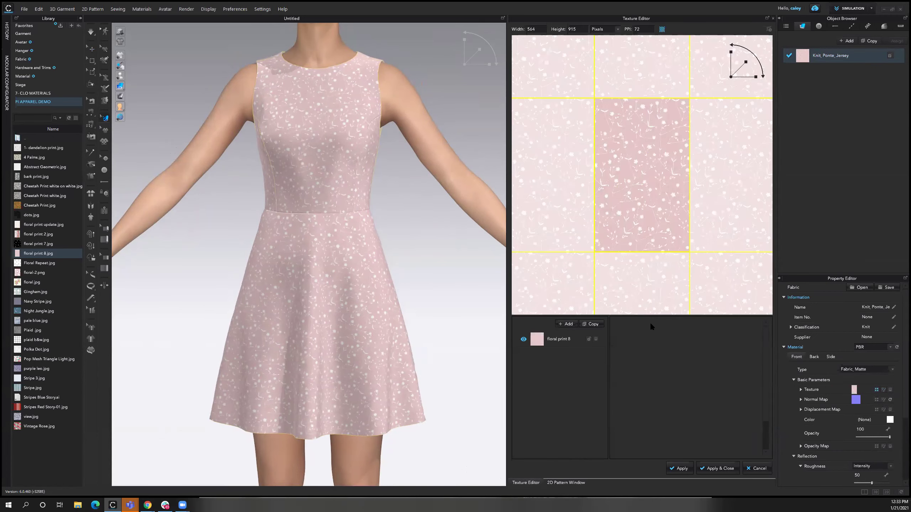
{"action": "left_click_drag", "start_coordinate": [506, 173], "coordinate": [422, 178]}
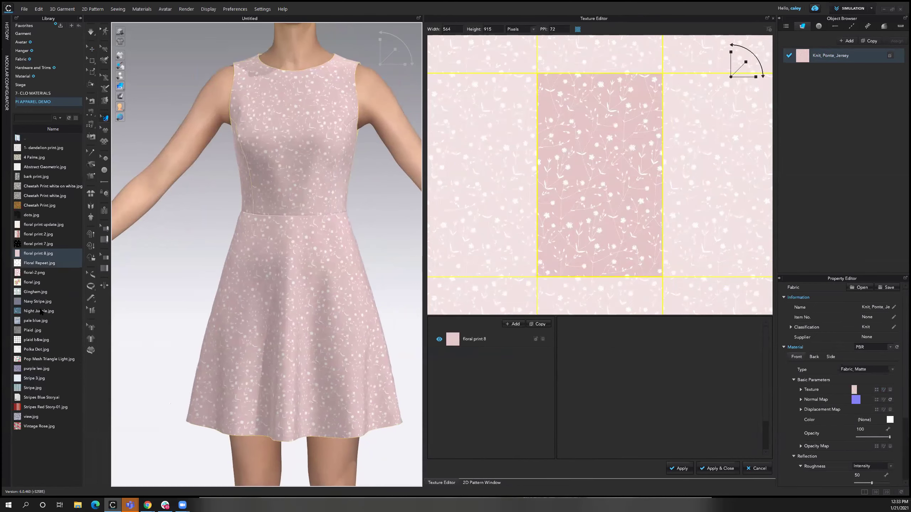
{"action": "mouse_move", "coordinate": [36, 300]}
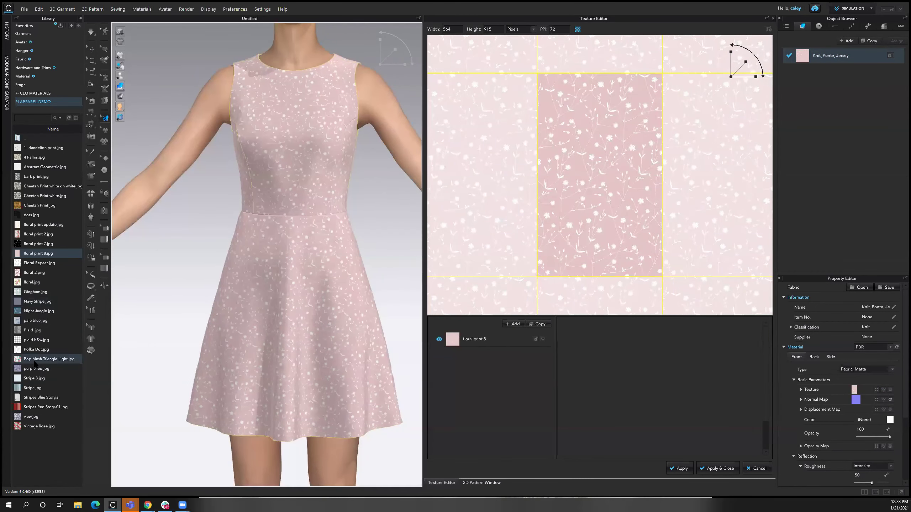
{"action": "mouse_move", "coordinate": [37, 360]}
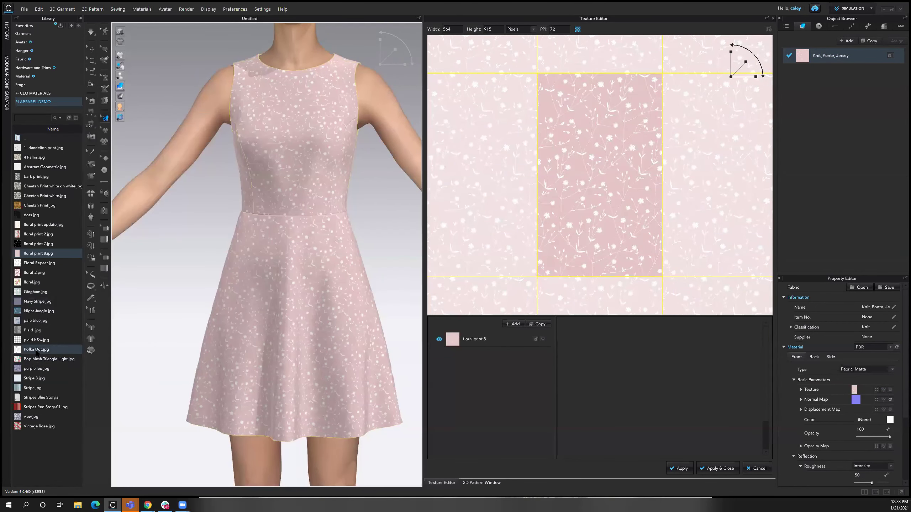
{"action": "left_click_drag", "start_coordinate": [35, 339], "coordinate": [466, 404]}
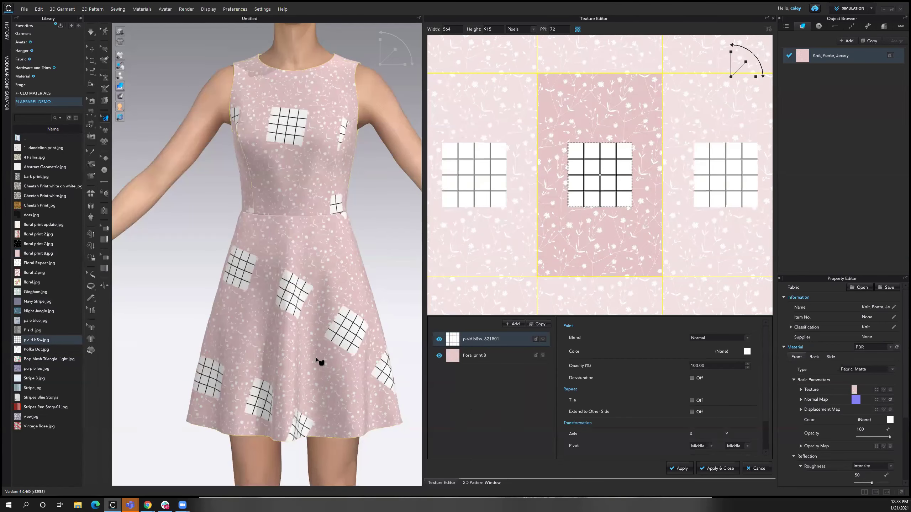
{"action": "middle_click_drag", "start_coordinate": [316, 359], "coordinate": [299, 371]}
{"action": "left_click_drag", "start_coordinate": [748, 65], "coordinate": [759, 70]}
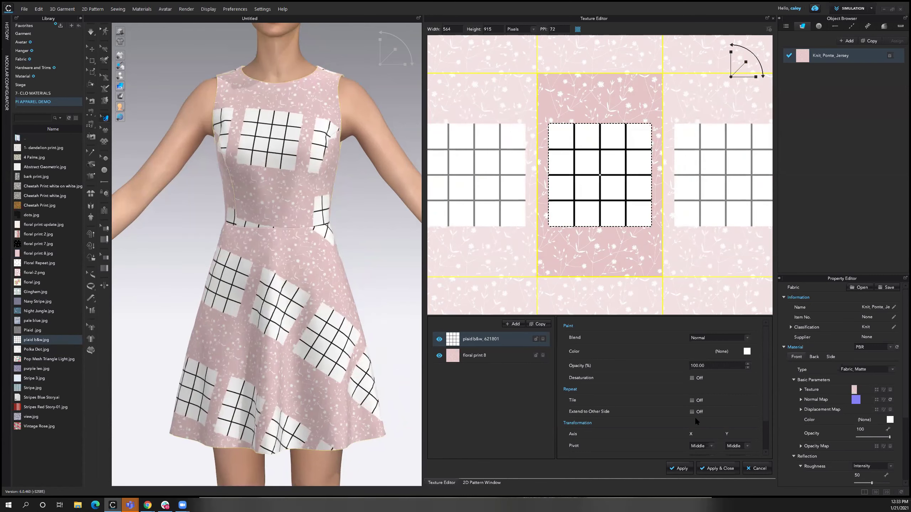
{"action": "left_click", "coordinate": [691, 399]}
{"action": "right_click_drag", "start_coordinate": [324, 296], "coordinate": [303, 272]}
- Blend the plaid over the floral with Multiply and shrink the plaid squares
{"action": "left_click", "coordinate": [720, 336]}
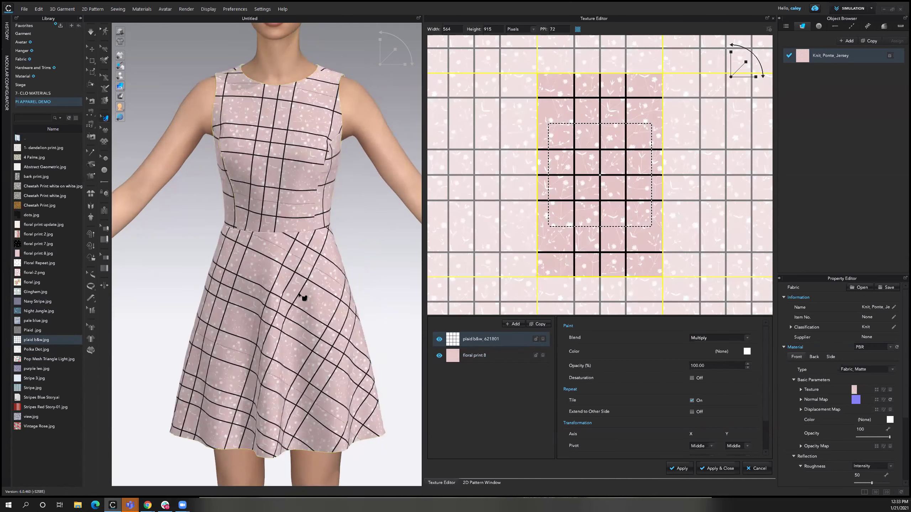
{"action": "mouse_move", "coordinate": [297, 306]}
{"action": "right_mouse_down"}
{"action": "mouse_move", "coordinate": [341, 299]}
{"action": "mouse_move", "coordinate": [300, 296]}
{"action": "right_mouse_up"}
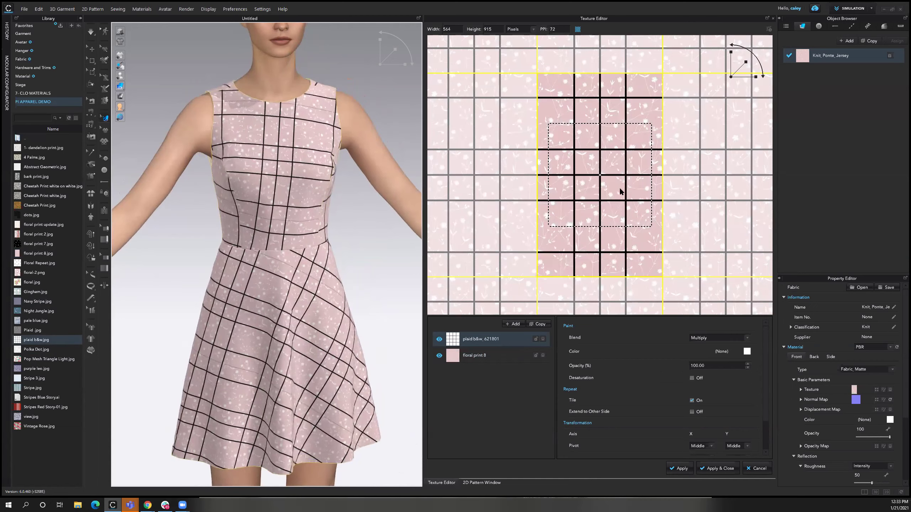
{"action": "left_click_drag", "start_coordinate": [746, 61], "coordinate": [754, 91]}
{"action": "left_click_drag", "start_coordinate": [752, 89], "coordinate": [752, 91]}
{"action": "scroll", "coordinate": [752, 92], "scroll_direction": "down", "scroll_amount": 1}
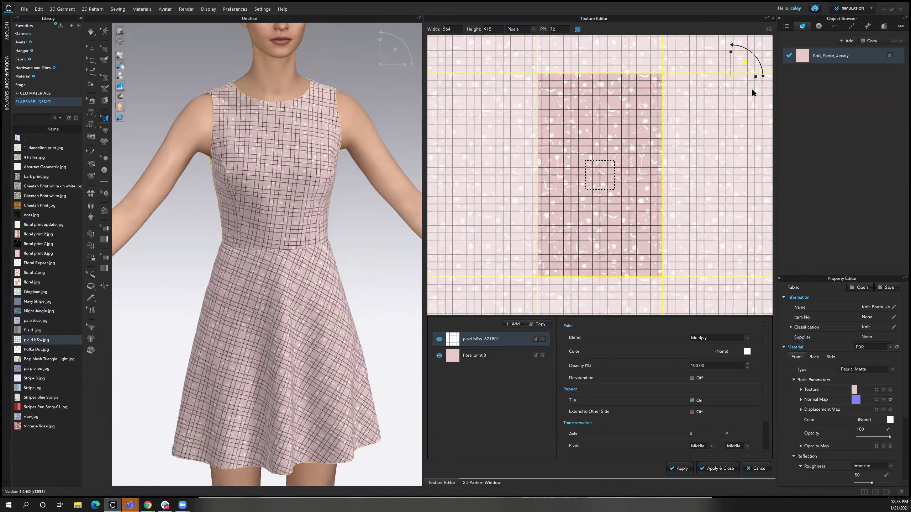
{"action": "scroll", "coordinate": [342, 325], "scroll_direction": "up", "scroll_amount": 2}
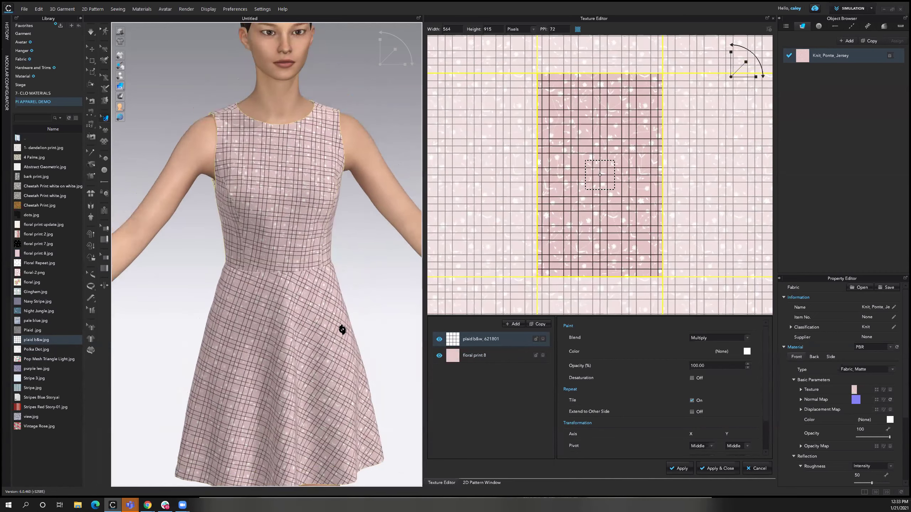
{"action": "mouse_move", "coordinate": [759, 59]}
{"action": "left_mouse_down"}
{"action": "mouse_move", "coordinate": [747, 51]}
{"action": "mouse_move", "coordinate": [760, 58]}
{"action": "left_mouse_up"}
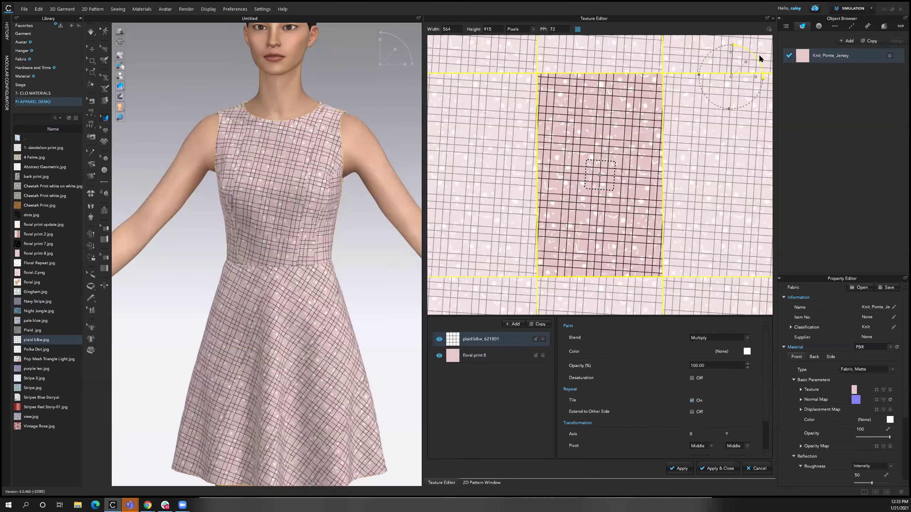
{"action": "key", "text": "ctrl+z"}
{"action": "key", "text": "ctrl+z"}
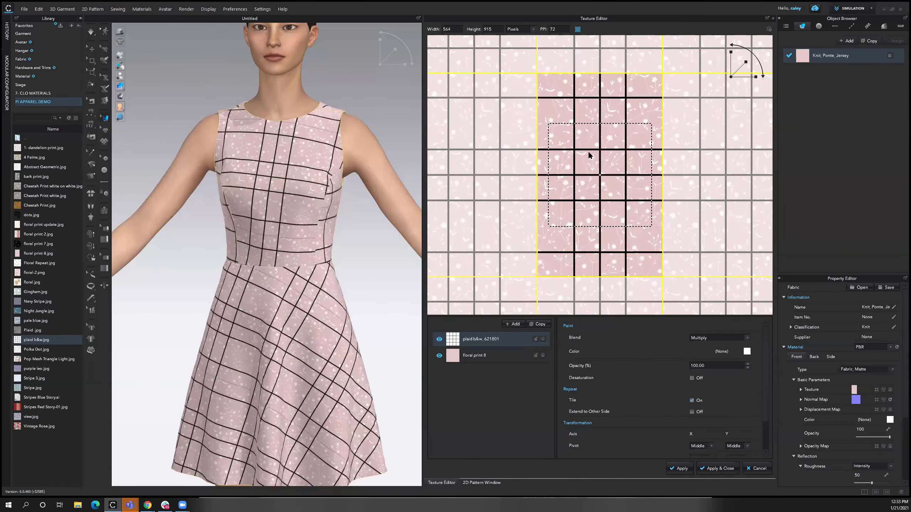
{"action": "left_click_drag", "start_coordinate": [744, 69], "coordinate": [741, 77]}
{"action": "right_click_drag", "start_coordinate": [281, 166], "coordinate": [305, 166]}
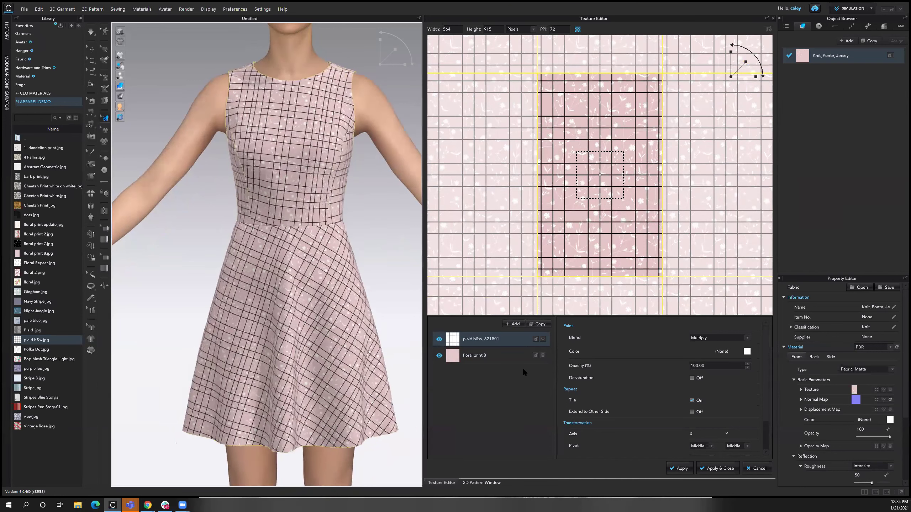
- Switch the plaid layer's blend mode to Overlay
{"action": "left_click", "coordinate": [702, 339]}
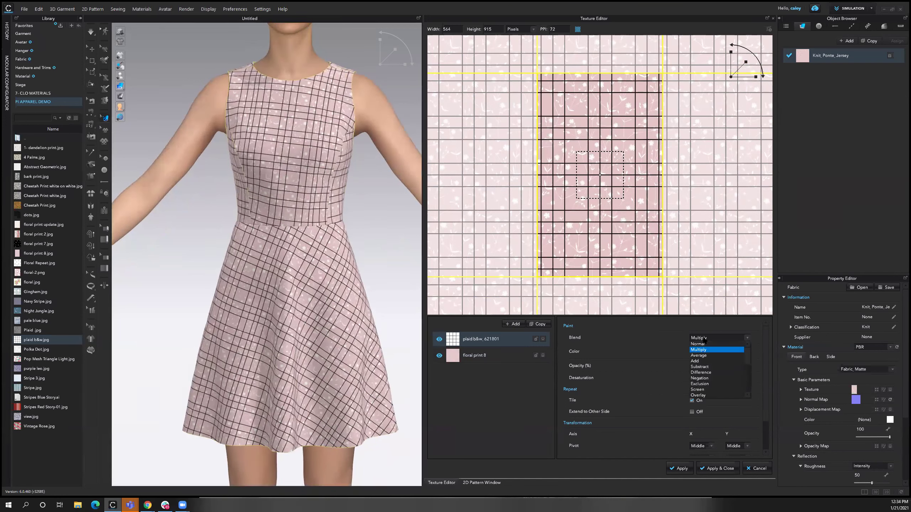
{"action": "left_click", "coordinate": [702, 395]}
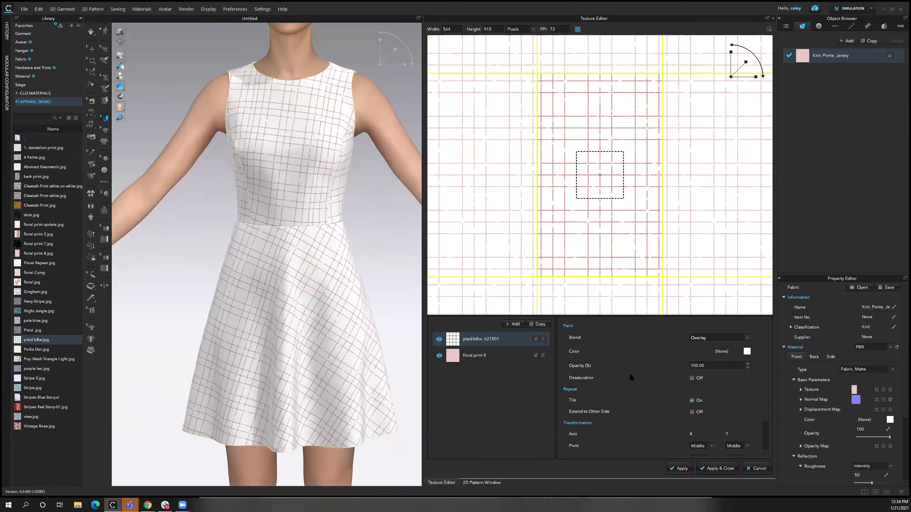
{"action": "right_click_drag", "start_coordinate": [304, 259], "coordinate": [334, 206]}
{"action": "left_click", "coordinate": [711, 338]}
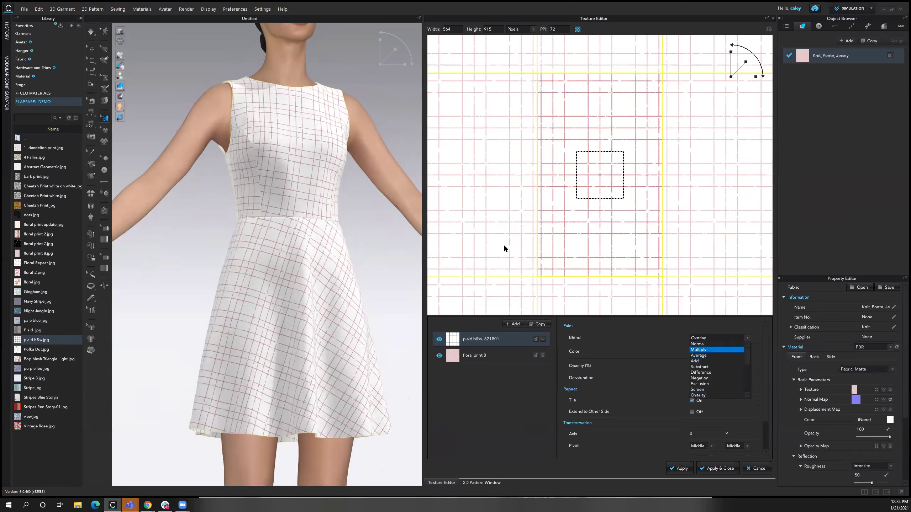
{"action": "right_click_drag", "start_coordinate": [282, 270], "coordinate": [255, 289]}
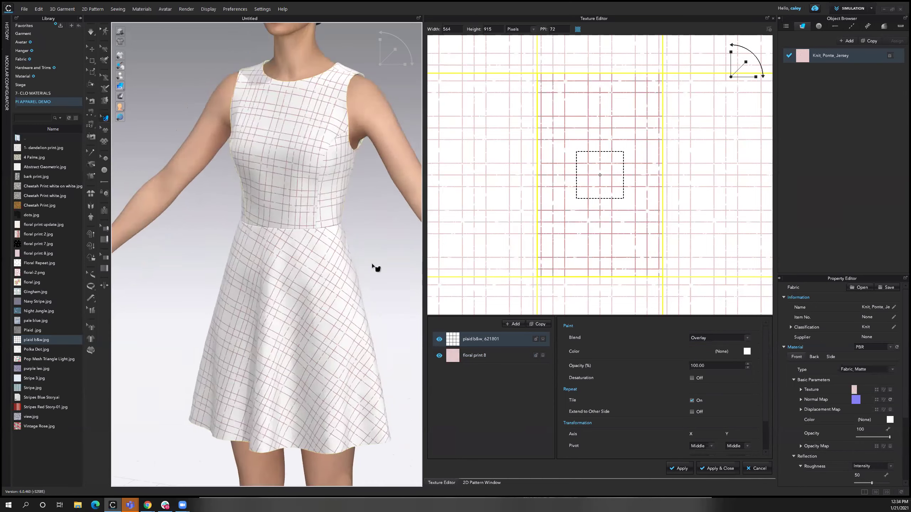
{"action": "left_click", "coordinate": [374, 268]}
- Rotate the plaid straight on the front bodice, check from the side, and Apply & Close
{"action": "left_click_drag", "start_coordinate": [262, 138], "coordinate": [297, 162]}
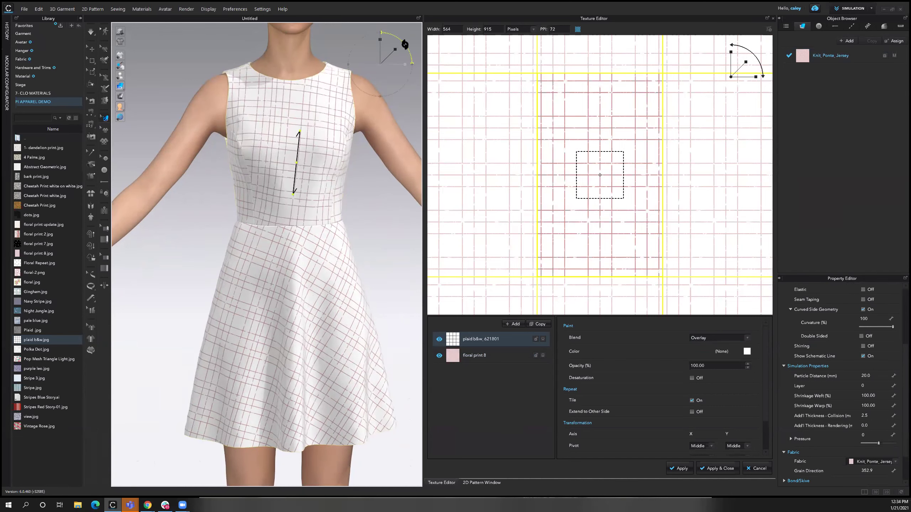
{"action": "left_click_drag", "start_coordinate": [401, 42], "coordinate": [401, 41]}
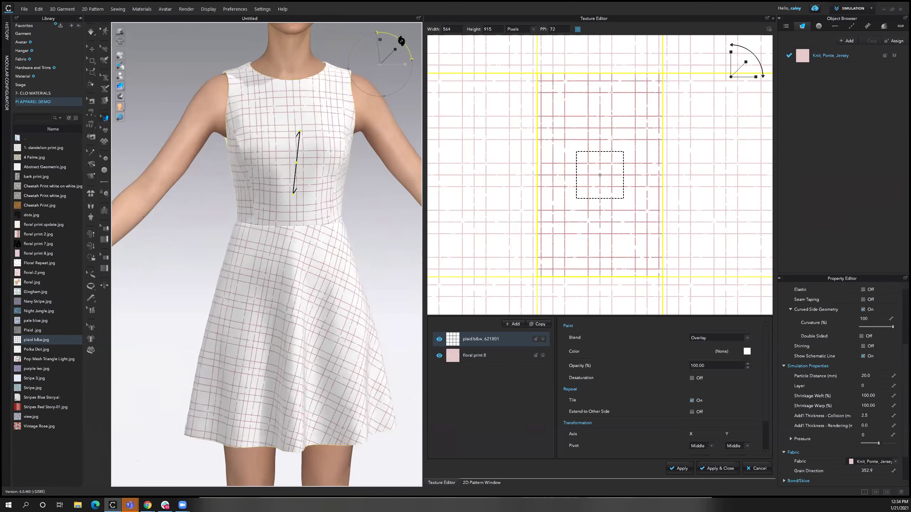
{"action": "left_click", "coordinate": [381, 239]}
{"action": "scroll", "coordinate": [349, 240], "scroll_direction": "down", "scroll_amount": 2}
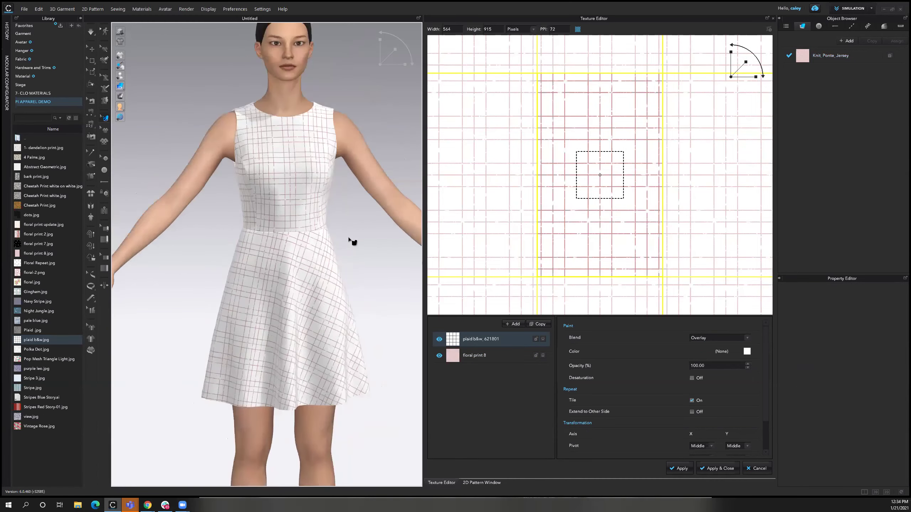
{"action": "right_click_drag", "start_coordinate": [237, 230], "coordinate": [297, 220]}
{"action": "key", "text": "2"}
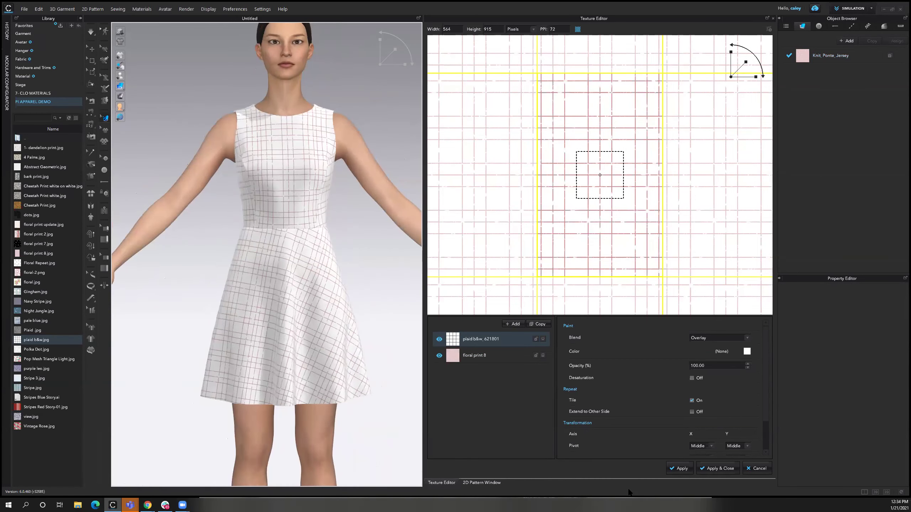
{"action": "left_click", "coordinate": [724, 470]}
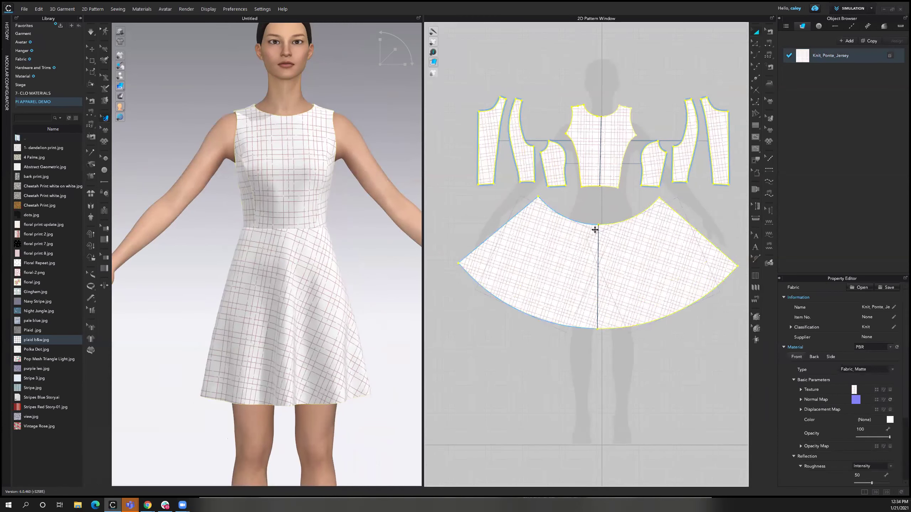
- Dismiss the texture file browser and orbit the avatar to inspect the plaid dress
{"action": "left_click", "coordinate": [854, 390]}
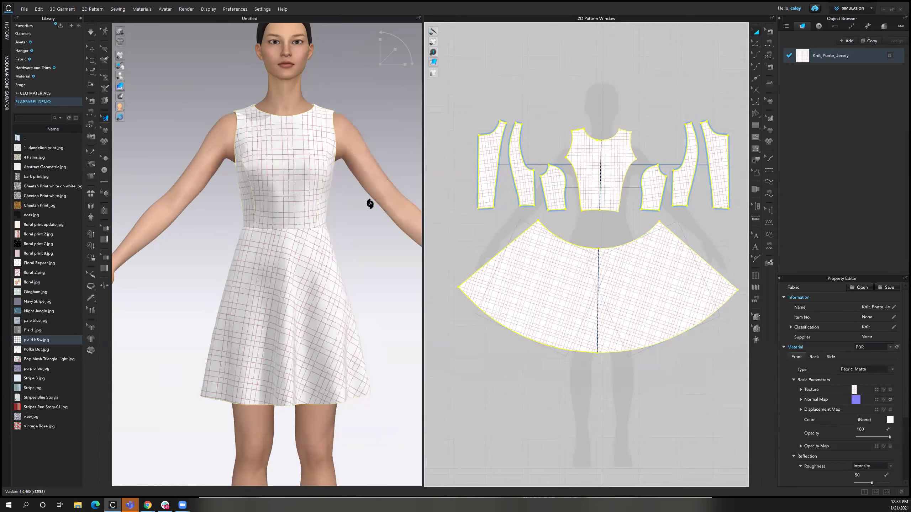
{"action": "right_click_drag", "start_coordinate": [368, 199], "coordinate": [339, 293]}
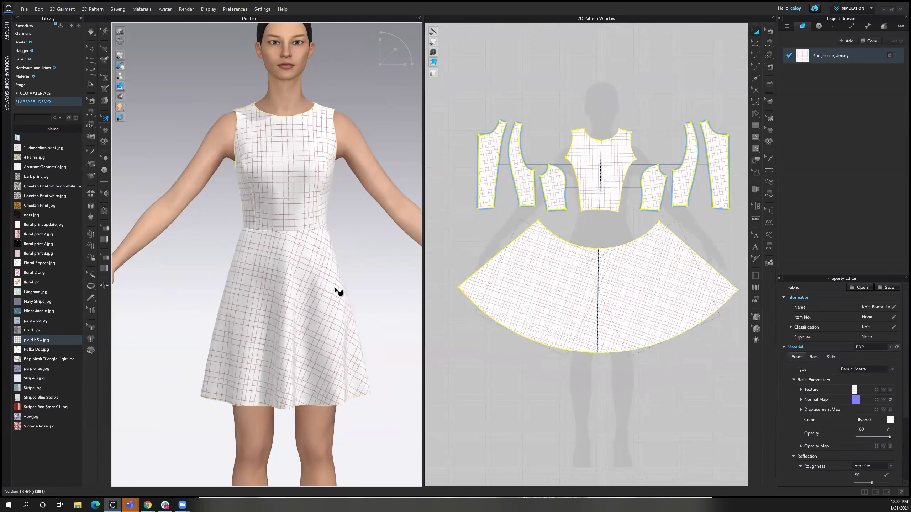
{"action": "right_click_drag", "start_coordinate": [297, 258], "coordinate": [408, 287]}
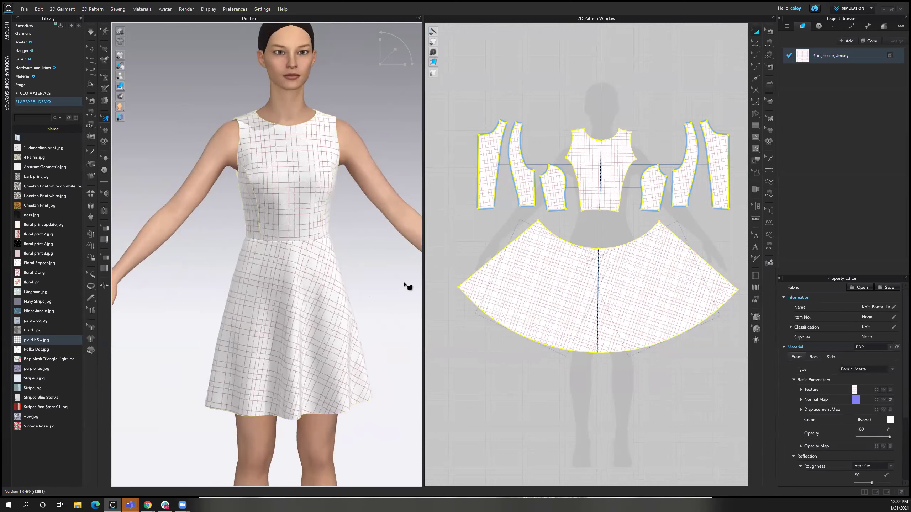
{"action": "right_click_drag", "start_coordinate": [351, 309], "coordinate": [332, 306]}
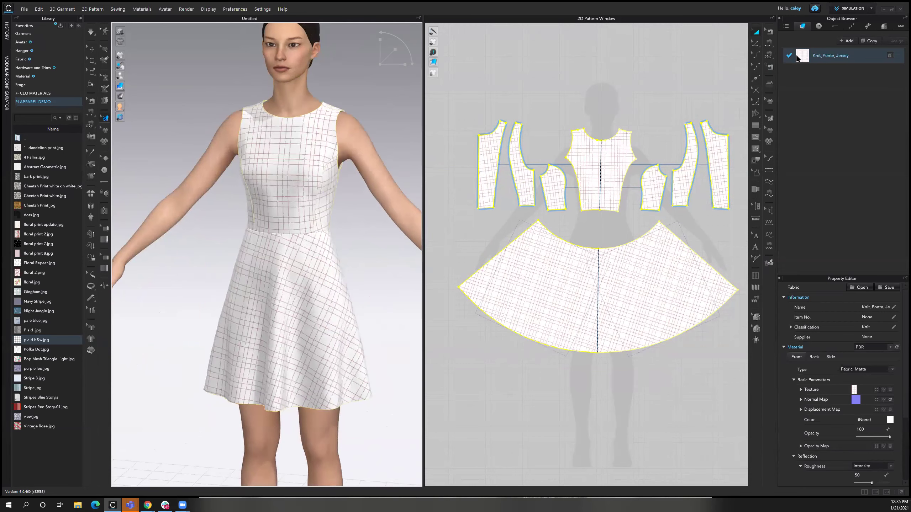
- Duplicate the plaid fabric and assign the copy to both bodice side panels
{"action": "middle_click_drag", "start_coordinate": [626, 142], "coordinate": [624, 113]}
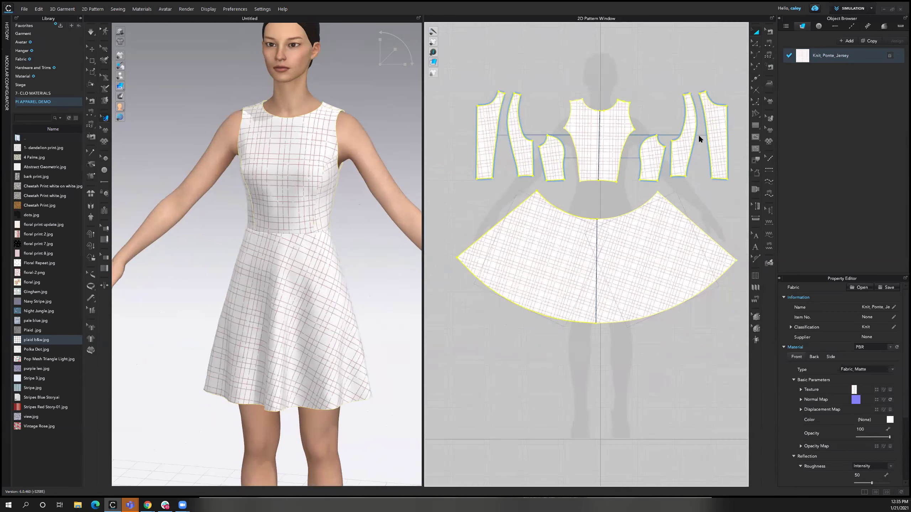
{"action": "left_click", "coordinate": [867, 41]}
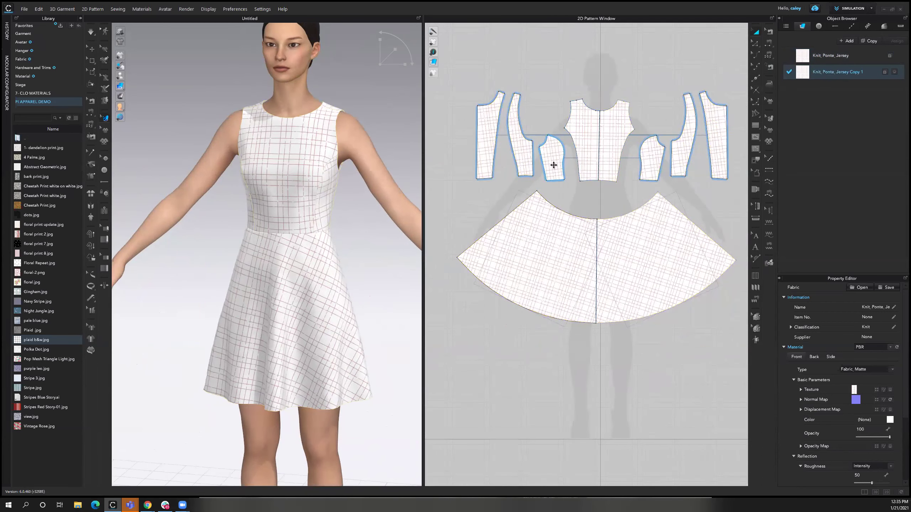
{"action": "left_click", "coordinate": [553, 164]}
{"action": "left_click", "coordinate": [659, 165], "text": "shift"}
{"action": "left_click", "coordinate": [897, 73]}
{"action": "right_click_drag", "start_coordinate": [659, 118], "coordinate": [657, 130]}
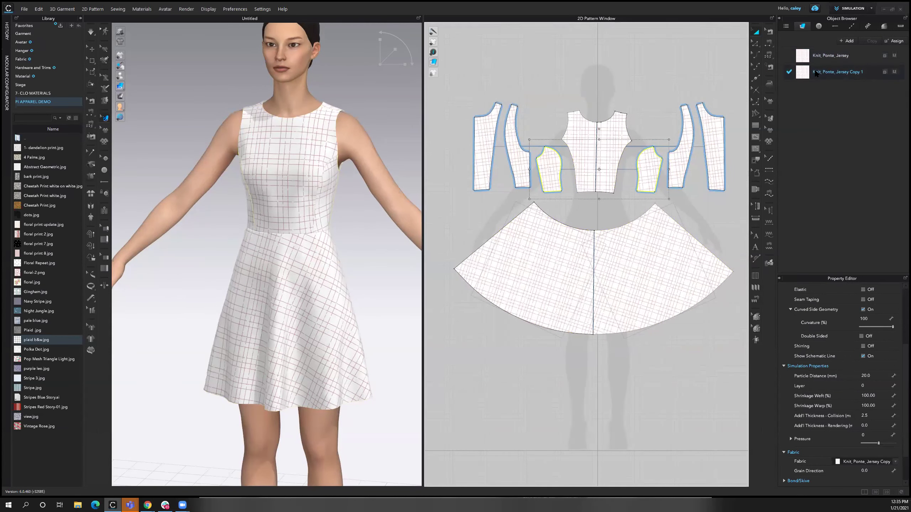
{"action": "right_click_drag", "start_coordinate": [329, 213], "coordinate": [209, 195]}
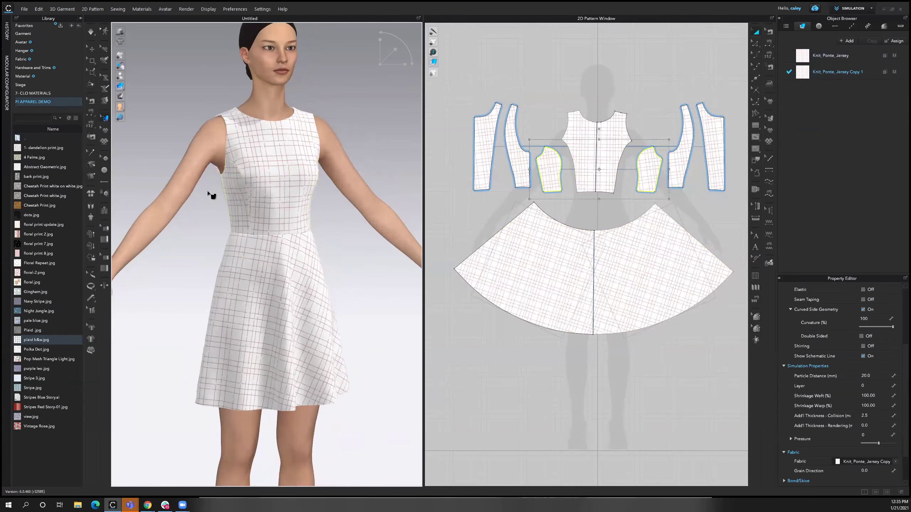
- In the copied fabric's Texture Editor, set the plaid layer's Blend mode to Multiply
{"action": "left_click", "coordinate": [91, 49]}
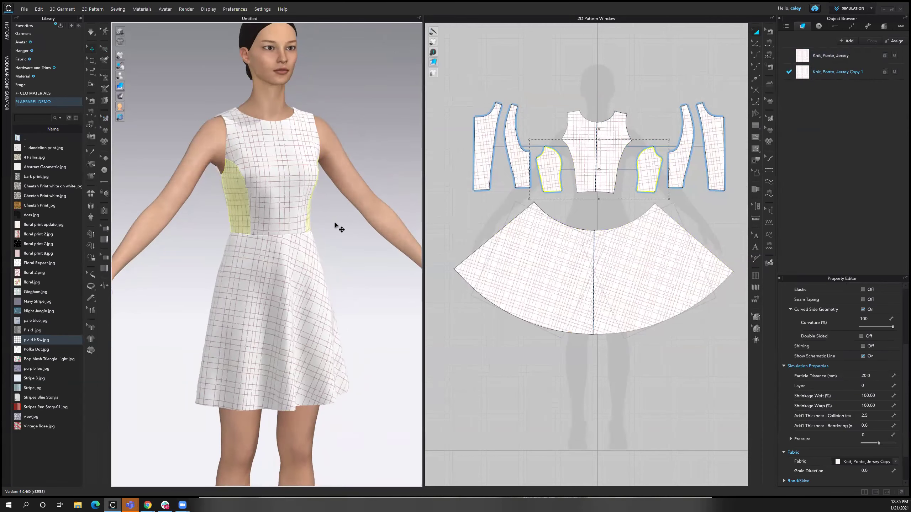
{"action": "scroll", "coordinate": [604, 163], "scroll_direction": "up", "scroll_amount": 4}
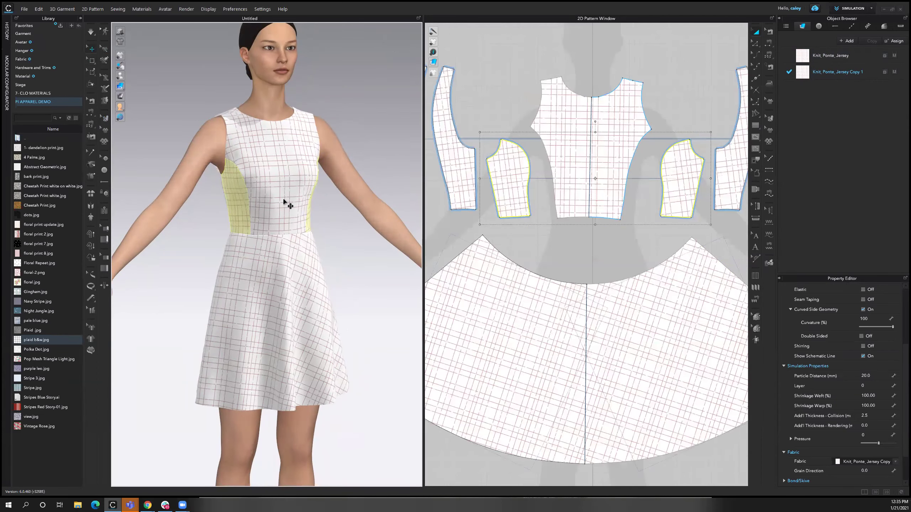
{"action": "right_click_drag", "start_coordinate": [207, 206], "coordinate": [297, 205]}
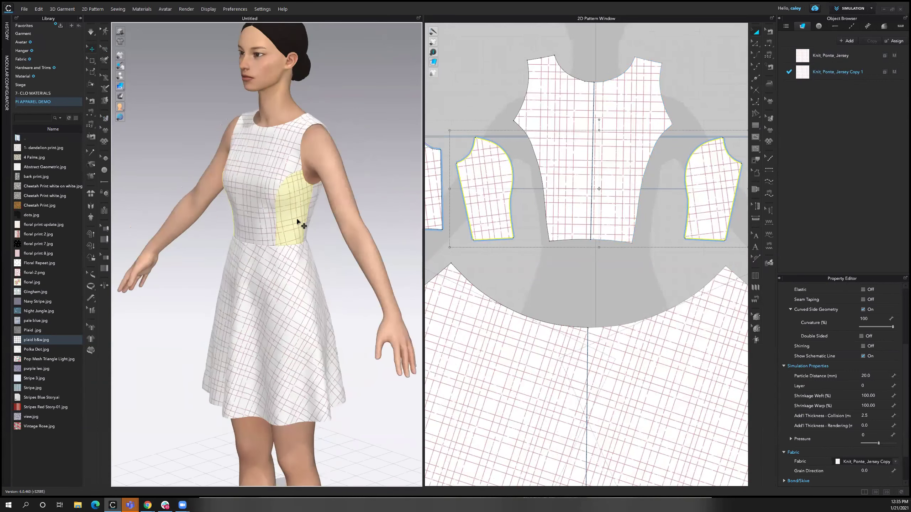
{"action": "left_click", "coordinate": [803, 74]}
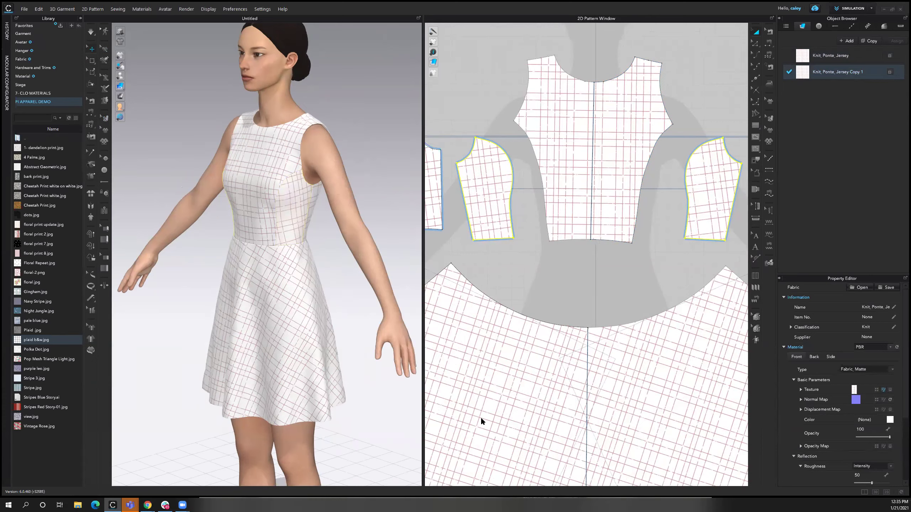
{"action": "double_click", "coordinate": [480, 418]}
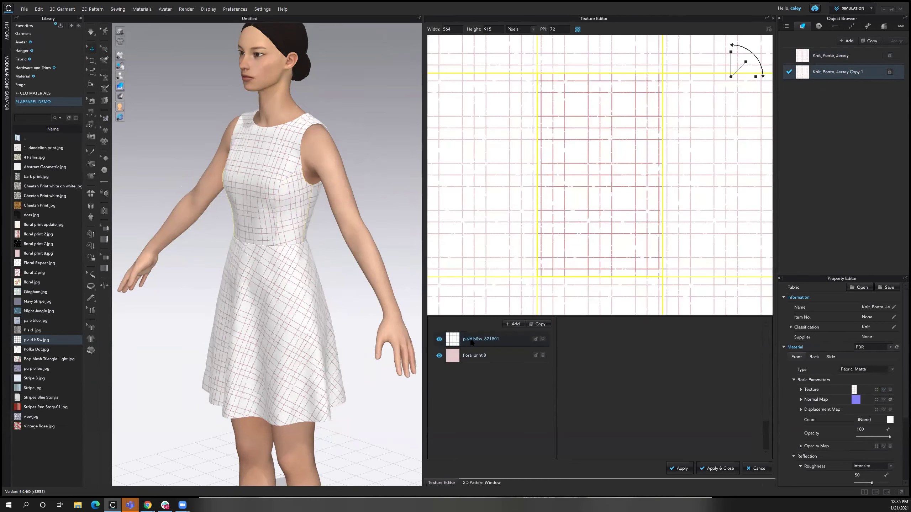
{"action": "left_click", "coordinate": [471, 341]}
{"action": "left_click", "coordinate": [721, 341]}
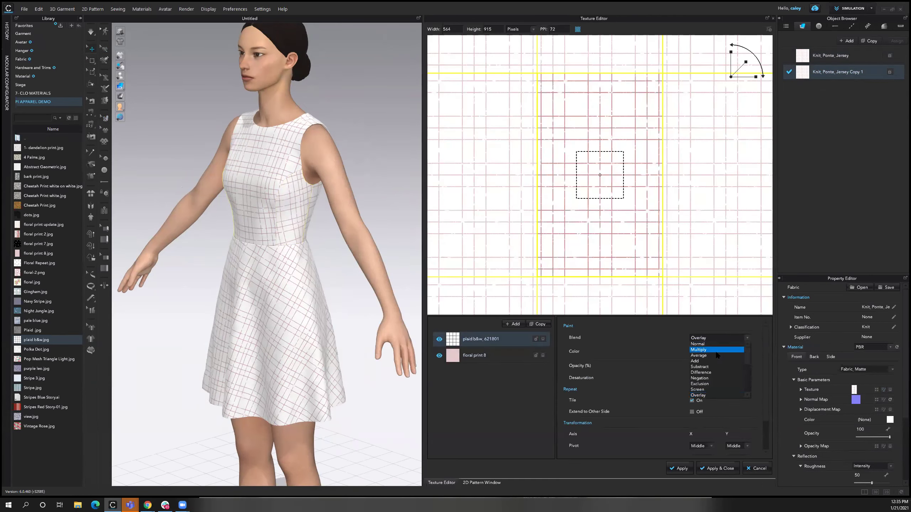
{"action": "left_click", "coordinate": [718, 348]}
- Apply the texture change and inspect the pink floral plaid side panels on the model
{"action": "right_click_drag", "start_coordinate": [358, 291], "coordinate": [410, 286]}
{"action": "middle_click_drag", "start_coordinate": [221, 163], "coordinate": [258, 88]}
{"action": "right_click_drag", "start_coordinate": [280, 109], "coordinate": [256, 110]}
{"action": "left_click", "coordinate": [723, 469]}
{"action": "right_click_drag", "start_coordinate": [346, 183], "coordinate": [526, 261]}
{"action": "scroll", "coordinate": [606, 362], "scroll_direction": "down", "scroll_amount": 6}
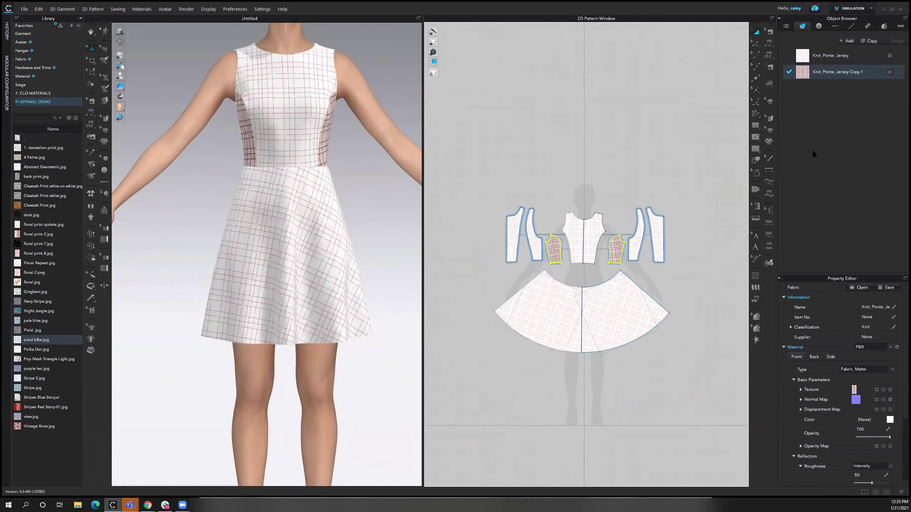
- In Print Layout, reset the Knit_Ponte_Jersey Copy 1 pieces to their default arrangement
{"action": "left_click", "coordinate": [872, 8]}
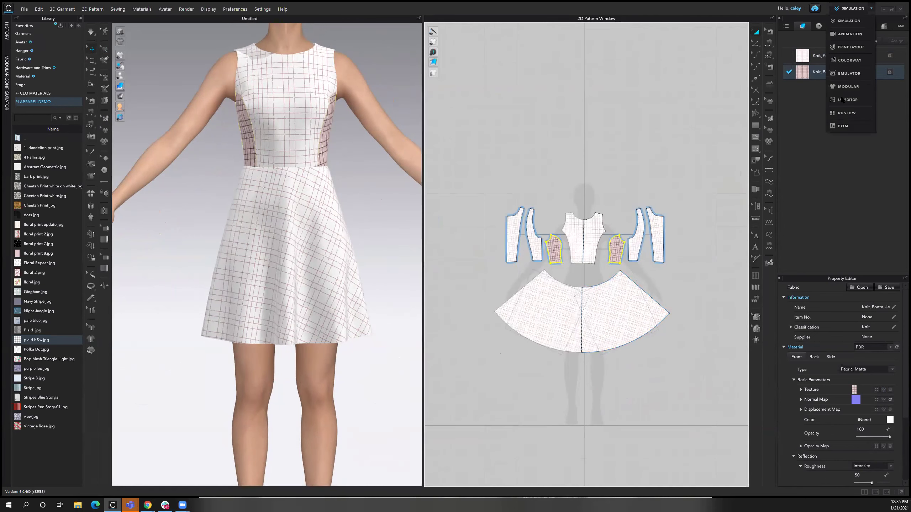
{"action": "left_click", "coordinate": [854, 48]}
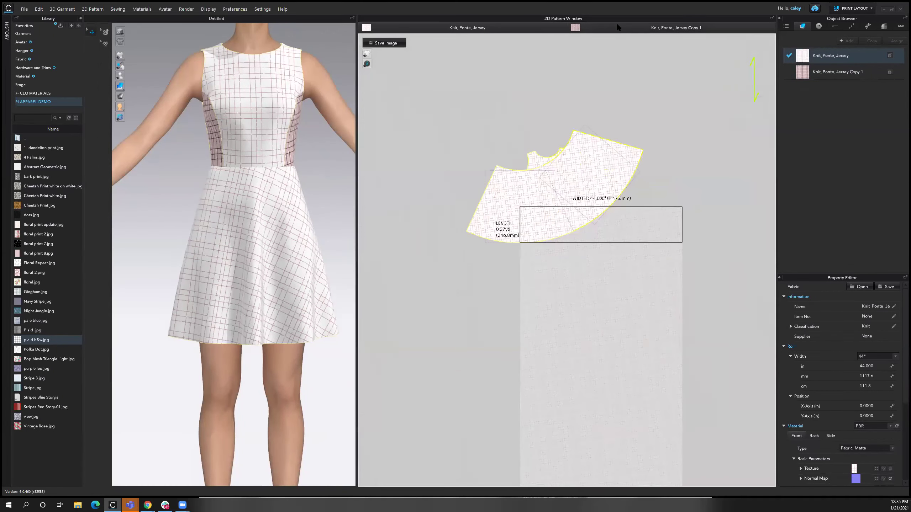
{"action": "left_click", "coordinate": [616, 24]}
{"action": "right_click", "coordinate": [611, 196]}
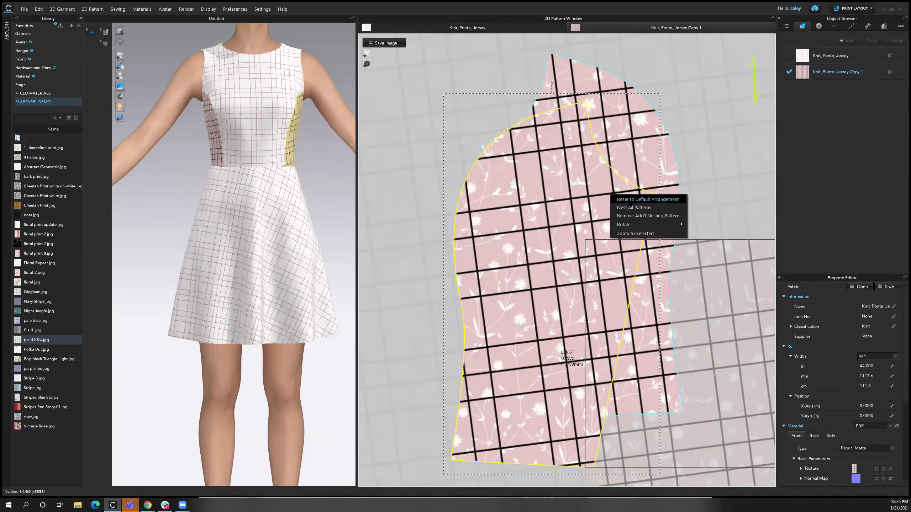
{"action": "left_click", "coordinate": [630, 202]}
- Set the Knit_Ponte_Jersey Copy 1 roll width to 58 inches
{"action": "scroll", "coordinate": [685, 299], "scroll_direction": "down", "scroll_amount": 5}
{"action": "middle_click_drag", "start_coordinate": [684, 299], "coordinate": [384, 164]}
{"action": "scroll", "coordinate": [556, 194], "scroll_direction": "down", "scroll_amount": 4}
{"action": "middle_click_drag", "start_coordinate": [612, 160], "coordinate": [619, 163]}
{"action": "left_click", "coordinate": [880, 356]}
{"action": "left_click", "coordinate": [875, 377]}
{"action": "scroll", "coordinate": [580, 219], "scroll_direction": "down", "scroll_amount": 3}
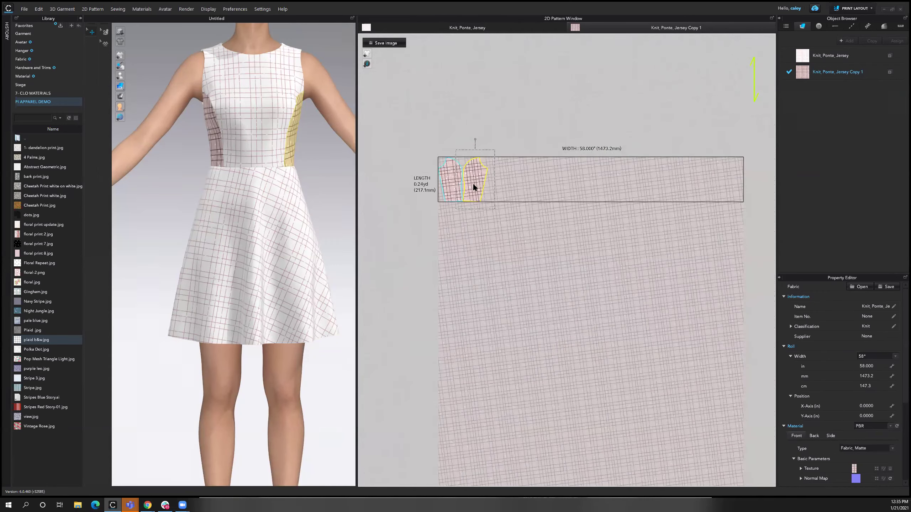
{"action": "scroll", "coordinate": [465, 176], "scroll_direction": "up", "scroll_amount": 3}
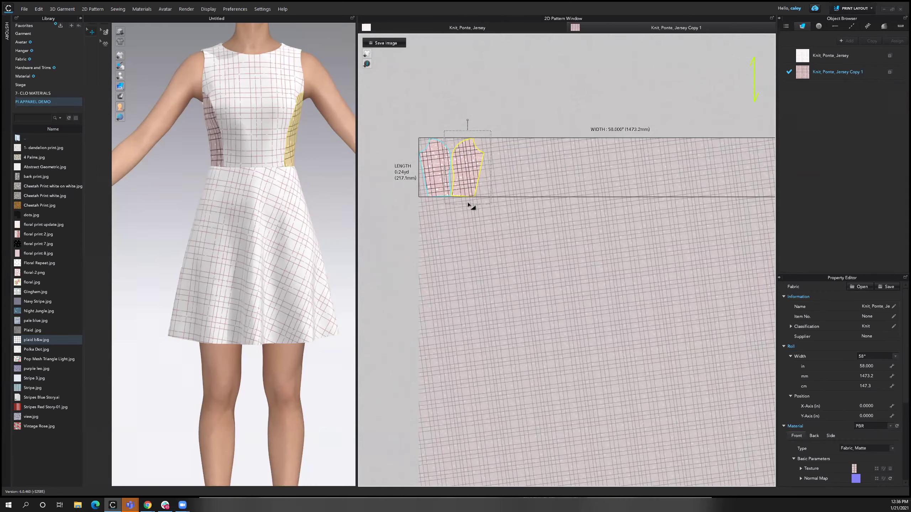
- Arrange the main Knit_Ponte_Jersey pieces within the roll and set its width to 58 inches
{"action": "left_click", "coordinate": [448, 31]}
{"action": "scroll", "coordinate": [550, 193], "scroll_direction": "down", "scroll_amount": 5}
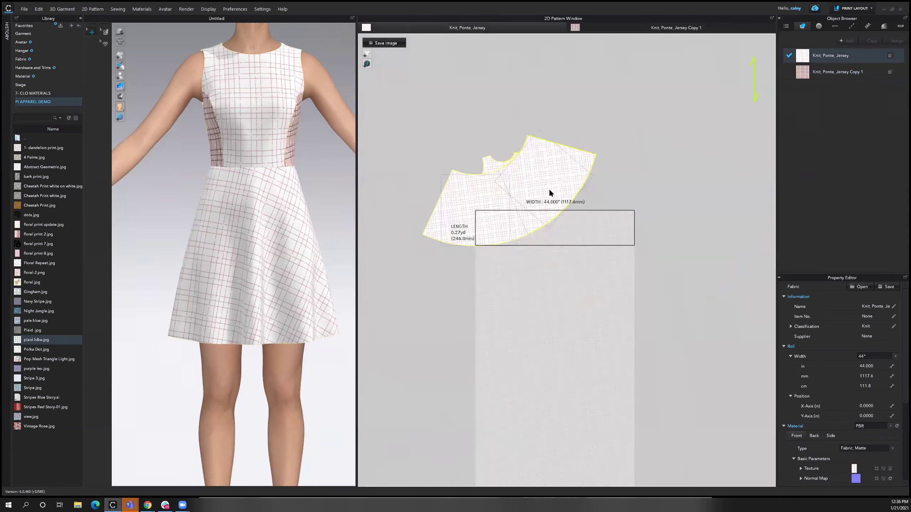
{"action": "right_click", "coordinate": [550, 192]}
{"action": "left_click", "coordinate": [567, 200]}
{"action": "middle_click_drag", "start_coordinate": [567, 318], "coordinate": [549, 162]}
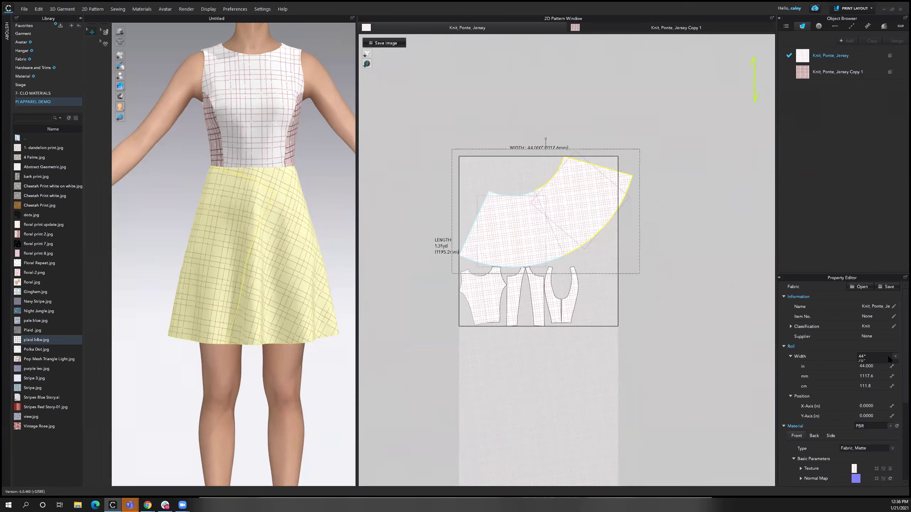
{"action": "left_click", "coordinate": [871, 357]}
{"action": "left_click", "coordinate": [861, 381]}
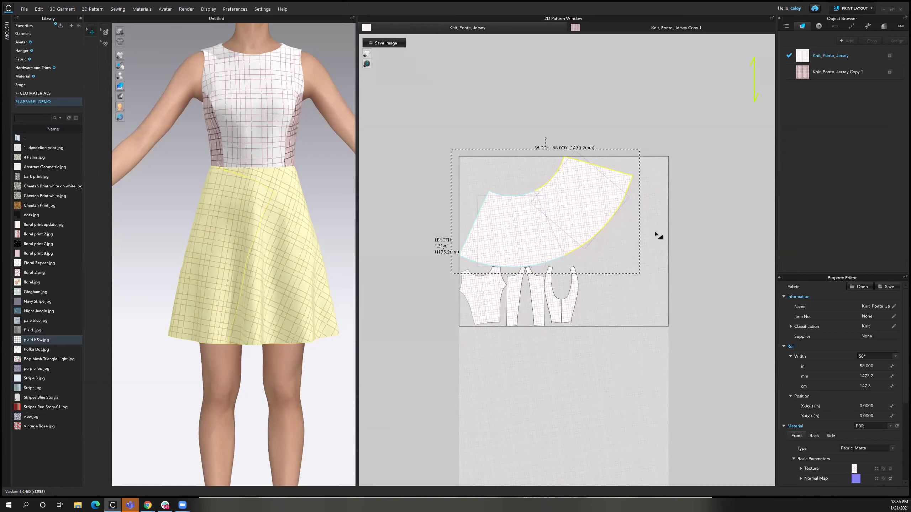
{"action": "left_click", "coordinate": [709, 129]}
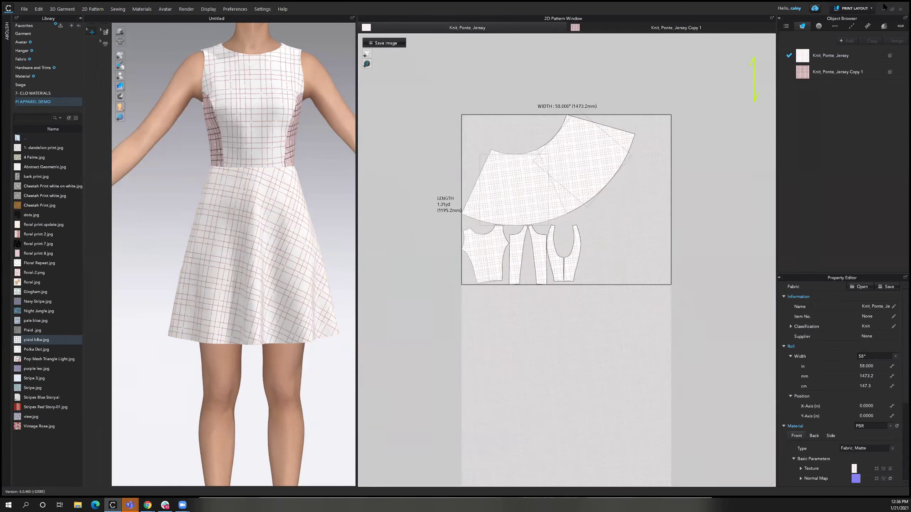
{"action": "left_click", "coordinate": [871, 8]}
- Return to Simulation, framing the dress and pattern pieces, with the Transform Pattern tool active
{"action": "left_click", "coordinate": [865, 19]}
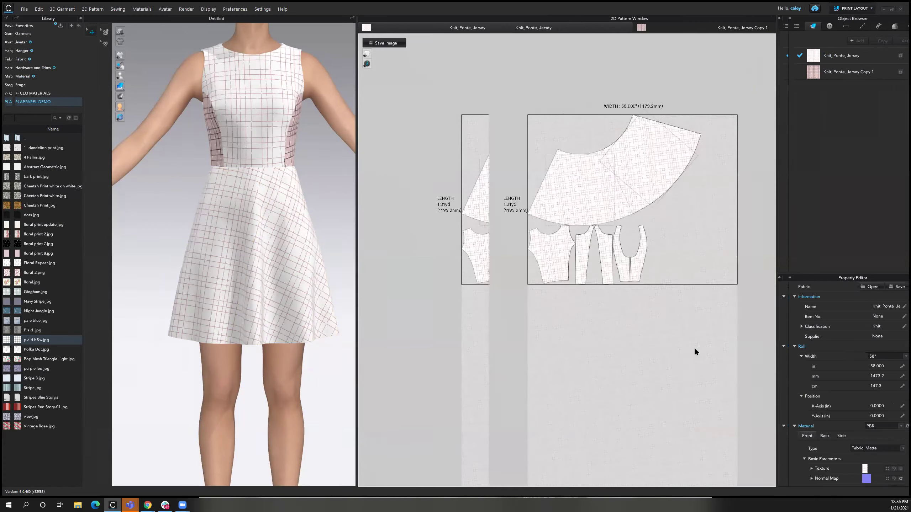
{"action": "right_click_drag", "start_coordinate": [373, 314], "coordinate": [376, 295]}
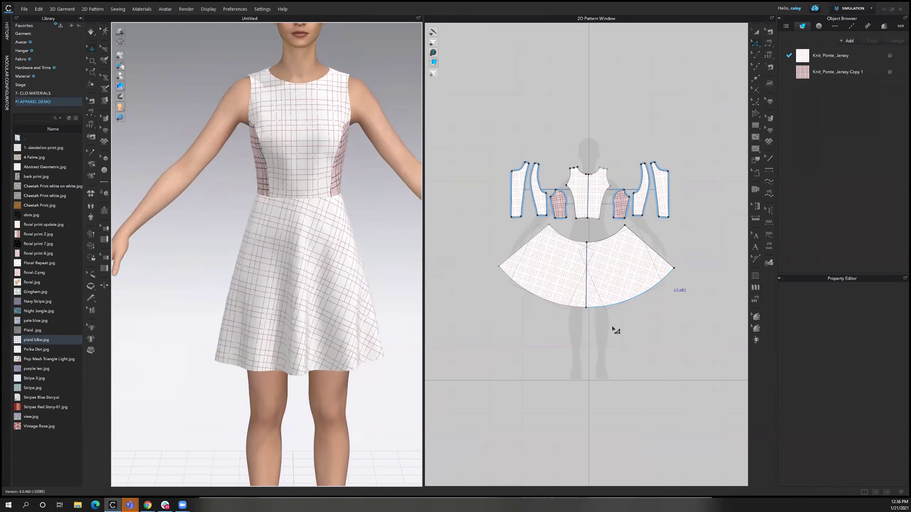
{"action": "middle_click_drag", "start_coordinate": [643, 260], "coordinate": [658, 223]}
{"action": "scroll", "coordinate": [650, 206], "scroll_direction": "up", "scroll_amount": 1}
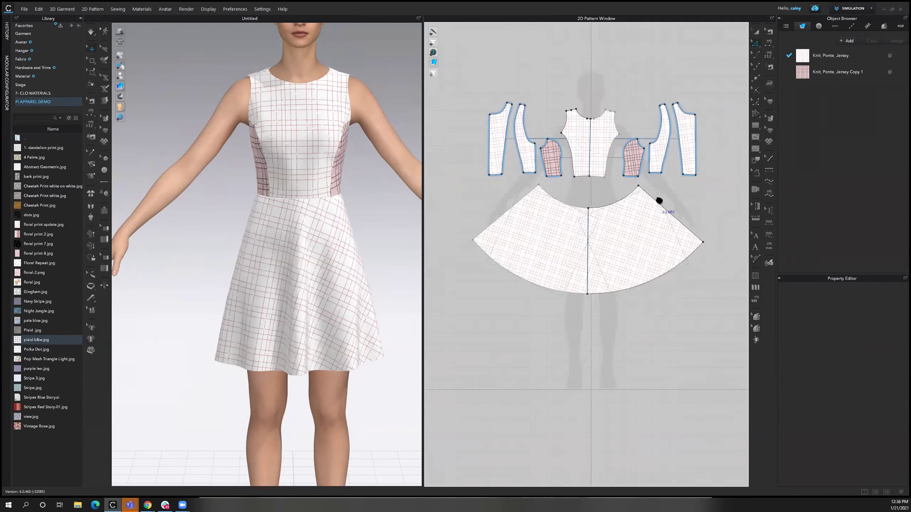
{"action": "scroll", "coordinate": [659, 200], "scroll_direction": "up", "scroll_amount": 1}
{"action": "left_click", "coordinate": [757, 32]}
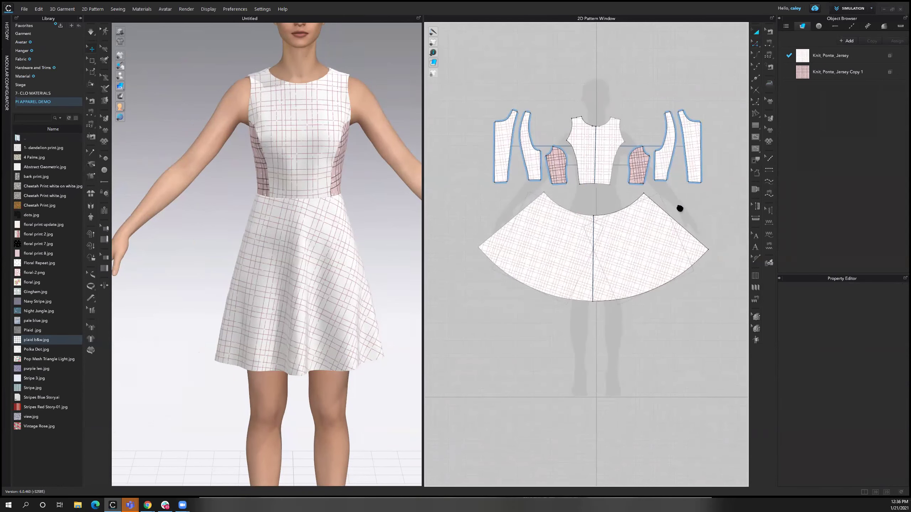
{"action": "right_click_drag", "start_coordinate": [679, 204], "coordinate": [672, 210]}
{"action": "middle_click_drag", "start_coordinate": [223, 257], "coordinate": [221, 255]}
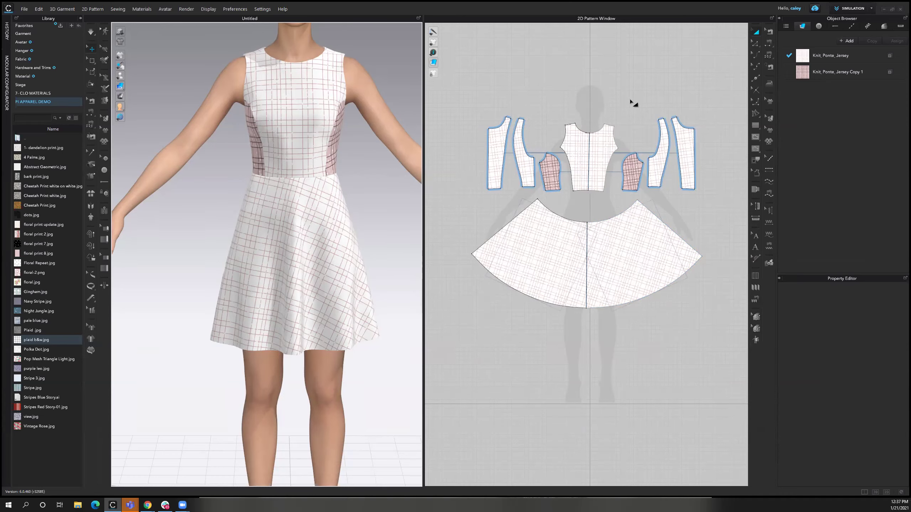
- Cut and sew the skirt pattern along its centre line with the Edit Pattern tool
{"action": "scroll", "coordinate": [584, 265], "scroll_direction": "up", "scroll_amount": 2}
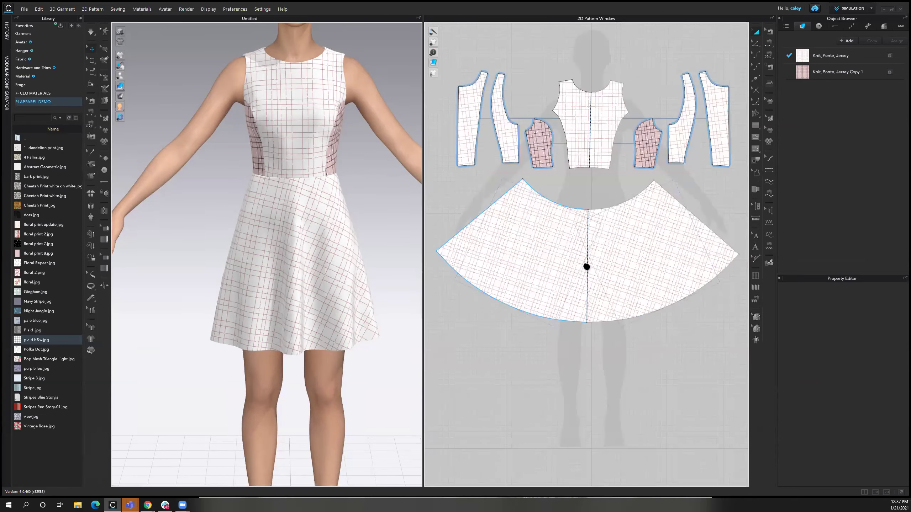
{"action": "left_click", "coordinate": [755, 43]}
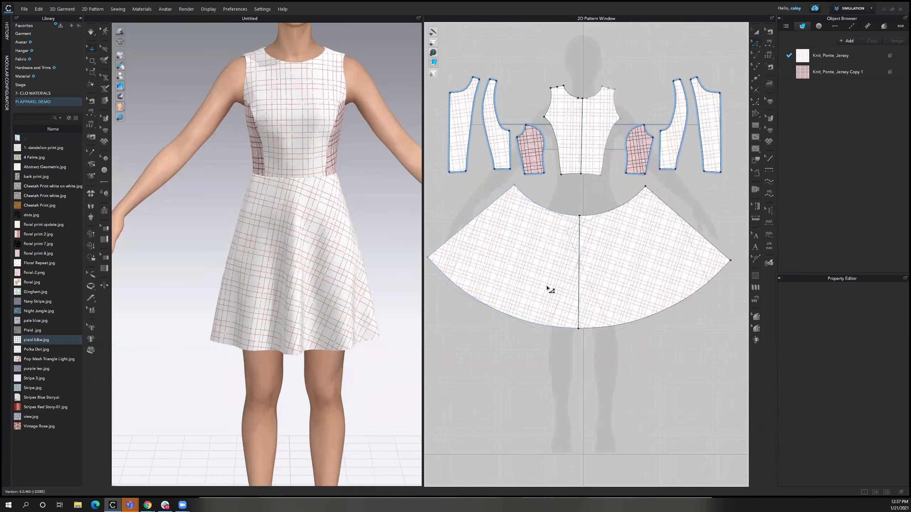
{"action": "right_click", "coordinate": [580, 283]}
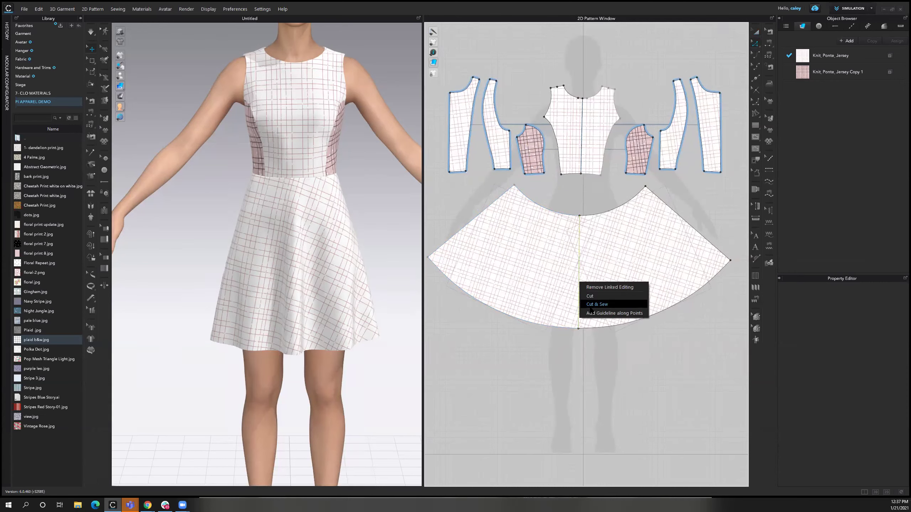
{"action": "left_click", "coordinate": [591, 305]}
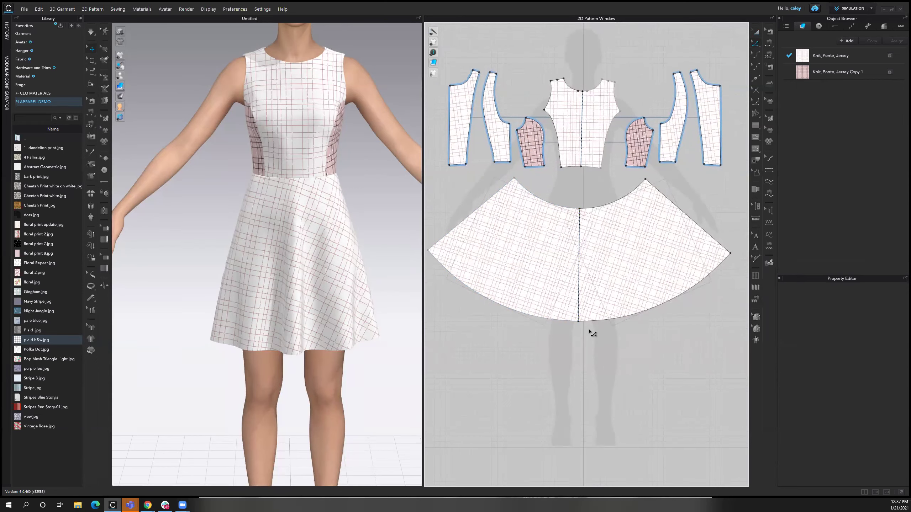
- Orbit to a side view and select the skirt on the avatar to inspect the split
{"action": "right_click_drag", "start_coordinate": [297, 197], "coordinate": [281, 190]}
{"action": "left_click", "coordinate": [281, 190]}
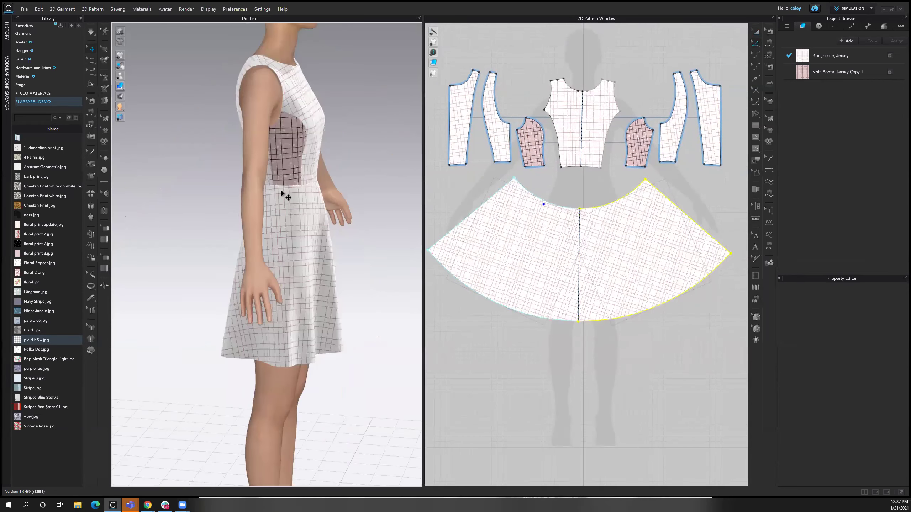
{"action": "middle_click_drag", "start_coordinate": [359, 219], "coordinate": [363, 242]}
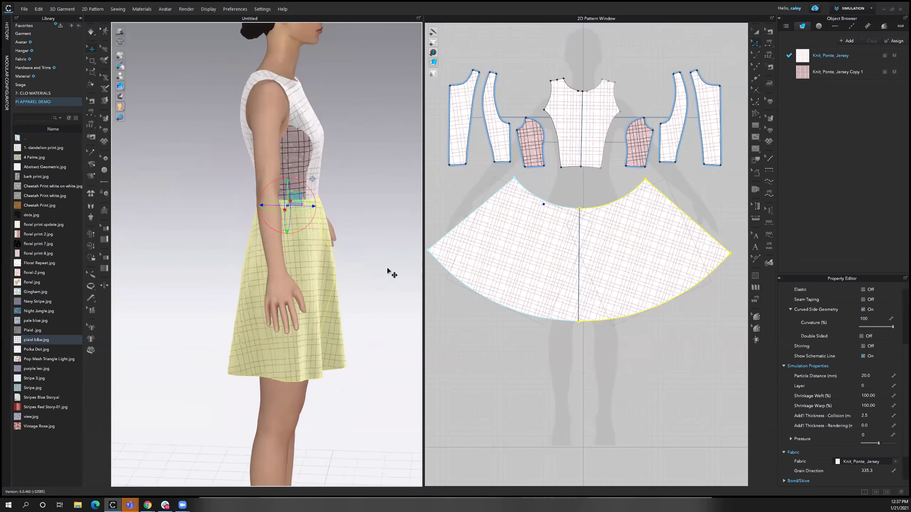
{"action": "left_click", "coordinate": [392, 271]}
{"action": "left_click", "coordinate": [288, 200]}
{"action": "left_click", "coordinate": [295, 220]}
{"action": "left_click", "coordinate": [287, 204]}
- Start an internal line from a point on the skirt waist, then abandon it and deselect
{"action": "left_click", "coordinate": [755, 136]}
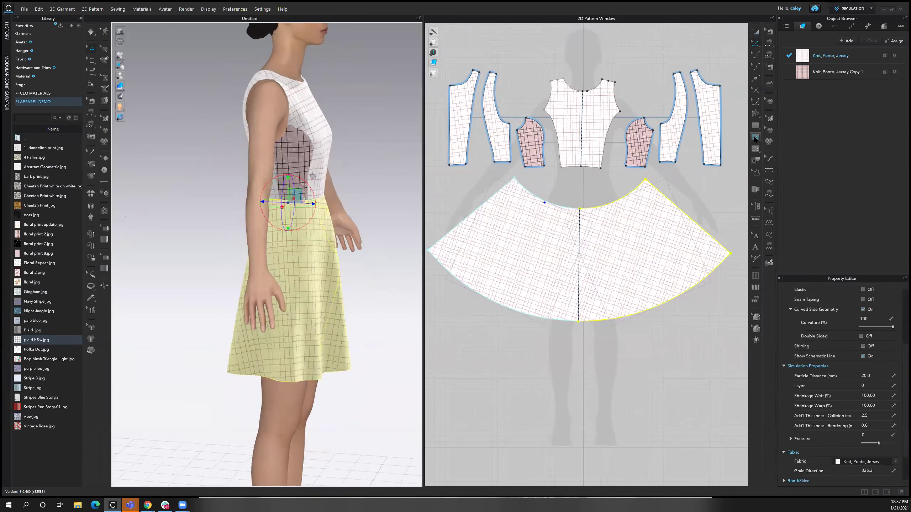
{"action": "left_click", "coordinate": [545, 203]}
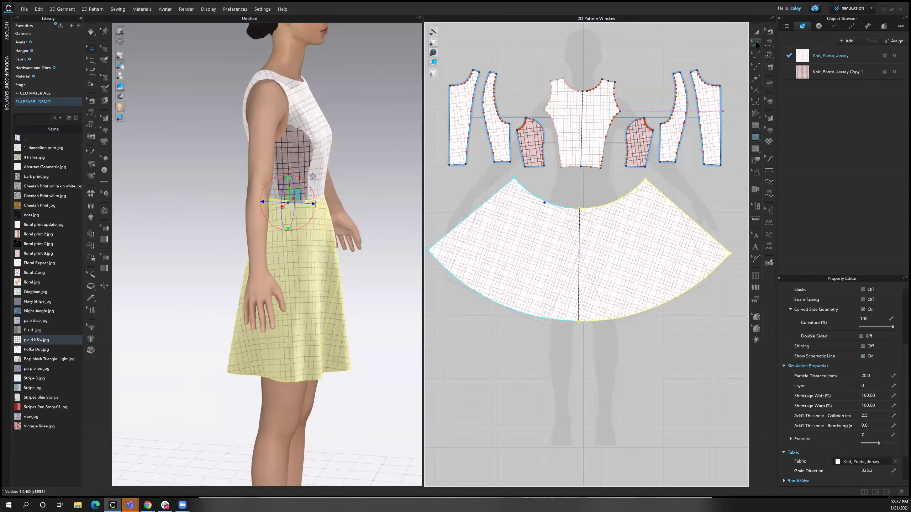
{"action": "left_click", "coordinate": [544, 215]}
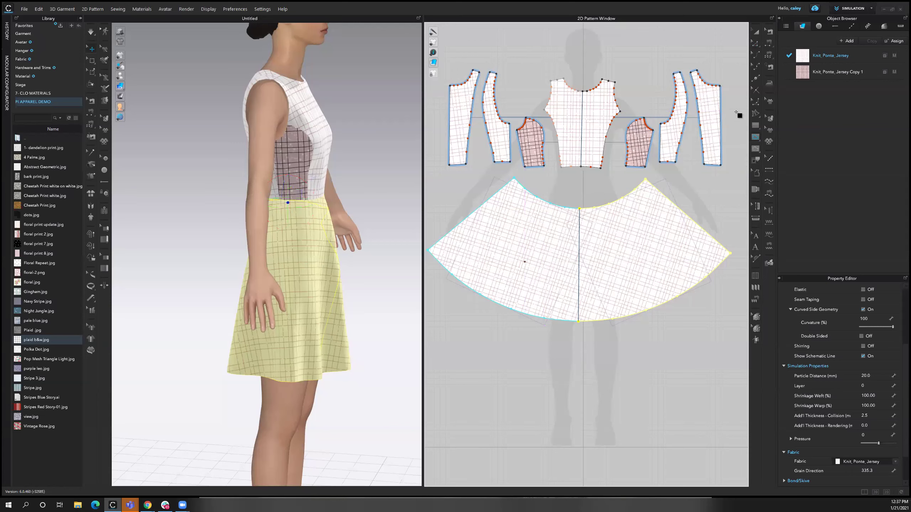
{"action": "left_click", "coordinate": [755, 44]}
{"action": "left_click", "coordinate": [558, 191]}
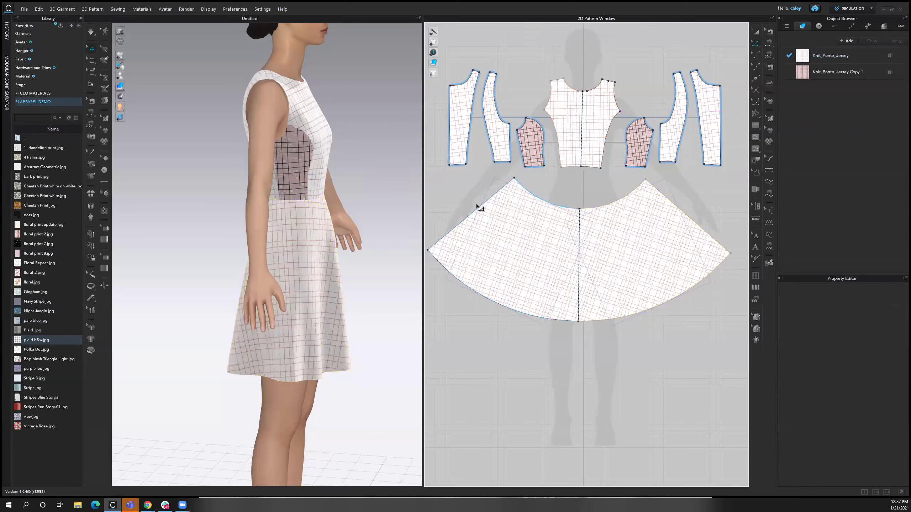
- Offset the skirt's edges as 3-inch internal lines and cut and sew along them
{"action": "right_click", "coordinate": [491, 199]}
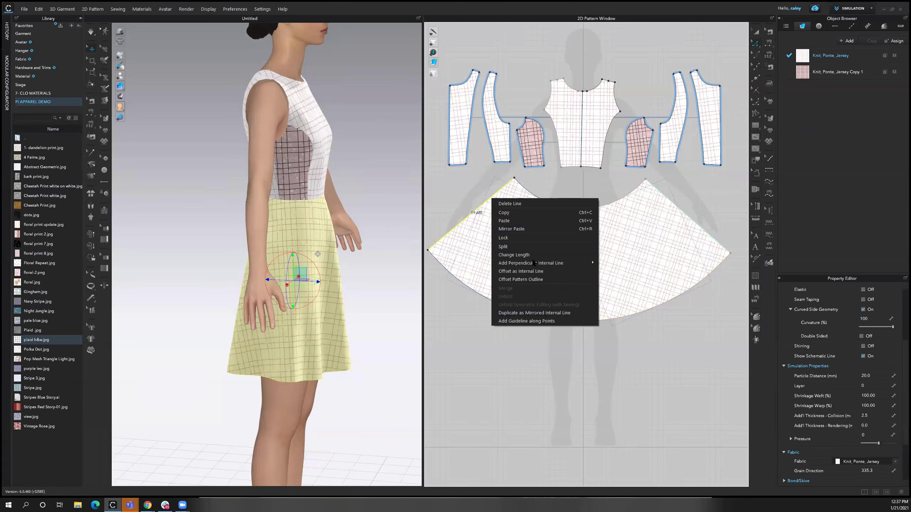
{"action": "left_click", "coordinate": [531, 271]}
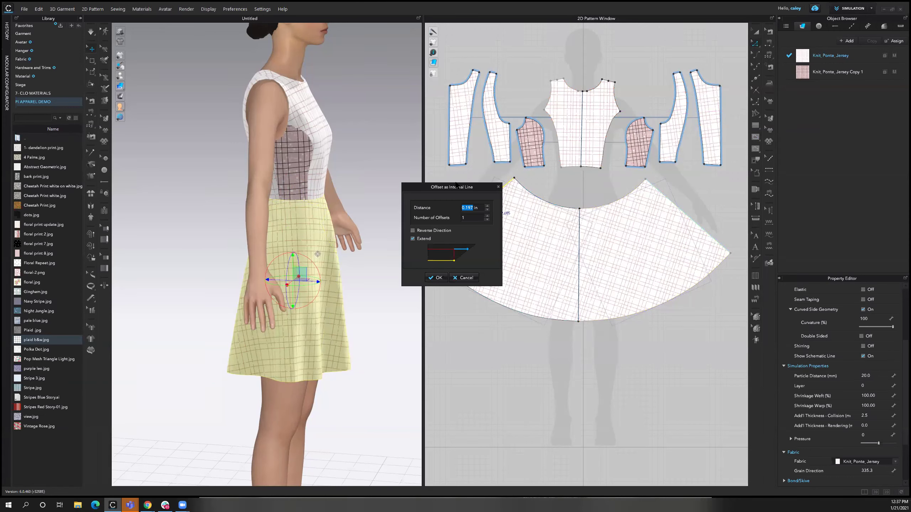
{"action": "left_click_drag", "start_coordinate": [453, 190], "coordinate": [376, 197]}
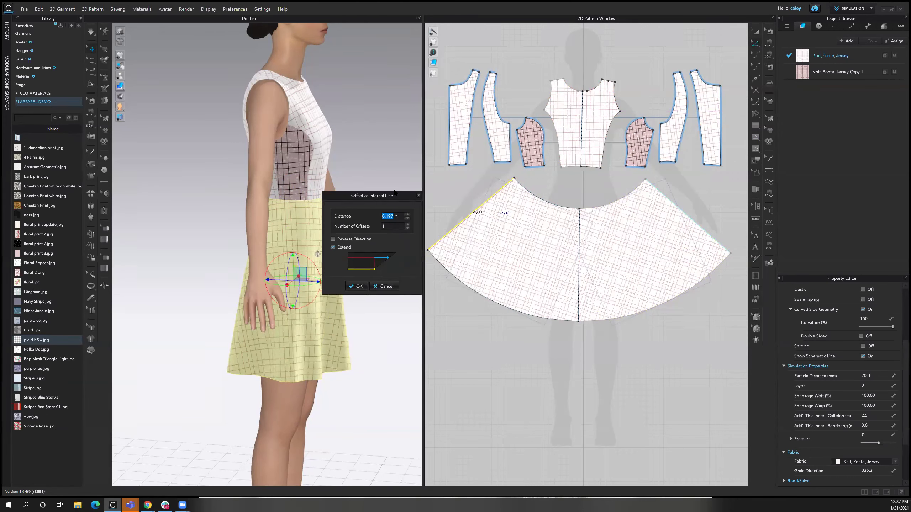
{"action": "type", "text": "3"}
{"action": "left_click", "coordinate": [358, 287]}
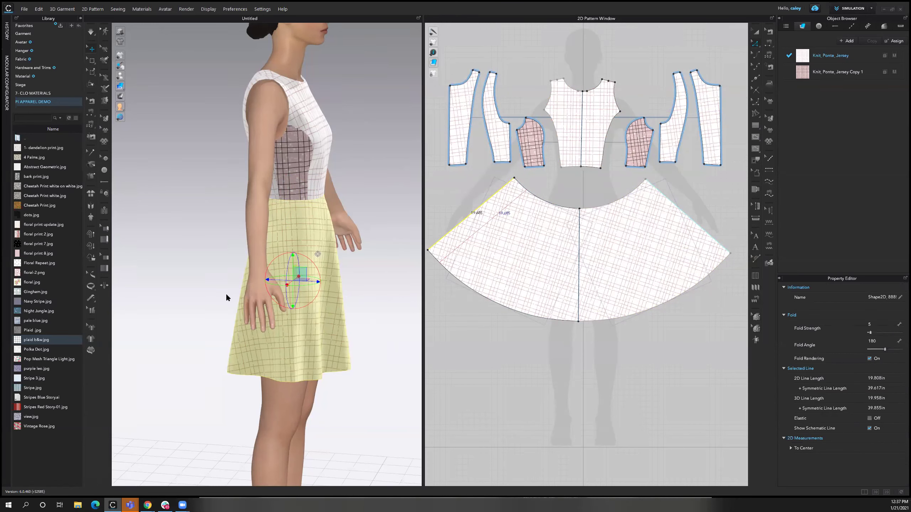
{"action": "right_click_drag", "start_coordinate": [243, 292], "coordinate": [348, 283]}
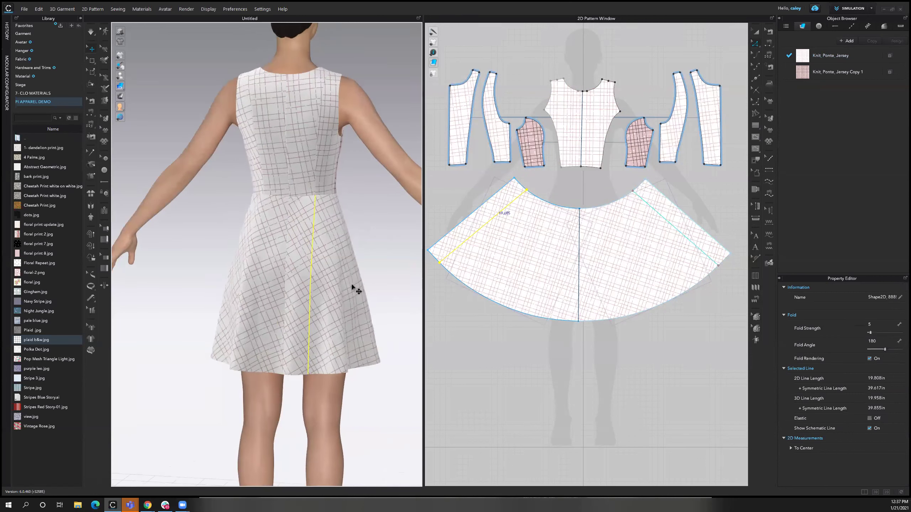
{"action": "right_click", "coordinate": [512, 204]}
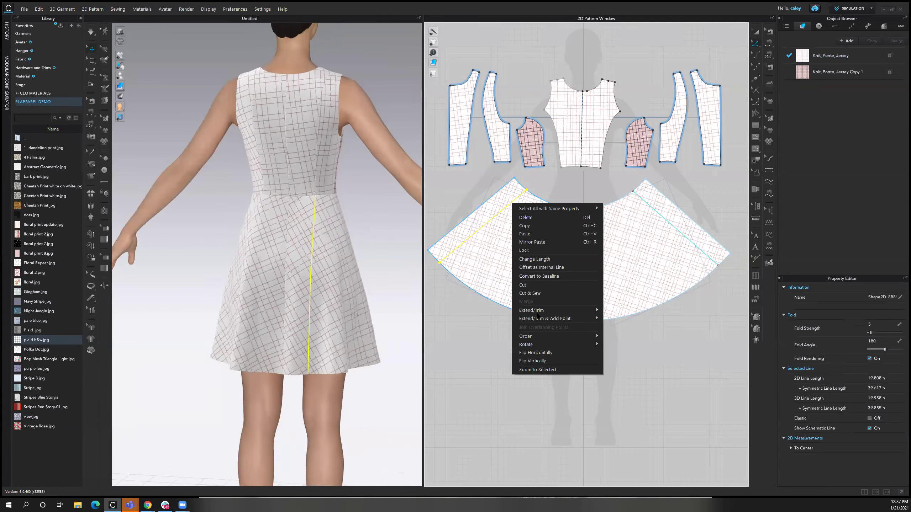
{"action": "left_click", "coordinate": [535, 293]}
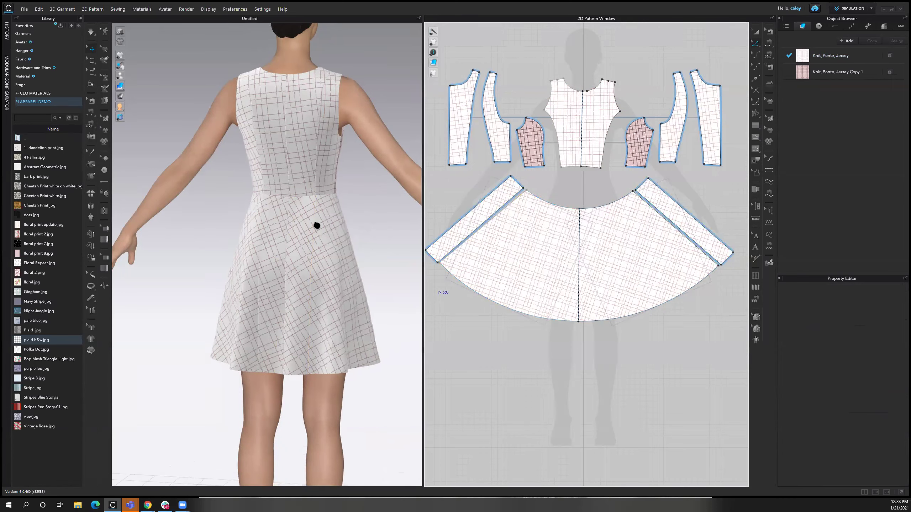
- Assign the pink plaid Knit_Ponte_Jersey Copy 1 fabric to the new skirt side panels
{"action": "scroll", "coordinate": [321, 207], "scroll_direction": "up", "scroll_amount": 3}
{"action": "left_click", "coordinate": [319, 190]}
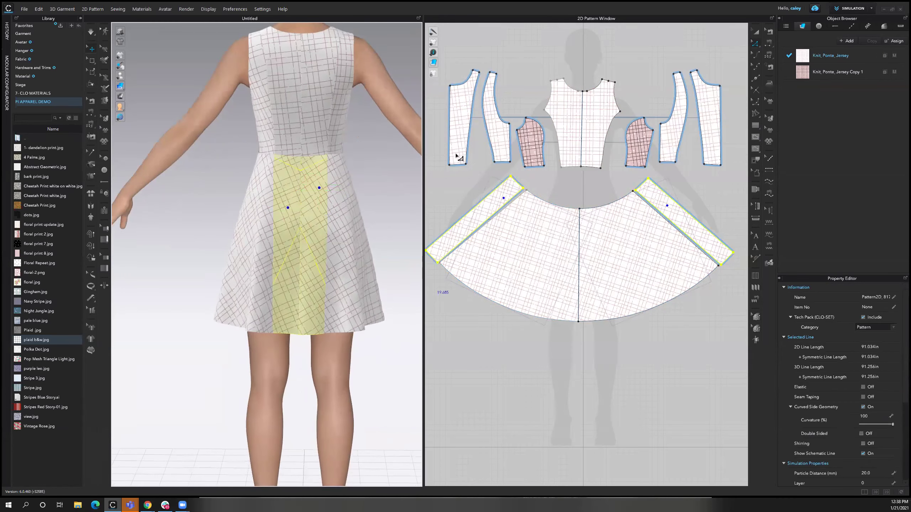
{"action": "left_click", "coordinate": [894, 72]}
{"action": "left_click", "coordinate": [585, 412]}
{"action": "right_click_drag", "start_coordinate": [229, 234], "coordinate": [334, 358]}
- Switch to the Transform Pattern tool and bring up the skirt piece's options
{"action": "left_click", "coordinate": [756, 32]}
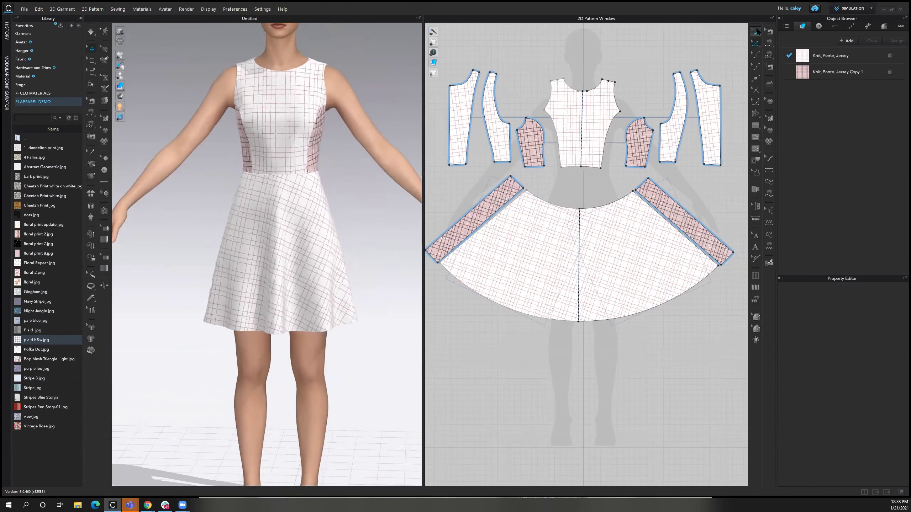
{"action": "right_click_drag", "start_coordinate": [592, 178], "coordinate": [590, 165]}
{"action": "right_click", "coordinate": [619, 168]}
- Orbit the dress to the back and show the Topstitch list, holding only Default Topstitch
{"action": "left_click", "coordinate": [594, 147]}
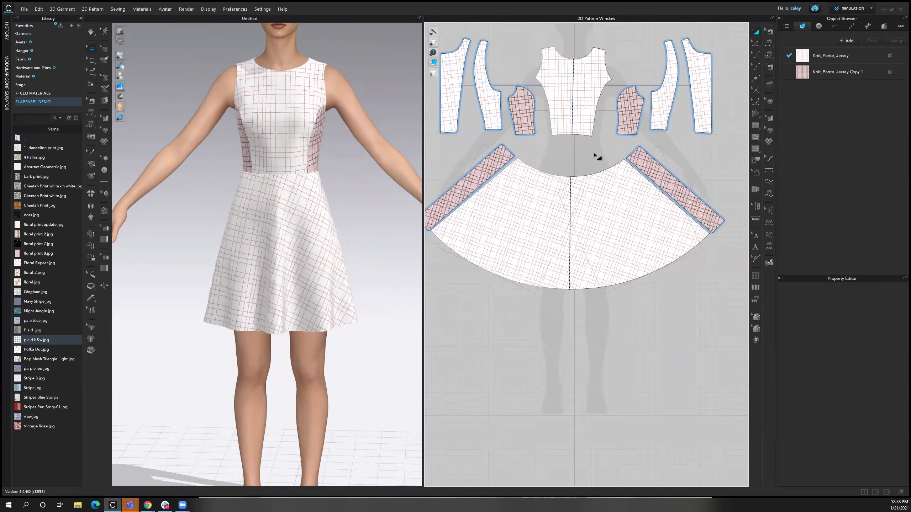
{"action": "right_click_drag", "start_coordinate": [315, 269], "coordinate": [359, 274]}
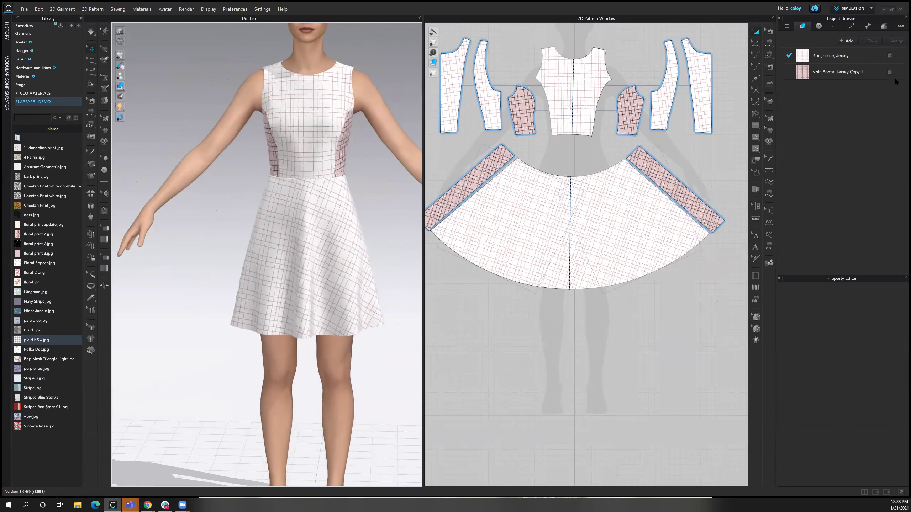
{"action": "left_click", "coordinate": [851, 27]}
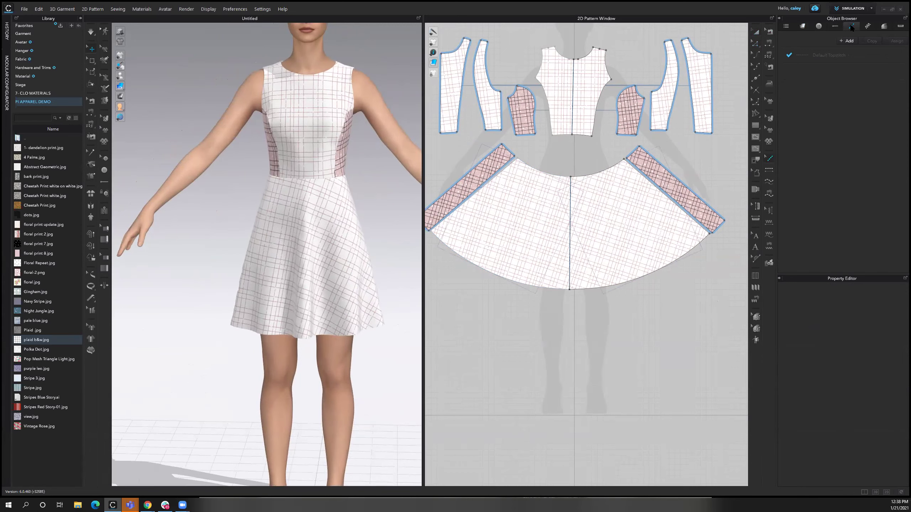
{"action": "scroll", "coordinate": [600, 225], "scroll_direction": "up", "scroll_amount": 2}
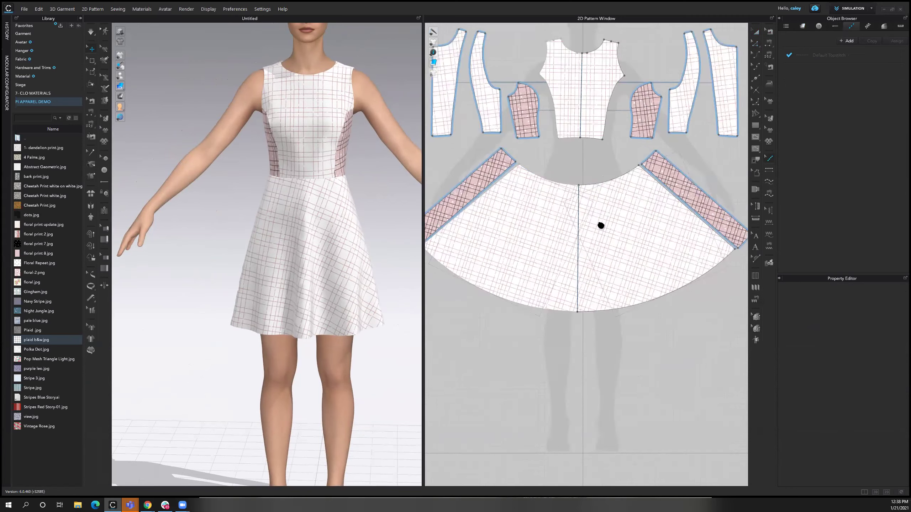
{"action": "scroll", "coordinate": [576, 248], "scroll_direction": "down", "scroll_amount": 2}
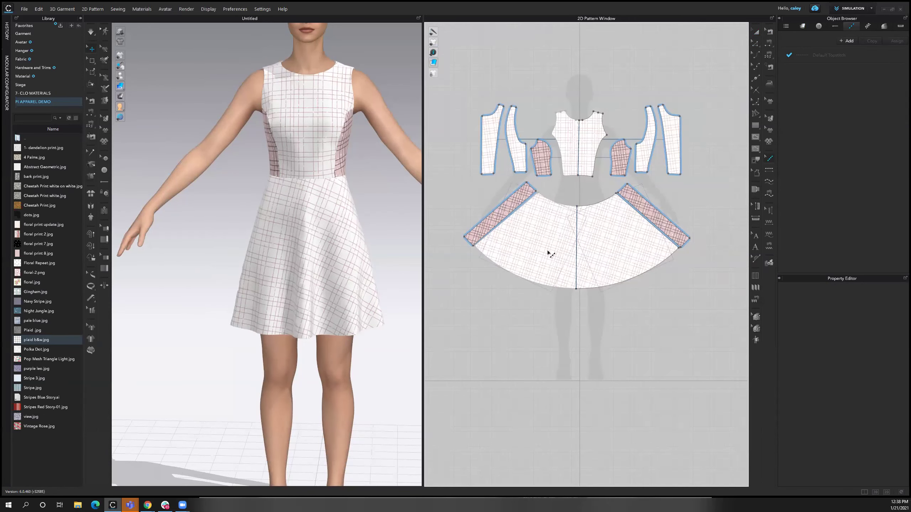
- Review the File > Export options and close the menu without exporting
{"action": "left_click", "coordinate": [24, 9]}
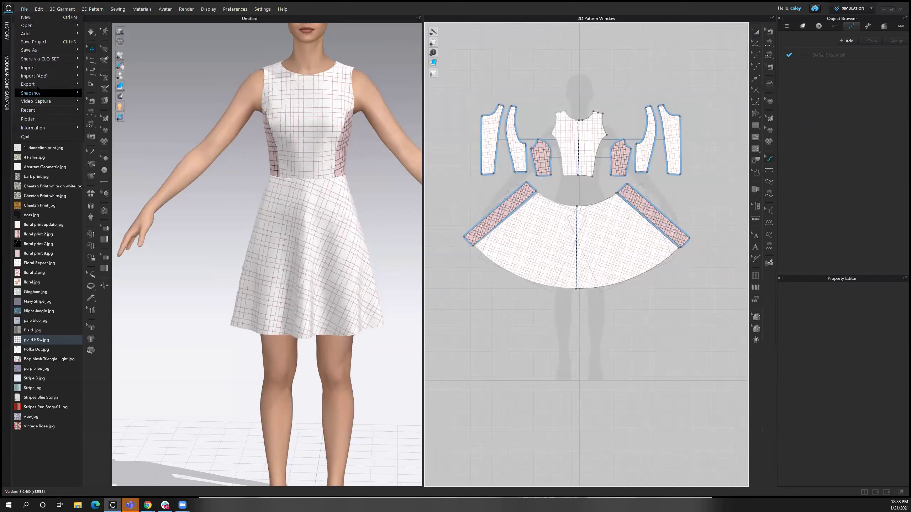
{"action": "mouse_move", "coordinate": [54, 84]}
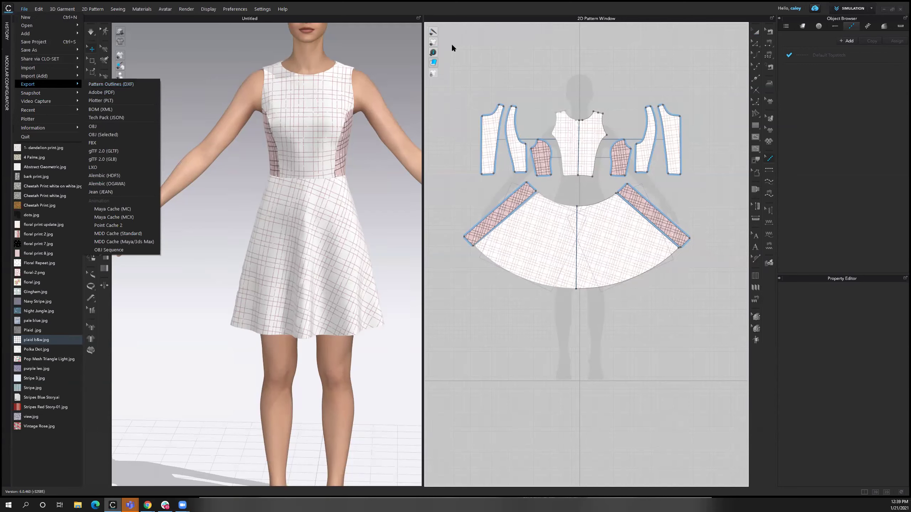
{"action": "left_click", "coordinate": [588, 54]}
- Switch to the Print Layout workspace and open the 2D Snapshot dialog
{"action": "left_click", "coordinate": [871, 8]}
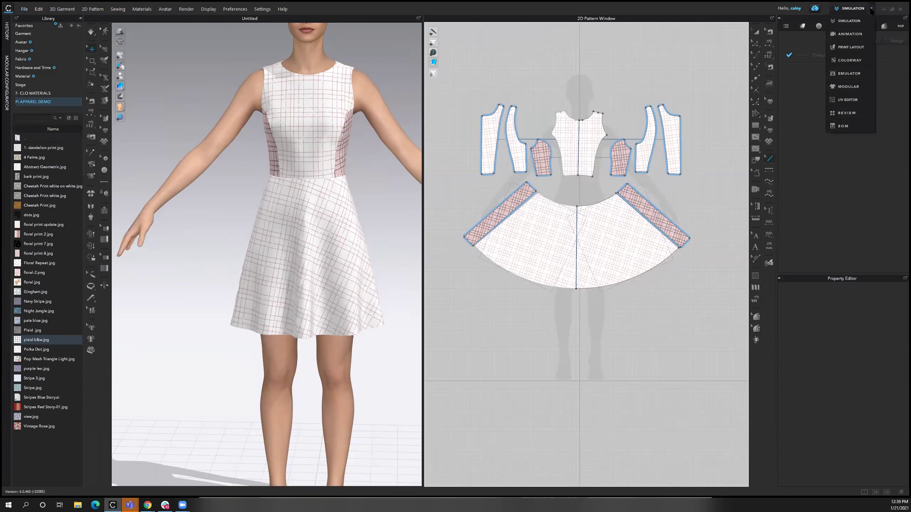
{"action": "left_click", "coordinate": [856, 47]}
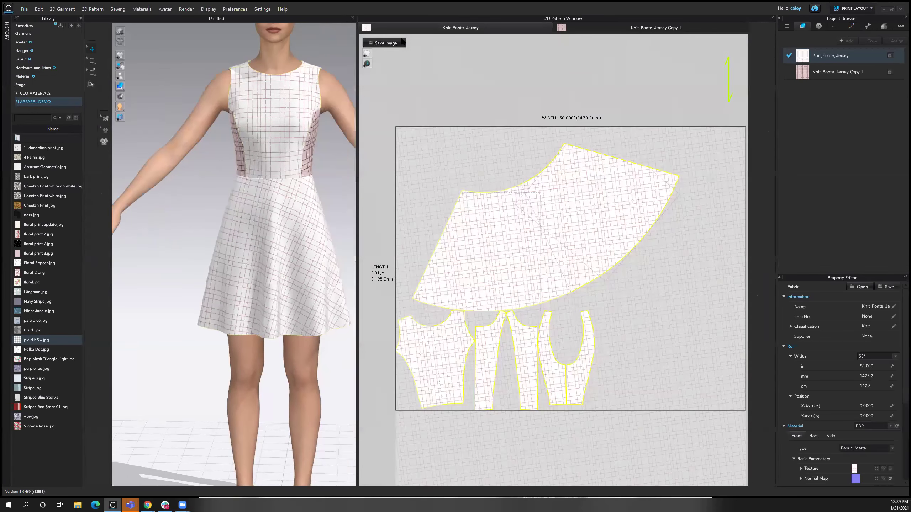
{"action": "left_click", "coordinate": [403, 43]}
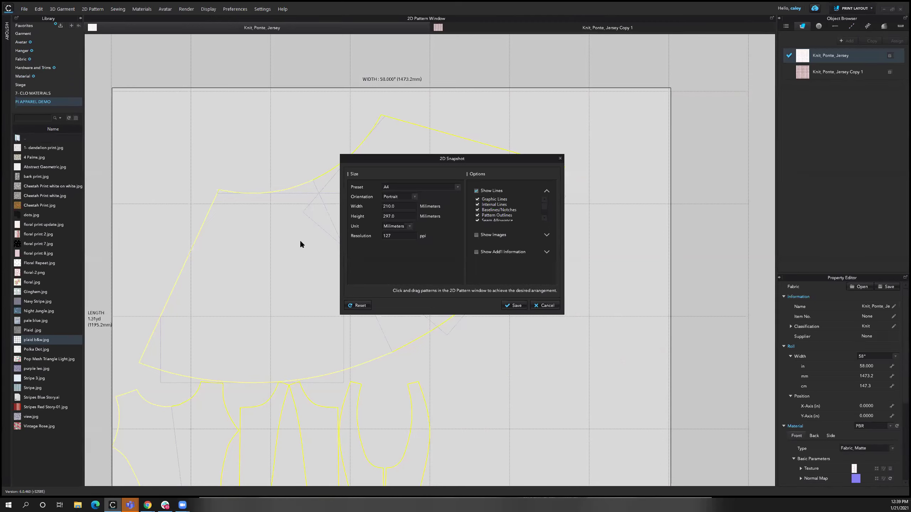
- Browse the page size presets, cancel the snapshot, and return to the Simulation workspace
{"action": "left_click", "coordinate": [414, 183]}
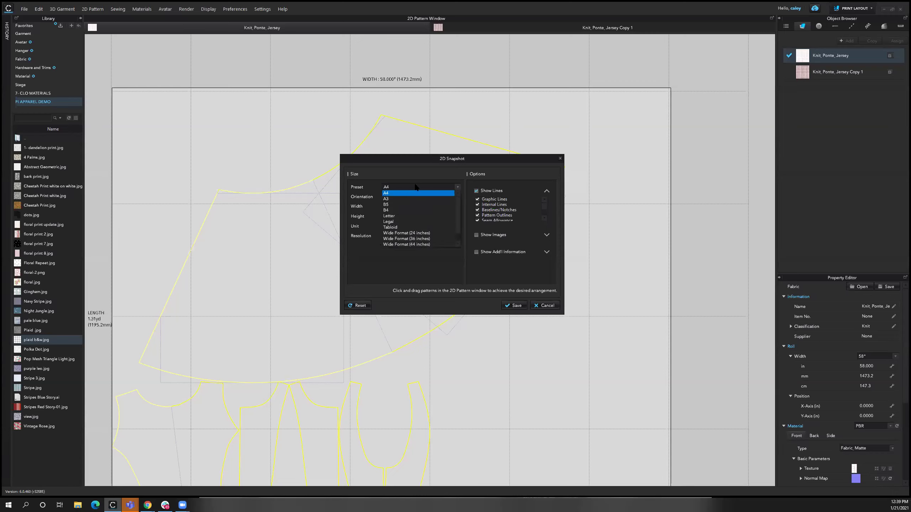
{"action": "scroll", "coordinate": [427, 218], "scroll_direction": "down", "scroll_amount": 1}
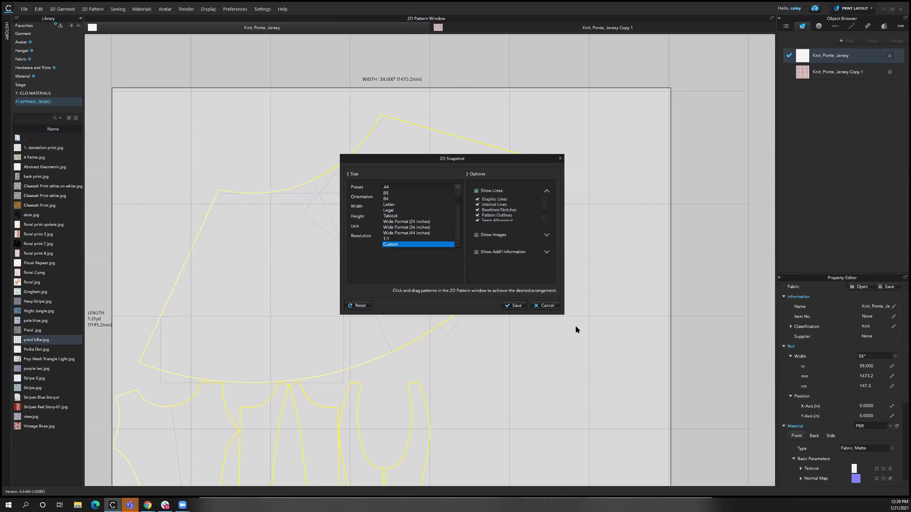
{"action": "key", "text": "w"}
{"action": "left_click", "coordinate": [554, 308]}
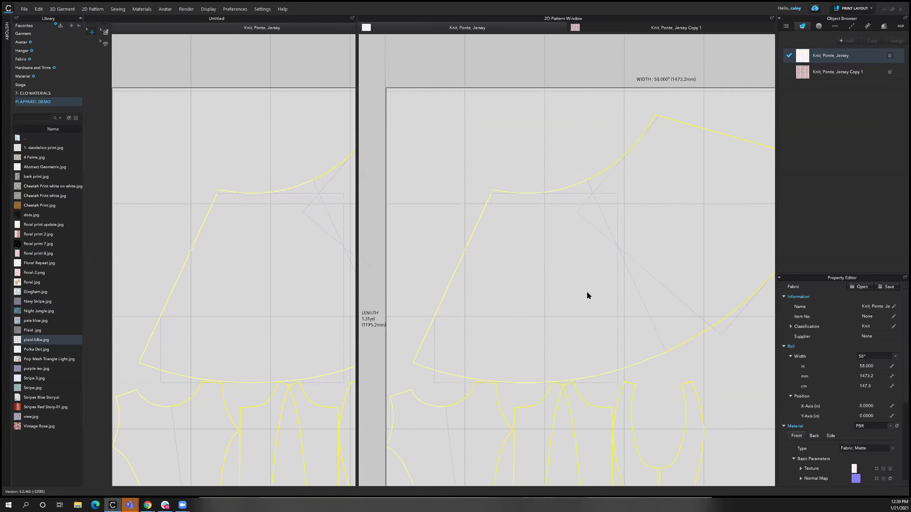
{"action": "left_click", "coordinate": [871, 8]}
{"action": "left_click", "coordinate": [863, 22]}
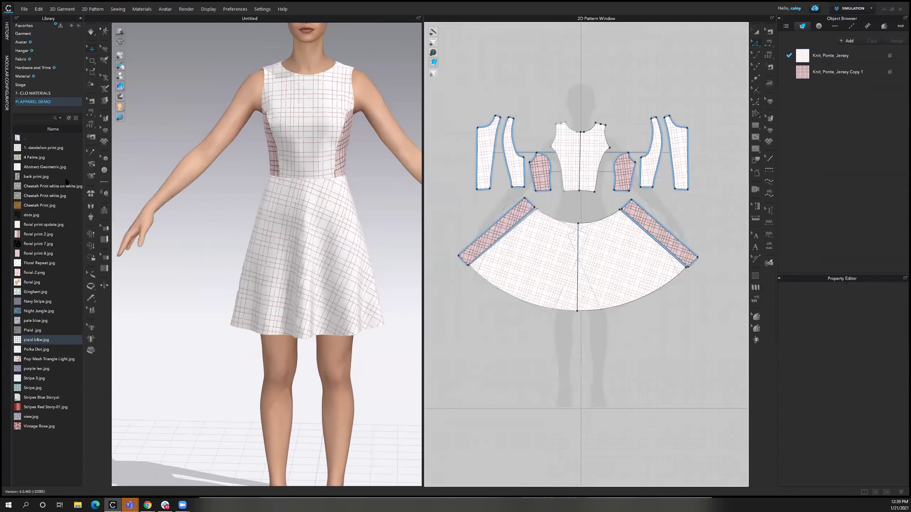
{"action": "left_click", "coordinate": [24, 9]}
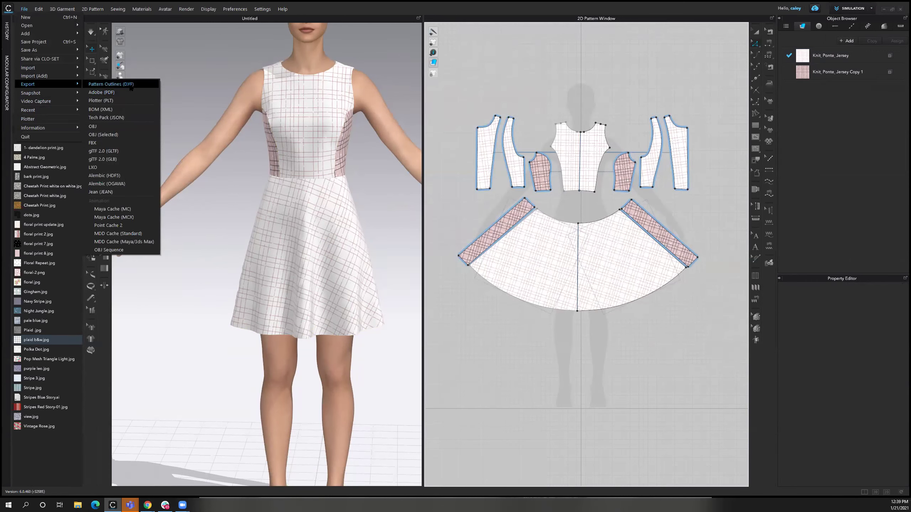
{"action": "left_click", "coordinate": [528, 54]}
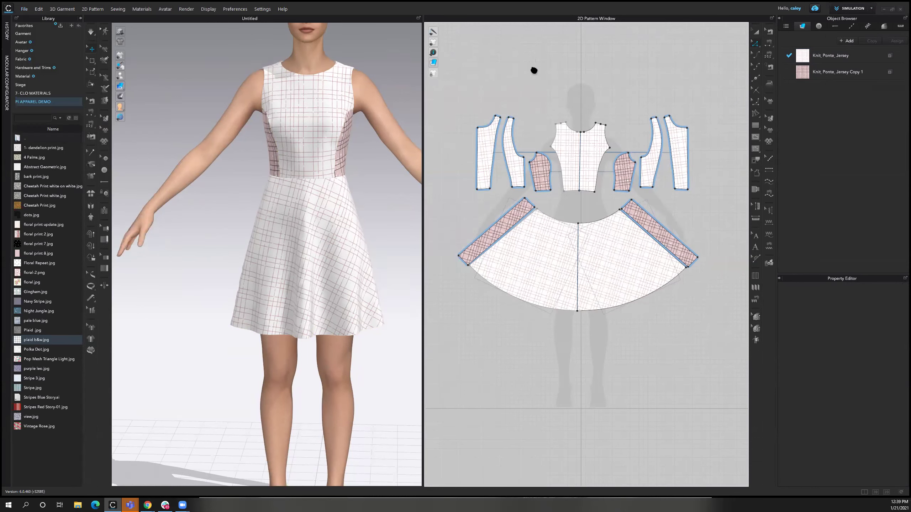
{"action": "middle_click_drag", "start_coordinate": [534, 71], "coordinate": [535, 60]}
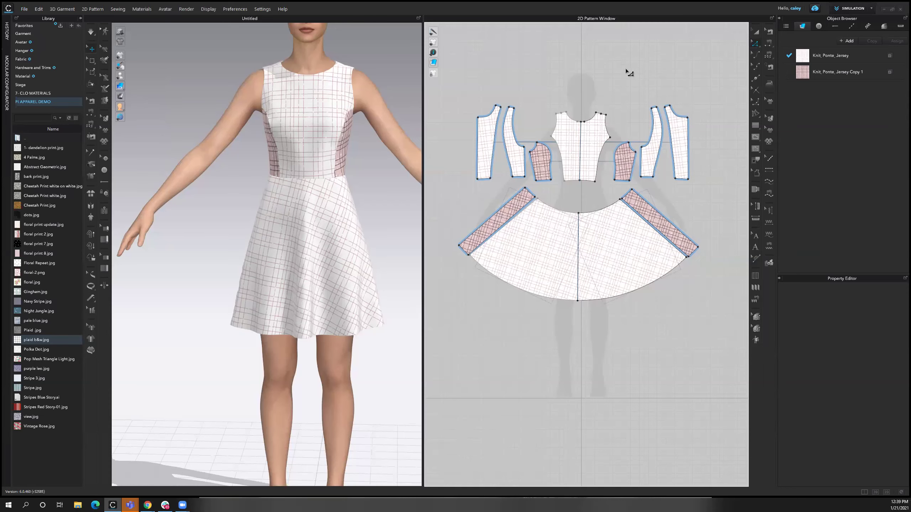
{"action": "middle_click_drag", "start_coordinate": [448, 172], "coordinate": [463, 142]}
{"action": "right_click_drag", "start_coordinate": [352, 177], "coordinate": [317, 194]}
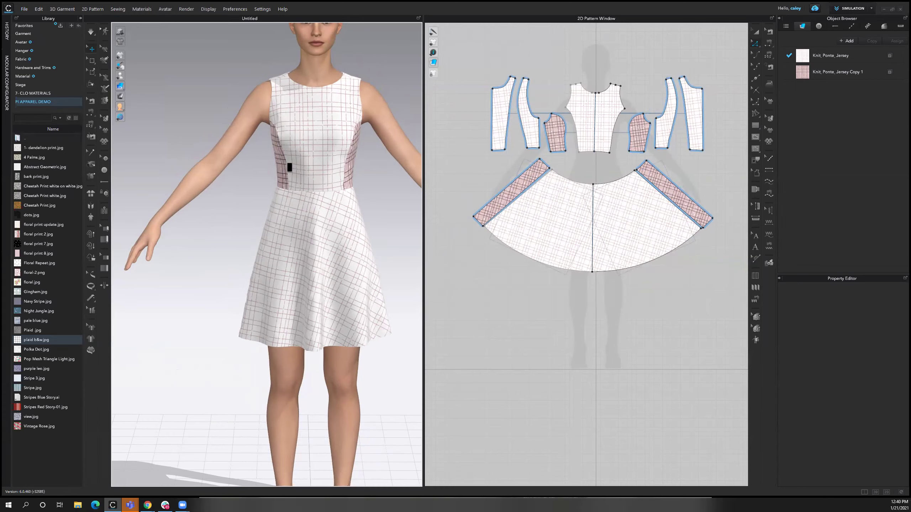
{"action": "scroll", "coordinate": [246, 192], "scroll_direction": "up", "scroll_amount": 4}
{"action": "right_click_drag", "start_coordinate": [253, 186], "coordinate": [291, 198]}
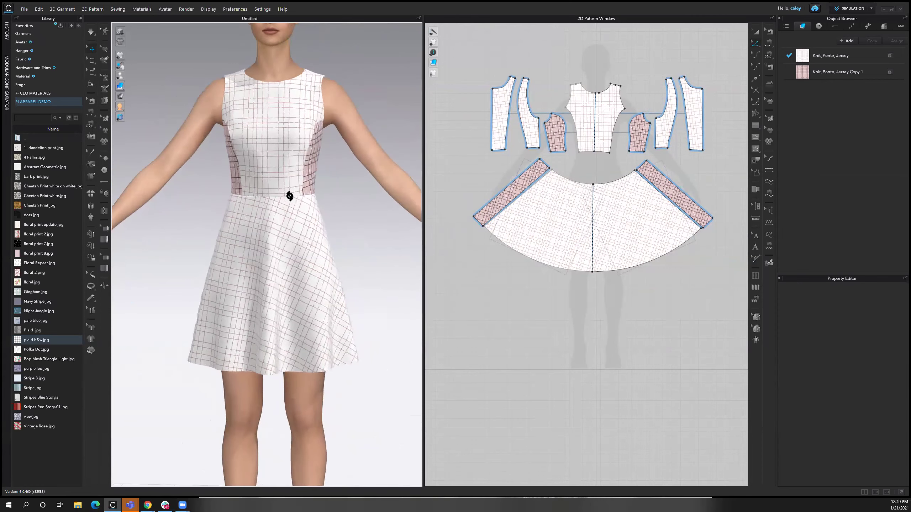
- Turn on Schematic Render and orbit the outlined dress
{"action": "left_click", "coordinate": [121, 42]}
{"action": "right_click_drag", "start_coordinate": [358, 269], "coordinate": [332, 148]}
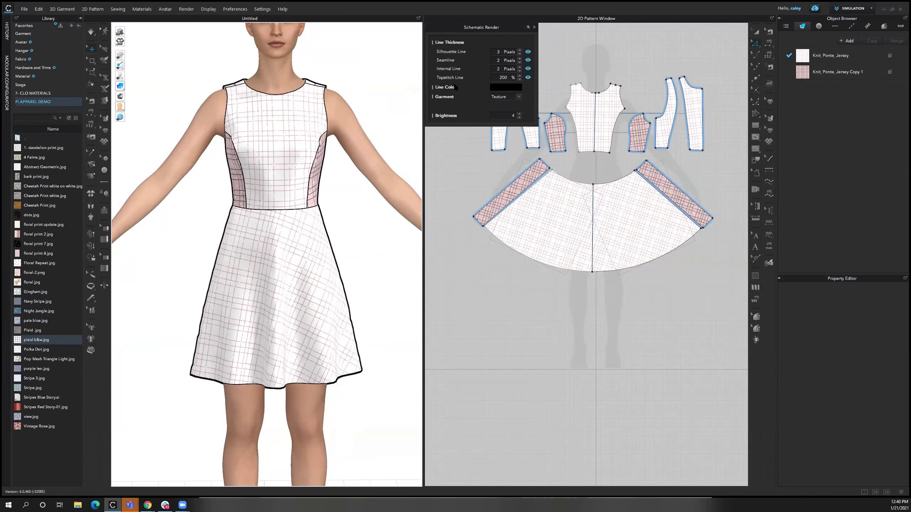
{"action": "right_click_drag", "start_coordinate": [260, 112], "coordinate": [255, 130]}
{"action": "right_click_drag", "start_coordinate": [285, 208], "coordinate": [250, 209]}
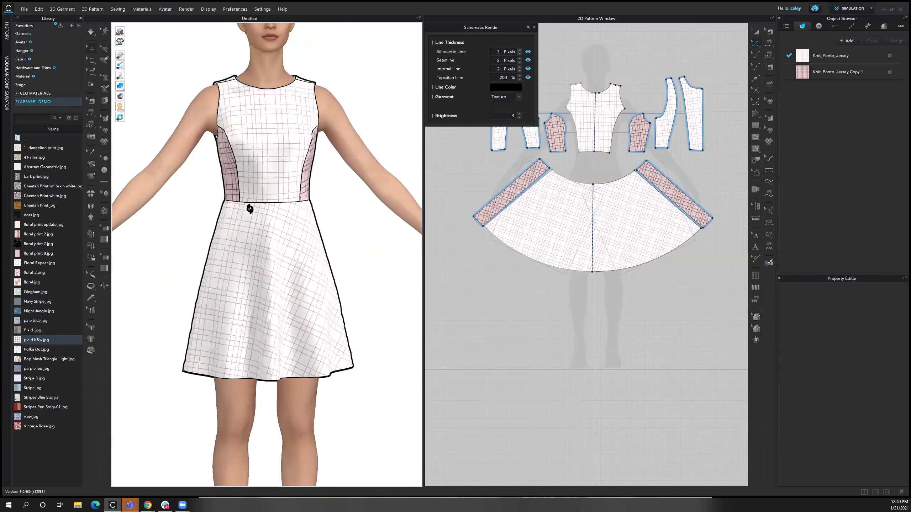
- Switch the schematic garment display to Color, then back to Texture
{"action": "left_click", "coordinate": [503, 96]}
{"action": "left_click", "coordinate": [501, 103]}
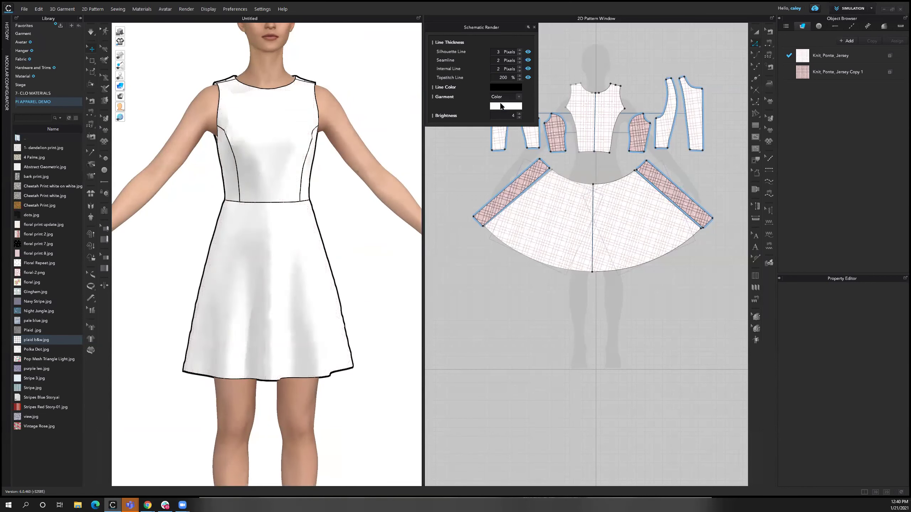
{"action": "mouse_move", "coordinate": [298, 146]}
{"action": "right_mouse_down"}
{"action": "mouse_move", "coordinate": [255, 148]}
{"action": "mouse_move", "coordinate": [297, 146]}
{"action": "mouse_move", "coordinate": [289, 147]}
{"action": "right_mouse_up"}
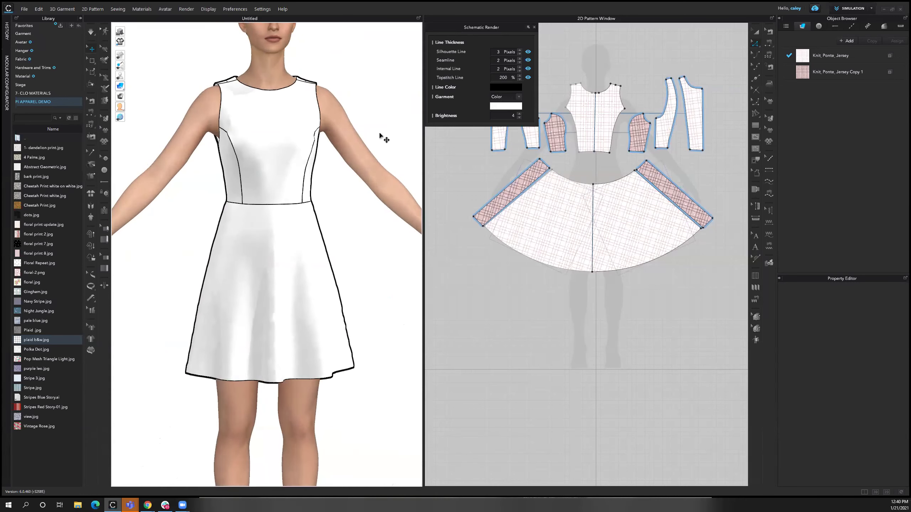
{"action": "left_click", "coordinate": [504, 97]}
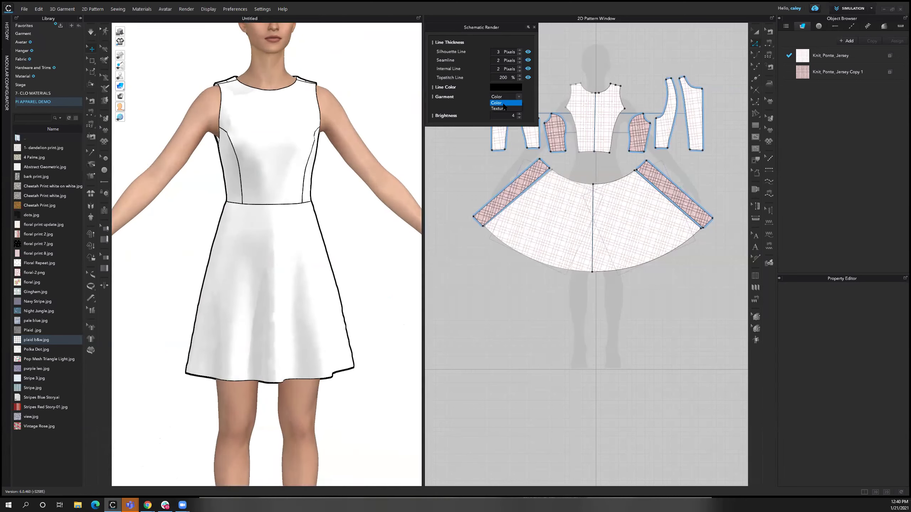
{"action": "left_click", "coordinate": [504, 109]}
{"action": "right_click_drag", "start_coordinate": [356, 189], "coordinate": [642, 189]}
{"action": "right_click_drag", "start_coordinate": [245, 291], "coordinate": [255, 274]}
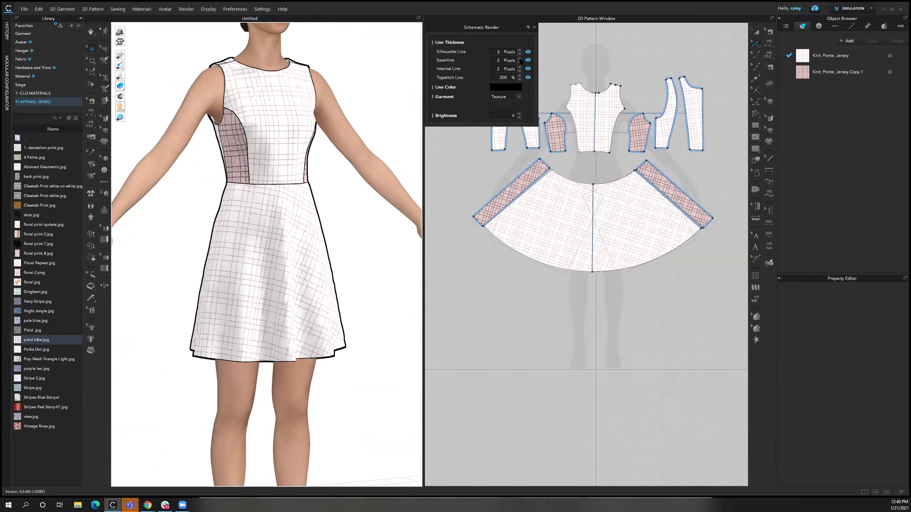
- Set the schematic Line Color to mauve-pink B76BA3 after browsing the Pantone palettes
{"action": "left_click", "coordinate": [510, 87]}
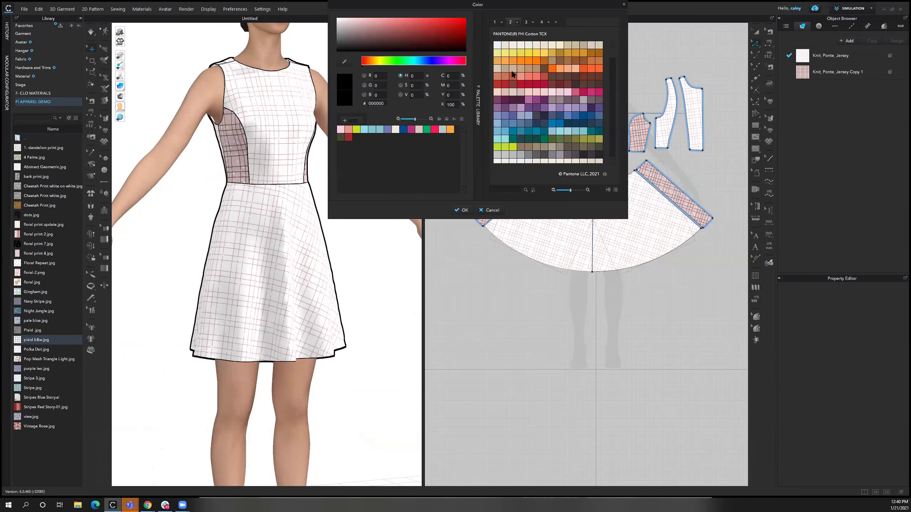
{"action": "left_click", "coordinate": [520, 77]}
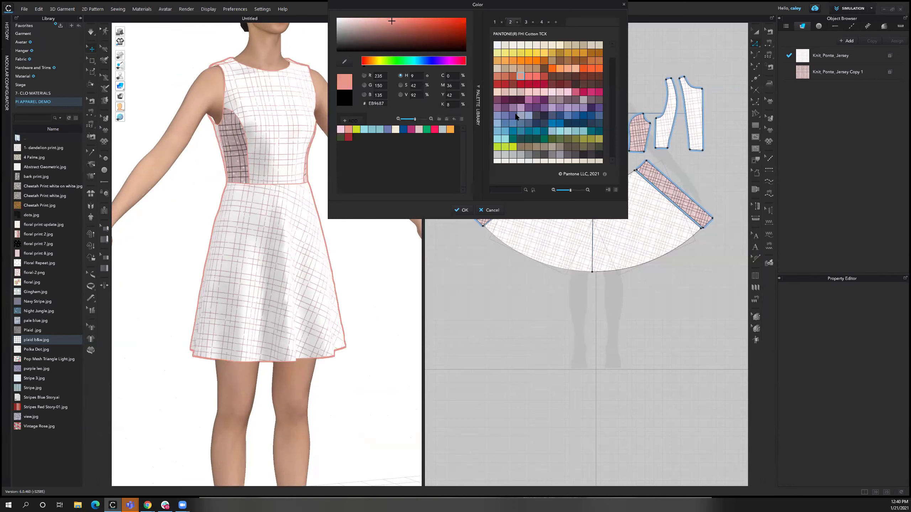
{"action": "left_click", "coordinate": [529, 100]}
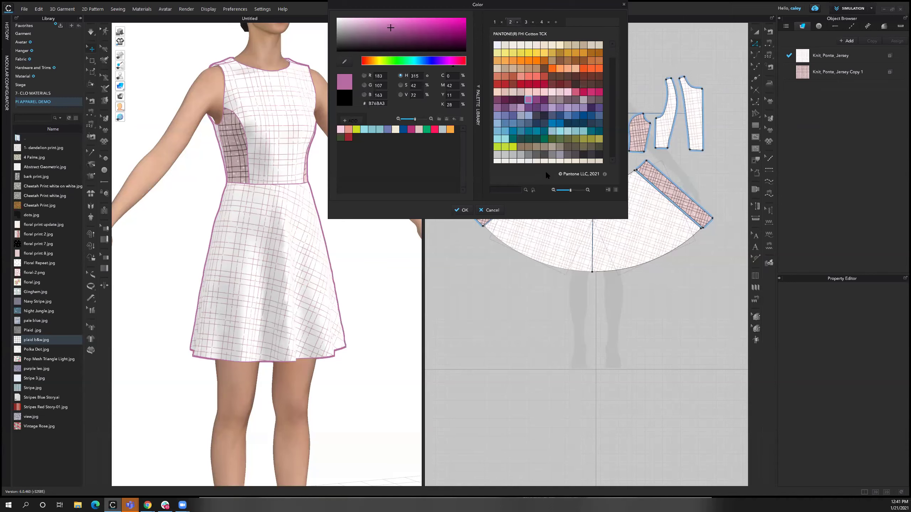
{"action": "left_click", "coordinate": [616, 189]}
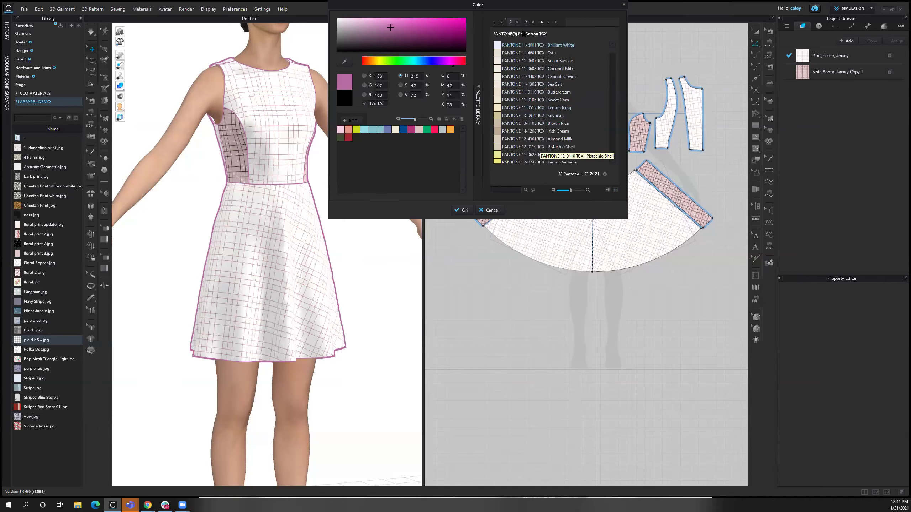
{"action": "left_click", "coordinate": [541, 23]}
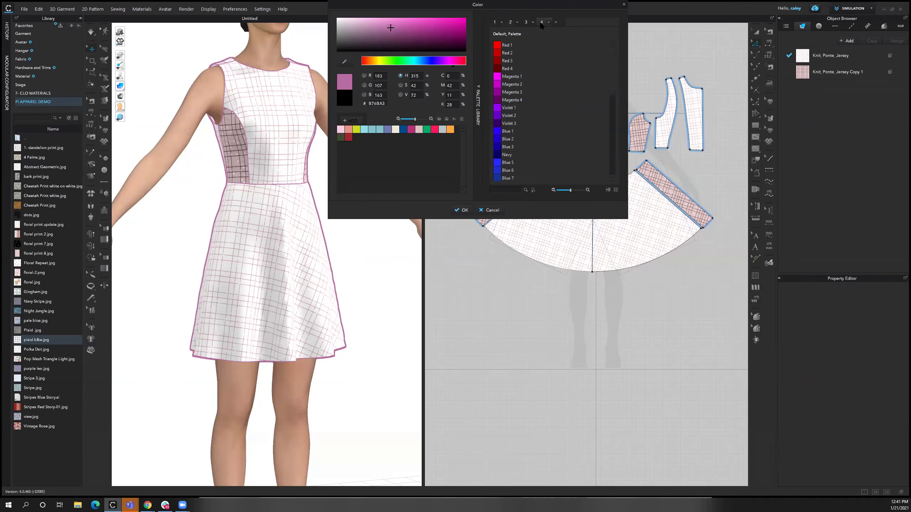
{"action": "left_click", "coordinate": [495, 23]}
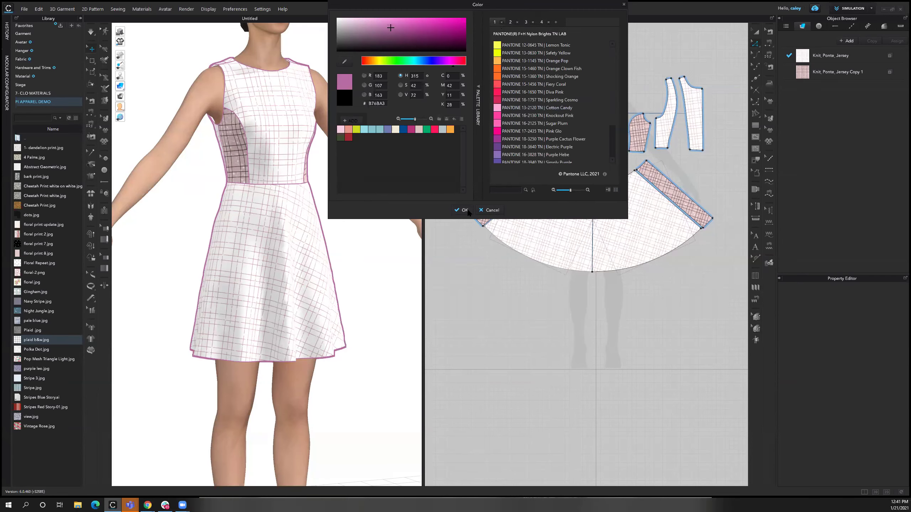
{"action": "left_click", "coordinate": [468, 211]}
- Turn the dress to face front and switch Schematic Render off
{"action": "right_click_drag", "start_coordinate": [326, 278], "coordinate": [303, 282]}
{"action": "right_click_drag", "start_coordinate": [277, 179], "coordinate": [356, 151]}
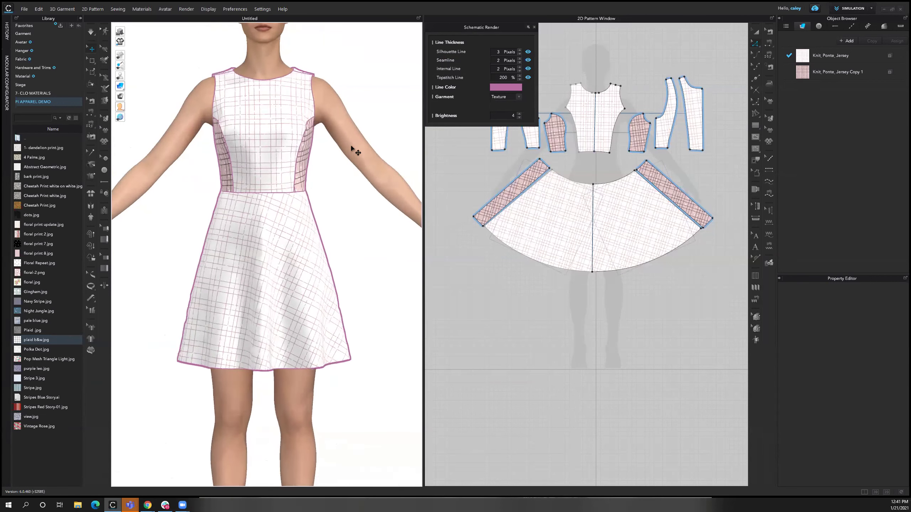
{"action": "left_click", "coordinate": [120, 42]}
- Show the Topstitch tab, open the library's embroidery folder and preview flower2.png
{"action": "right_click_drag", "start_coordinate": [345, 199], "coordinate": [350, 235]}
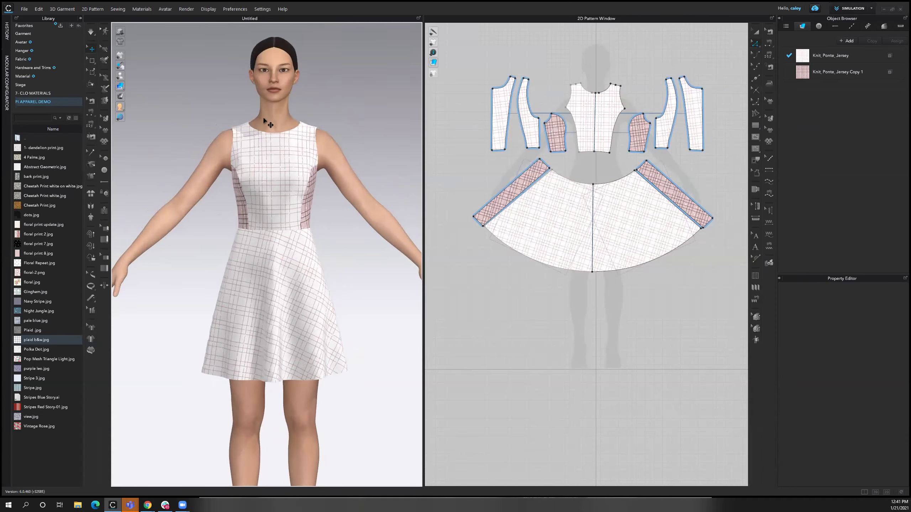
{"action": "scroll", "coordinate": [315, 206], "scroll_direction": "up", "scroll_amount": 3}
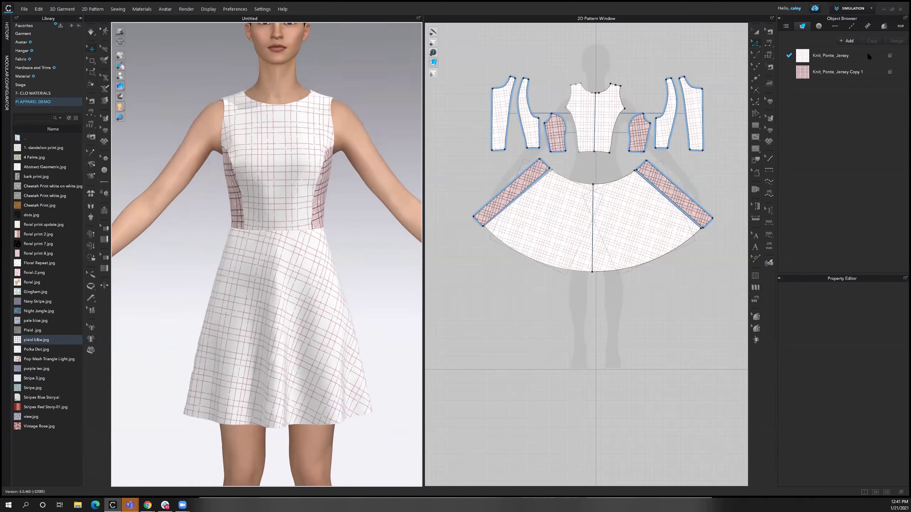
{"action": "left_click", "coordinate": [851, 27]}
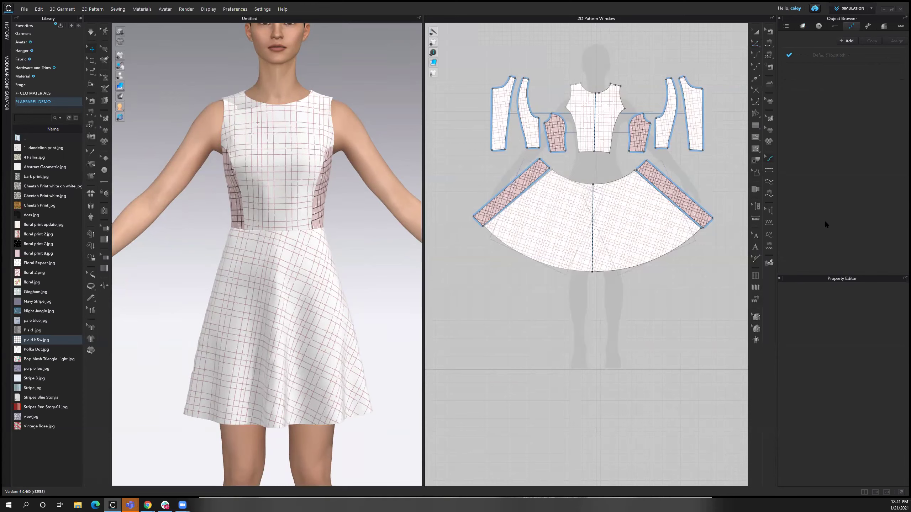
{"action": "double_click", "coordinate": [29, 137]}
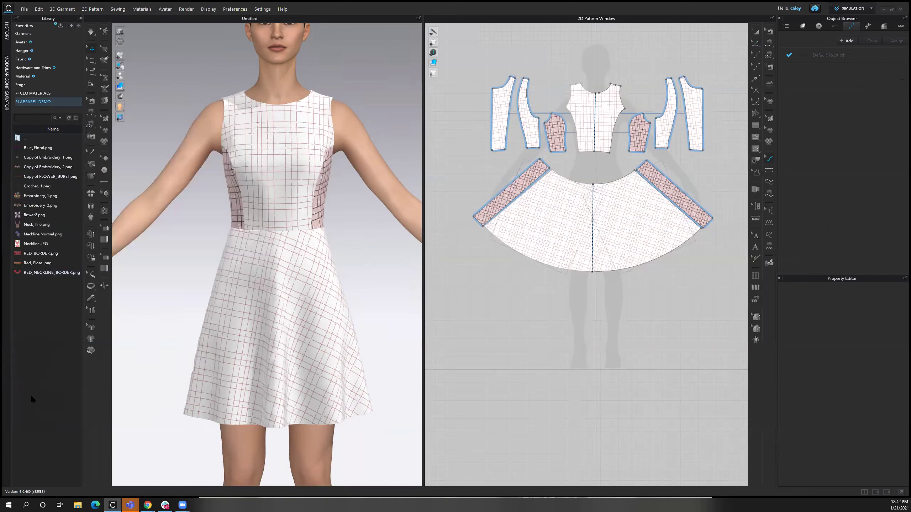
{"action": "mouse_move", "coordinate": [39, 215]}
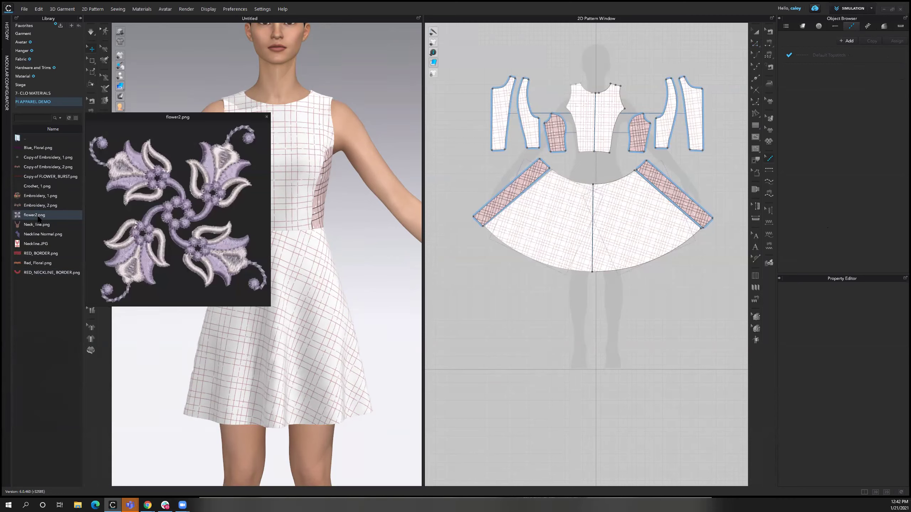
- Place flower2.png as a graphic on the front bodice with width 2
{"action": "right_click", "coordinate": [38, 217]}
{"action": "left_click", "coordinate": [49, 222]}
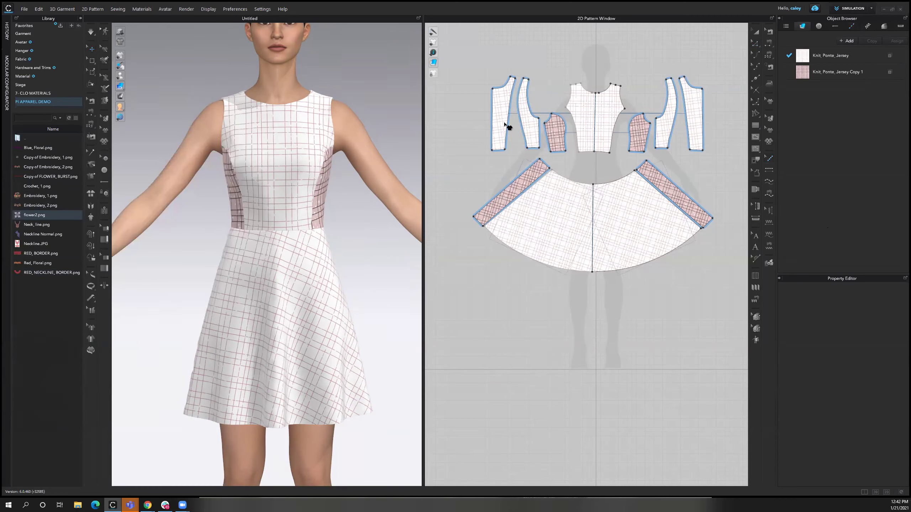
{"action": "scroll", "coordinate": [607, 106], "scroll_direction": "up", "scroll_amount": 5}
{"action": "middle_click_drag", "start_coordinate": [607, 106], "coordinate": [546, 114]}
{"action": "scroll", "coordinate": [590, 136], "scroll_direction": "up", "scroll_amount": 3}
{"action": "left_click_drag", "start_coordinate": [546, 114], "coordinate": [576, 125]}
{"action": "type", "text": "2"}
{"action": "key", "text": "Return"}
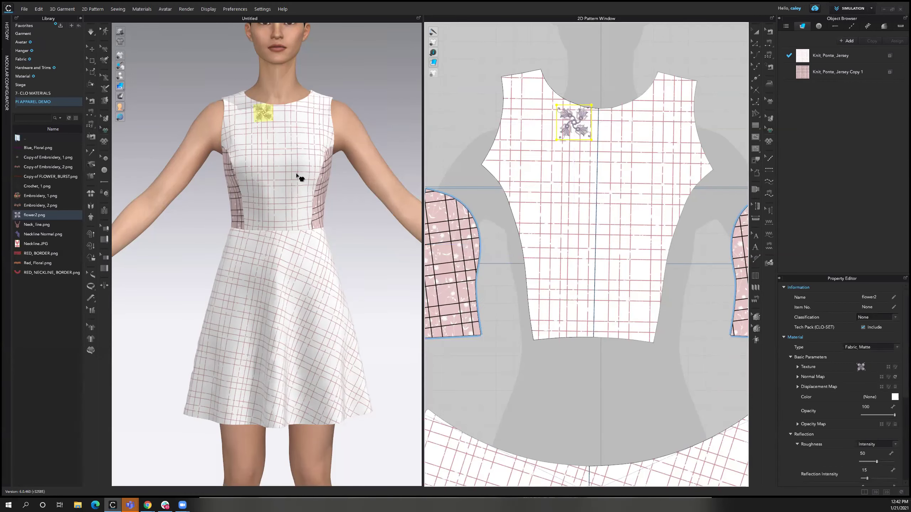
- Move the flower lower on the bodice and zoom the pattern in around it
{"action": "scroll", "coordinate": [292, 187], "scroll_direction": "up", "scroll_amount": 5}
{"action": "right_click_drag", "start_coordinate": [323, 261], "coordinate": [307, 240]}
{"action": "scroll", "coordinate": [320, 252], "scroll_direction": "up", "scroll_amount": 3}
{"action": "left_click_drag", "start_coordinate": [307, 237], "coordinate": [307, 239]}
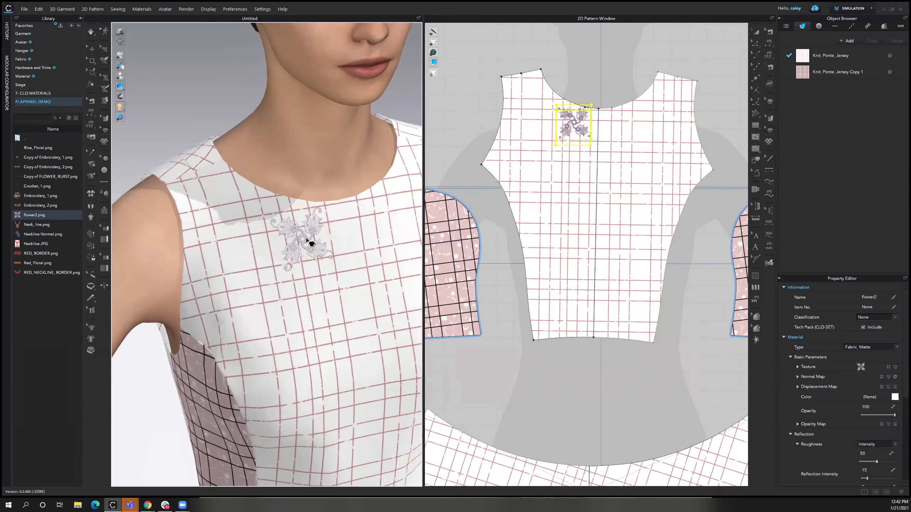
{"action": "left_click", "coordinate": [597, 76]}
{"action": "scroll", "coordinate": [574, 113], "scroll_direction": "up", "scroll_amount": 4}
{"action": "middle_click_drag", "start_coordinate": [593, 164], "coordinate": [606, 176]}
- Place a second flower up and to the left along the neckline
{"action": "left_click", "coordinate": [609, 179]}
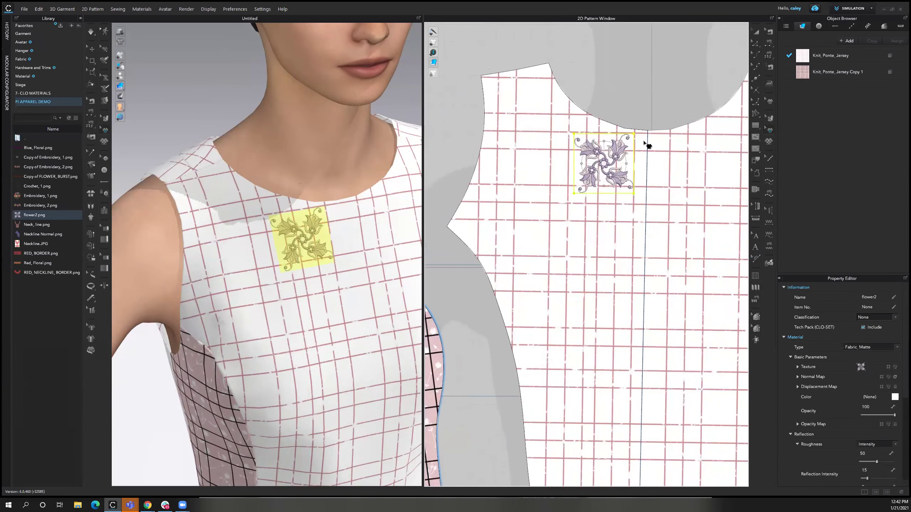
{"action": "left_click_drag", "start_coordinate": [604, 163], "coordinate": [534, 127]}
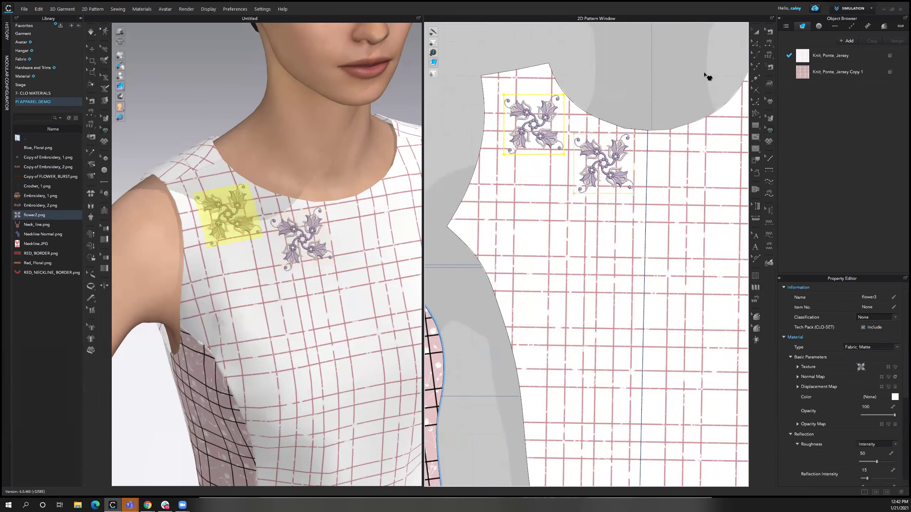
{"action": "left_click", "coordinate": [636, 90]}
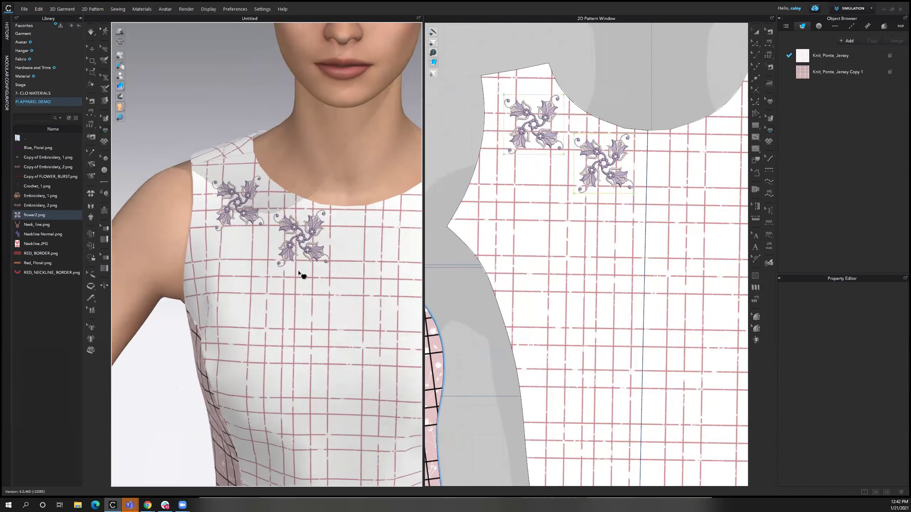
- Paste a mirrored copy of both flowers on the right neckline, then undo it
{"action": "left_click", "coordinate": [545, 134]}
{"action": "left_click", "coordinate": [610, 169], "text": "shift"}
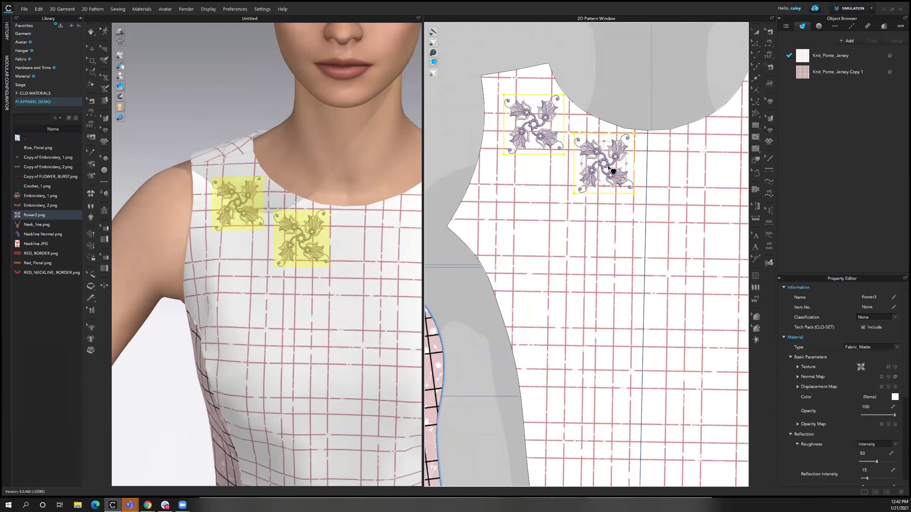
{"action": "key", "text": "ctrl+c"}
{"action": "key", "text": "ctrl+r"}
{"action": "middle_click_drag", "start_coordinate": [629, 208], "coordinate": [556, 189]}
{"action": "middle_click_drag", "start_coordinate": [716, 135], "coordinate": [691, 131]}
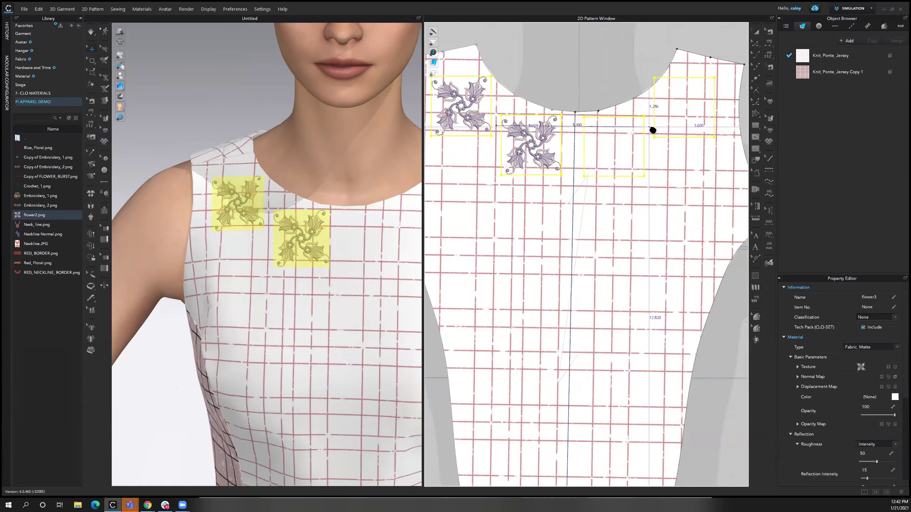
{"action": "left_click", "coordinate": [653, 128]}
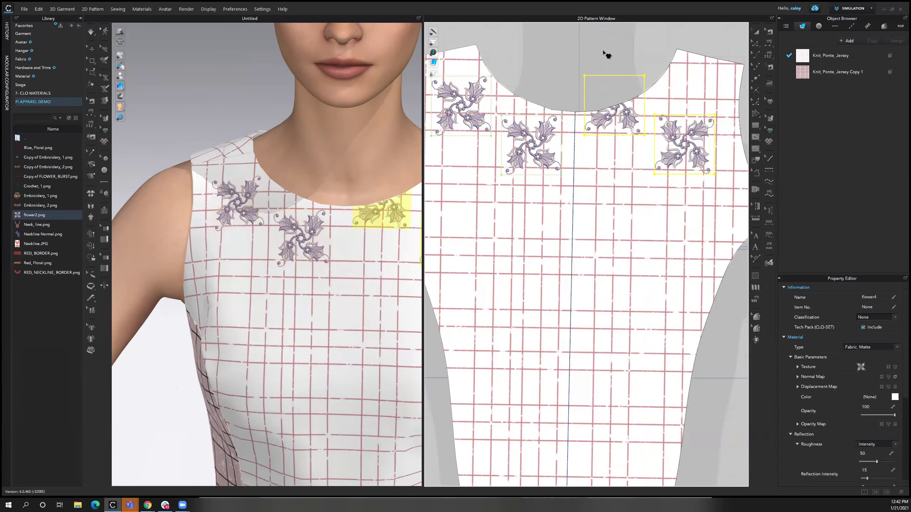
{"action": "key", "text": "ctrl+z"}
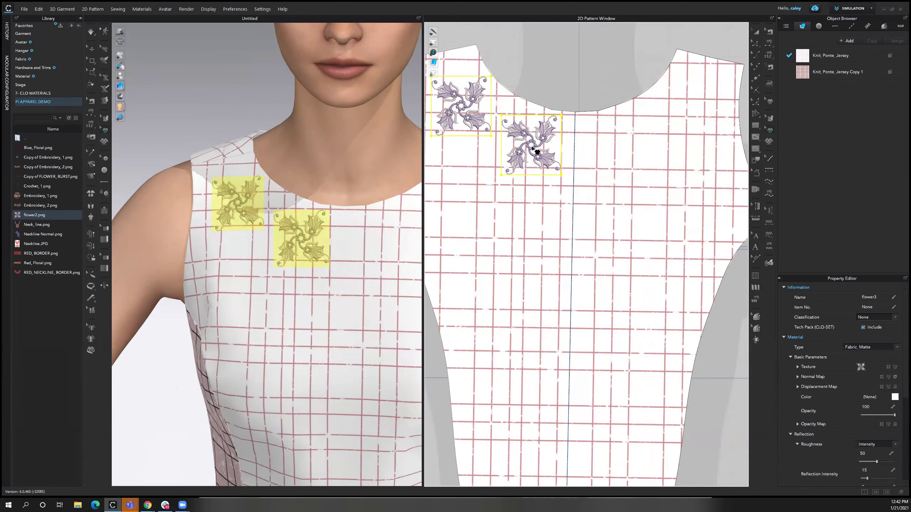
- Copy and paste a single flower, then cancel the paste
{"action": "left_click", "coordinate": [470, 108], "text": "ctrl"}
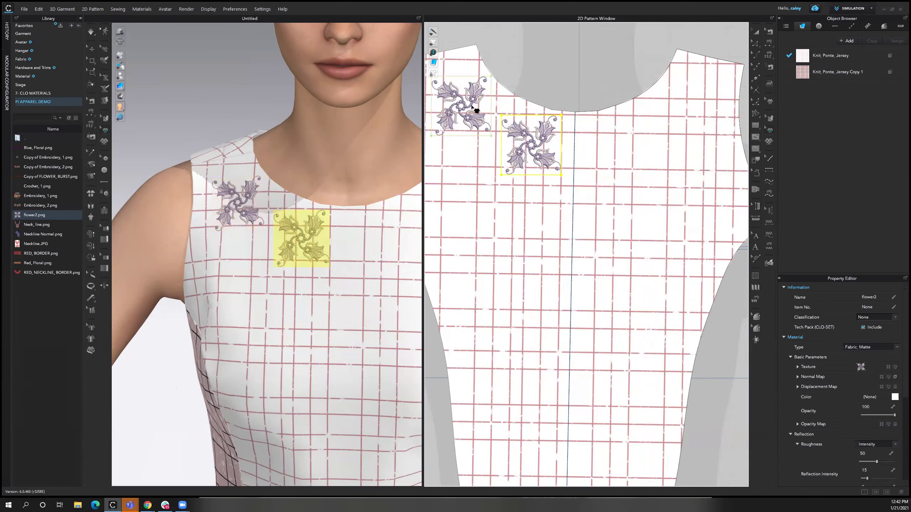
{"action": "key", "text": "ctrl+c"}
{"action": "key", "text": "ctrl+v"}
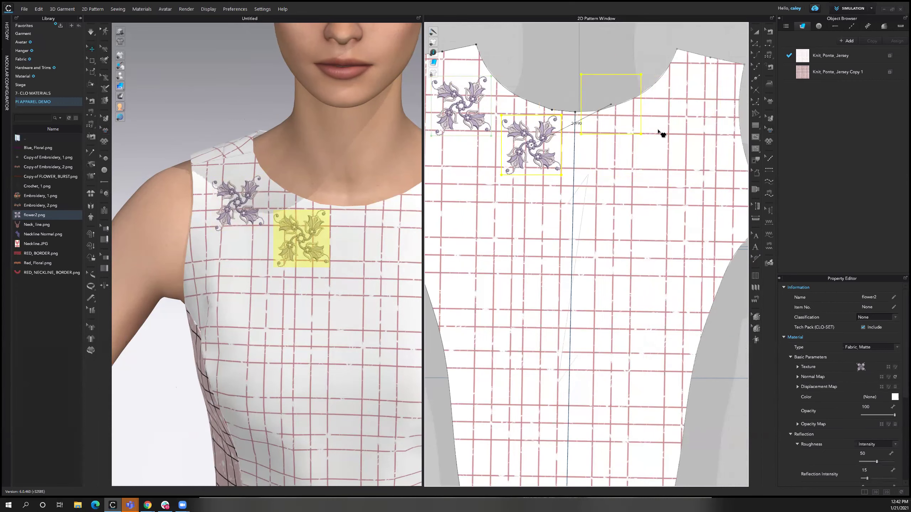
{"action": "key", "text": "Escape"}
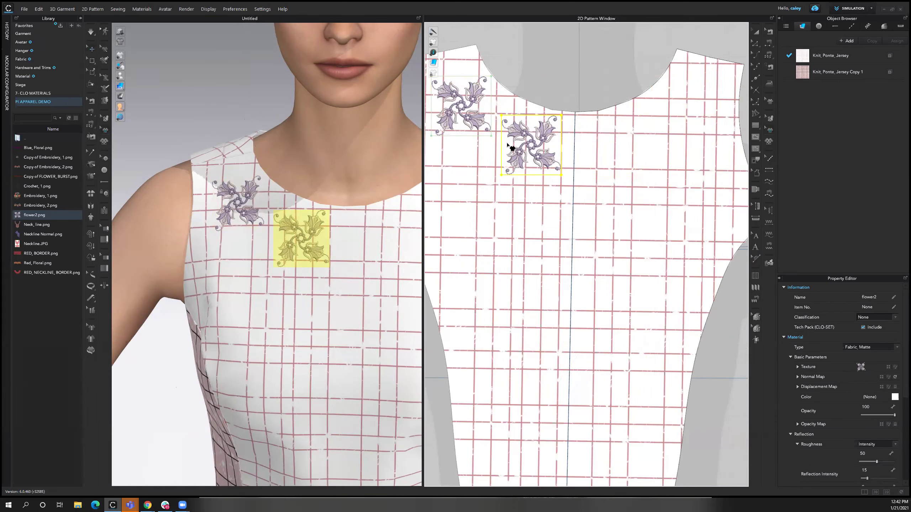
- Paste a copy of the flower pair right of the neckline centre and align it
{"action": "left_click", "coordinate": [477, 119], "text": "ctrl"}
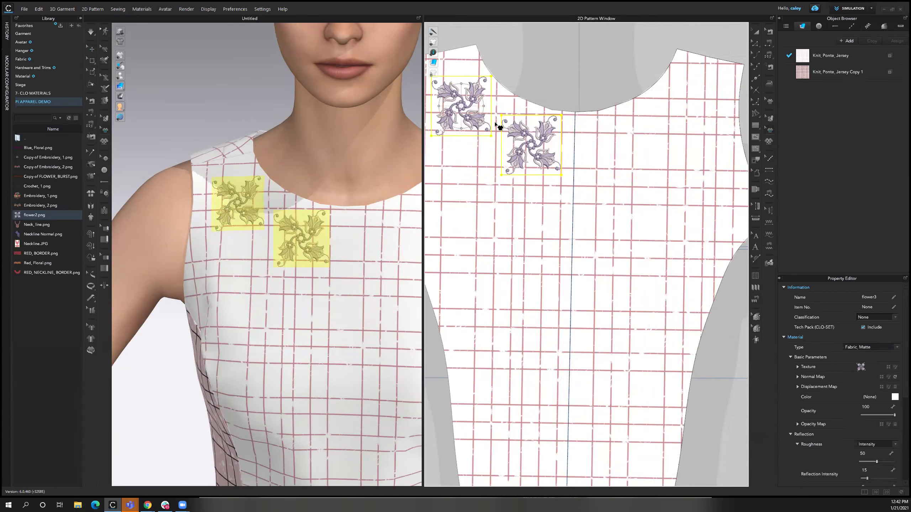
{"action": "key", "text": "ctrl+c"}
{"action": "key", "text": "ctrl+v"}
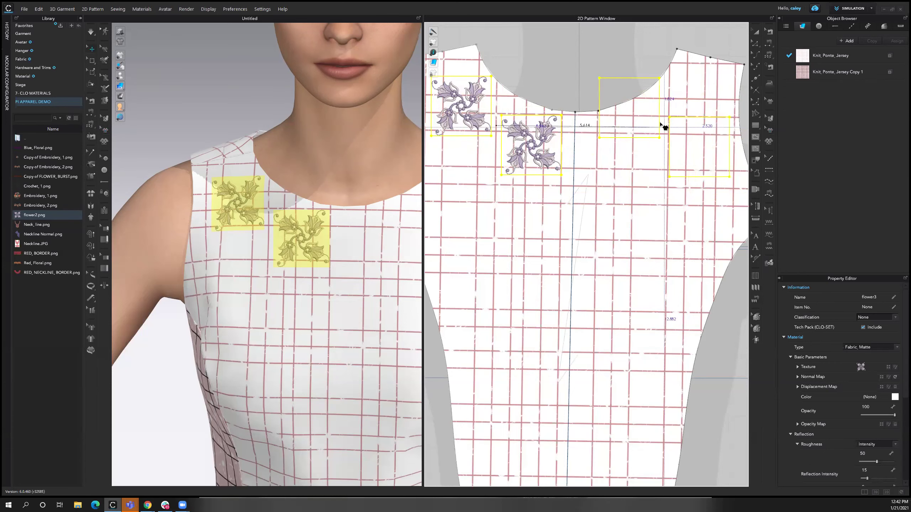
{"action": "left_click", "coordinate": [645, 126]}
{"action": "left_click_drag", "start_coordinate": [621, 121], "coordinate": [620, 167]}
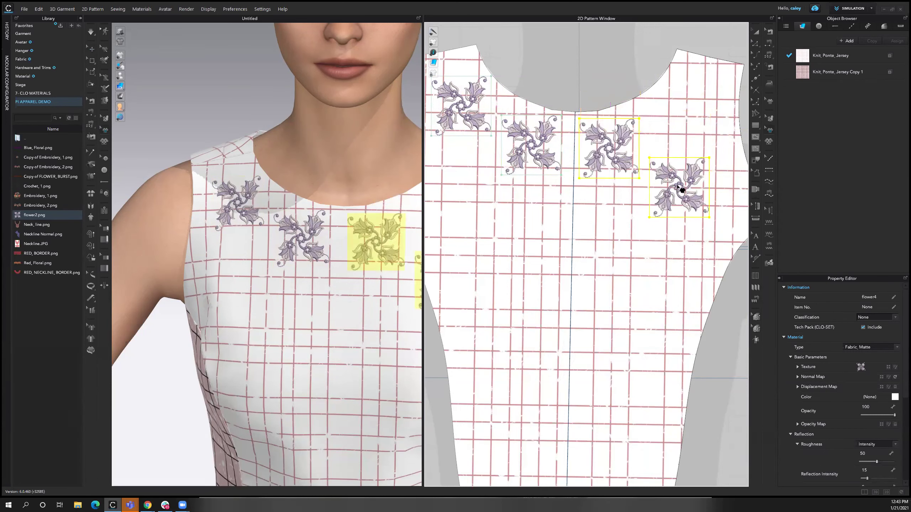
{"action": "left_click", "coordinate": [655, 76]}
{"action": "left_click_drag", "start_coordinate": [678, 185], "coordinate": [680, 114]}
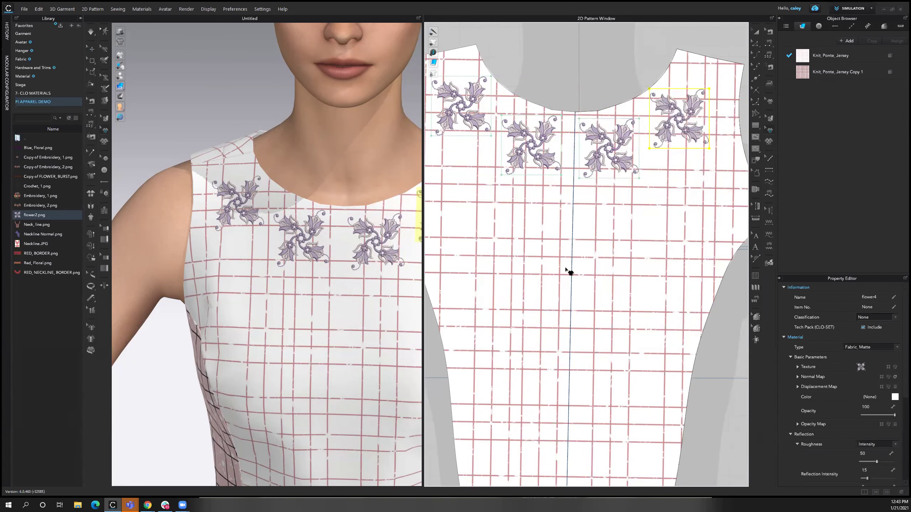
{"action": "scroll", "coordinate": [610, 173], "scroll_direction": "down", "scroll_amount": 5}
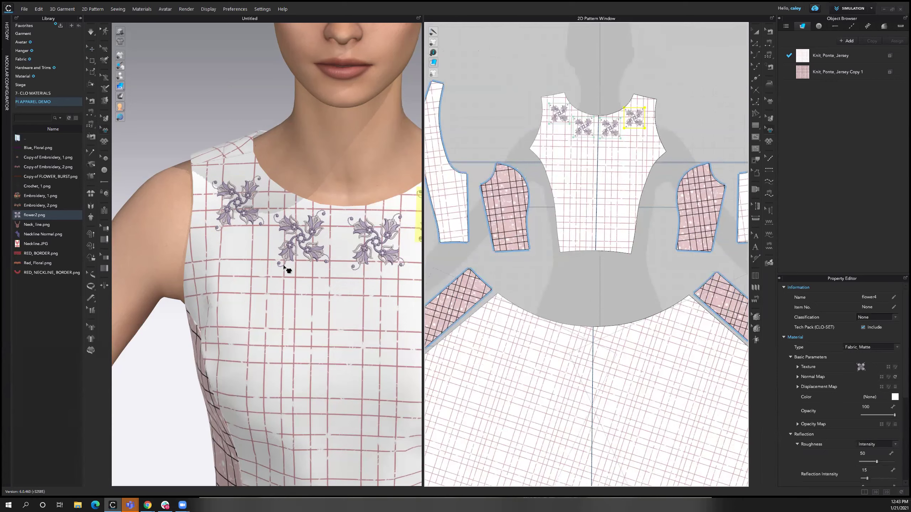
{"action": "scroll", "coordinate": [287, 269], "scroll_direction": "down", "scroll_amount": 3}
{"action": "right_click_drag", "start_coordinate": [341, 272], "coordinate": [391, 261]}
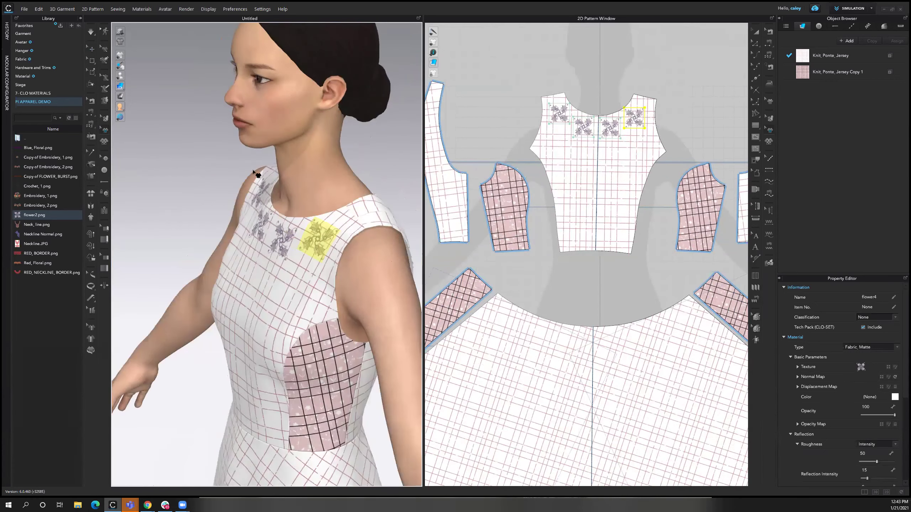
{"action": "right_click_drag", "start_coordinate": [252, 171], "coordinate": [372, 179]}
{"action": "middle_click_drag", "start_coordinate": [504, 190], "coordinate": [554, 194]}
{"action": "left_click", "coordinate": [548, 106]}
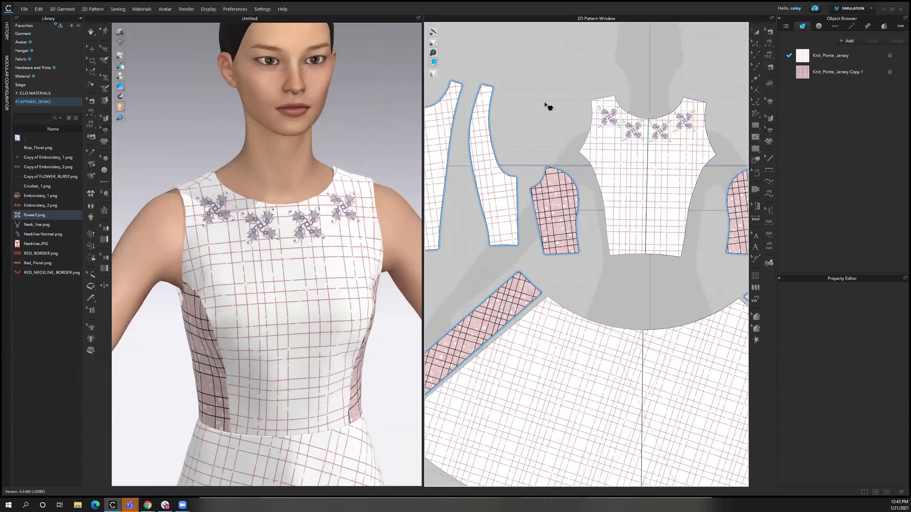
{"action": "scroll", "coordinate": [641, 181], "scroll_direction": "down", "scroll_amount": 5}
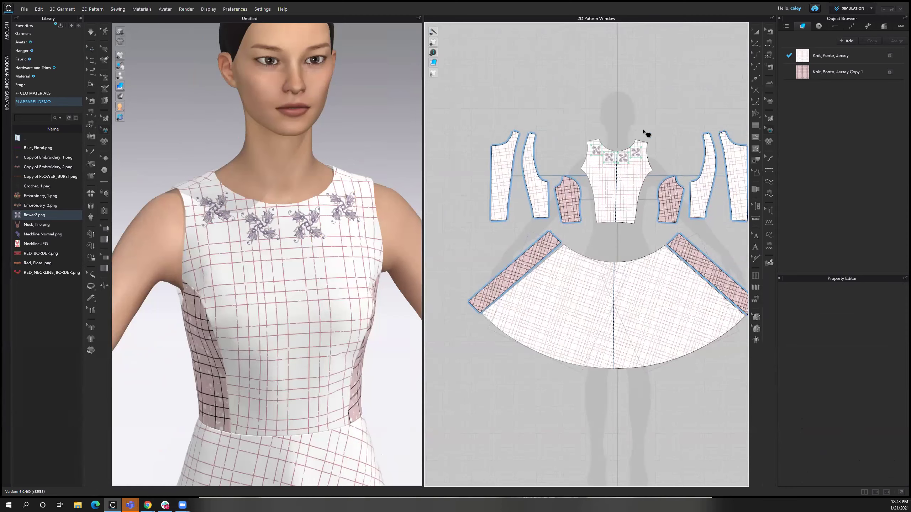
{"action": "middle_click_drag", "start_coordinate": [639, 168], "coordinate": [630, 148]}
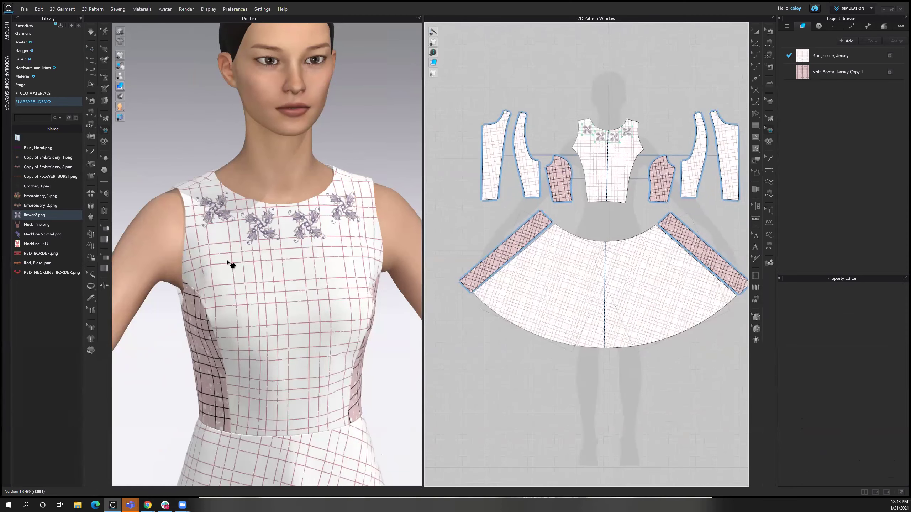
{"action": "middle_click_drag", "start_coordinate": [281, 278], "coordinate": [286, 215]}
{"action": "scroll", "coordinate": [264, 146], "scroll_direction": "up", "scroll_amount": 5}
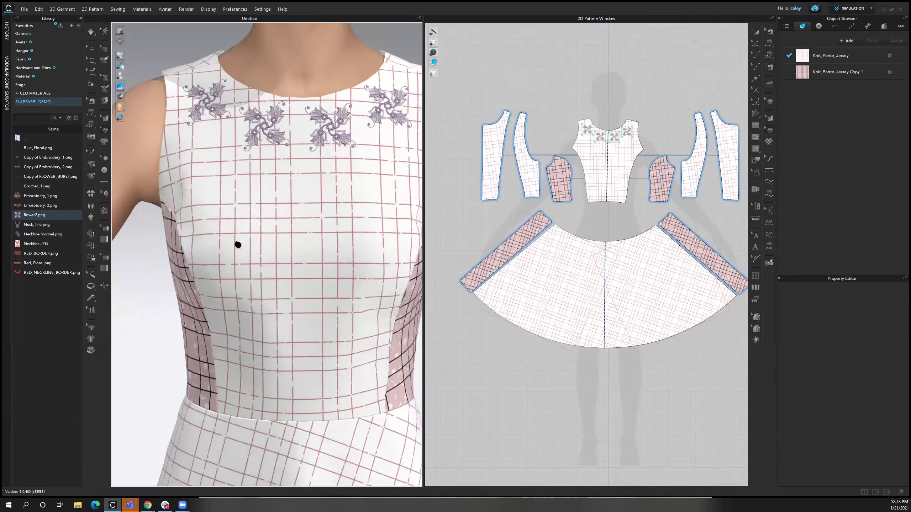
{"action": "scroll", "coordinate": [581, 142], "scroll_direction": "up", "scroll_amount": 5}
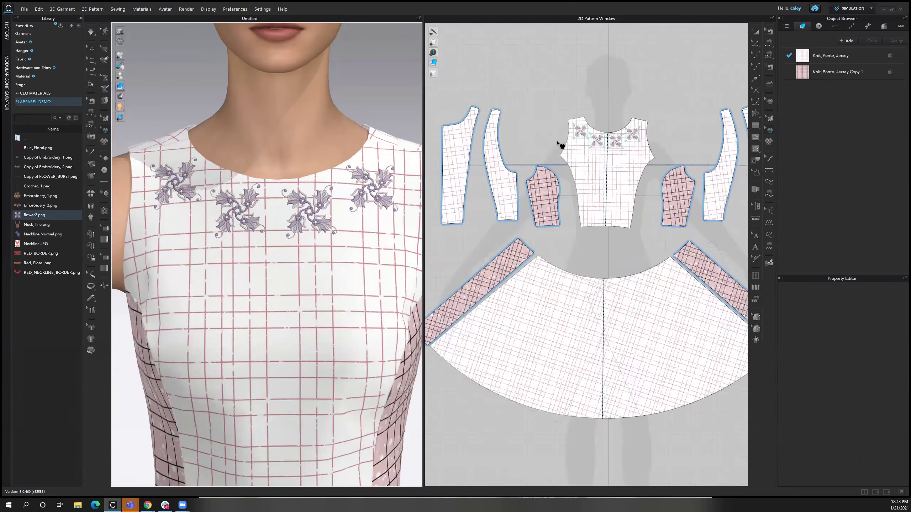
{"action": "left_click", "coordinate": [588, 156]}
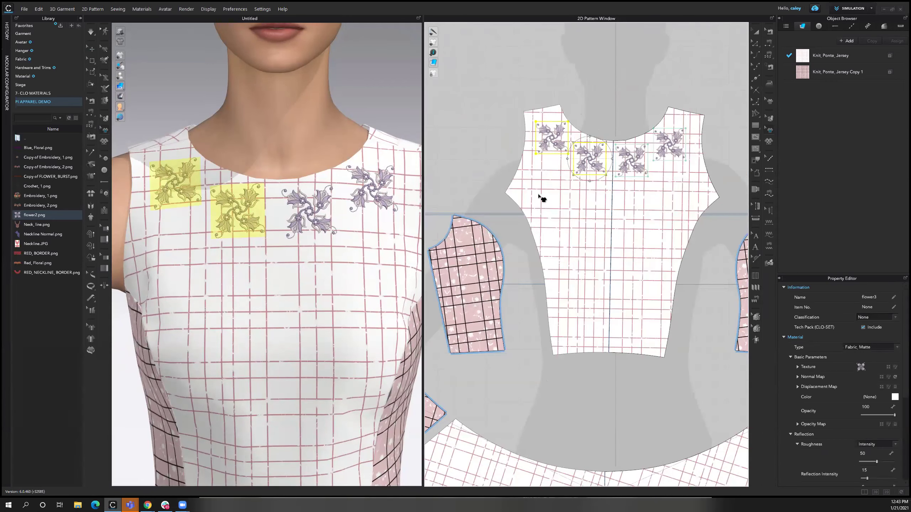
- Recolour the four selected flowers Fruit Dove (CE5B78) from the FHI Cotton TCX palette
{"action": "left_click", "coordinate": [637, 162], "text": "shift"}
{"action": "left_click", "coordinate": [675, 140], "text": "shift"}
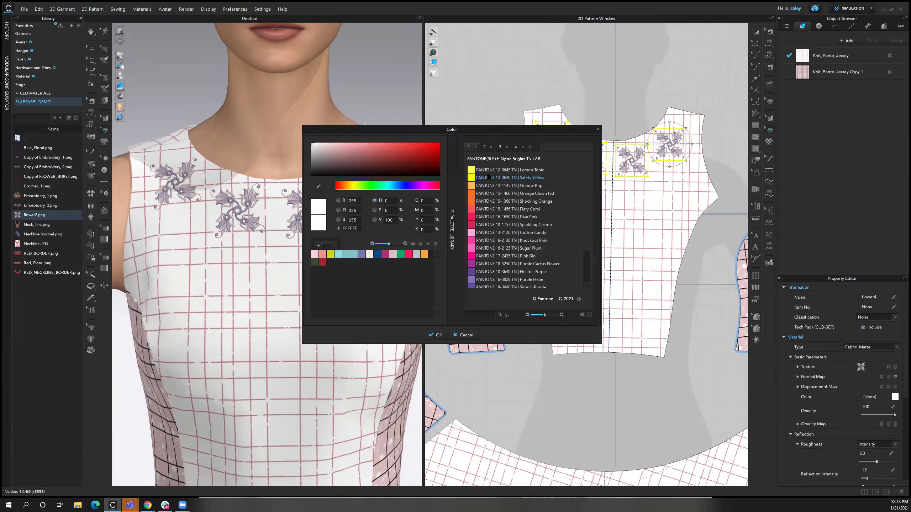
{"action": "left_click", "coordinate": [485, 147]}
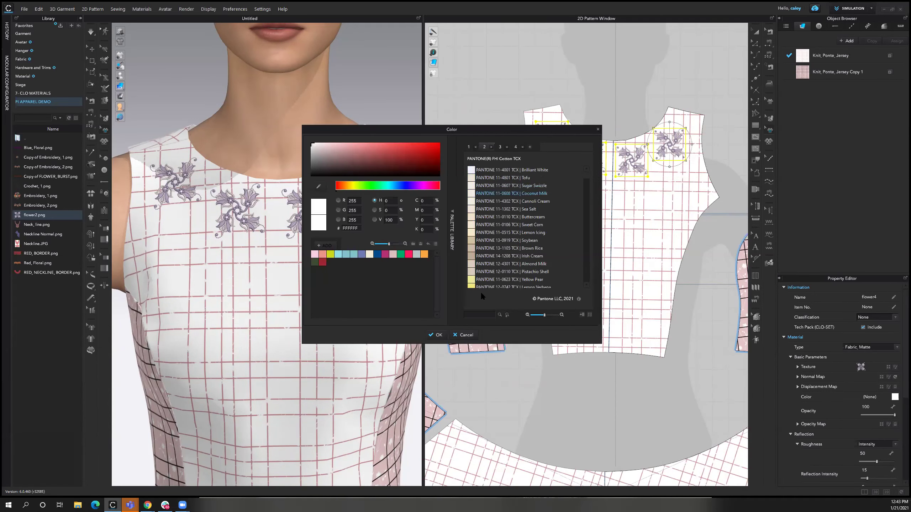
{"action": "scroll", "coordinate": [493, 269], "scroll_direction": "down", "scroll_amount": 10}
{"action": "scroll", "coordinate": [484, 276], "scroll_direction": "down", "scroll_amount": 10}
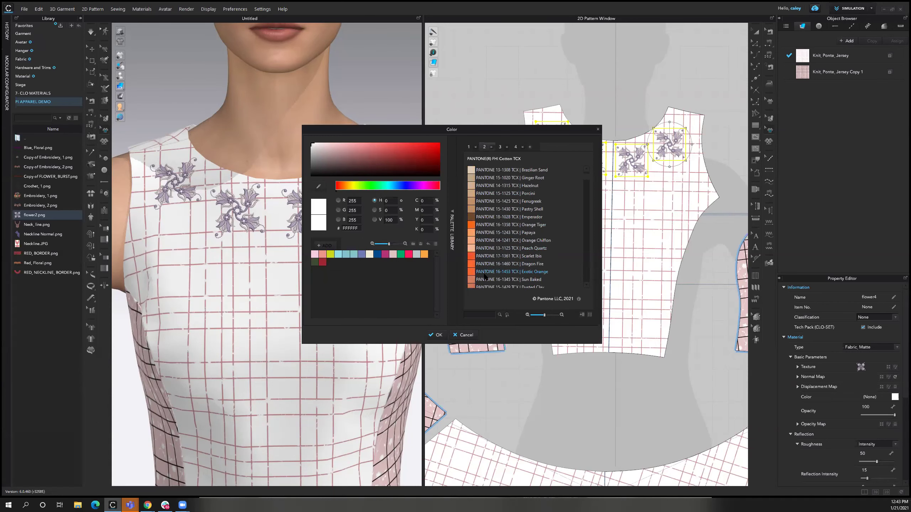
{"action": "left_click", "coordinate": [590, 314]}
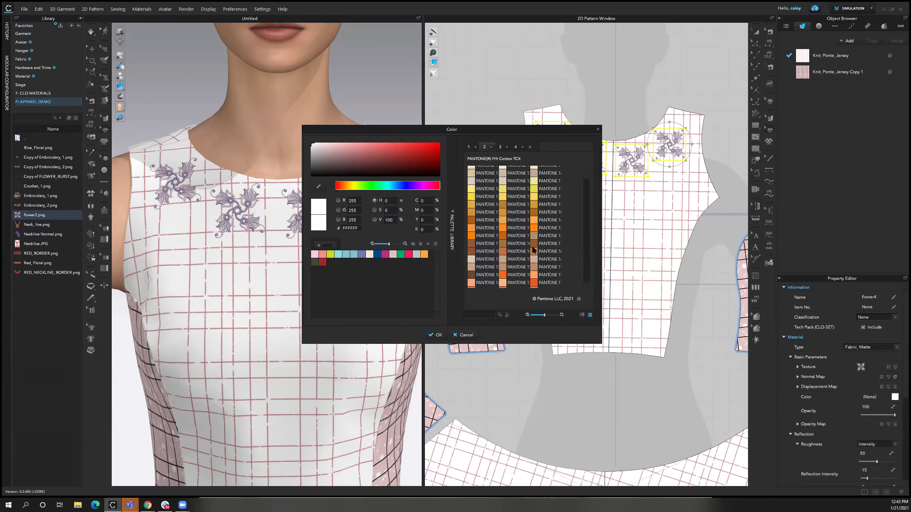
{"action": "left_click", "coordinate": [550, 198]}
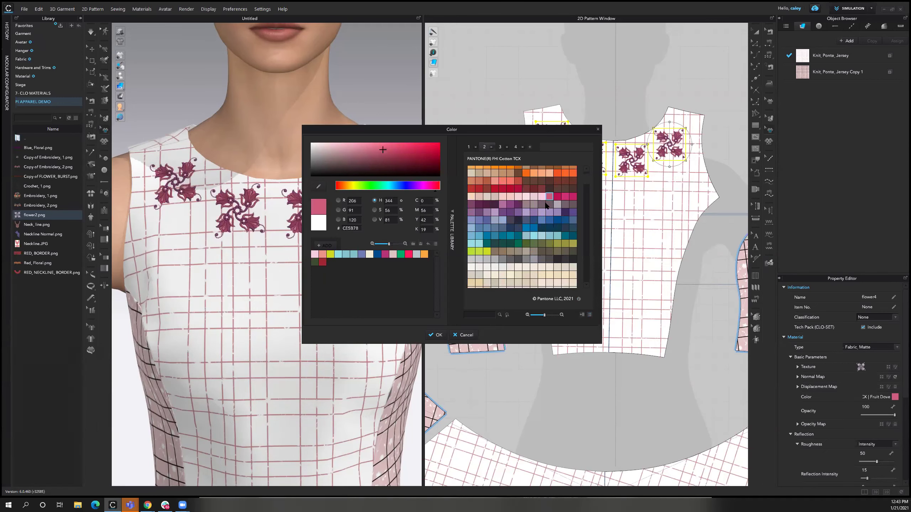
{"action": "left_click_drag", "start_coordinate": [530, 131], "coordinate": [660, 99]}
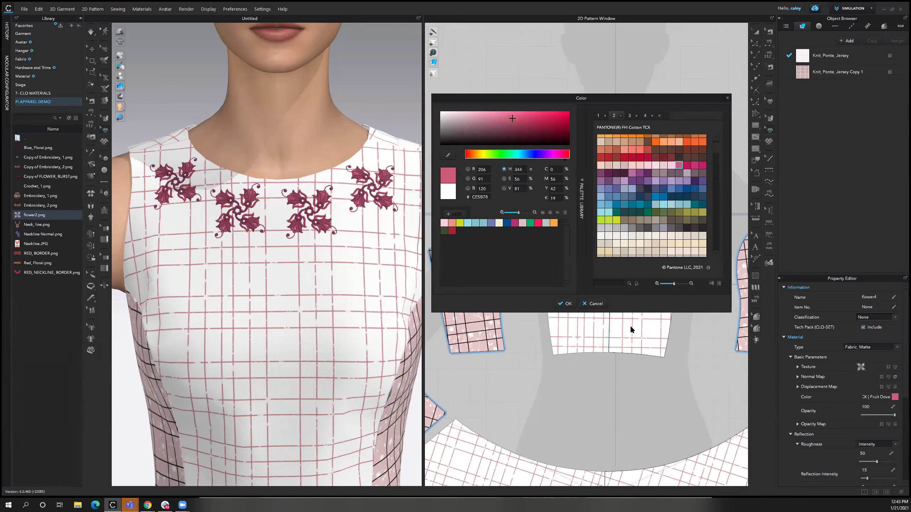
- Turn on texture desaturation for the flowers and check them on the garment
{"action": "left_click", "coordinate": [796, 367]}
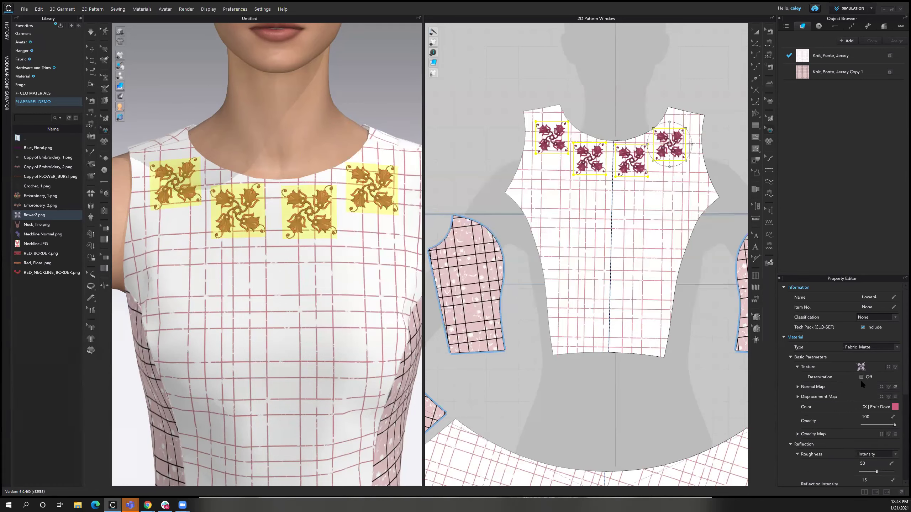
{"action": "left_click", "coordinate": [861, 377]}
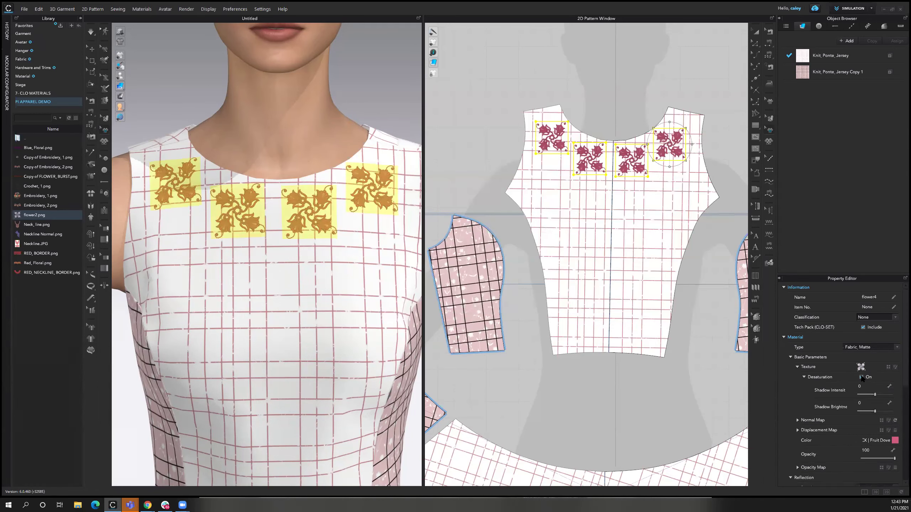
{"action": "left_click", "coordinate": [492, 112]}
{"action": "mouse_move", "coordinate": [325, 259]}
{"action": "right_mouse_down"}
{"action": "mouse_move", "coordinate": [359, 258]}
{"action": "mouse_move", "coordinate": [334, 261]}
{"action": "mouse_move", "coordinate": [319, 248]}
{"action": "right_mouse_up"}
- Reselect all four flowers, keep the material type Fabric_Matte, and deselect them
{"action": "left_click", "coordinate": [551, 141]}
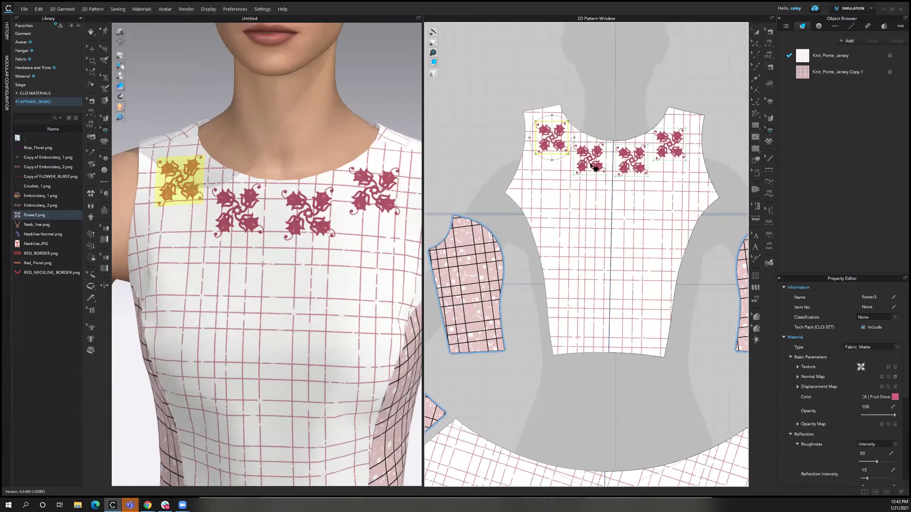
{"action": "left_click", "coordinate": [591, 166], "text": "shift"}
{"action": "left_click", "coordinate": [635, 166], "text": "shift"}
{"action": "left_click", "coordinate": [667, 147], "text": "shift"}
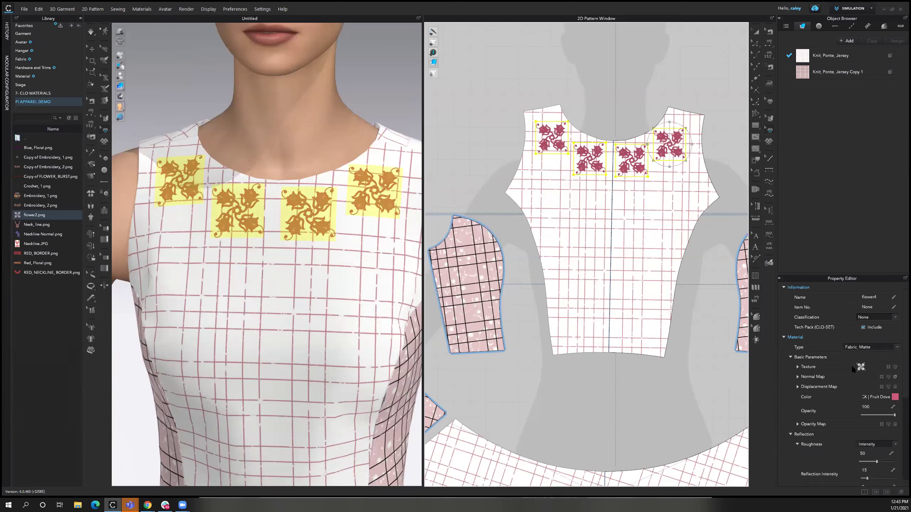
{"action": "left_click", "coordinate": [859, 347]}
{"action": "left_click", "coordinate": [858, 416]}
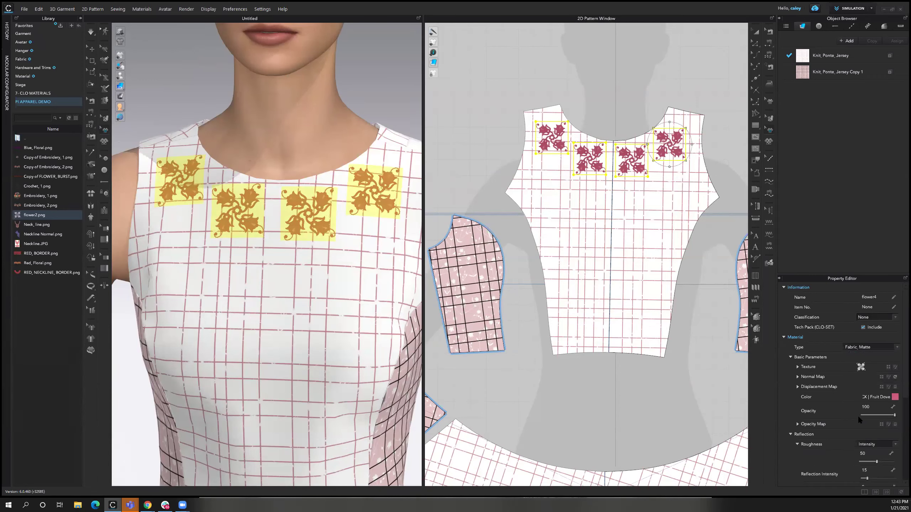
{"action": "left_click", "coordinate": [351, 278]}
{"action": "right_click_drag", "start_coordinate": [350, 278], "coordinate": [391, 306]}
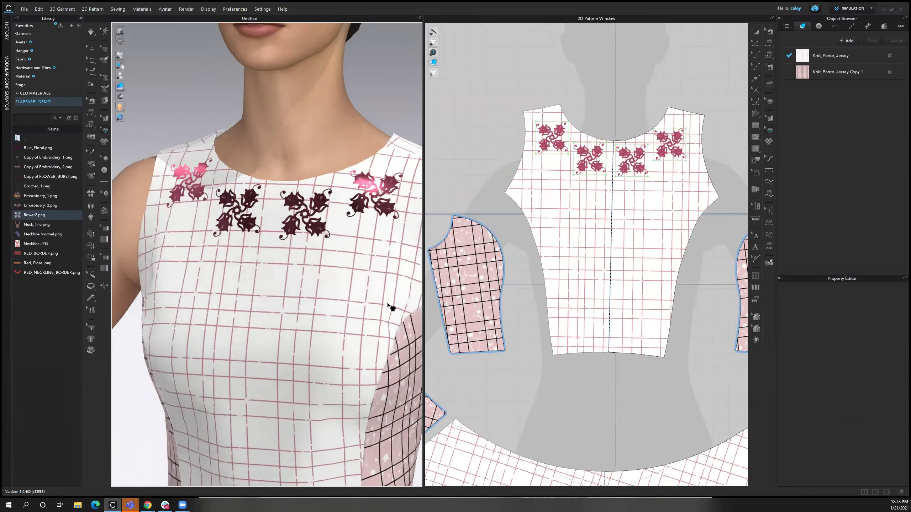
- Undo the Metal material on the four neckline flowers, restoring their matte lavender-grey look
{"action": "scroll", "coordinate": [320, 275], "scroll_direction": "down", "scroll_amount": 3}
{"action": "right_click_drag", "start_coordinate": [320, 275], "coordinate": [321, 253]}
{"action": "key", "text": "ctrl+a"}
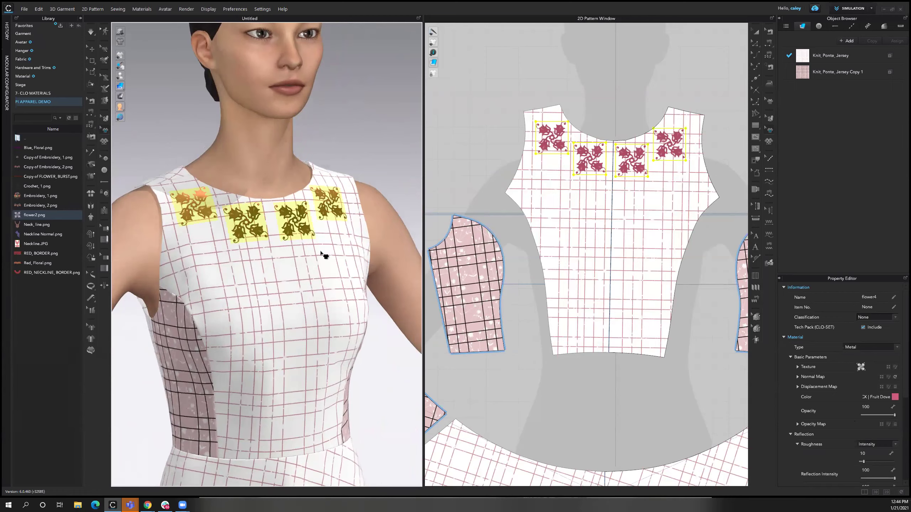
{"action": "left_click", "coordinate": [371, 160]}
{"action": "right_click_drag", "start_coordinate": [344, 218], "coordinate": [314, 250]}
{"action": "key", "text": "ctrl+z"}
{"action": "key", "text": "ctrl+z"}
{"action": "key", "text": "ctrl+z"}
{"action": "key", "text": "ctrl+z"}
{"action": "key", "text": "ctrl+z"}
{"action": "key", "text": "ctrl+z"}
{"action": "key", "text": "ctrl+z"}
{"action": "key", "text": "ctrl+z"}
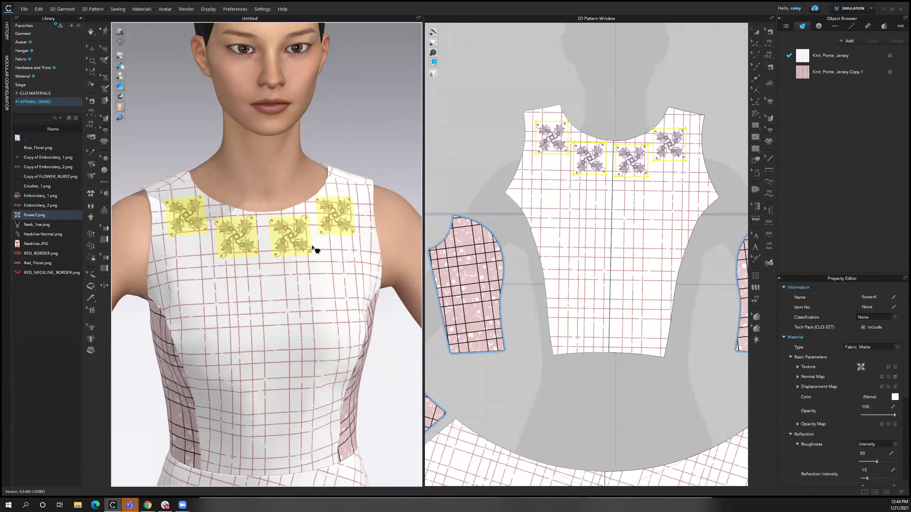
{"action": "right_click_drag", "start_coordinate": [321, 205], "coordinate": [300, 238]}
{"action": "left_click", "coordinate": [356, 245]}
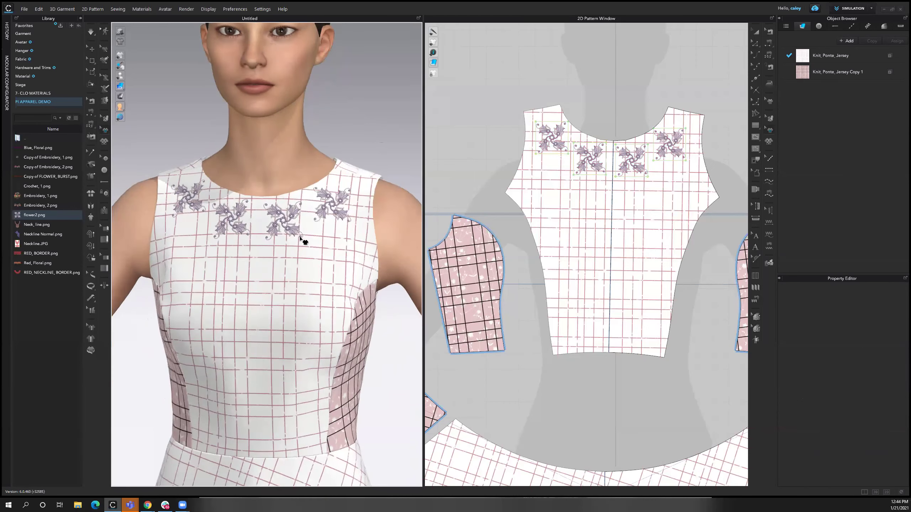
- Show the Default Topstitch properties: 1/16" offset, SPI-14 length, 40 Tex thread
{"action": "scroll", "coordinate": [301, 238], "scroll_direction": "up", "scroll_amount": 4}
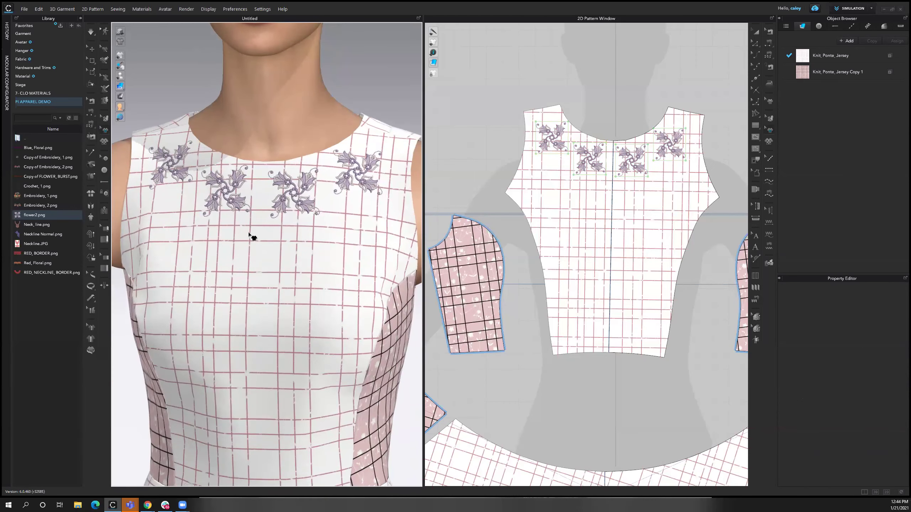
{"action": "scroll", "coordinate": [624, 392], "scroll_direction": "down", "scroll_amount": 2}
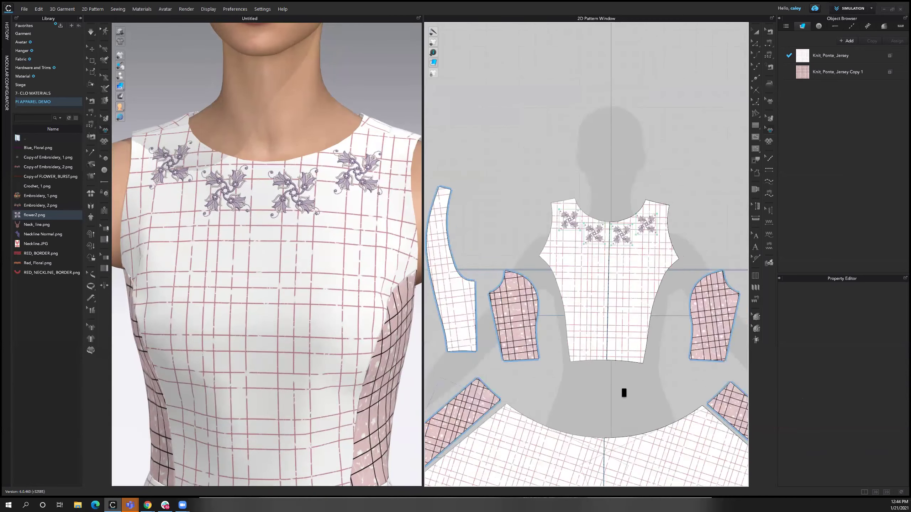
{"action": "scroll", "coordinate": [615, 302], "scroll_direction": "down", "scroll_amount": 4}
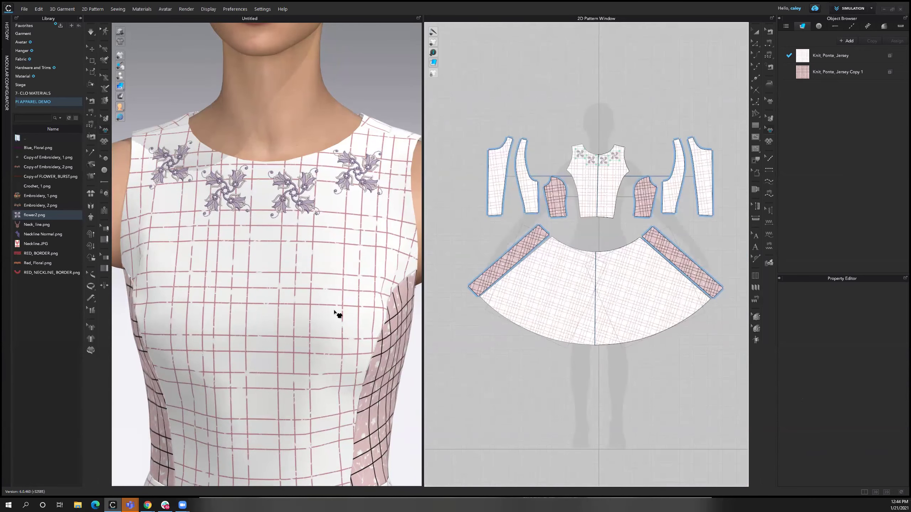
{"action": "scroll", "coordinate": [334, 316], "scroll_direction": "down", "scroll_amount": 3}
{"action": "scroll", "coordinate": [335, 287], "scroll_direction": "up", "scroll_amount": 2}
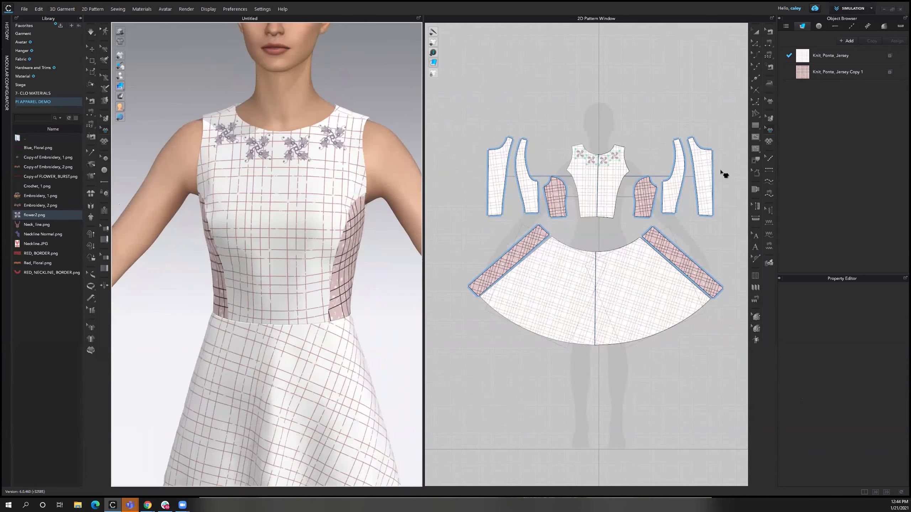
{"action": "left_click", "coordinate": [852, 26]}
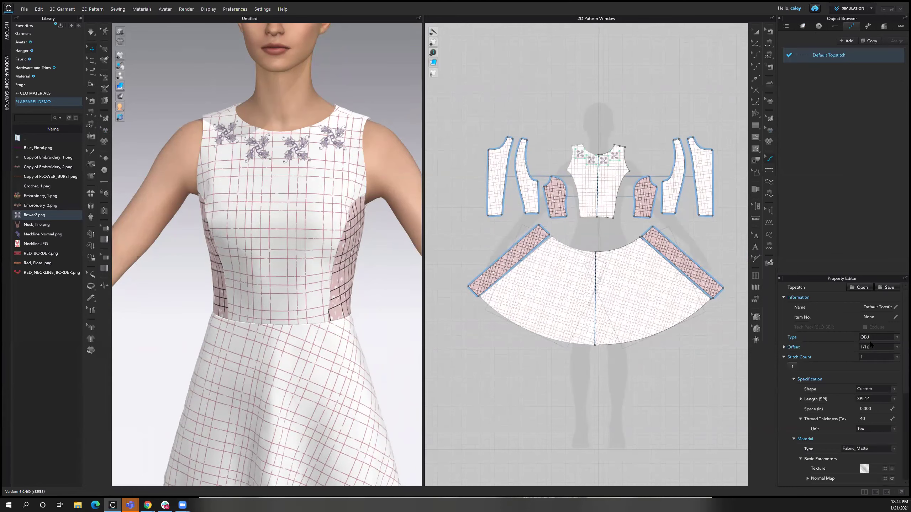
- Browse Hardware and Trims > Topstitch > ISO_Standard and preview several .sst stitch files
{"action": "left_click", "coordinate": [40, 68]}
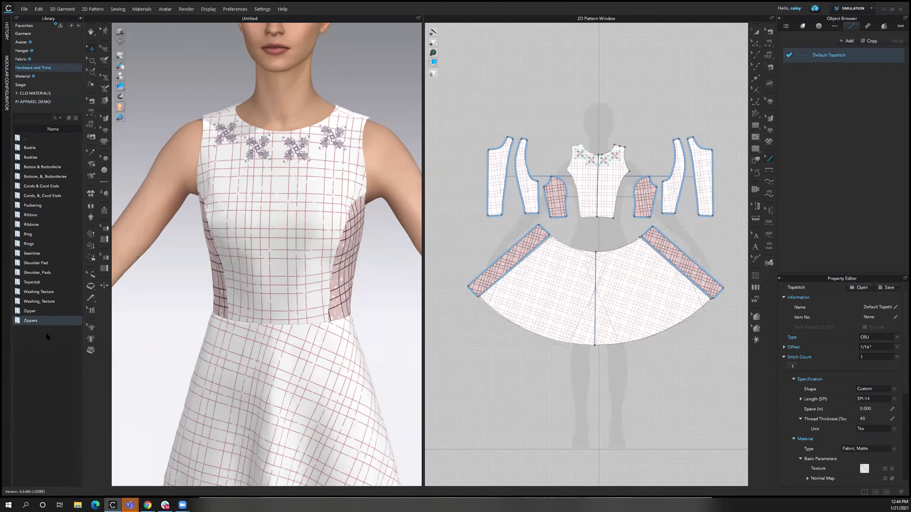
{"action": "left_click", "coordinate": [36, 282]}
{"action": "double_click", "coordinate": [40, 286]}
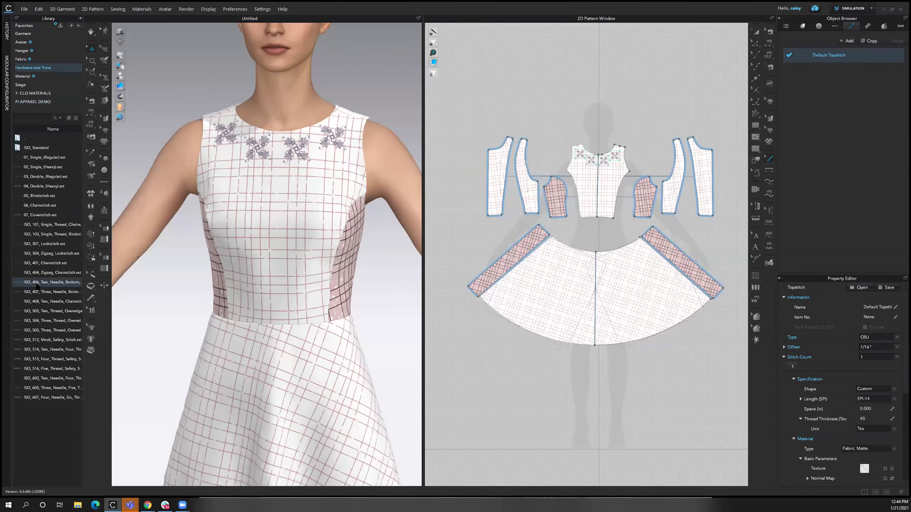
{"action": "double_click", "coordinate": [32, 147]}
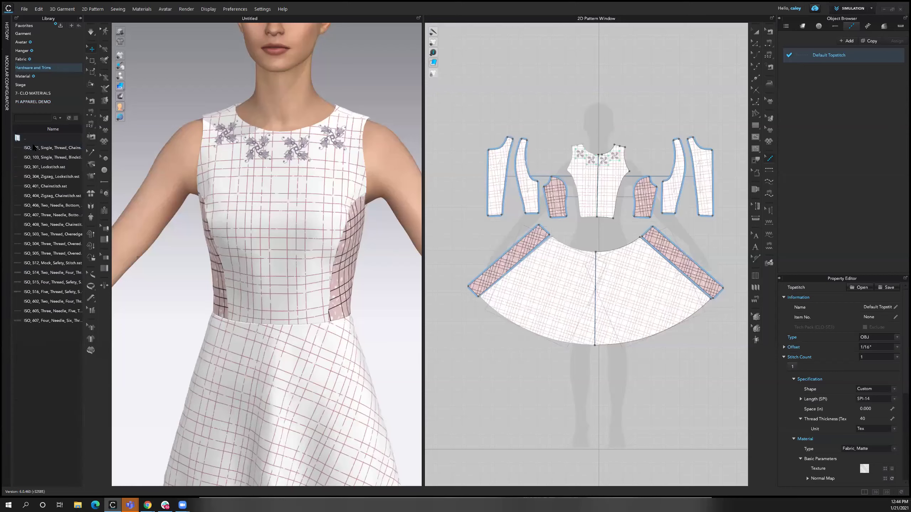
{"action": "mouse_move", "coordinate": [53, 153]}
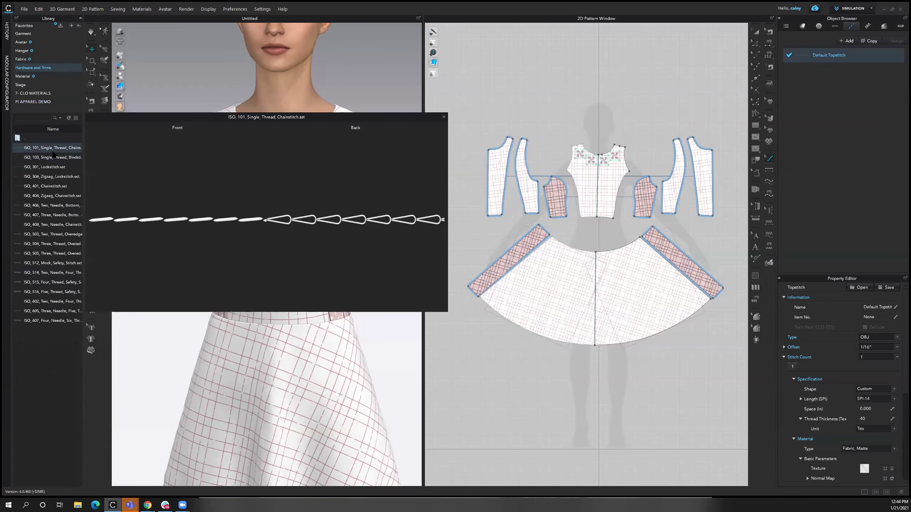
{"action": "mouse_move", "coordinate": [47, 196]}
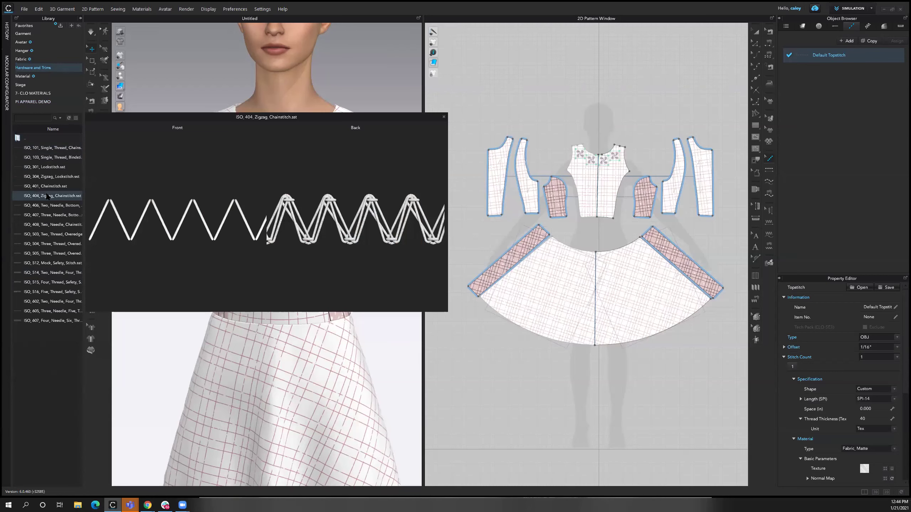
{"action": "mouse_move", "coordinate": [55, 213]}
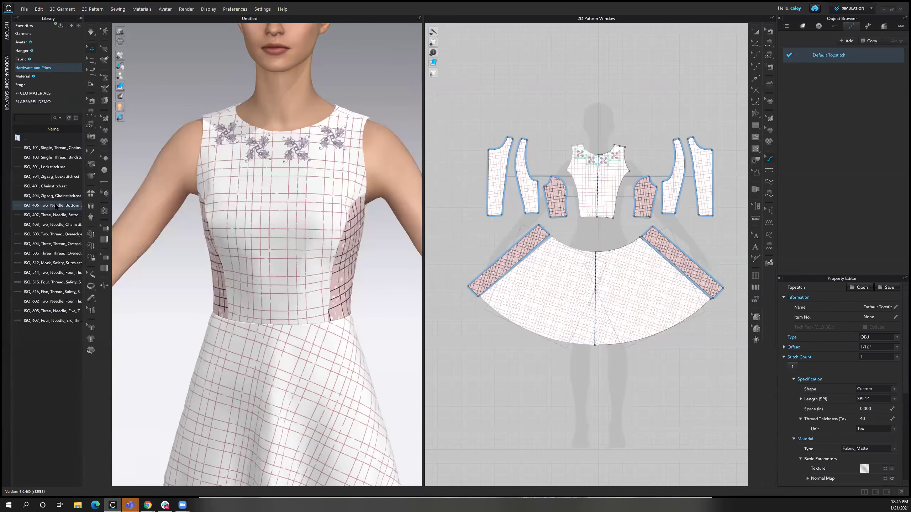
- Add the ISO_406 Two Needle Bottom Coverstitch to the garment's topstitch list
{"action": "double_click", "coordinate": [55, 208]}
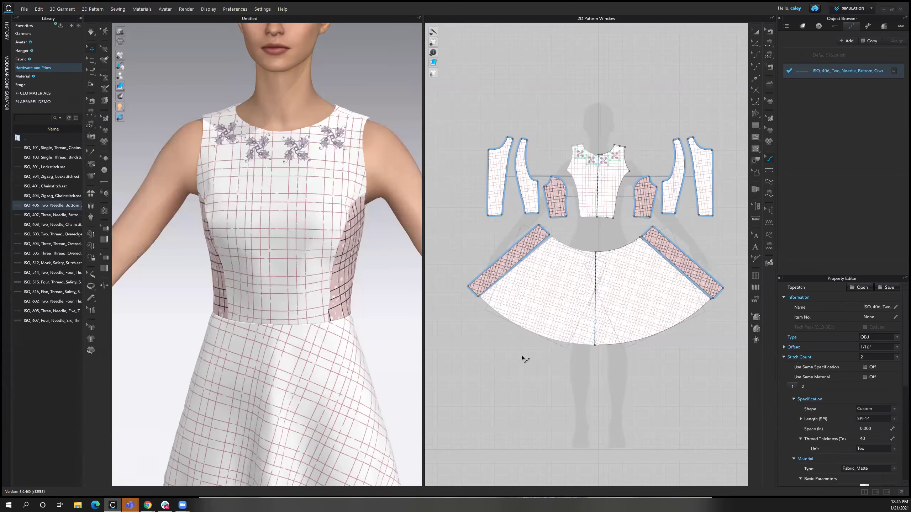
{"action": "middle_click_drag", "start_coordinate": [586, 284], "coordinate": [611, 248]}
{"action": "scroll", "coordinate": [305, 376], "scroll_direction": "down", "scroll_amount": 3}
{"action": "middle_click_drag", "start_coordinate": [305, 377], "coordinate": [341, 274]}
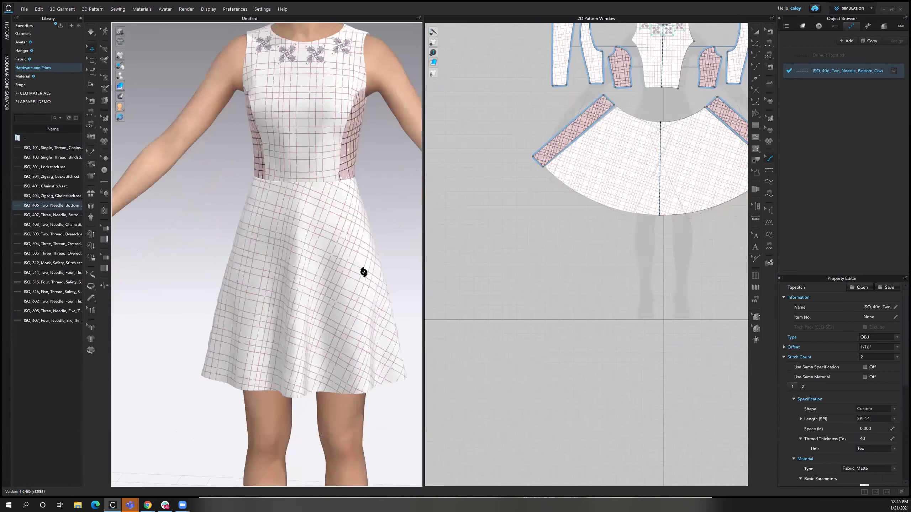
{"action": "scroll", "coordinate": [363, 272], "scroll_direction": "down", "scroll_amount": 2}
{"action": "middle_click_drag", "start_coordinate": [653, 222], "coordinate": [592, 222]}
- Apply the coverstitch as a segment topstitch from the skirt's left hem corner to its end
{"action": "left_click", "coordinate": [769, 181]}
{"action": "middle_click_drag", "start_coordinate": [485, 168], "coordinate": [445, 172]}
{"action": "left_click", "coordinate": [445, 172]}
{"action": "left_click", "coordinate": [558, 219]}
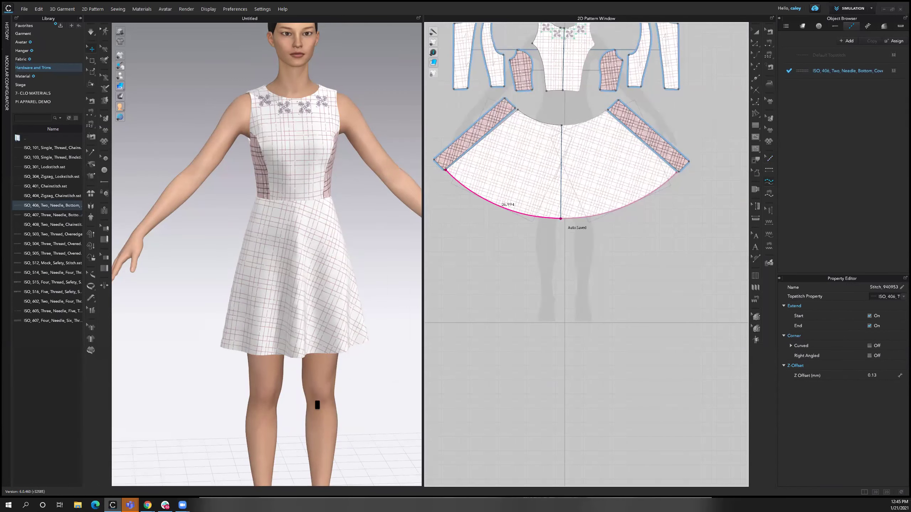
- Select the ISO_406 hem coverstitch to show its properties
{"action": "scroll", "coordinate": [273, 252], "scroll_direction": "up", "scroll_amount": 3}
{"action": "scroll", "coordinate": [274, 193], "scroll_direction": "up", "scroll_amount": 1}
{"action": "middle_click_drag", "start_coordinate": [273, 416], "coordinate": [267, 208]}
{"action": "scroll", "coordinate": [307, 293], "scroll_direction": "up", "scroll_amount": 2}
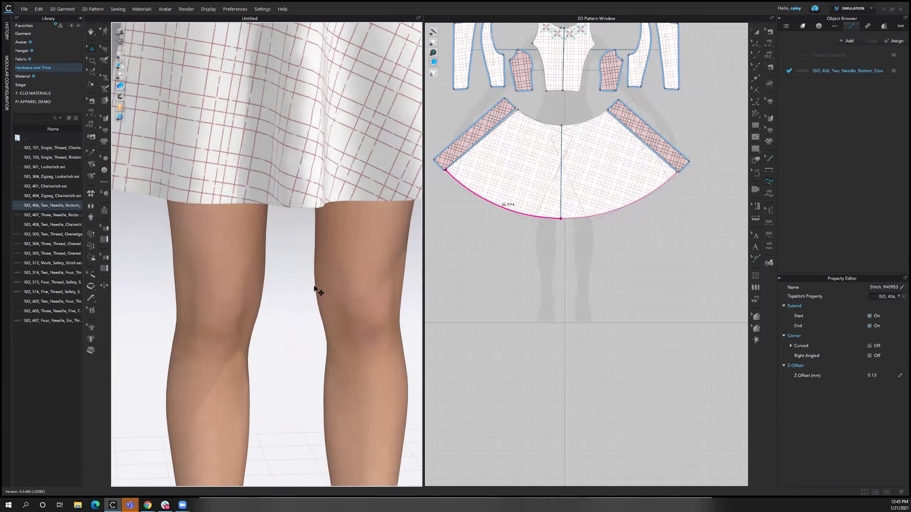
{"action": "scroll", "coordinate": [317, 289], "scroll_direction": "down", "scroll_amount": 1}
{"action": "left_click", "coordinate": [824, 71]}
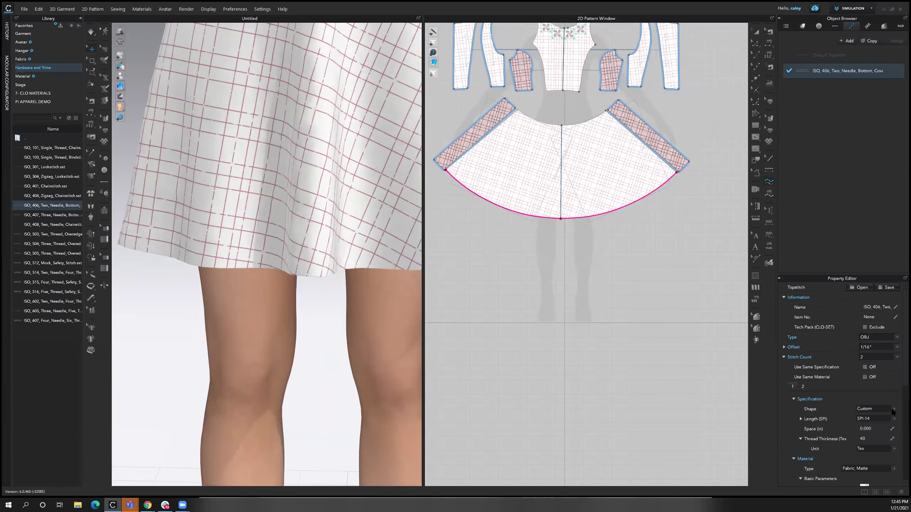
{"action": "scroll", "coordinate": [893, 465], "scroll_direction": "down", "scroll_amount": 2}
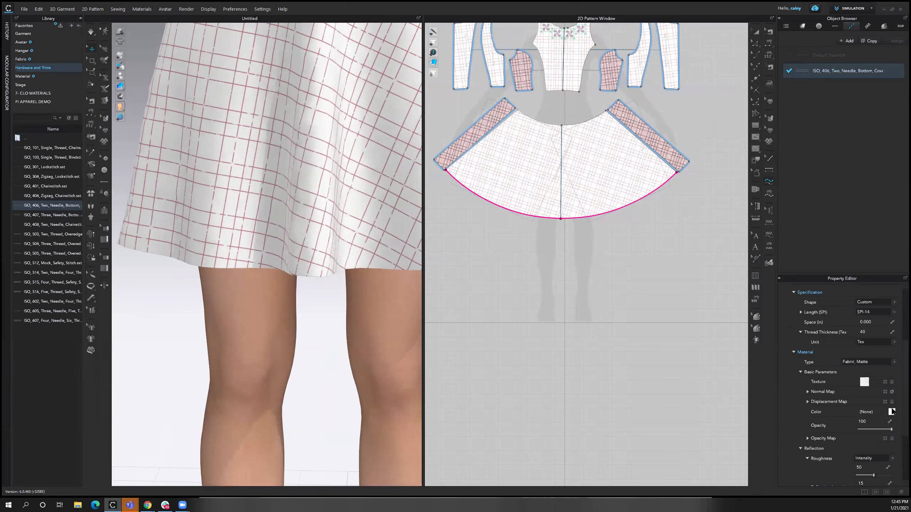
- Colour the coverstitch thread #927273 by sampling the plaid's pink-red line
{"action": "left_click", "coordinate": [891, 412]}
{"action": "left_click", "coordinate": [319, 186]}
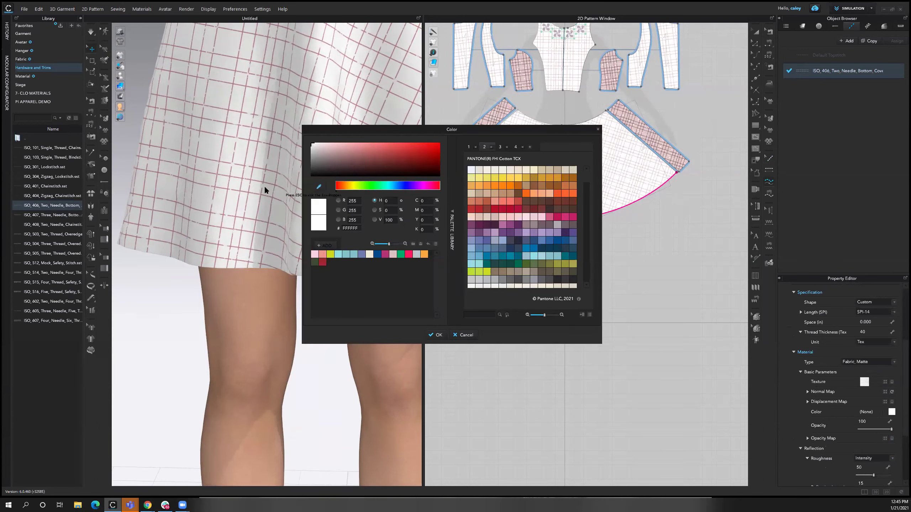
{"action": "left_click", "coordinate": [265, 196]}
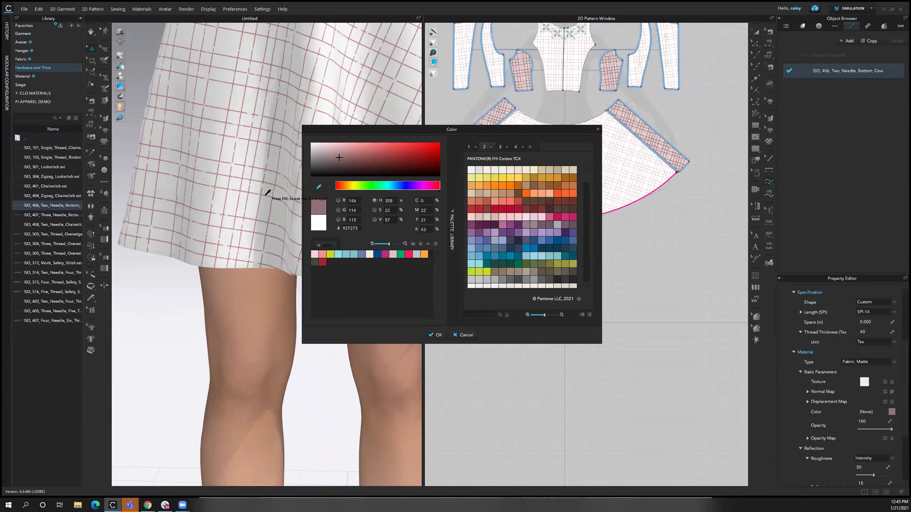
{"action": "left_click", "coordinate": [439, 335]}
{"action": "scroll", "coordinate": [301, 285], "scroll_direction": "up", "scroll_amount": 4}
{"action": "scroll", "coordinate": [312, 316], "scroll_direction": "up", "scroll_amount": 2}
{"action": "middle_click_drag", "start_coordinate": [301, 296], "coordinate": [272, 252]}
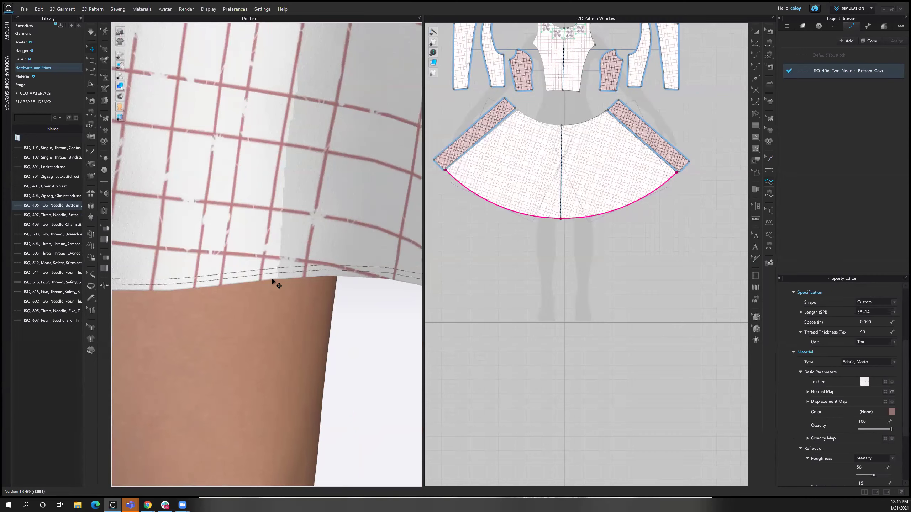
{"action": "scroll", "coordinate": [363, 292], "scroll_direction": "up", "scroll_amount": 1}
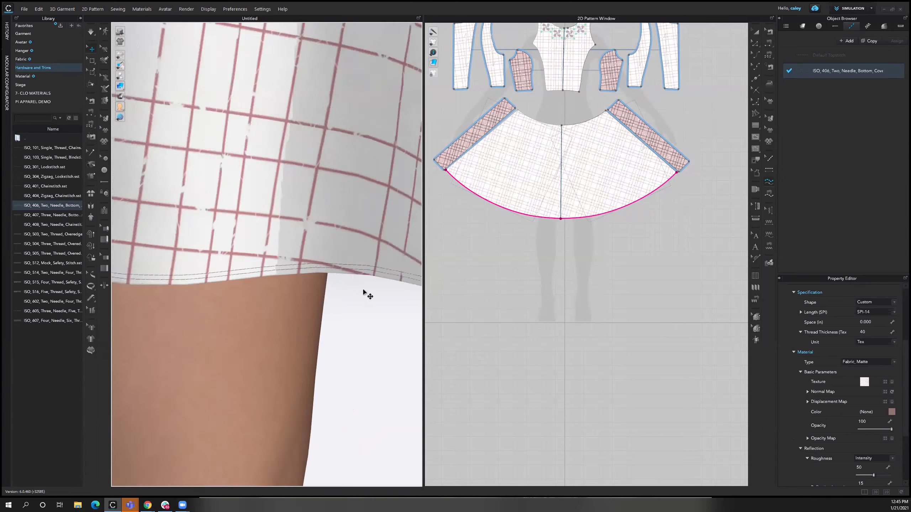
{"action": "scroll", "coordinate": [363, 290], "scroll_direction": "down", "scroll_amount": 10}
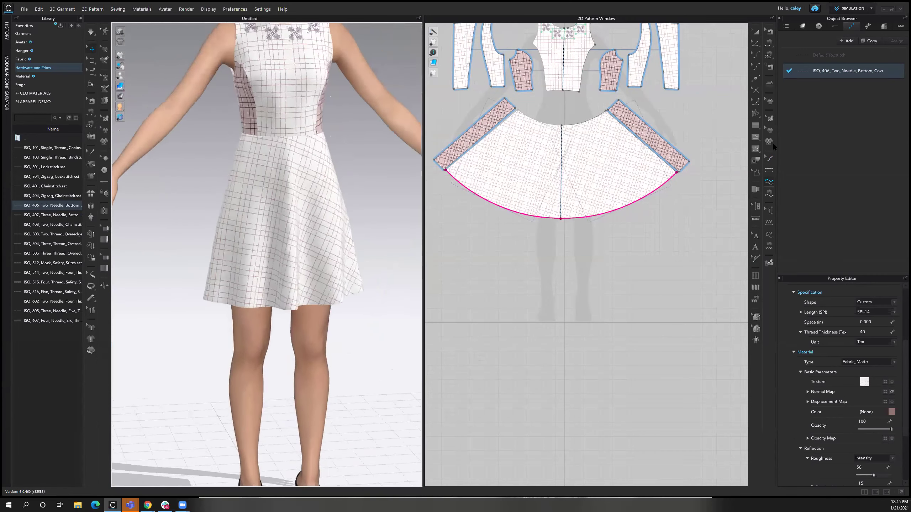
- Set the hem coverstitch thread thickness to 60
{"action": "left_click", "coordinate": [876, 332]}
{"action": "type", "text": "60"}
{"action": "key", "text": "Return"}
{"action": "scroll", "coordinate": [899, 355], "scroll_direction": "up", "scroll_amount": 3}
{"action": "scroll", "coordinate": [899, 354], "scroll_direction": "up", "scroll_amount": 1}
- Set the coverstitch offset to 1" from the hem edge
{"action": "left_click", "coordinate": [870, 348]}
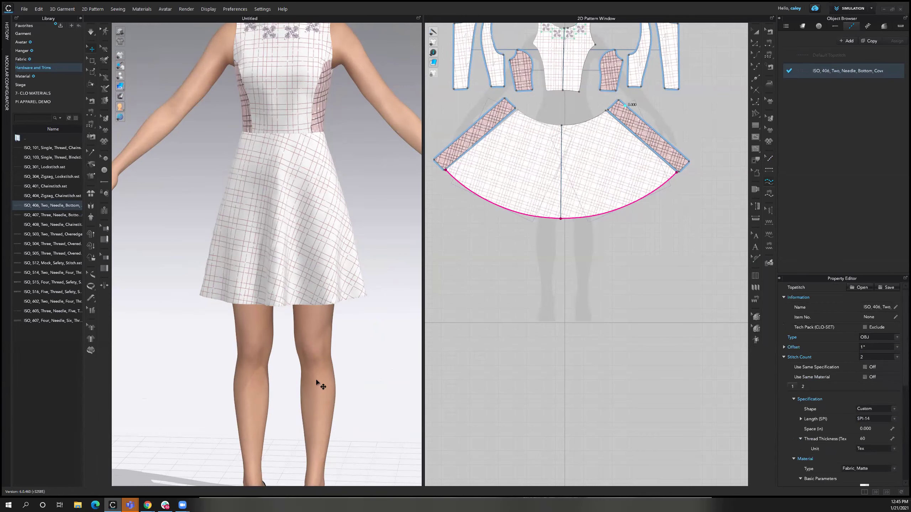
{"action": "scroll", "coordinate": [321, 383], "scroll_direction": "up", "scroll_amount": 2}
{"action": "scroll", "coordinate": [330, 373], "scroll_direction": "up", "scroll_amount": 3}
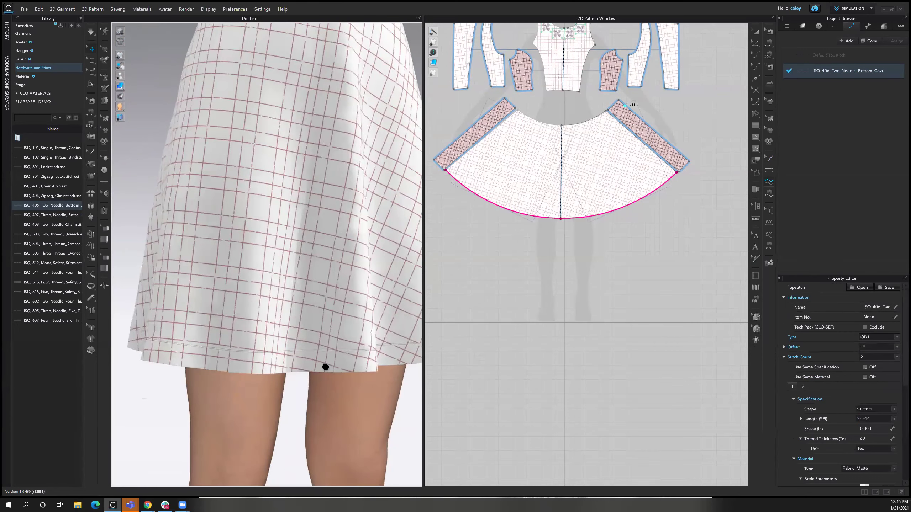
{"action": "scroll", "coordinate": [301, 309], "scroll_direction": "up", "scroll_amount": 3}
{"action": "scroll", "coordinate": [381, 338], "scroll_direction": "down", "scroll_amount": 5}
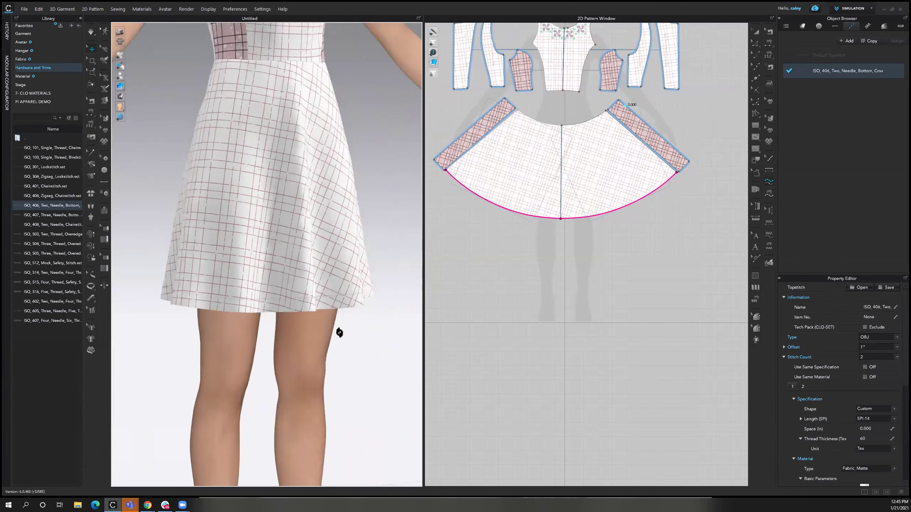
{"action": "scroll", "coordinate": [339, 327], "scroll_direction": "down", "scroll_amount": 5}
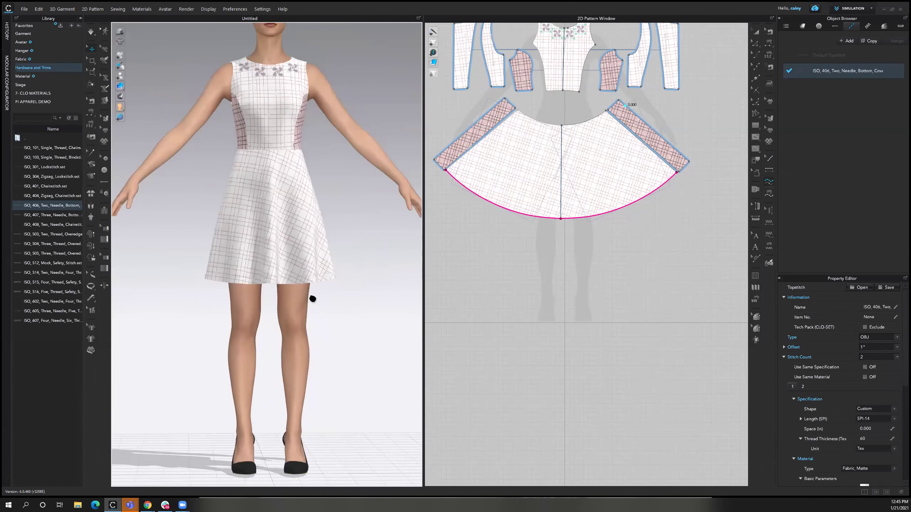
{"action": "scroll", "coordinate": [316, 301], "scroll_direction": "down", "scroll_amount": 1}
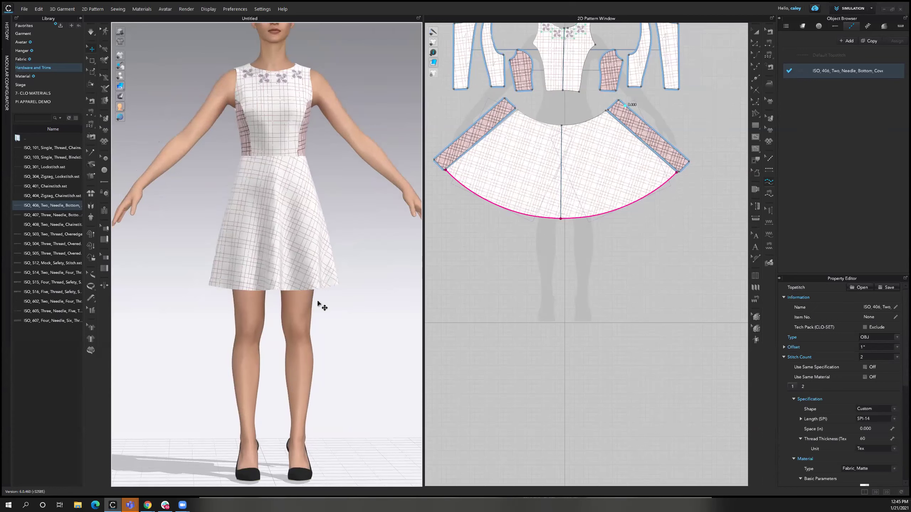
{"action": "scroll", "coordinate": [319, 303], "scroll_direction": "up", "scroll_amount": 2}
{"action": "scroll", "coordinate": [321, 301], "scroll_direction": "up", "scroll_amount": 2}
{"action": "scroll", "coordinate": [319, 308], "scroll_direction": "up", "scroll_amount": 3}
{"action": "scroll", "coordinate": [317, 312], "scroll_direction": "up", "scroll_amount": 1}
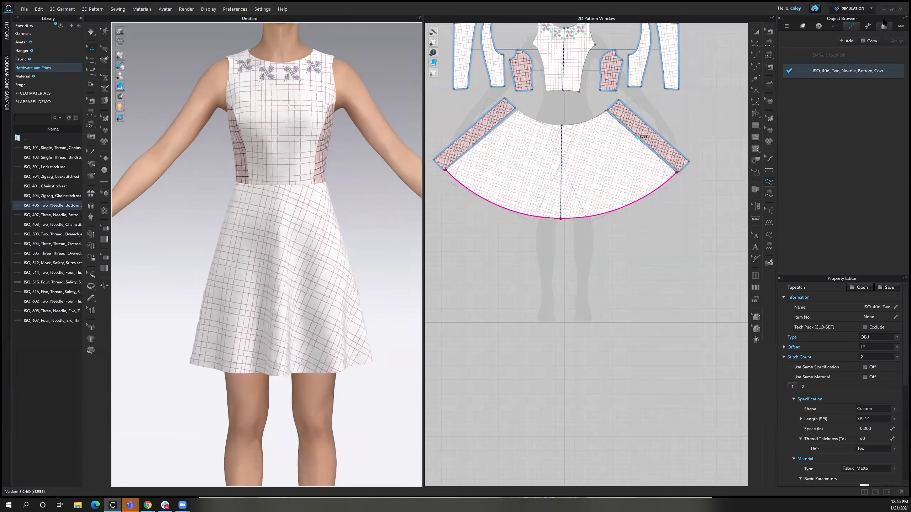
- Switch to the Colorway workspace and add Colorway A Copy 1
{"action": "left_click", "coordinate": [871, 9]}
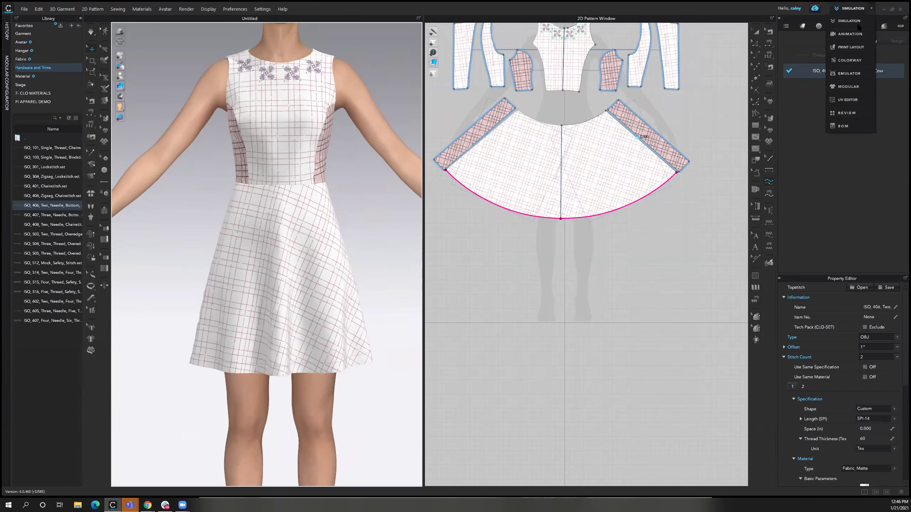
{"action": "left_click", "coordinate": [860, 60]}
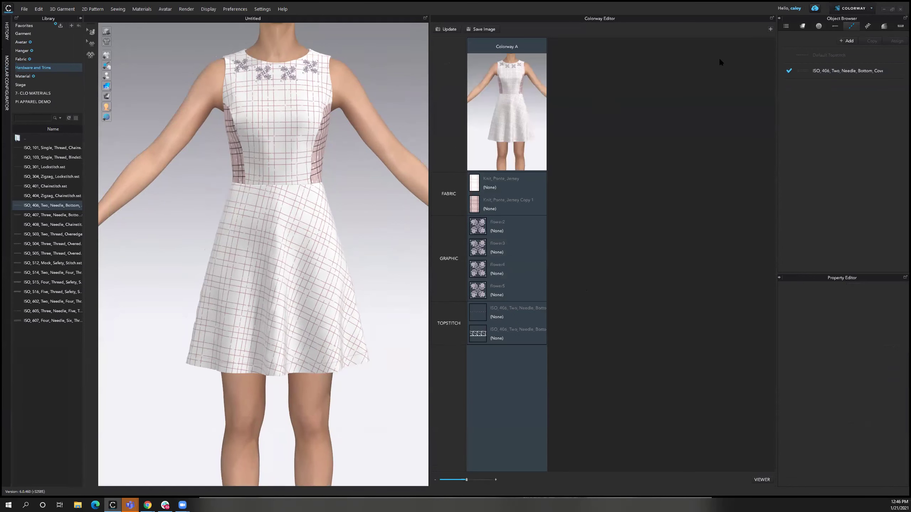
{"action": "left_click", "coordinate": [769, 29]}
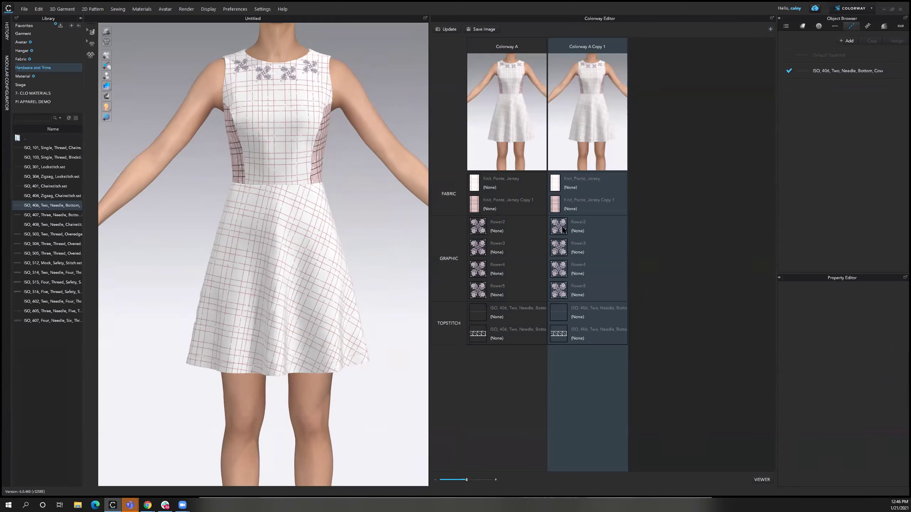
- Select the flower2 and flower3 embroideries in the new colorway
{"action": "middle_click_drag", "start_coordinate": [340, 226], "coordinate": [342, 239]}
{"action": "scroll", "coordinate": [341, 233], "scroll_direction": "up", "scroll_amount": 3}
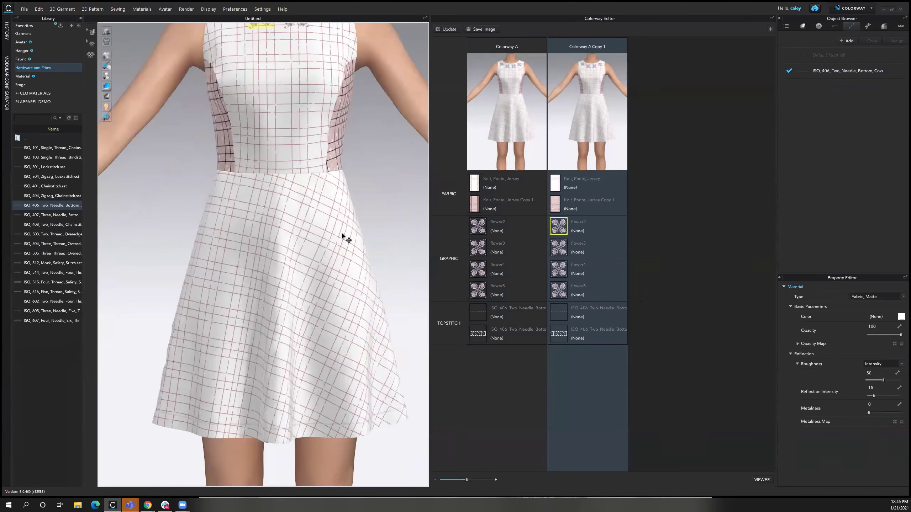
{"action": "scroll", "coordinate": [341, 232], "scroll_direction": "down", "scroll_amount": 2}
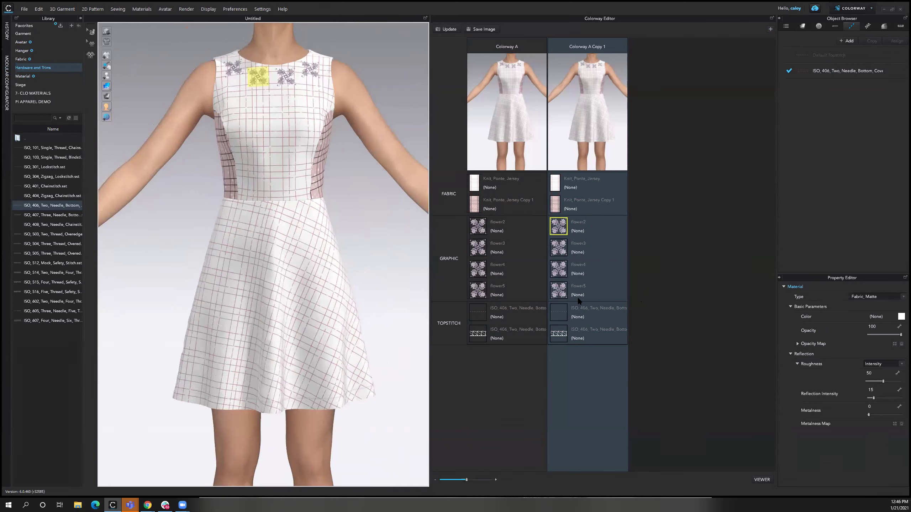
{"action": "left_click", "coordinate": [560, 248], "text": "ctrl"}
- Add flower4 and flower5 and colour all four flowers Pantone Willowherb
{"action": "left_click", "coordinate": [562, 271], "text": "ctrl"}
{"action": "left_click", "coordinate": [562, 291], "text": "ctrl"}
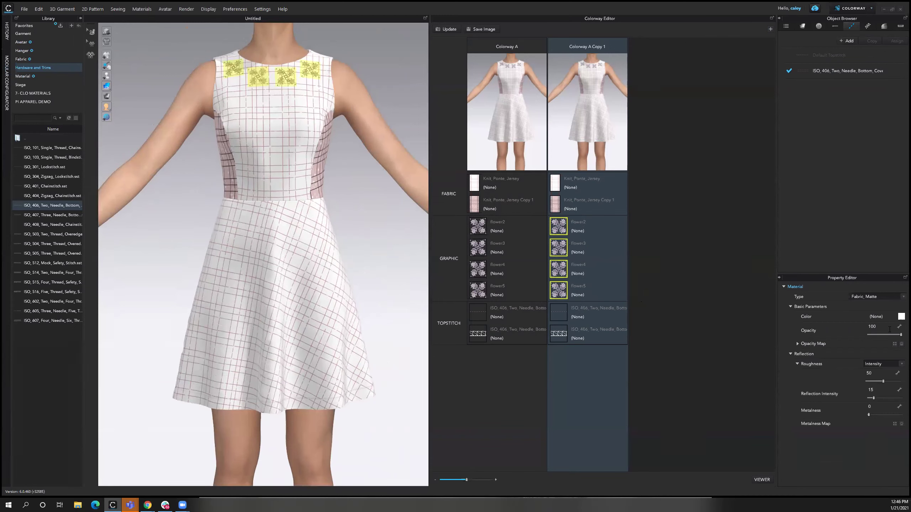
{"action": "left_click", "coordinate": [901, 316]}
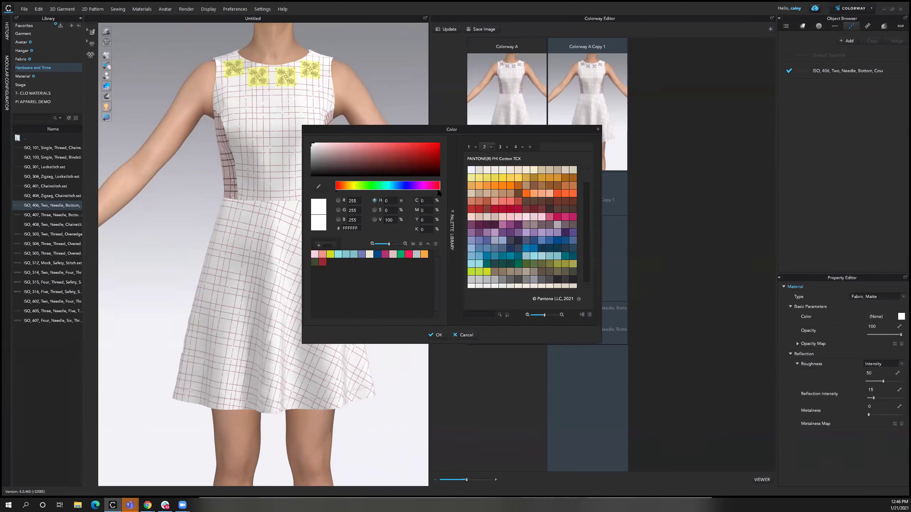
{"action": "left_click", "coordinate": [511, 225]}
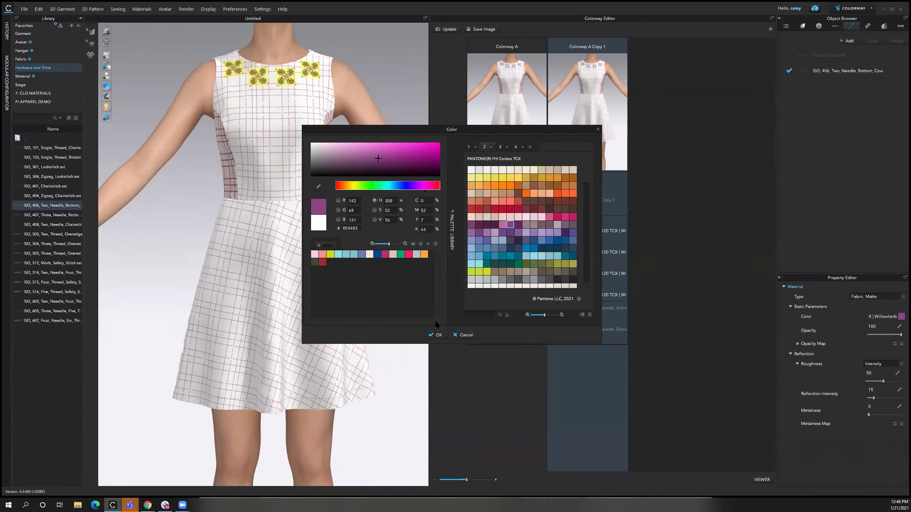
{"action": "left_click", "coordinate": [437, 336]}
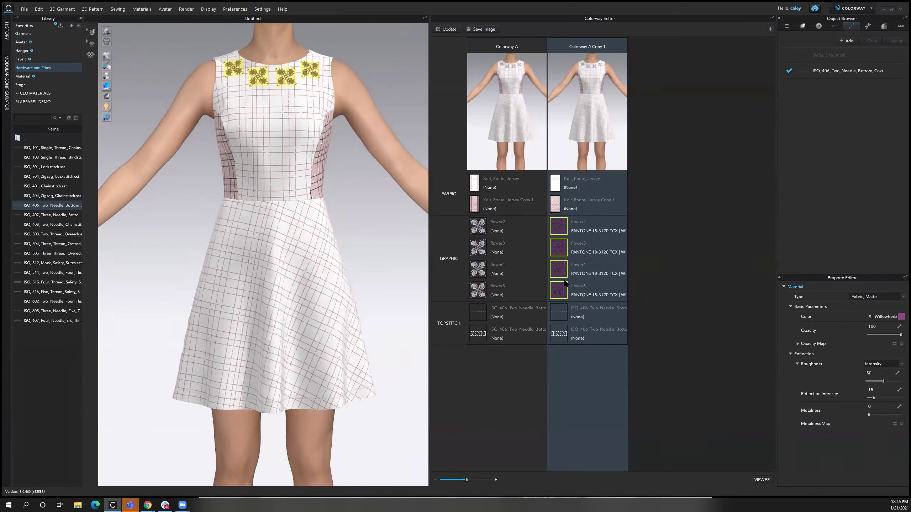
- Colour both dress fabrics Crocus Petal lilac after trying Bodacious and Cherry Blossom
{"action": "left_click", "coordinate": [556, 205]}
{"action": "left_click", "coordinate": [558, 183], "text": "shift"}
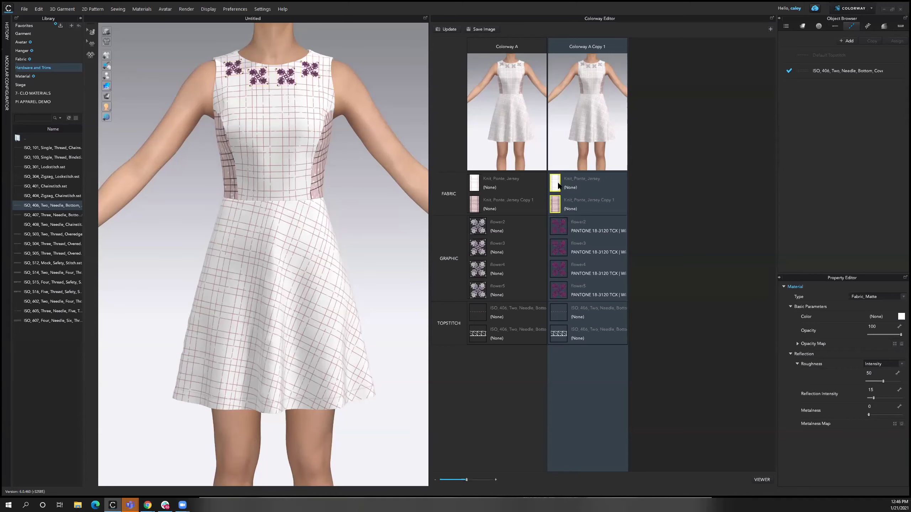
{"action": "left_click", "coordinate": [901, 318]}
{"action": "left_click", "coordinate": [503, 225]}
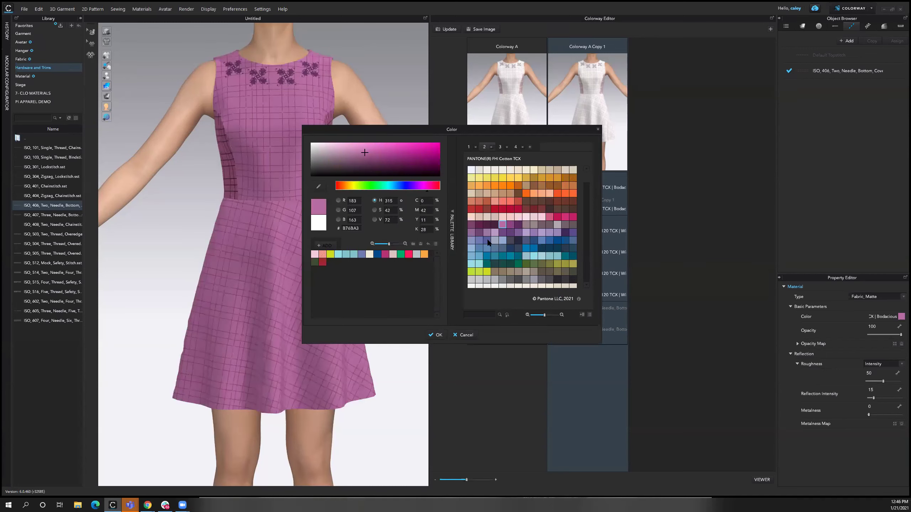
{"action": "left_click", "coordinate": [542, 216]}
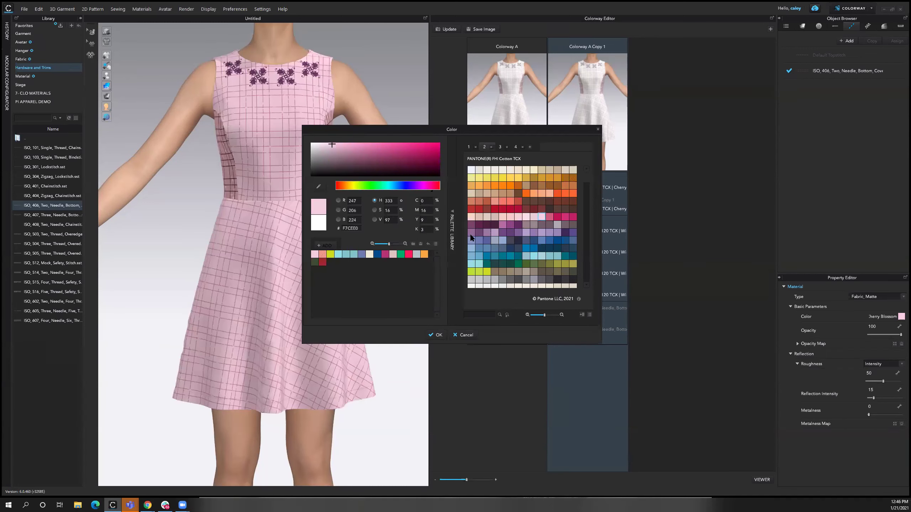
{"action": "left_click", "coordinate": [495, 232]}
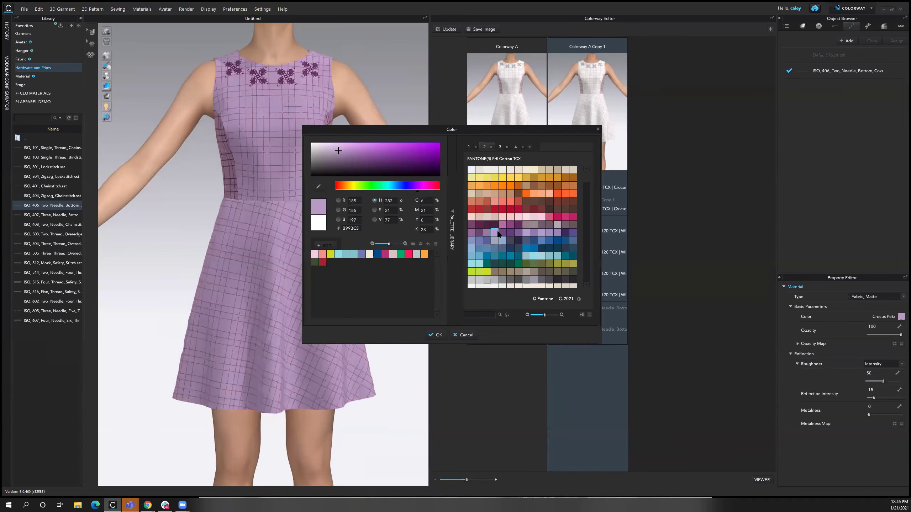
{"action": "left_click", "coordinate": [435, 335]}
{"action": "scroll", "coordinate": [383, 308], "scroll_direction": "down", "scroll_amount": 2}
{"action": "right_click_drag", "start_coordinate": [383, 309], "coordinate": [409, 307]}
- Update the colorway preview images to show the purple dress
{"action": "left_click", "coordinate": [556, 323]}
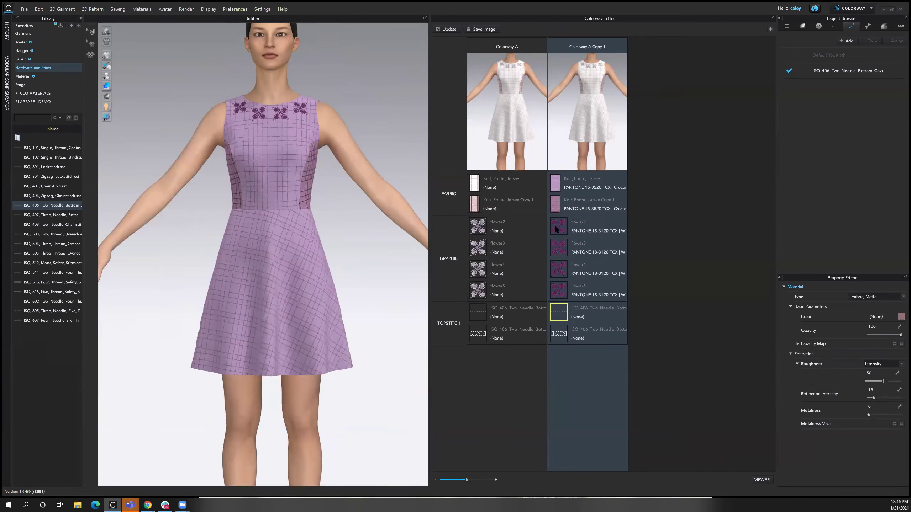
{"action": "left_click", "coordinate": [359, 289]}
{"action": "left_click", "coordinate": [456, 29]}
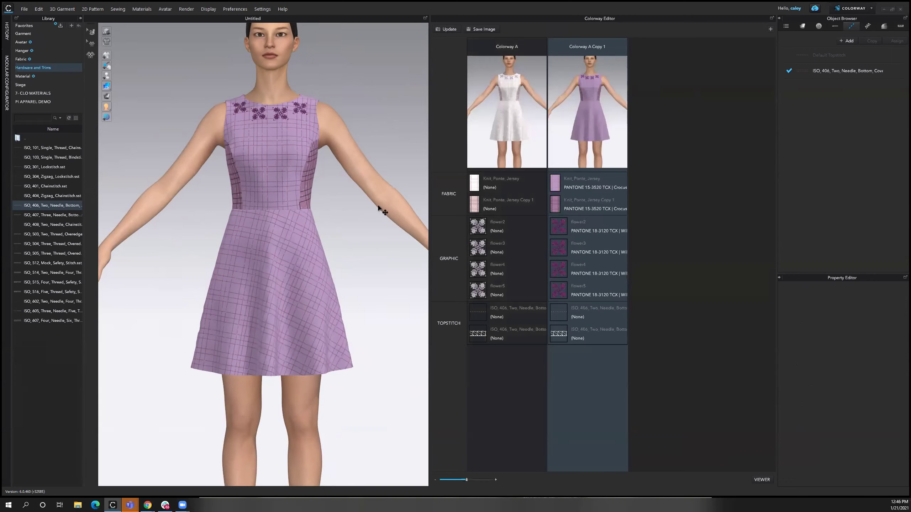
{"action": "mouse_move", "coordinate": [328, 207]}
{"action": "right_mouse_down"}
{"action": "mouse_move", "coordinate": [272, 208]}
{"action": "mouse_move", "coordinate": [338, 197]}
{"action": "right_mouse_up"}
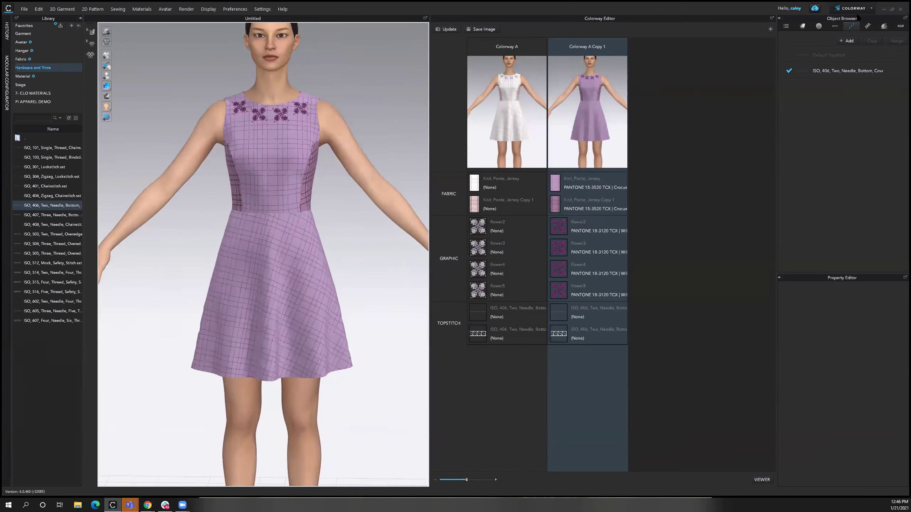
{"action": "left_click", "coordinate": [871, 9]}
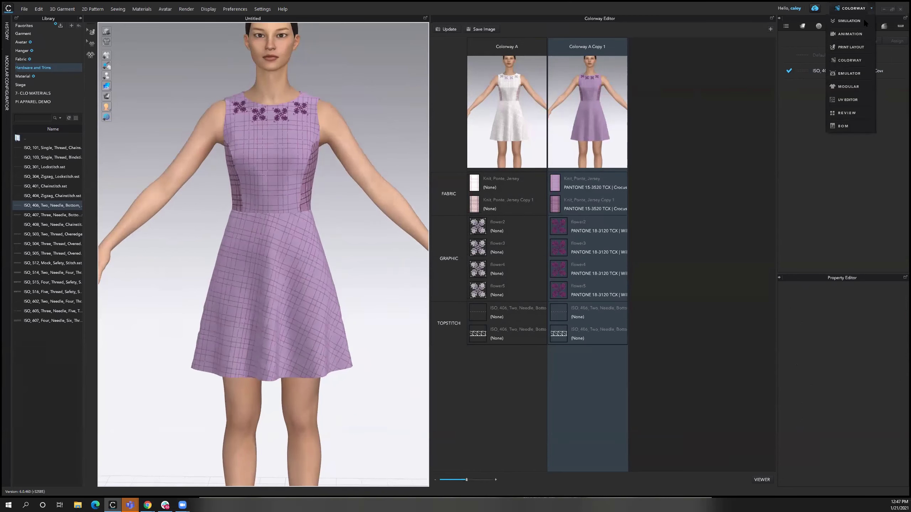
- Return to Simulation, simulate the lilac dress on the avatar, then select all pattern pieces
{"action": "left_click", "coordinate": [862, 20]}
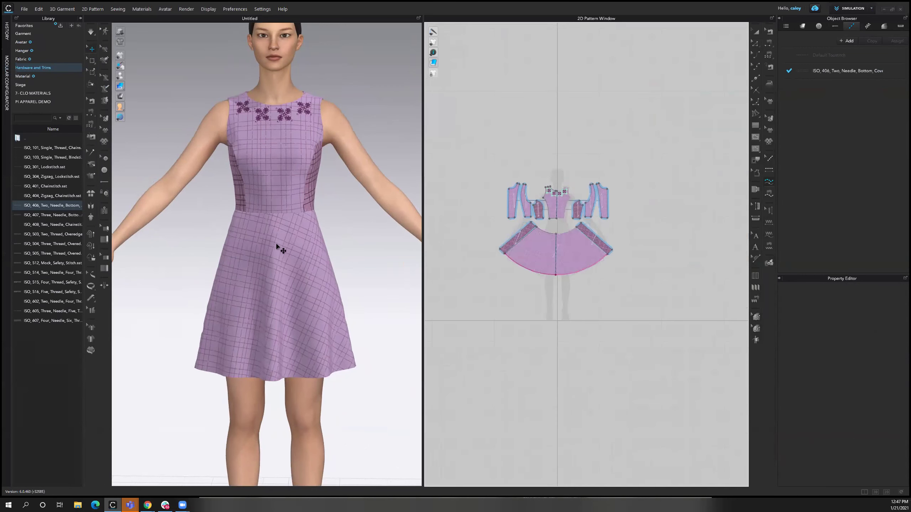
{"action": "scroll", "coordinate": [279, 247], "scroll_direction": "up", "scroll_amount": 4}
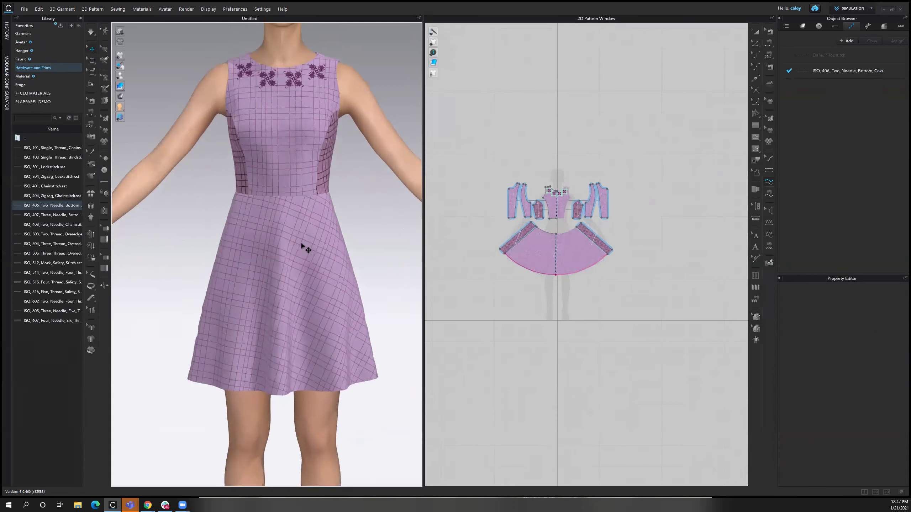
{"action": "scroll", "coordinate": [311, 255], "scroll_direction": "down", "scroll_amount": 2}
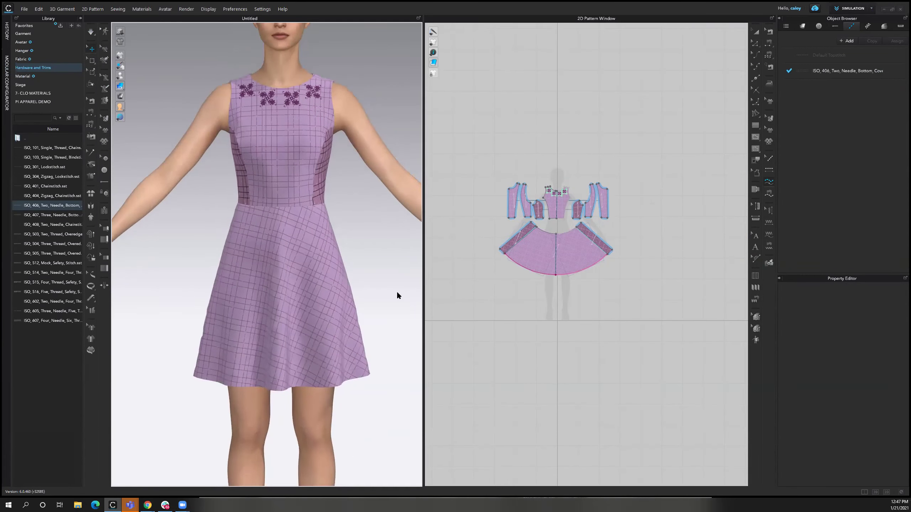
{"action": "key", "text": "space"}
{"action": "right_click_drag", "start_coordinate": [209, 382], "coordinate": [212, 361]}
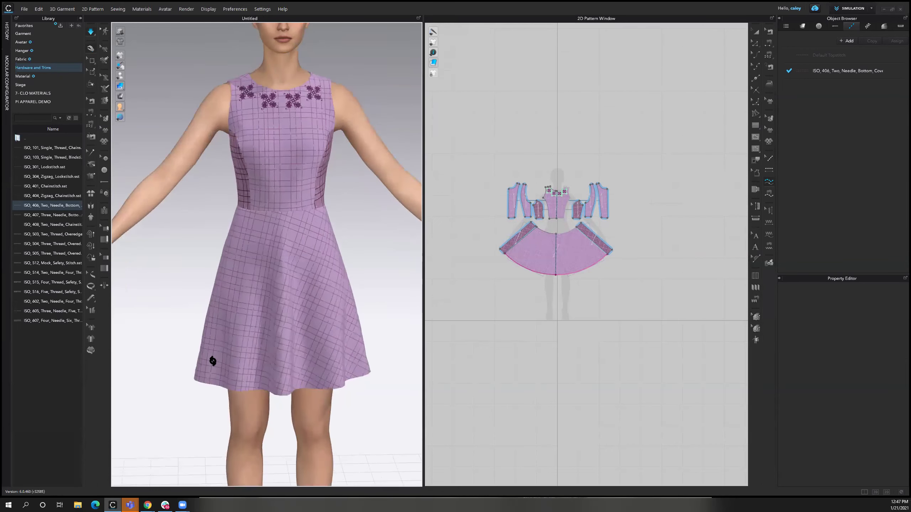
{"action": "key", "text": "space"}
{"action": "scroll", "coordinate": [228, 350], "scroll_direction": "down", "scroll_amount": 4}
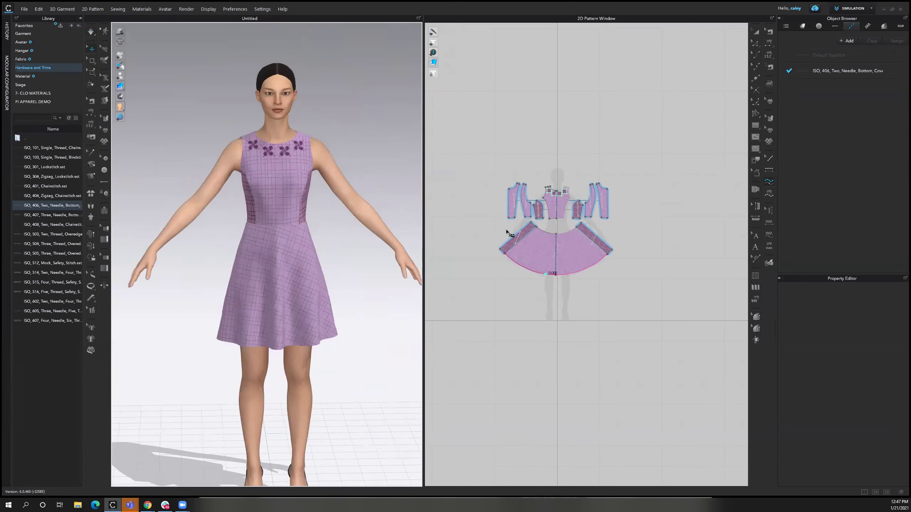
{"action": "left_click", "coordinate": [756, 32]}
{"action": "left_click_drag", "start_coordinate": [465, 167], "coordinate": [698, 323]}
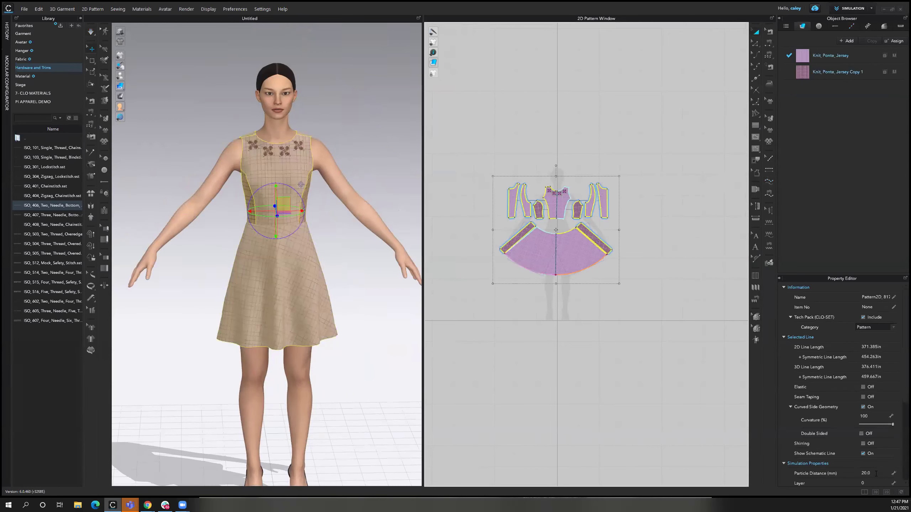
- Set particle distance of all pattern pieces to 5 mm, then deselect
{"action": "left_click", "coordinate": [882, 473]}
{"action": "type", "text": "5"}
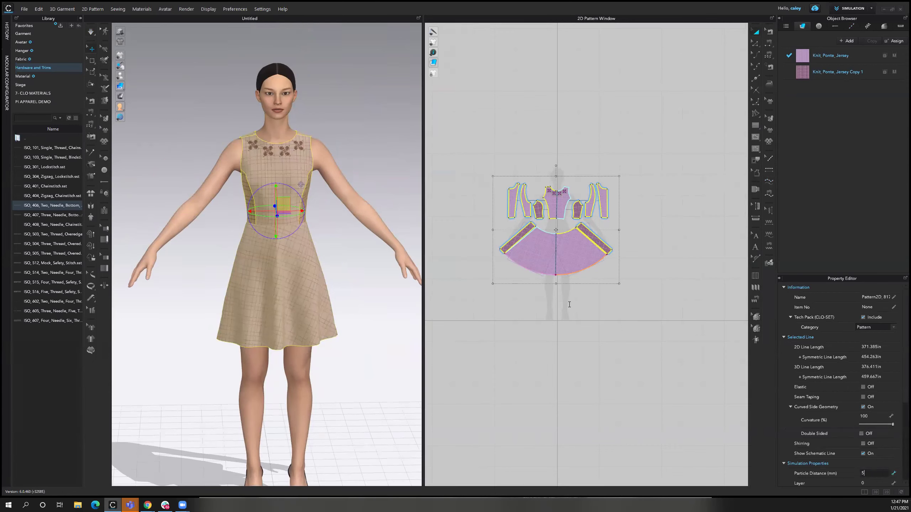
{"action": "key", "text": "Return"}
{"action": "left_click", "coordinate": [452, 301]}
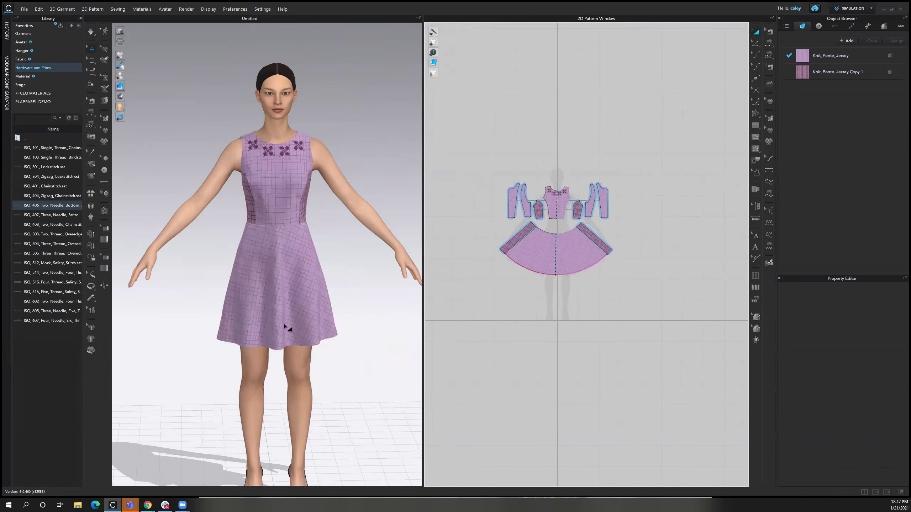
- Check the skirt in the 3D view and orbit to a side view of the drape
{"action": "left_click", "coordinate": [275, 317]}
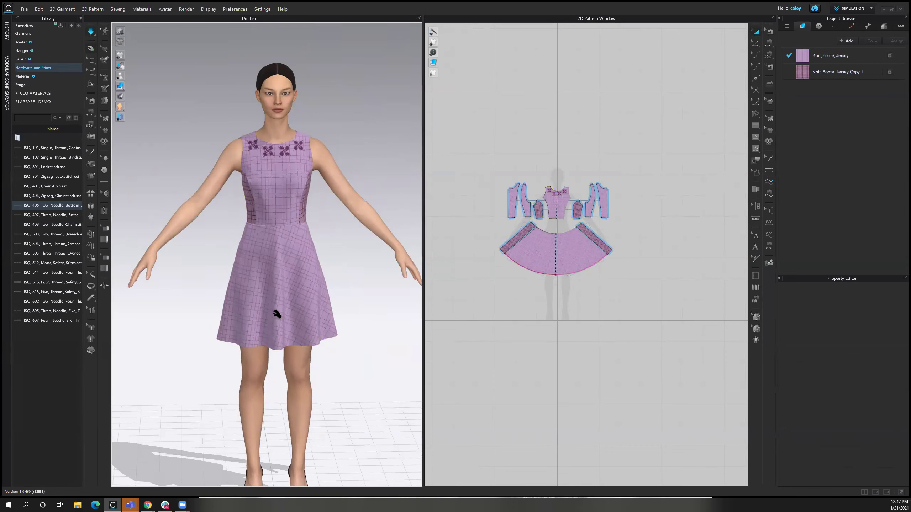
{"action": "left_click", "coordinate": [311, 298]}
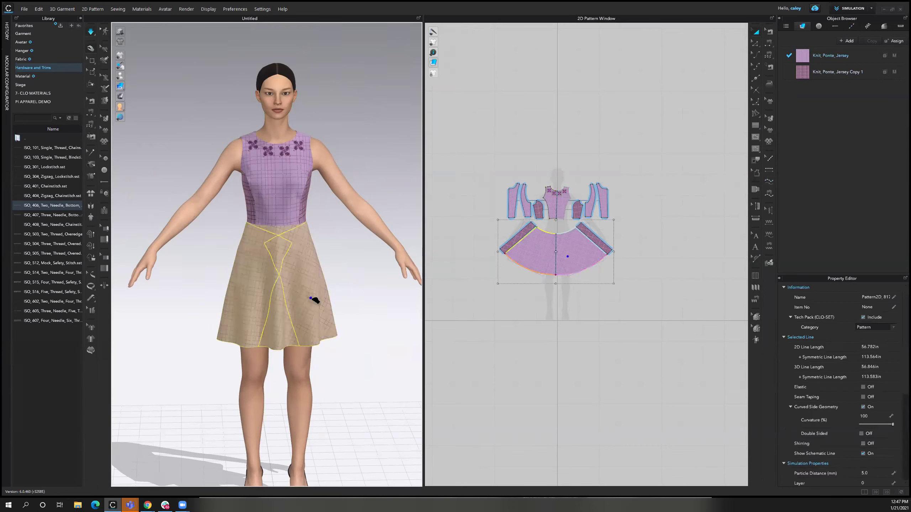
{"action": "left_click", "coordinate": [350, 369]}
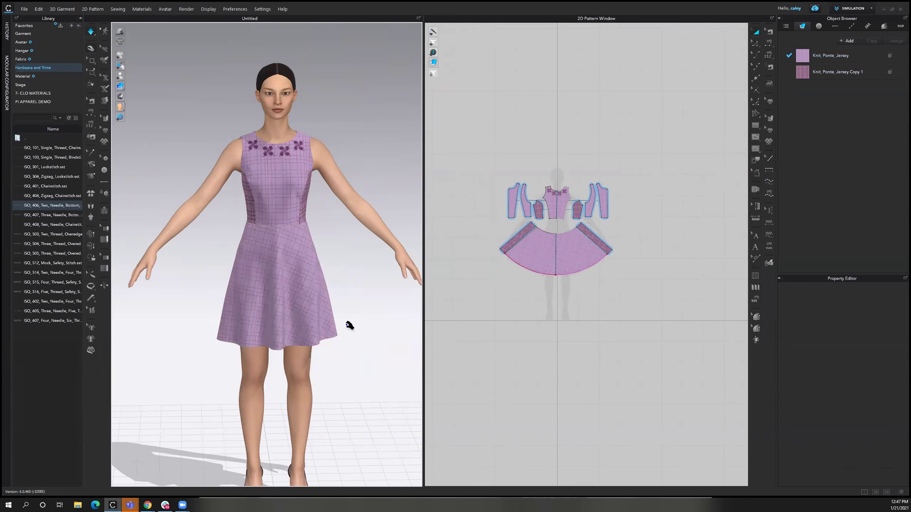
{"action": "scroll", "coordinate": [345, 237], "scroll_direction": "up", "scroll_amount": 4}
{"action": "right_click_drag", "start_coordinate": [331, 251], "coordinate": [356, 259]}
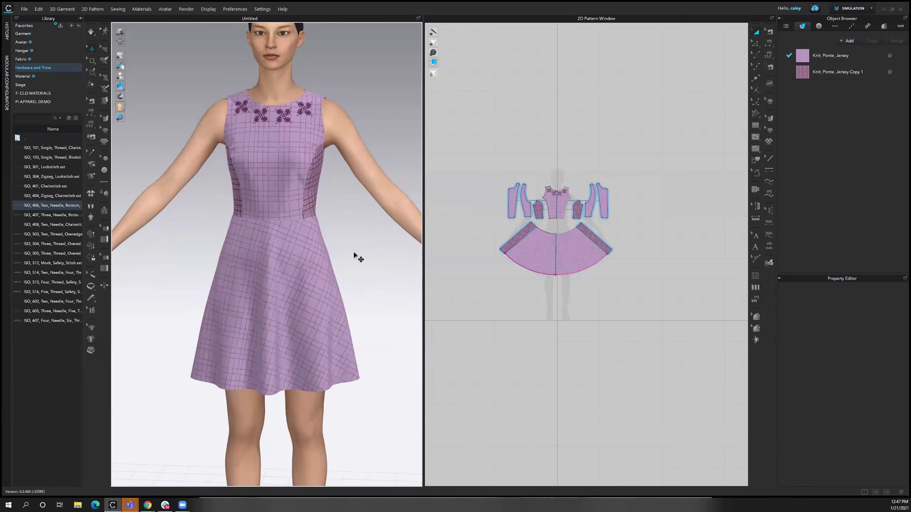
{"action": "scroll", "coordinate": [357, 233], "scroll_direction": "down", "scroll_amount": 4}
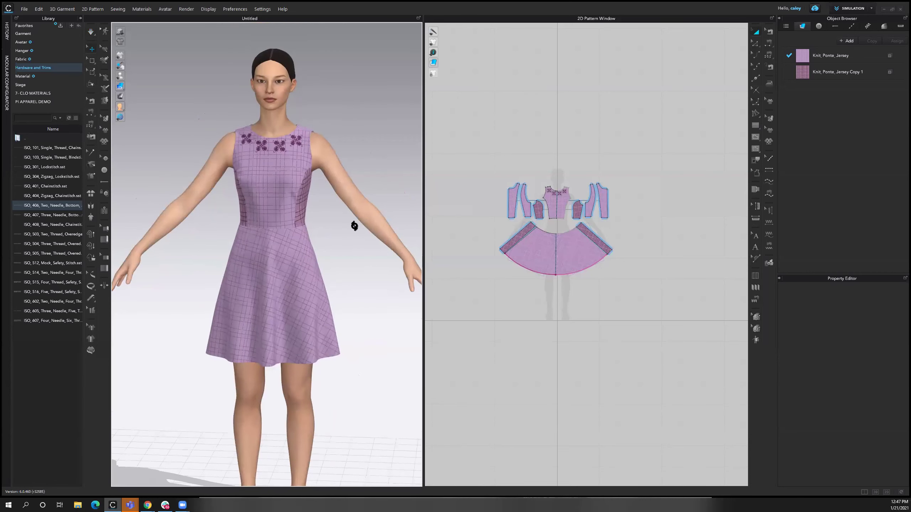
{"action": "scroll", "coordinate": [279, 183], "scroll_direction": "down", "scroll_amount": 3}
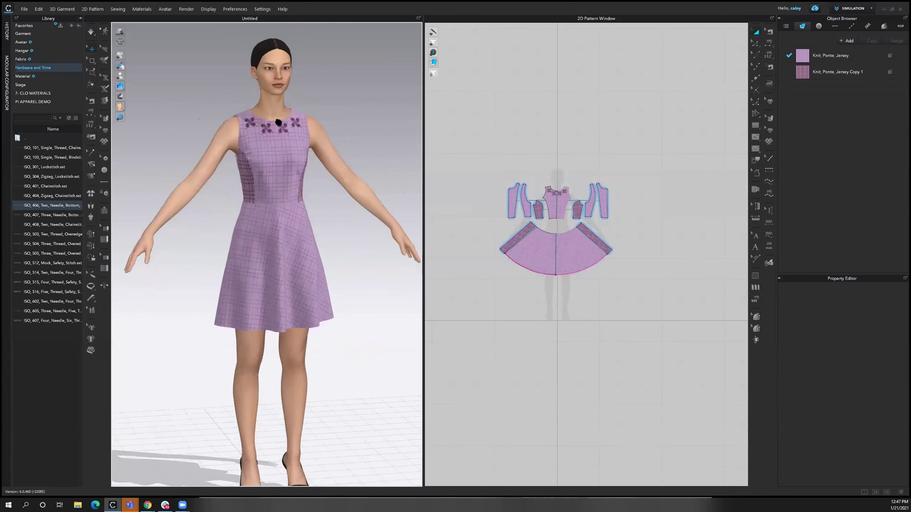
- Hide the avatar with Shift+A so only the dress shows
{"action": "left_click", "coordinate": [25, 9]}
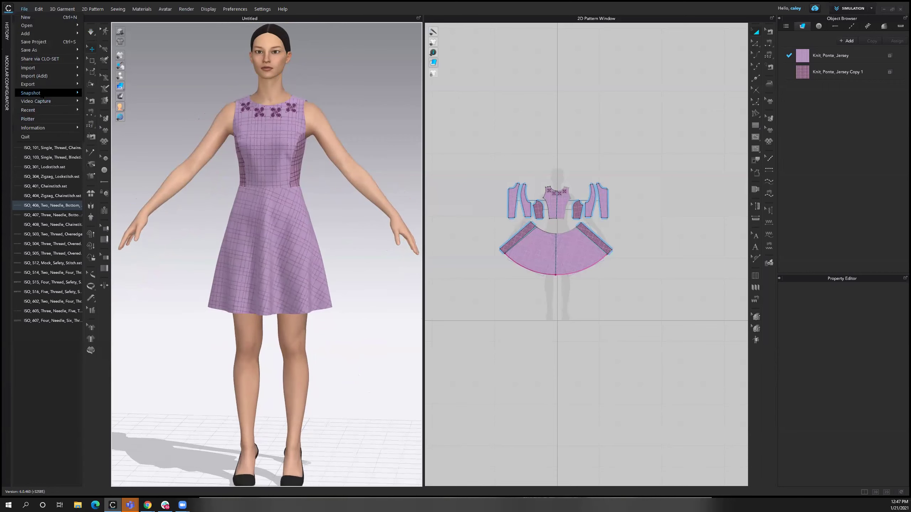
{"action": "left_click", "coordinate": [383, 324]}
{"action": "key", "text": "shift+a"}
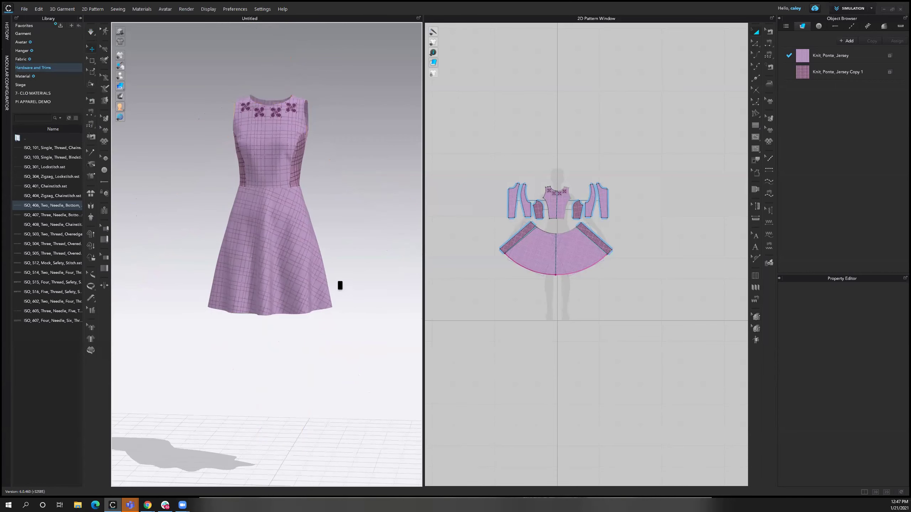
{"action": "scroll", "coordinate": [346, 342], "scroll_direction": "up", "scroll_amount": 3}
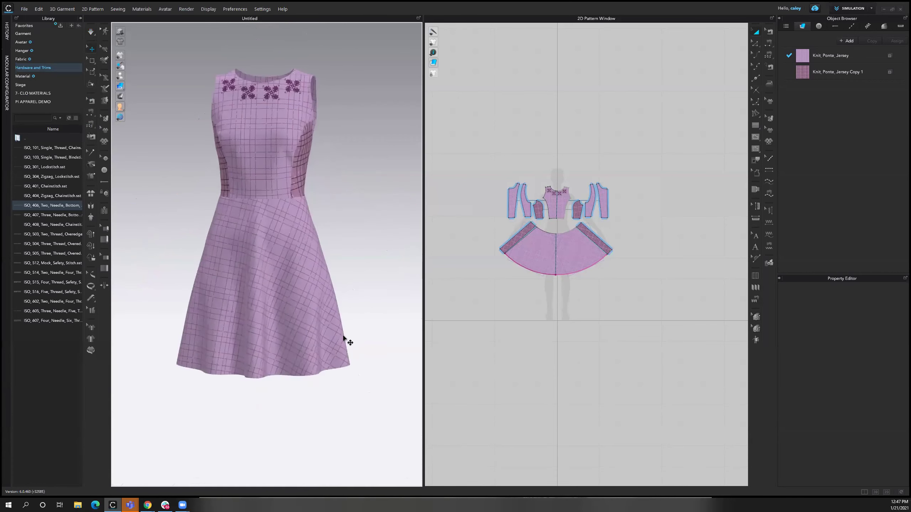
- Start a 3D Window snapshot from the File menu, named test 3 as PNG
{"action": "left_click", "coordinate": [24, 9]}
{"action": "mouse_move", "coordinate": [51, 93]}
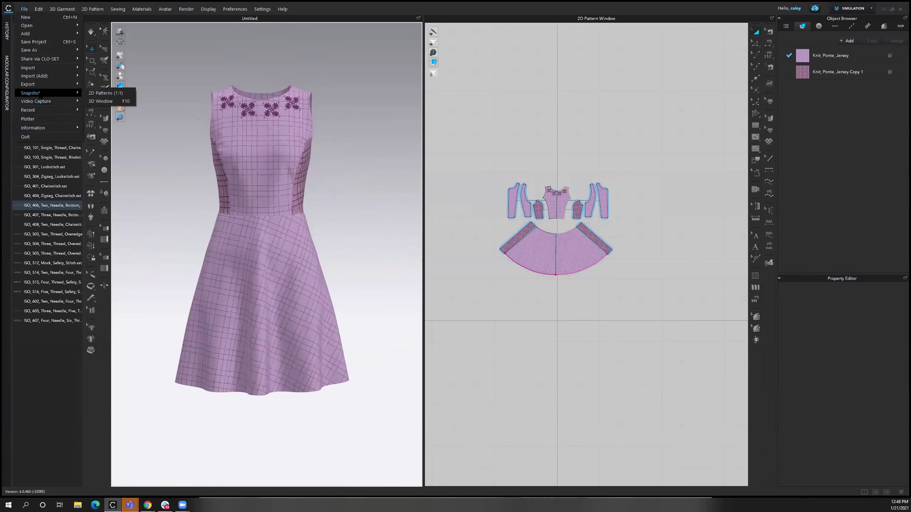
{"action": "left_click", "coordinate": [120, 101]}
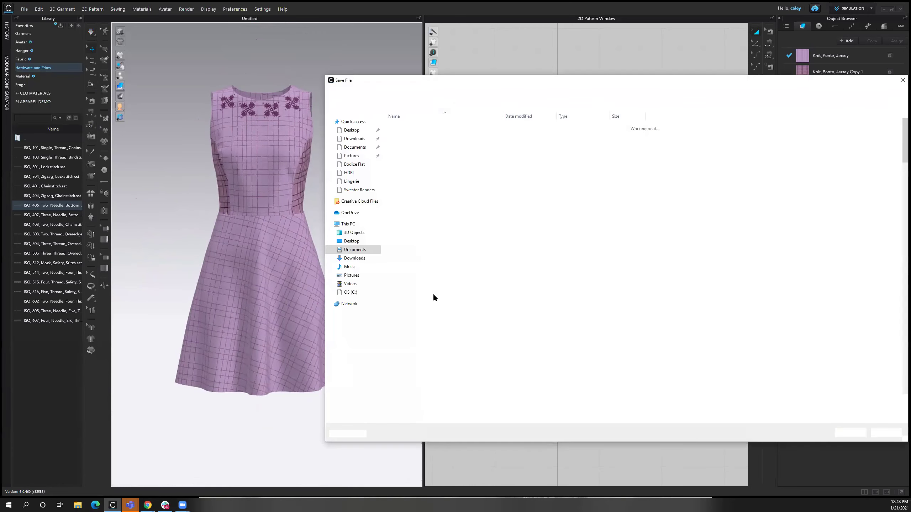
{"action": "type", "text": "test 3"}
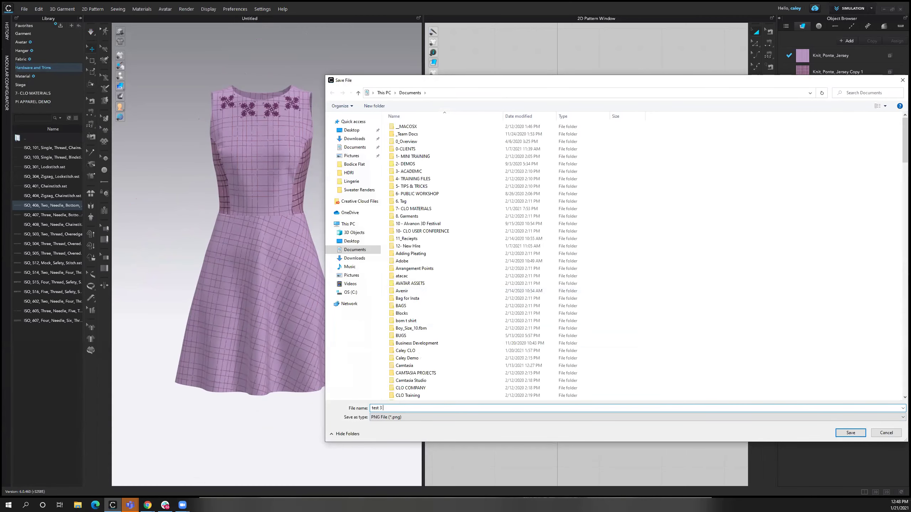
{"action": "key", "text": "Return"}
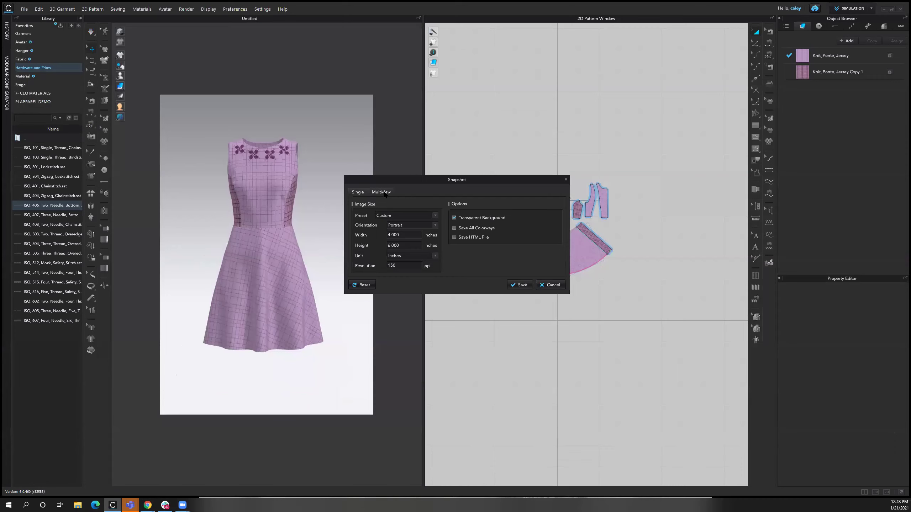
- Save a Multiview snapshot with View Count 3, the third view a close-up of the bodice
{"action": "left_click", "coordinate": [381, 193]}
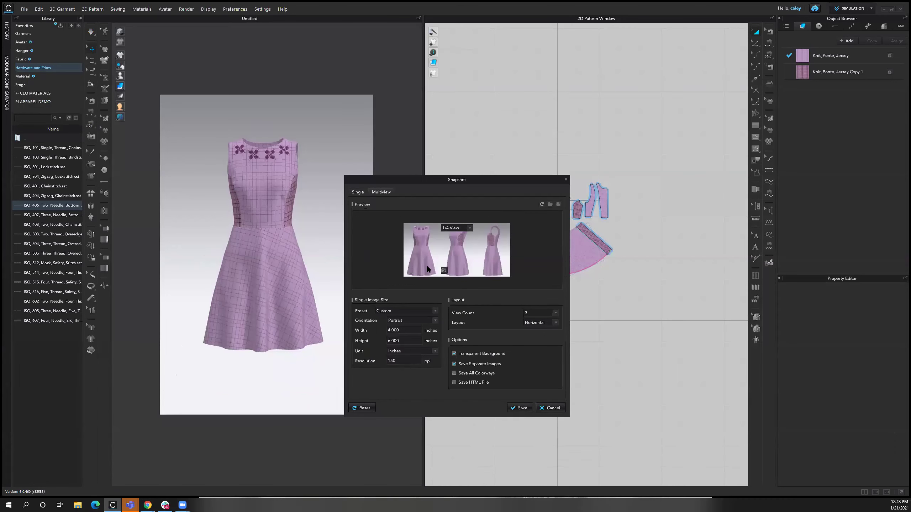
{"action": "mouse_move", "coordinate": [494, 269]}
{"action": "scroll", "coordinate": [273, 229], "scroll_direction": "up", "scroll_amount": 5}
{"action": "right_click_drag", "start_coordinate": [265, 240], "coordinate": [271, 212]}
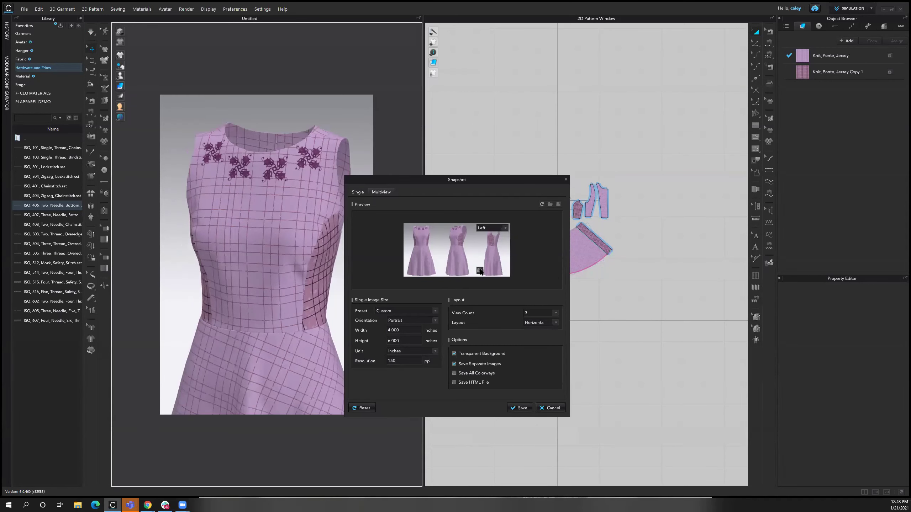
{"action": "left_click", "coordinate": [480, 271]}
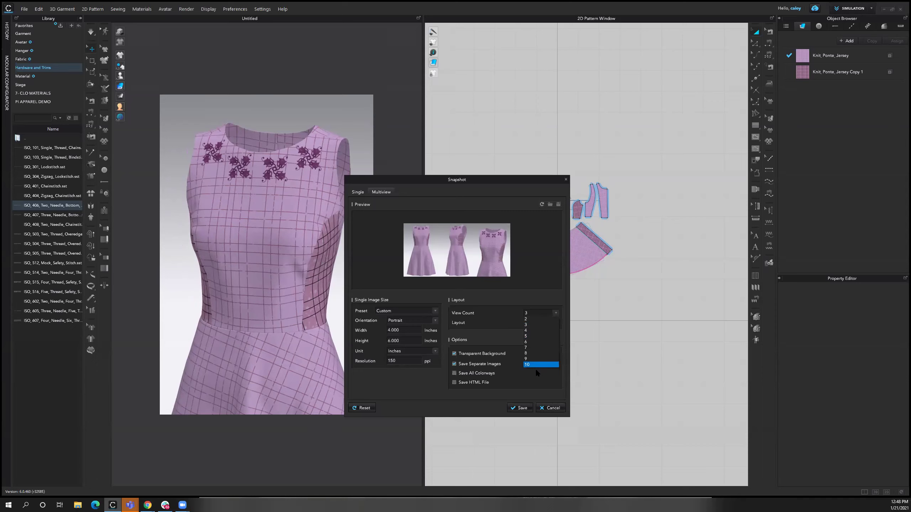
{"action": "left_click", "coordinate": [482, 408]}
{"action": "left_click", "coordinate": [516, 408]}
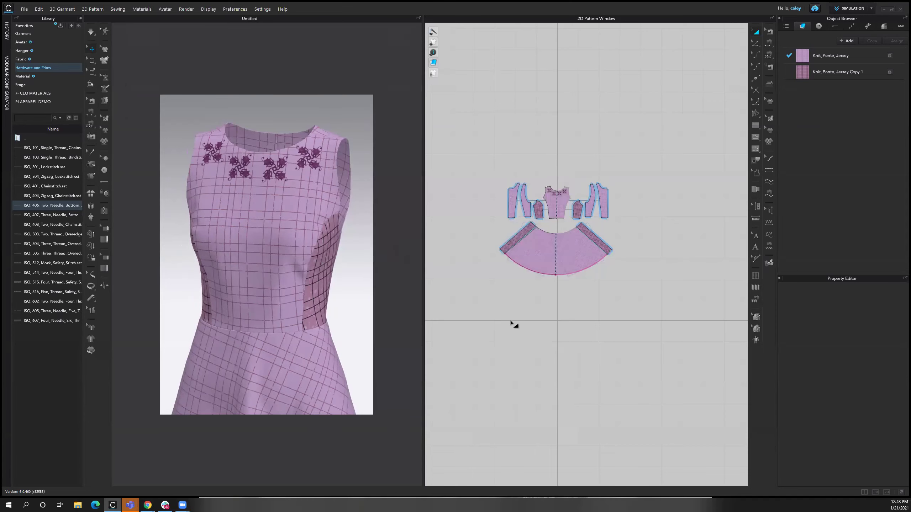
{"action": "scroll", "coordinate": [336, 226], "scroll_direction": "down", "scroll_amount": 6}
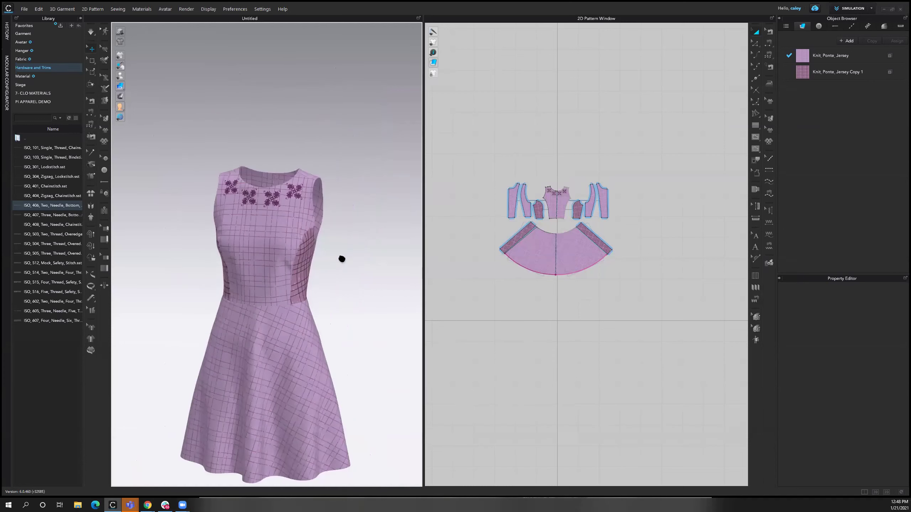
- Orbit the dress to a level front view and start an interactive render
{"action": "right_click_drag", "start_coordinate": [353, 194], "coordinate": [349, 224]}
{"action": "scroll", "coordinate": [349, 224], "scroll_direction": "up", "scroll_amount": 1}
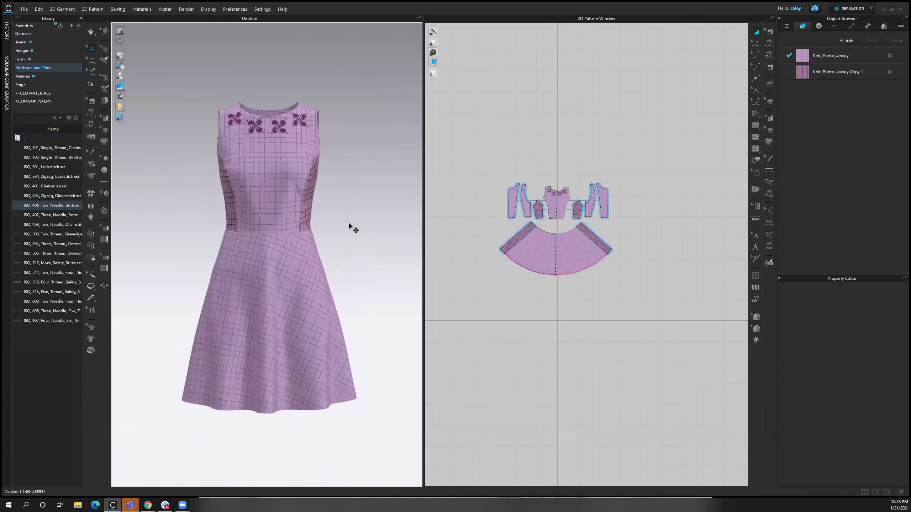
{"action": "left_click", "coordinate": [186, 8]}
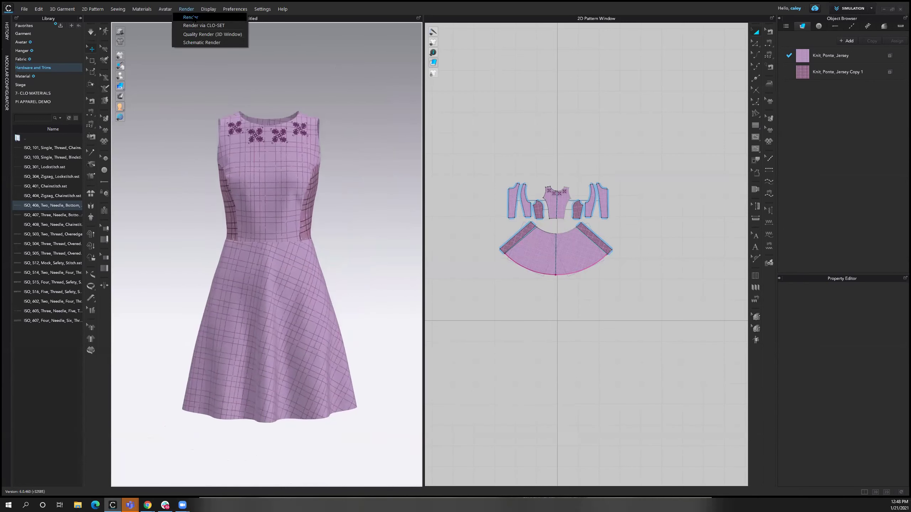
{"action": "left_click", "coordinate": [191, 17]}
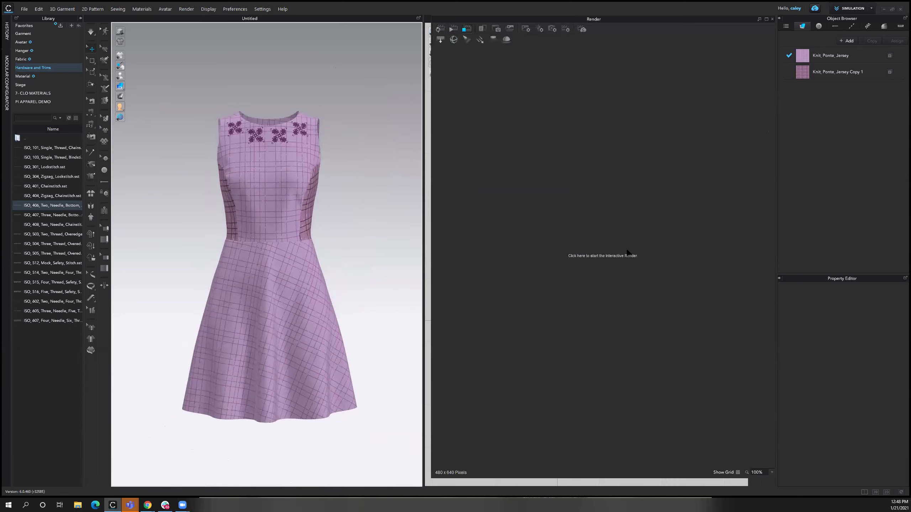
{"action": "left_click", "coordinate": [504, 286]}
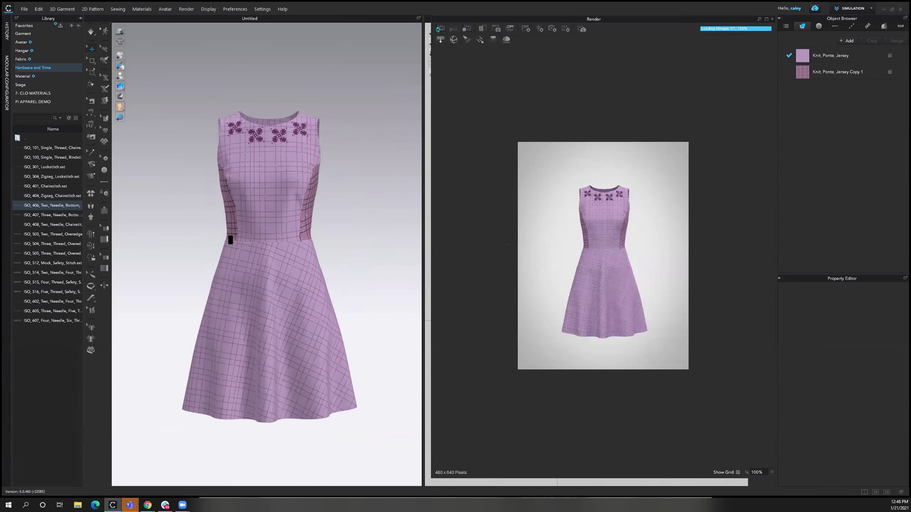
- Set the render image size to 1920 x 1080 and reframe the dress in the render view
{"action": "scroll", "coordinate": [232, 241], "scroll_direction": "up", "scroll_amount": 1}
{"action": "left_click", "coordinate": [527, 28]}
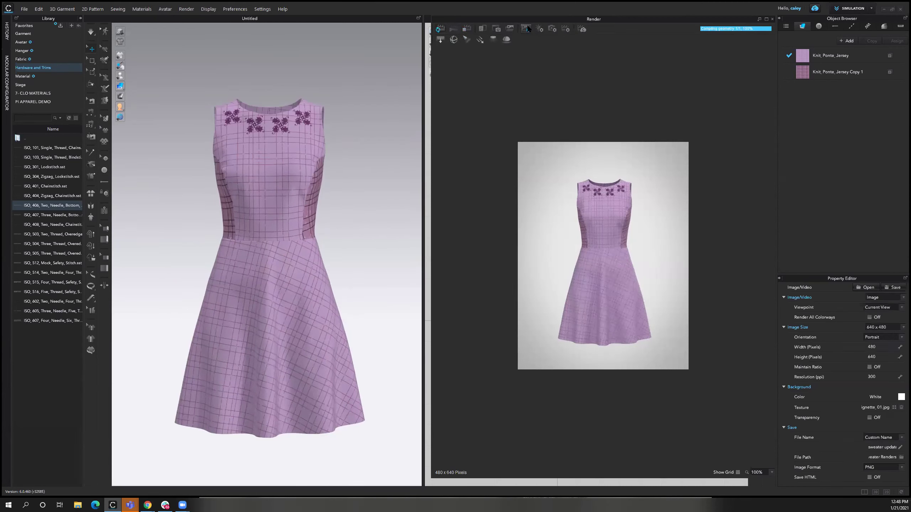
{"action": "left_click", "coordinate": [874, 327]}
{"action": "left_click", "coordinate": [881, 353]}
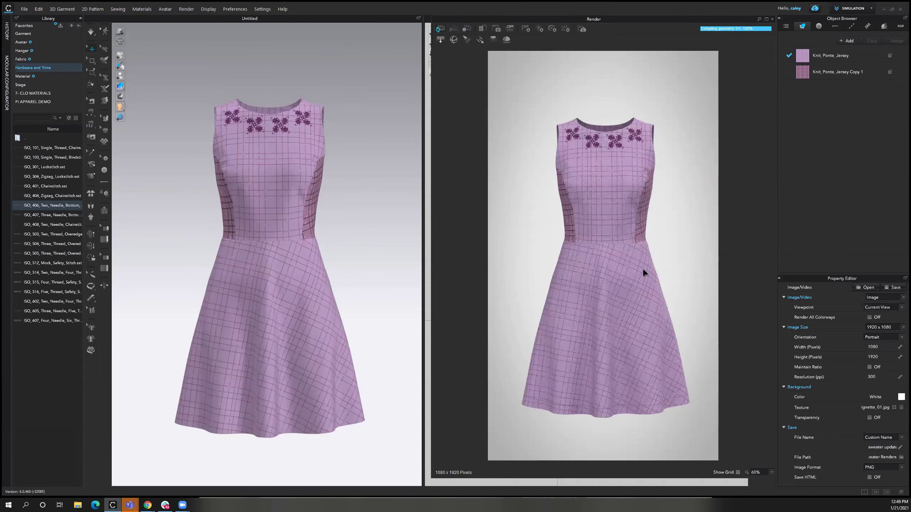
{"action": "mouse_move", "coordinate": [635, 296]}
{"action": "middle_mouse_down"}
{"action": "mouse_move", "coordinate": [606, 294]}
{"action": "mouse_move", "coordinate": [627, 293]}
{"action": "middle_mouse_up"}
{"action": "mouse_move", "coordinate": [315, 285]}
{"action": "right_mouse_down"}
{"action": "mouse_move", "coordinate": [332, 281]}
{"action": "mouse_move", "coordinate": [312, 280]}
{"action": "right_mouse_up"}
{"action": "scroll", "coordinate": [312, 280], "scroll_direction": "down", "scroll_amount": 4}
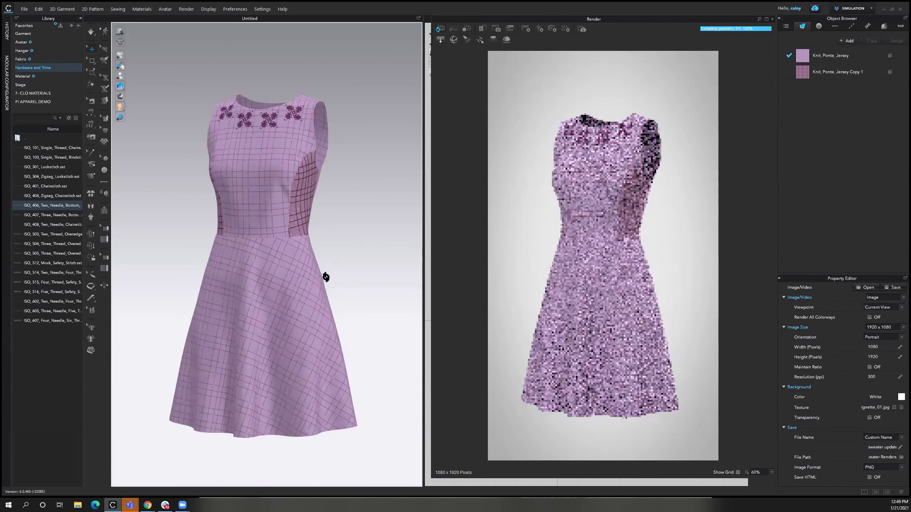
{"action": "scroll", "coordinate": [303, 250], "scroll_direction": "up", "scroll_amount": 2}
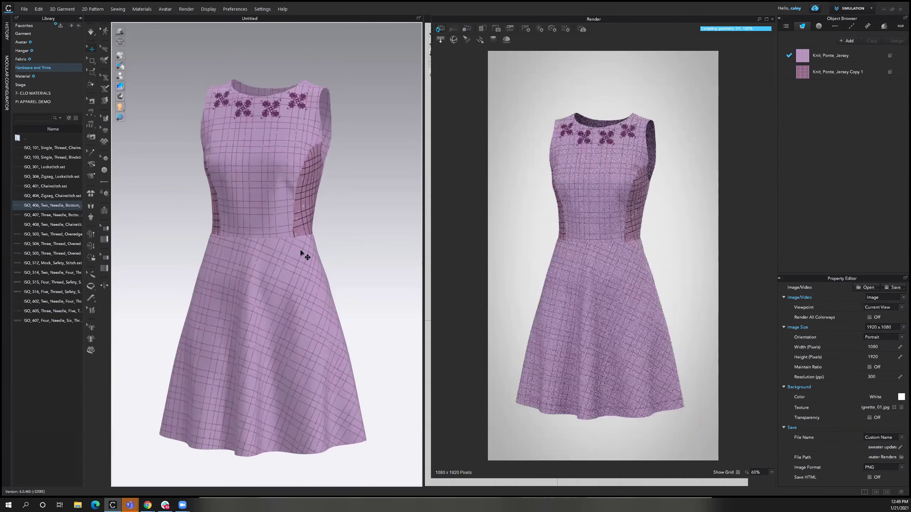
{"action": "middle_click_drag", "start_coordinate": [310, 253], "coordinate": [317, 254]}
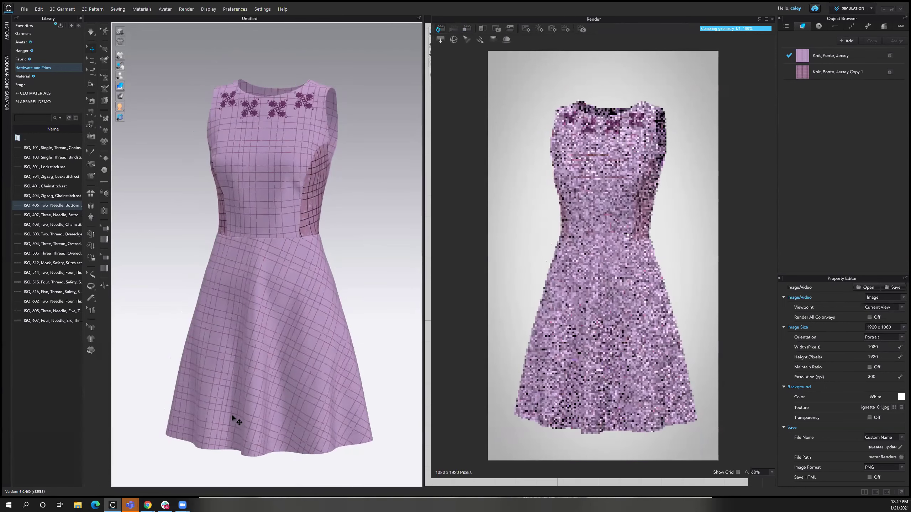
{"action": "right_click_drag", "start_coordinate": [322, 165], "coordinate": [329, 162]}
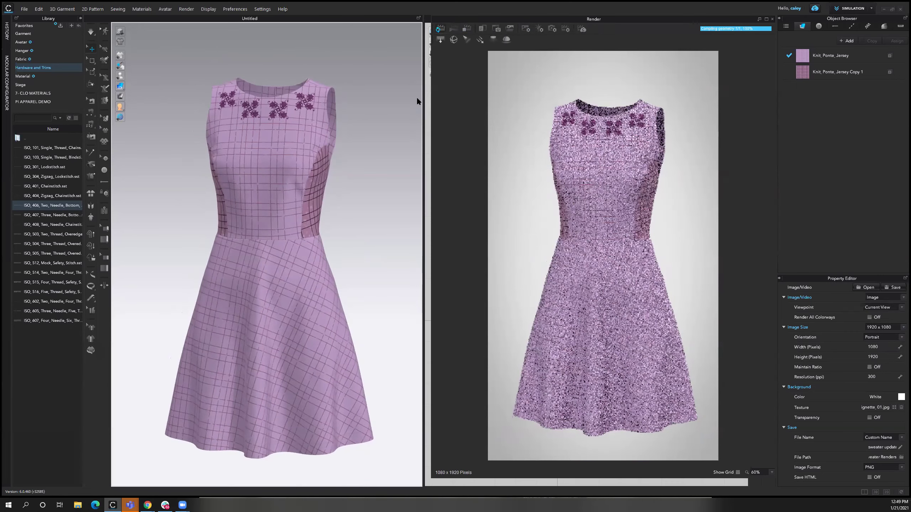
{"action": "left_click", "coordinate": [540, 27]}
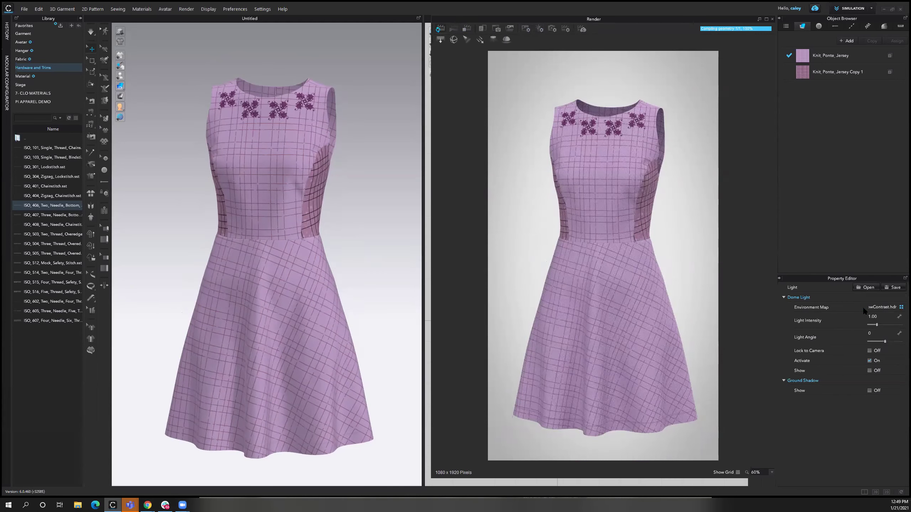
- Load the Studio_MediumContrast HDRI as the dome light's environment map
{"action": "left_click", "coordinate": [861, 308]}
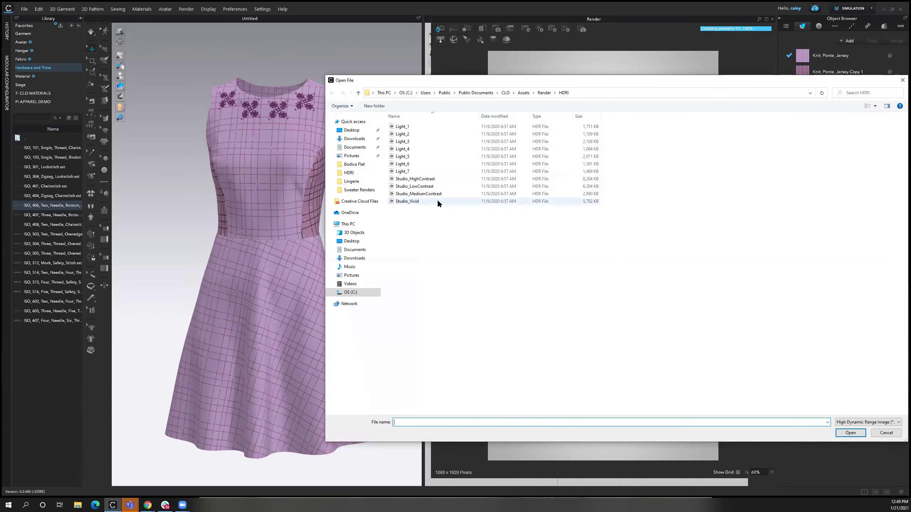
{"action": "left_click", "coordinate": [356, 174]}
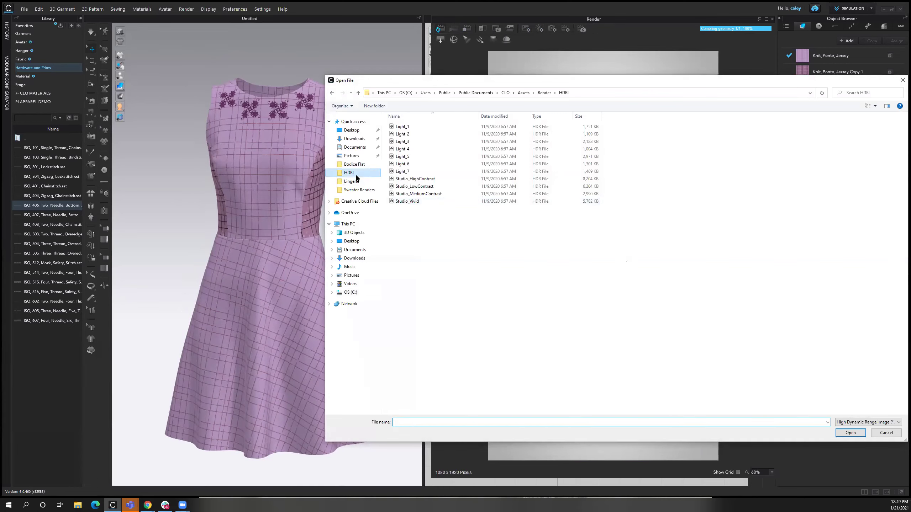
{"action": "left_click", "coordinate": [411, 195]}
{"action": "left_click", "coordinate": [851, 434]}
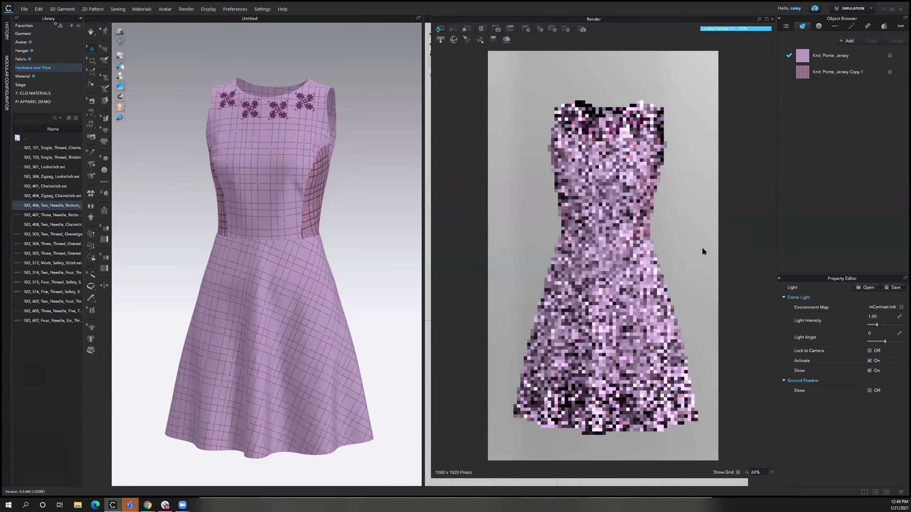
{"action": "mouse_move", "coordinate": [343, 378]}
{"action": "right_mouse_down"}
{"action": "mouse_move", "coordinate": [334, 377]}
{"action": "mouse_move", "coordinate": [356, 376]}
{"action": "right_mouse_up"}
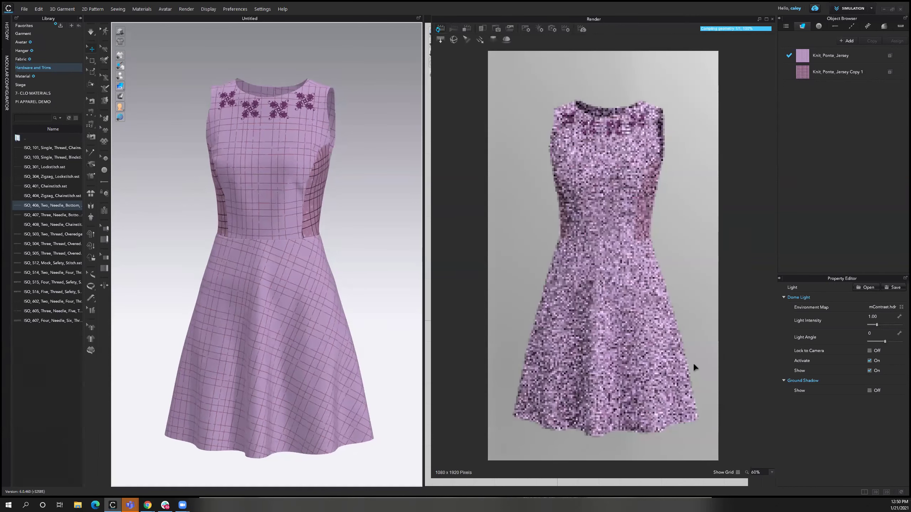
{"action": "right_click_drag", "start_coordinate": [278, 332], "coordinate": [279, 332]}
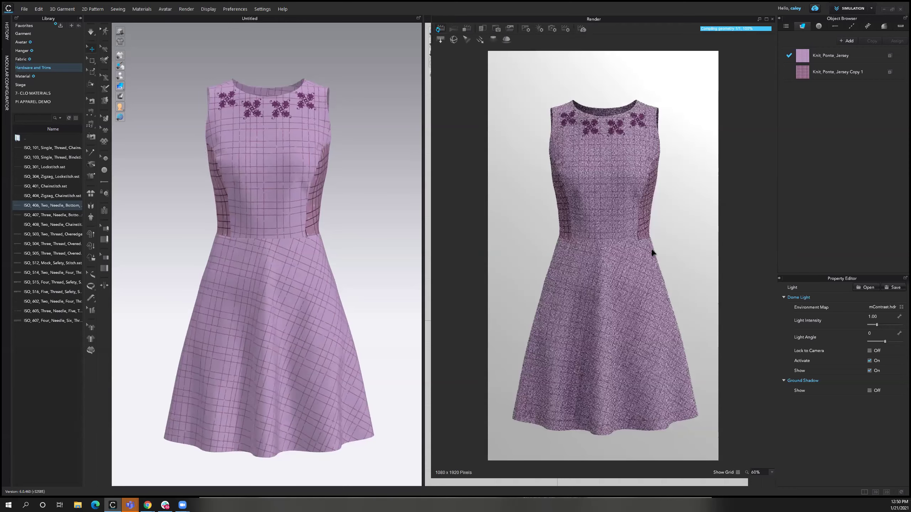
{"action": "left_click", "coordinate": [526, 29]}
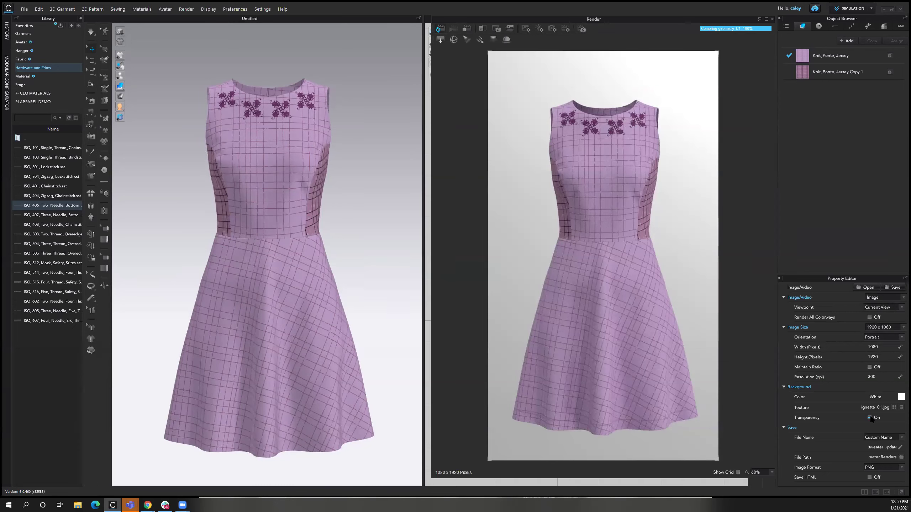
- Turn off background transparency, stop the interactive render, and run the final render
{"action": "left_click", "coordinate": [869, 418]}
{"action": "right_click_drag", "start_coordinate": [283, 322], "coordinate": [296, 323]}
{"action": "left_click", "coordinate": [465, 30]}
{"action": "left_click", "coordinate": [455, 29]}
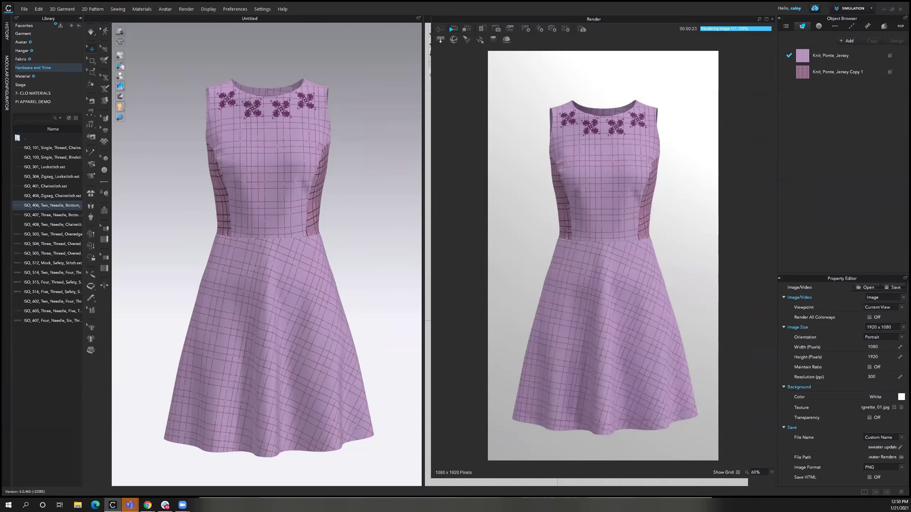
- Open the Sweater Renders folder, then close it and the sweater update.png viewer
{"action": "left_click", "coordinate": [458, 276]}
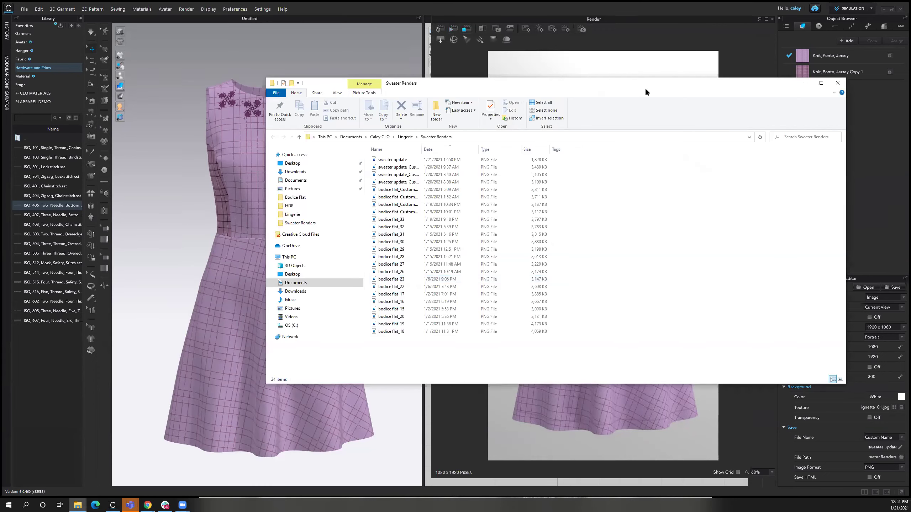
{"action": "key", "text": "alt+F4"}
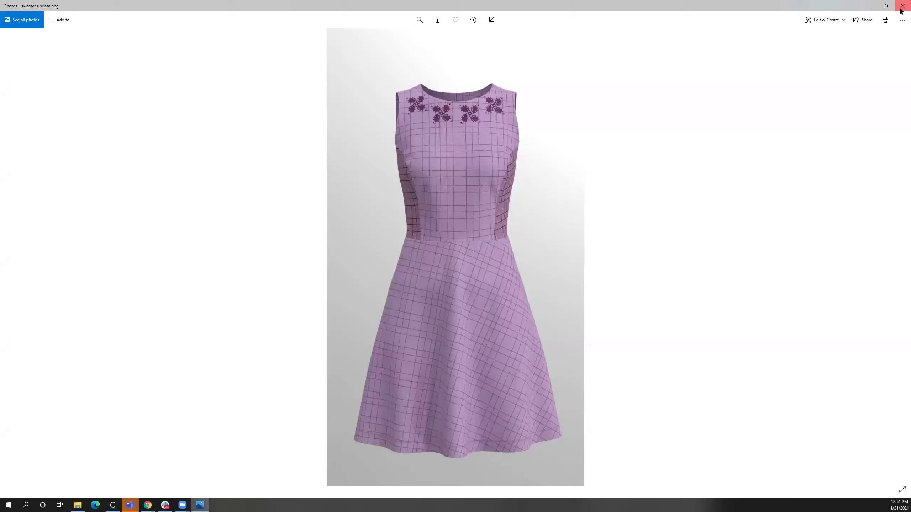
{"action": "left_click", "coordinate": [901, 7]}
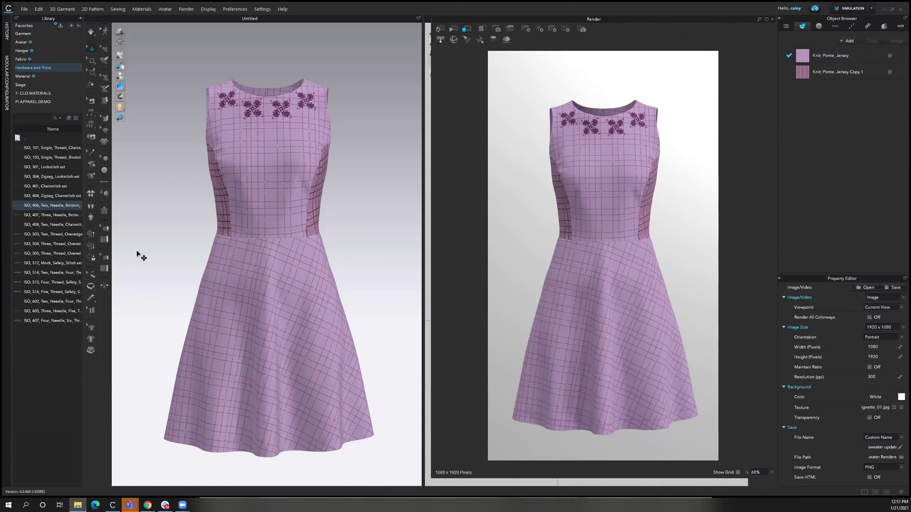
- Browse PI APPAREL DEMO > Garments > Denim in the Library and preview the jean files
{"action": "left_click", "coordinate": [38, 103]}
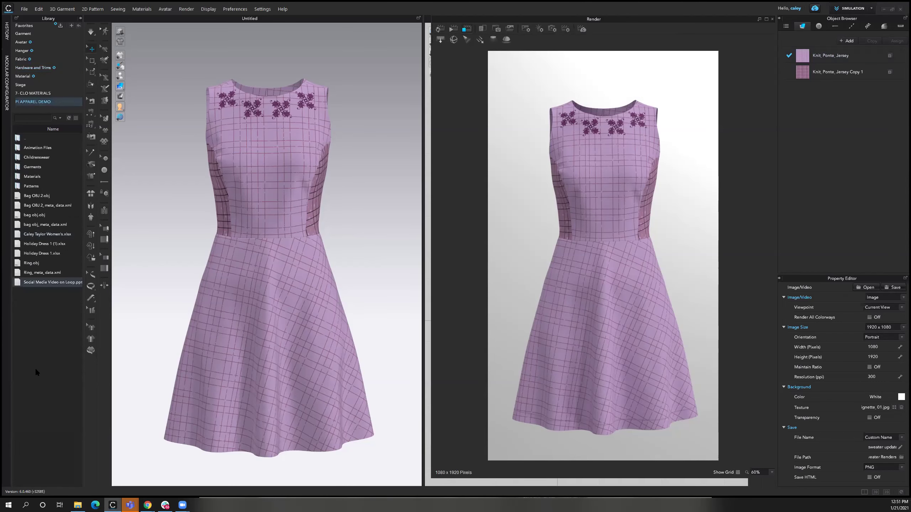
{"action": "double_click", "coordinate": [29, 167]}
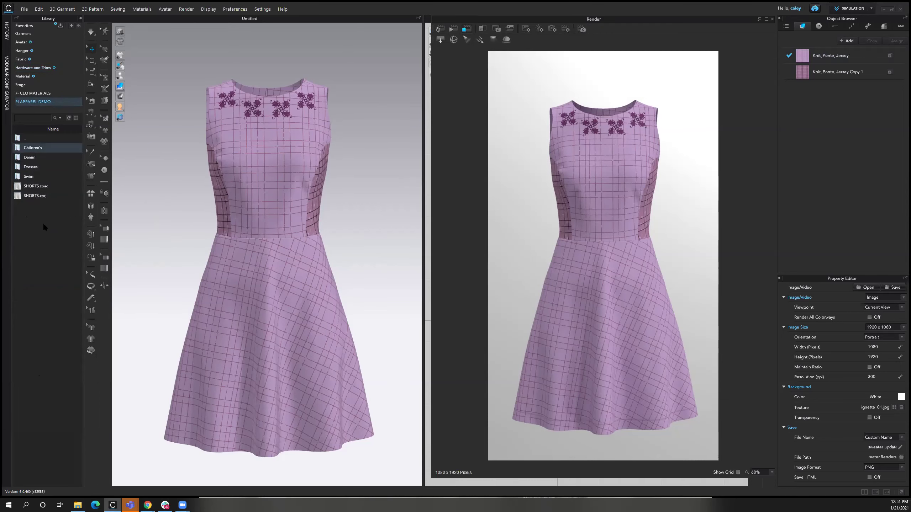
{"action": "double_click", "coordinate": [30, 157]}
{"action": "mouse_move", "coordinate": [37, 182]}
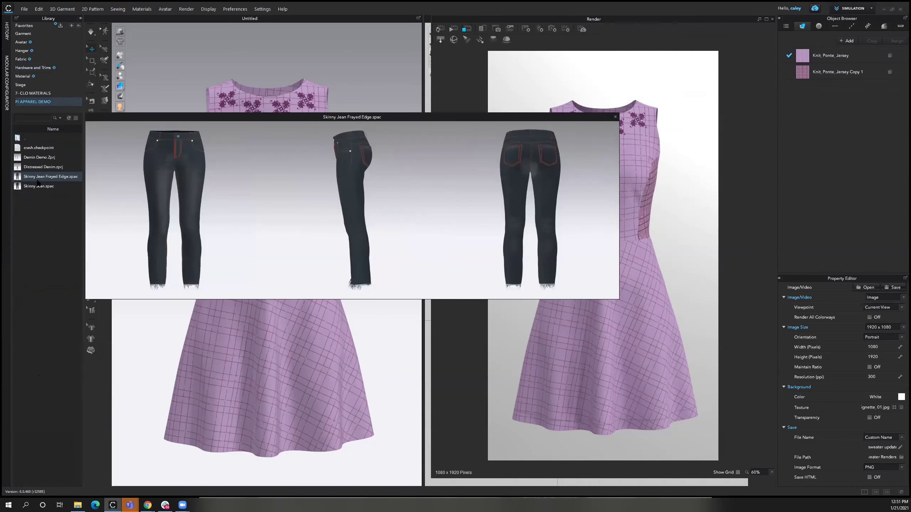
{"action": "mouse_move", "coordinate": [40, 159]}
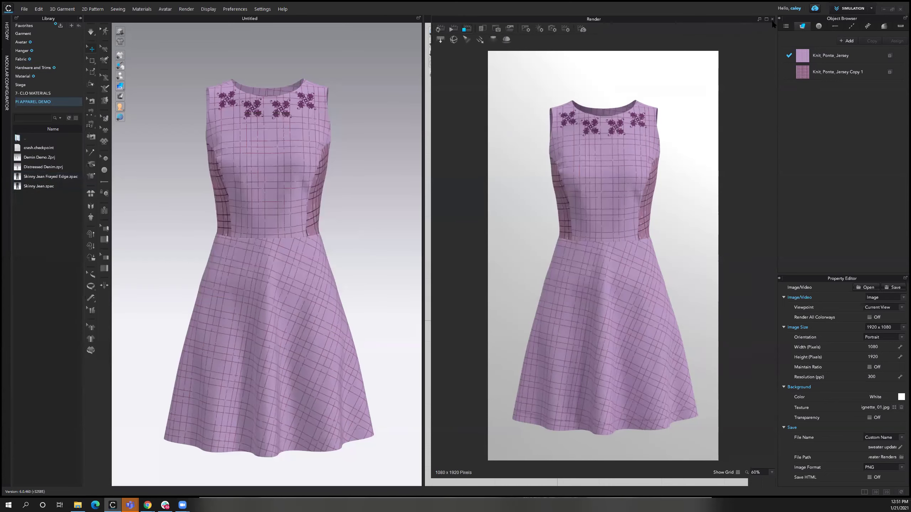
- Close the Render window, then zoom in and pan the 2D pattern pieces
{"action": "left_click", "coordinate": [772, 18]}
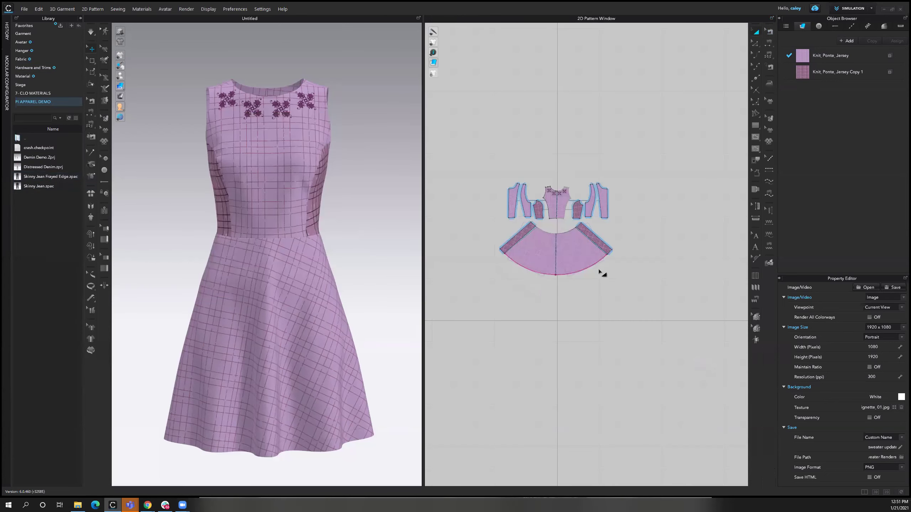
{"action": "scroll", "coordinate": [657, 259], "scroll_direction": "up", "scroll_amount": 4}
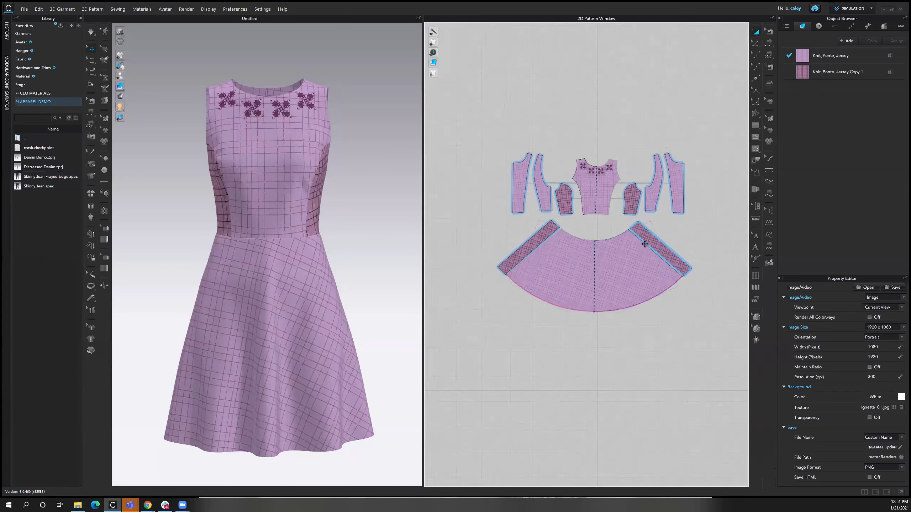
{"action": "middle_click_drag", "start_coordinate": [662, 263], "coordinate": [675, 280]}
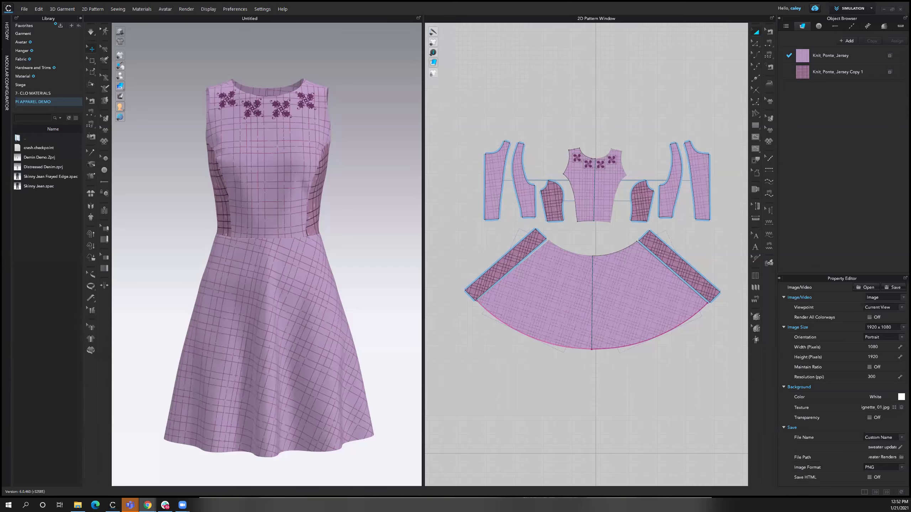
- Bring Chrome with clo3d.com forward, enlarge its window, and reposition it
{"action": "key", "text": "alt+Tab"}
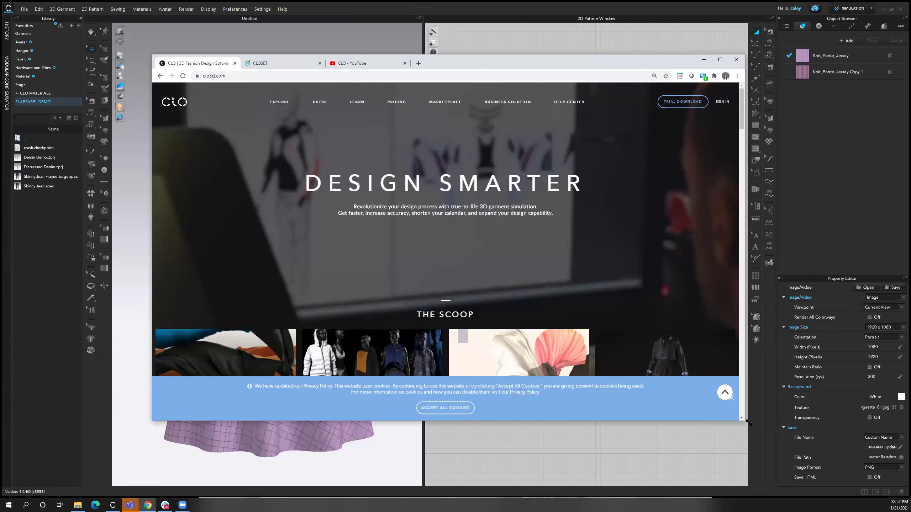
{"action": "left_click_drag", "start_coordinate": [744, 422], "coordinate": [814, 470]}
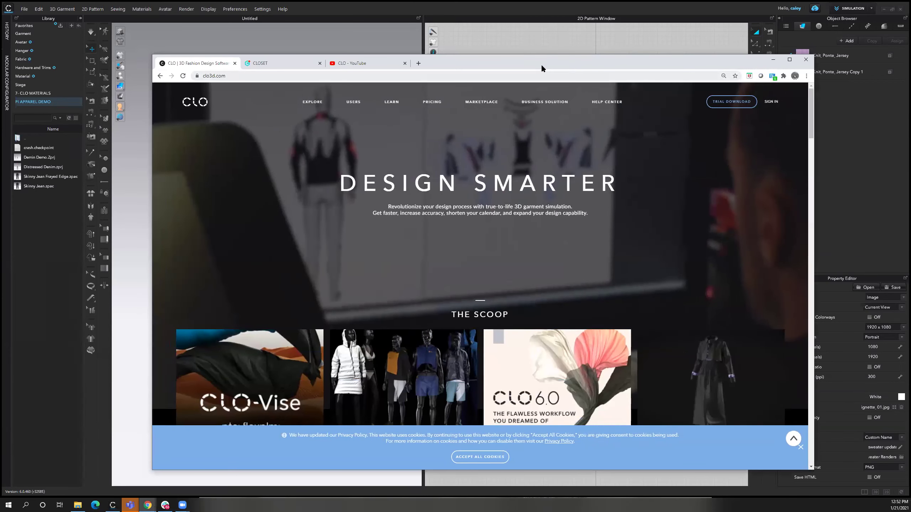
{"action": "left_click_drag", "start_coordinate": [541, 68], "coordinate": [519, 51]}
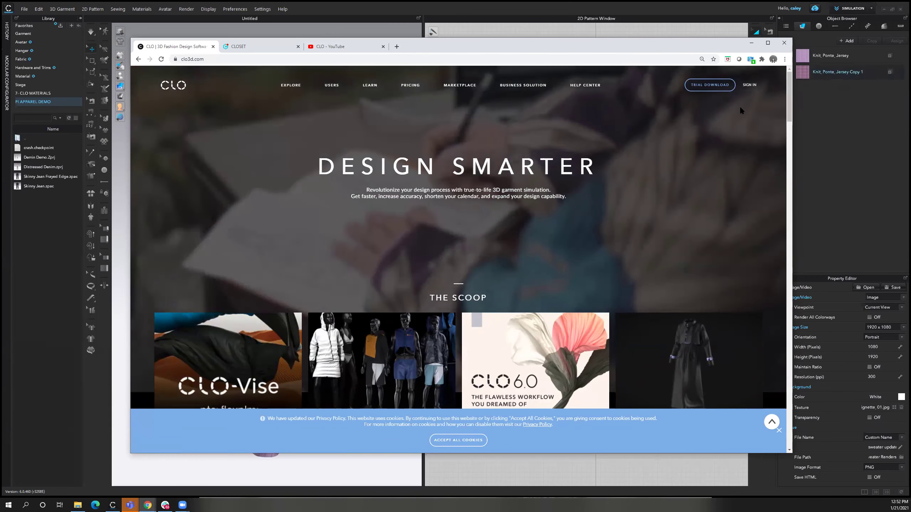
{"action": "left_click_drag", "start_coordinate": [674, 48], "coordinate": [716, 77]}
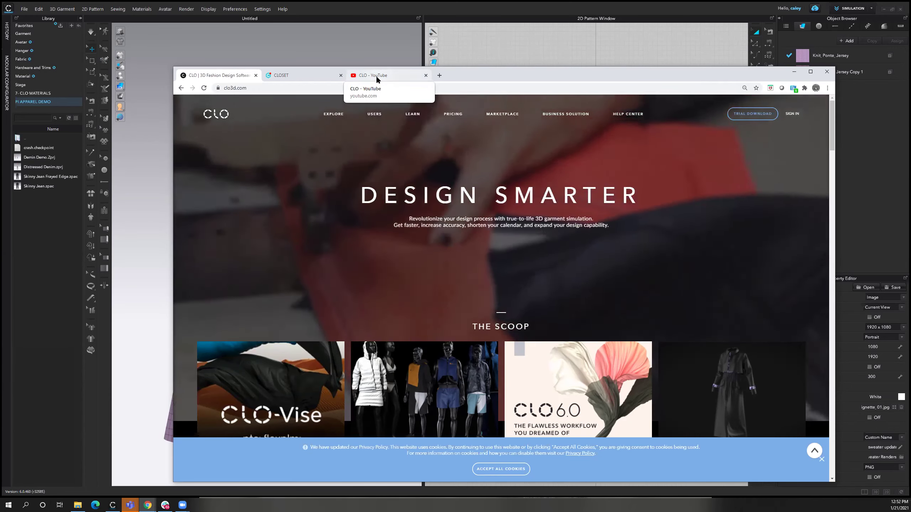
- Switch to the CLO - YouTube tab to view the channel's tutorial playlists
{"action": "left_click", "coordinate": [376, 75]}
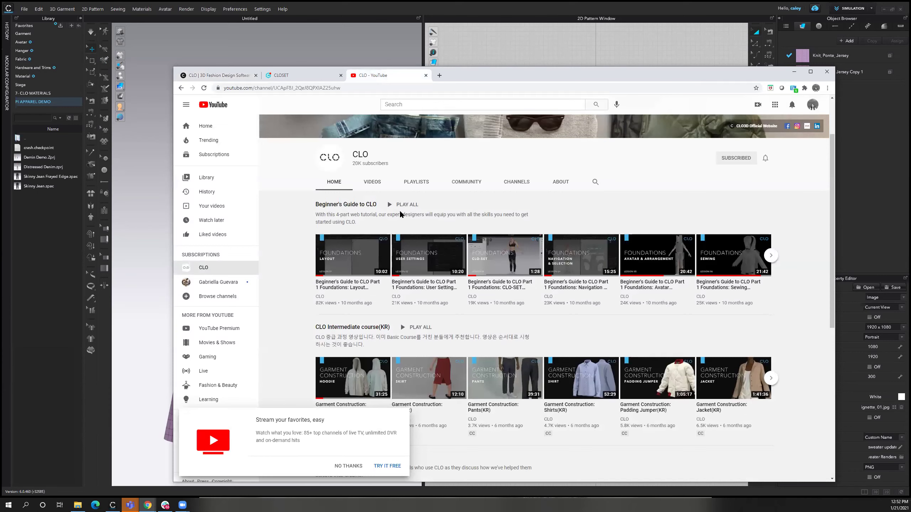
{"action": "scroll", "coordinate": [401, 214], "scroll_direction": "up", "scroll_amount": 2}
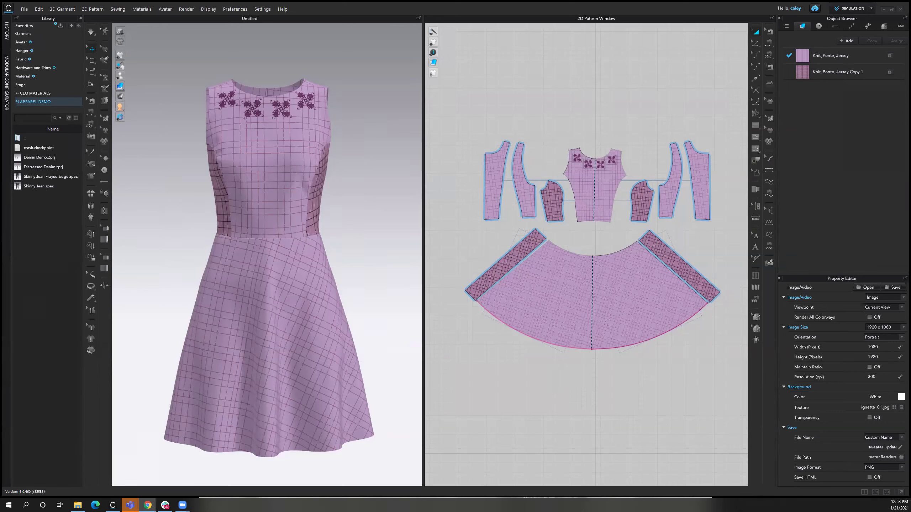
{"action": "left_click_drag", "start_coordinate": [910, 111], "coordinate": [909, 112]}
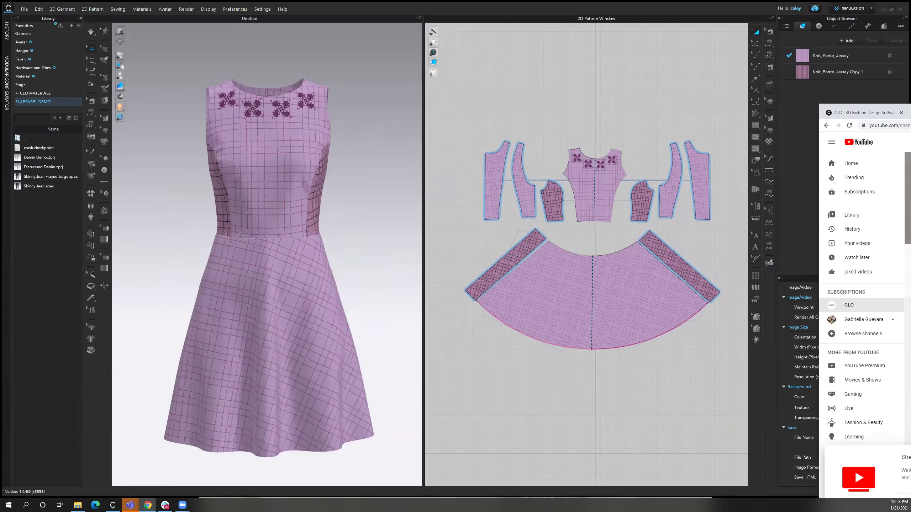
{"action": "key", "text": "alt+Tab"}
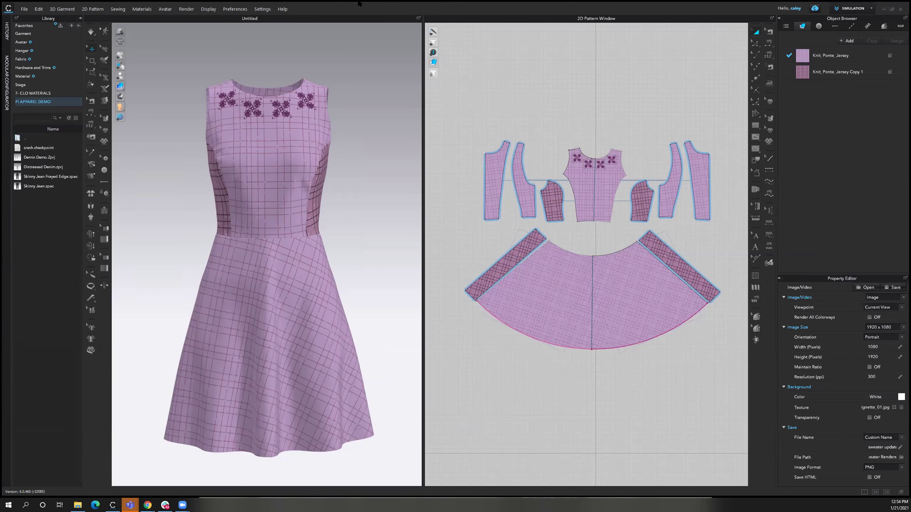
{"action": "left_click", "coordinate": [263, 9]}
{"action": "left_click", "coordinate": [268, 26]}
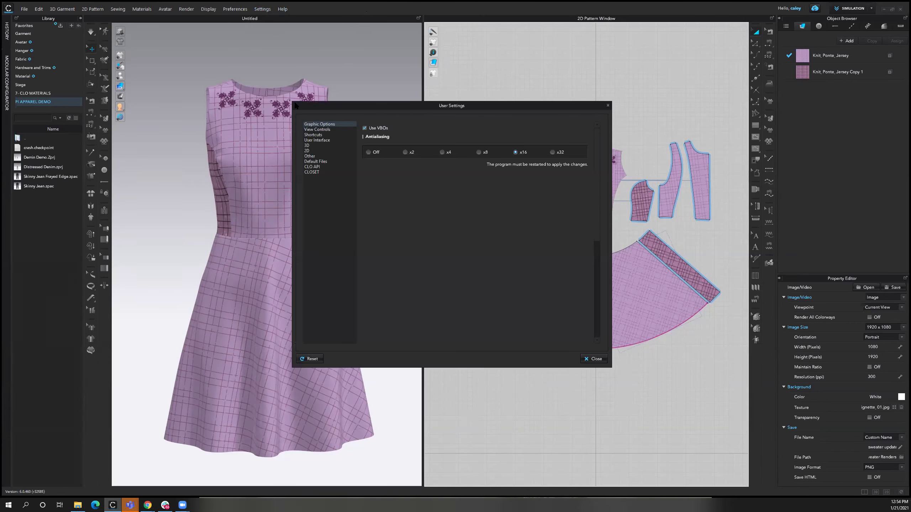
{"action": "left_click", "coordinate": [318, 140]}
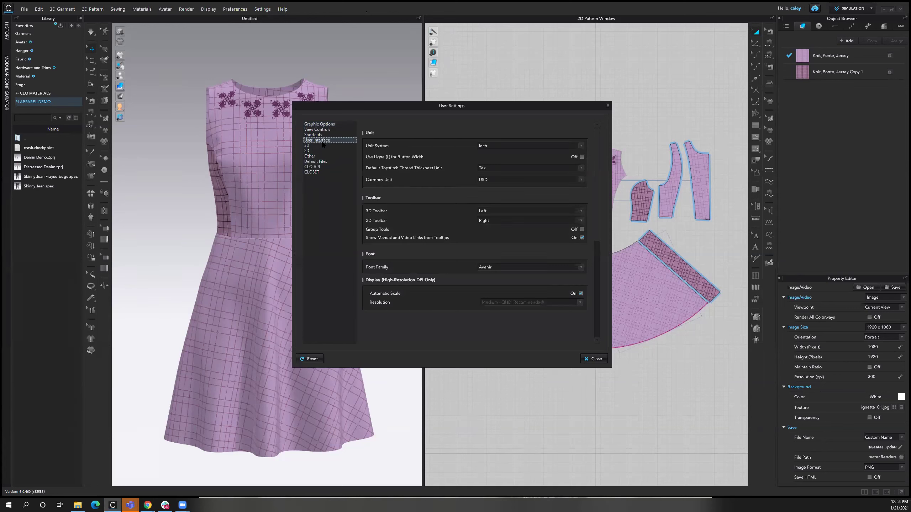
{"action": "left_click", "coordinate": [320, 125]}
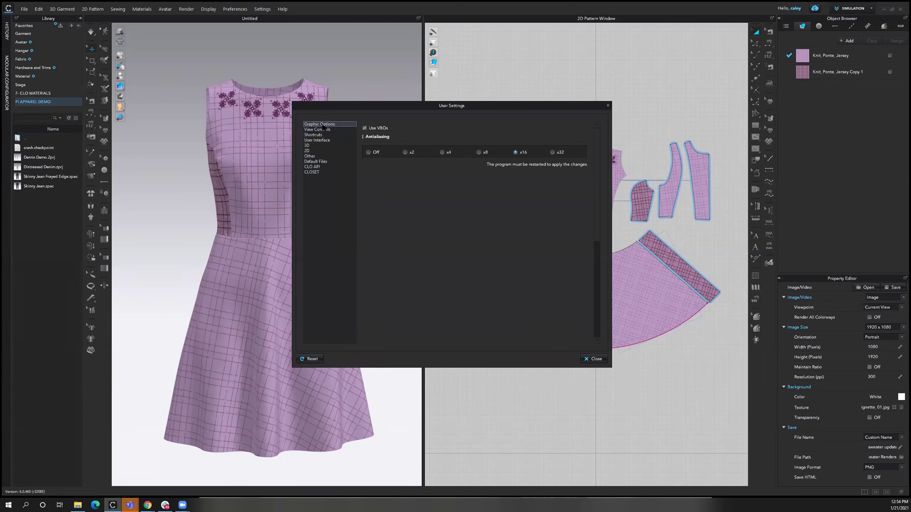
{"action": "left_click", "coordinate": [317, 129]}
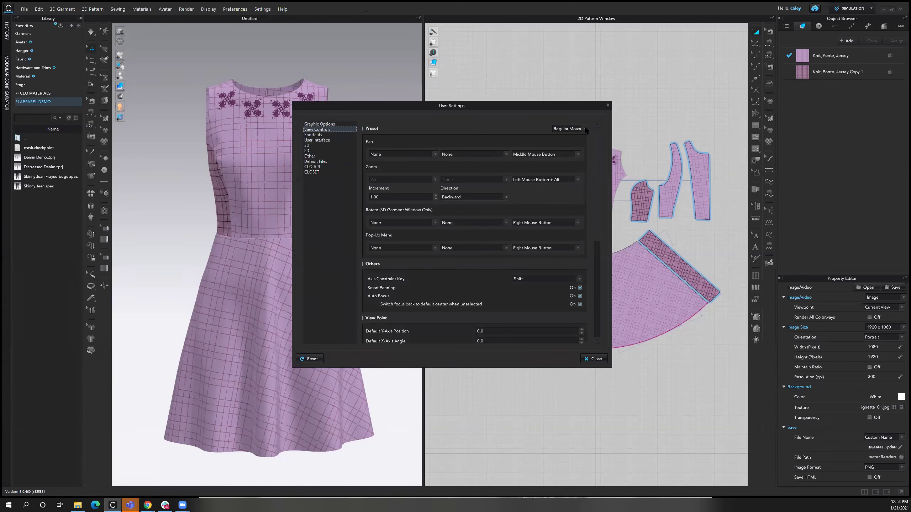
{"action": "left_click", "coordinate": [585, 129]}
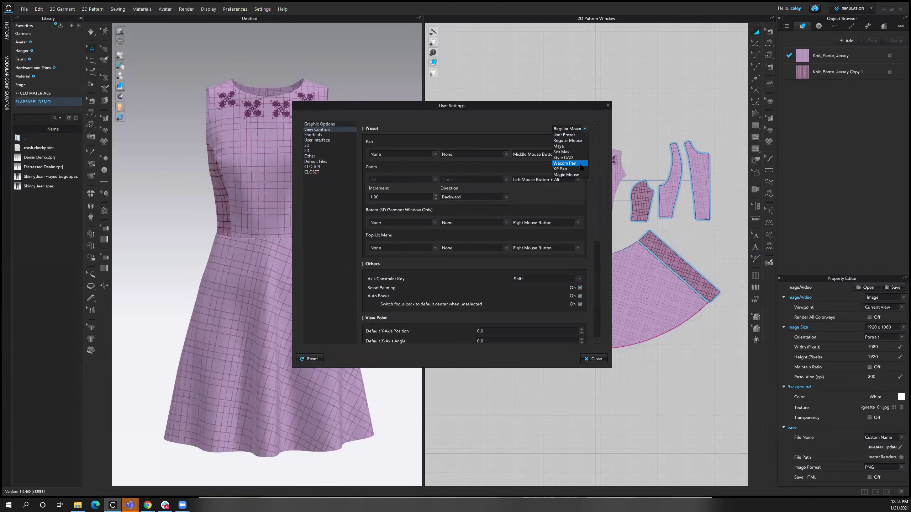
{"action": "left_click", "coordinate": [602, 133]}
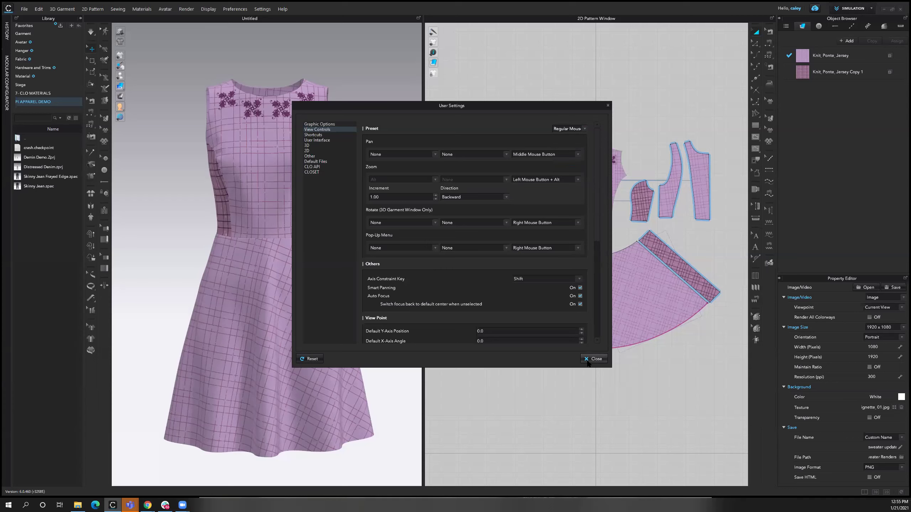
{"action": "left_click", "coordinate": [594, 359]}
{"action": "middle_click_drag", "start_coordinate": [535, 166], "coordinate": [540, 123]}
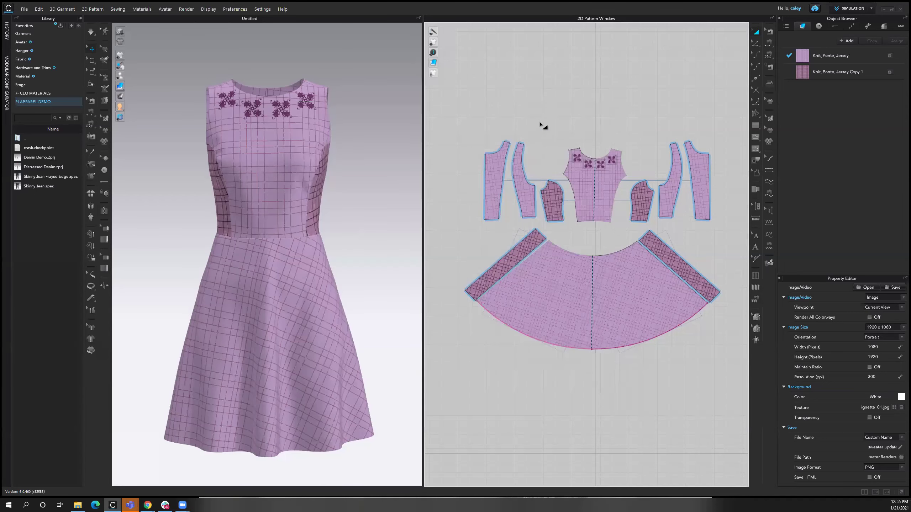
{"action": "scroll", "coordinate": [224, 267], "scroll_direction": "down", "scroll_amount": 3}
{"action": "middle_click_drag", "start_coordinate": [224, 275], "coordinate": [222, 261]}
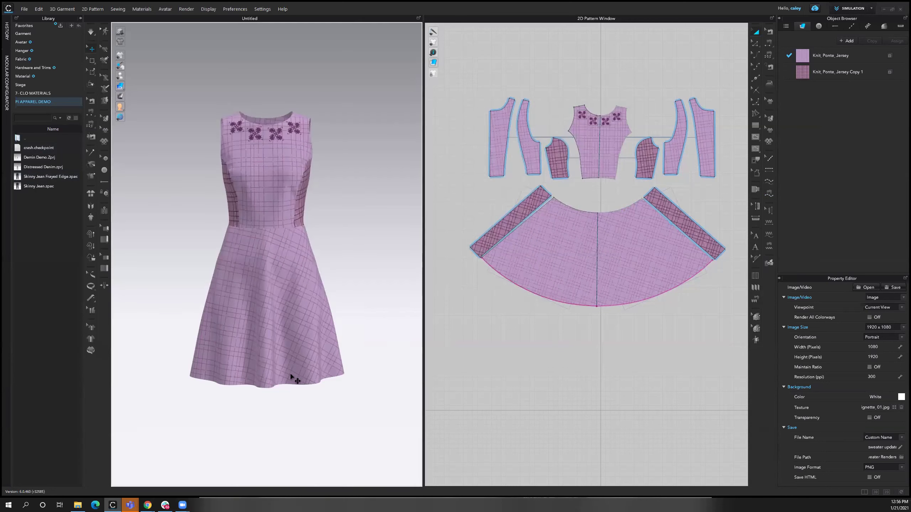
{"action": "scroll", "coordinate": [291, 375], "scroll_direction": "down", "scroll_amount": 3}
{"action": "middle_click_drag", "start_coordinate": [306, 362], "coordinate": [312, 335]}
- Clear the selection and redisplay the avatar (Shift+A) wearing the sleeveless plaid dress
{"action": "left_click", "coordinate": [385, 325]}
{"action": "key", "text": "shift+a"}
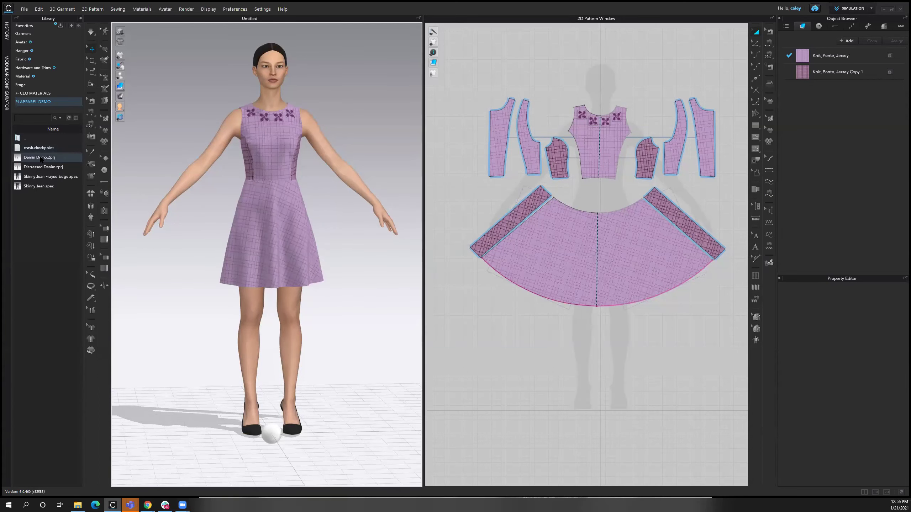
{"action": "mouse_move", "coordinate": [43, 167]}
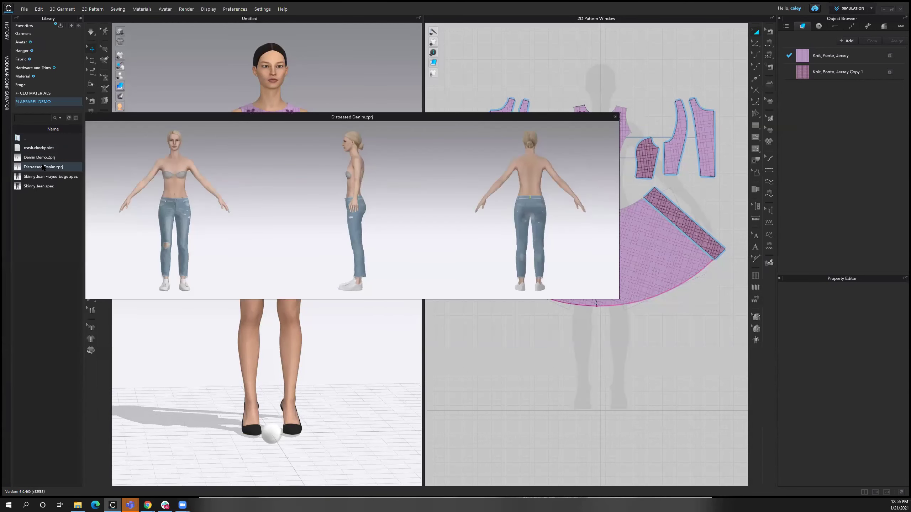